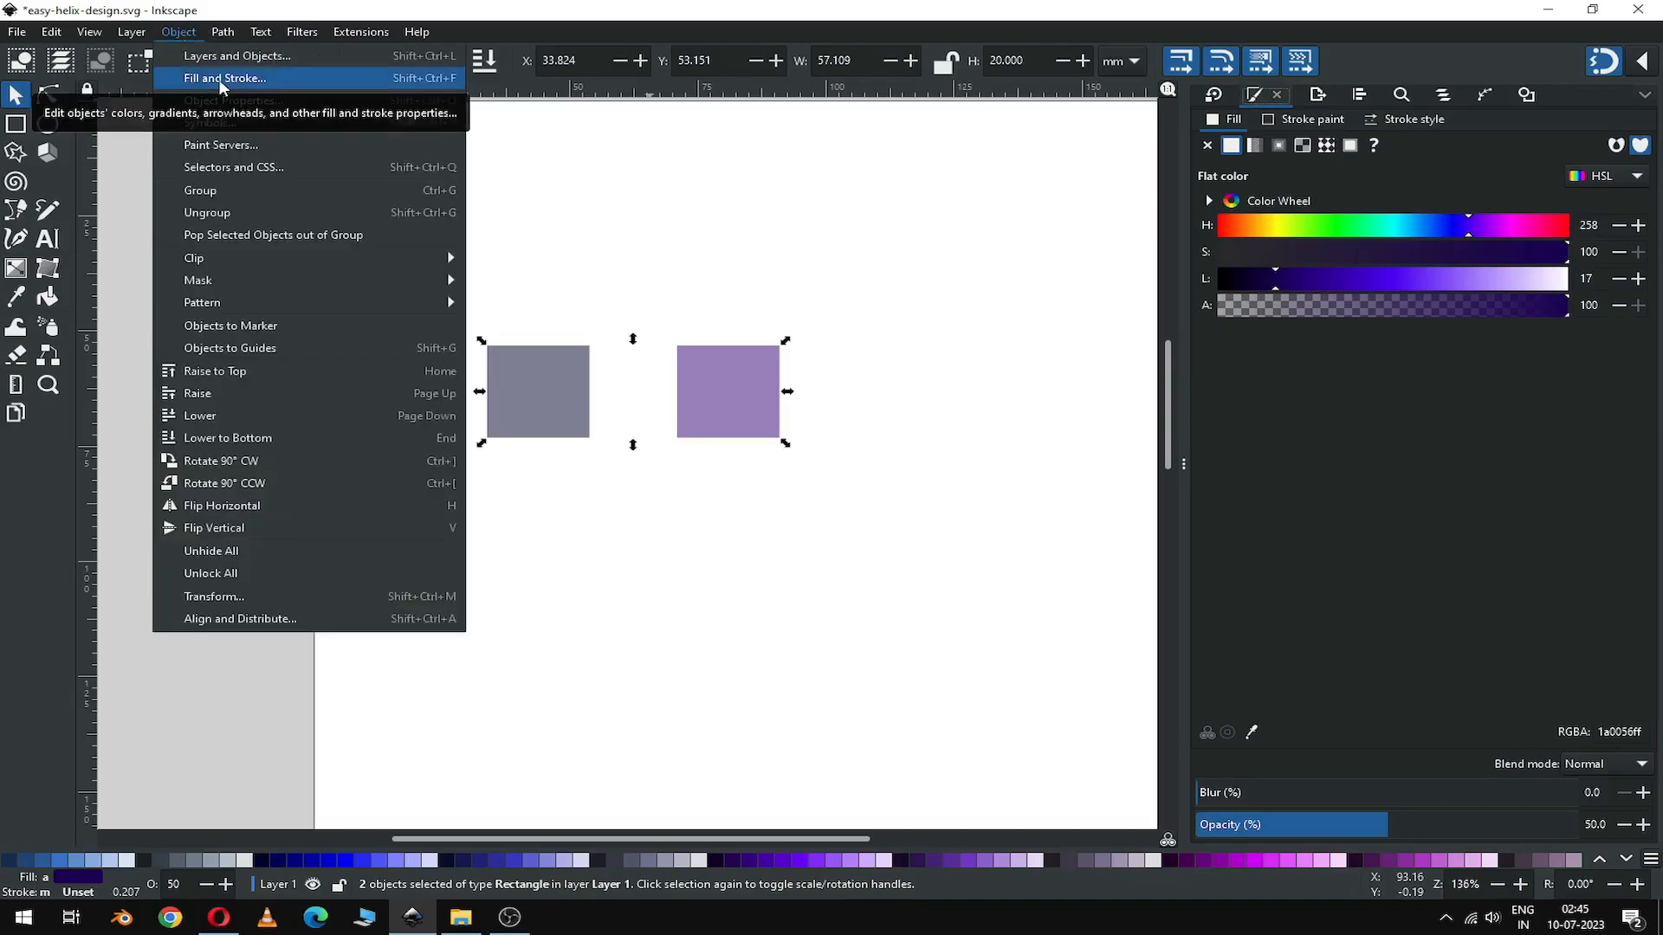
Step: Set the opacity of the two selected squares to 50% in Fill and Stroke
click(189, 7)
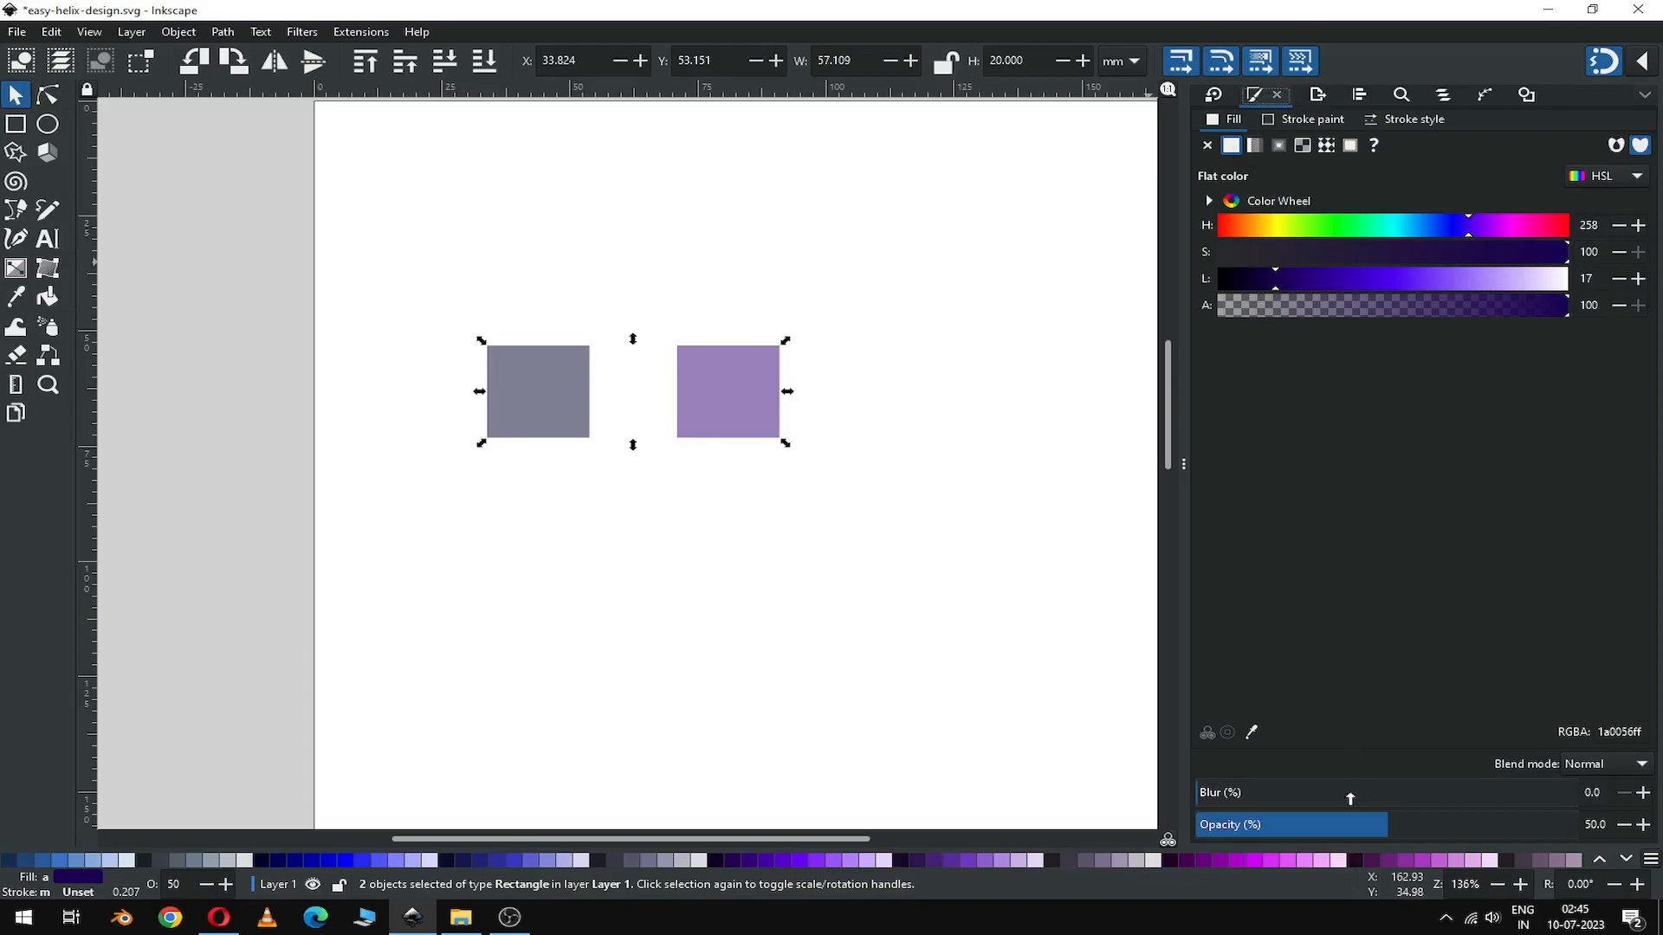
drag(1386, 826, 1406, 827)
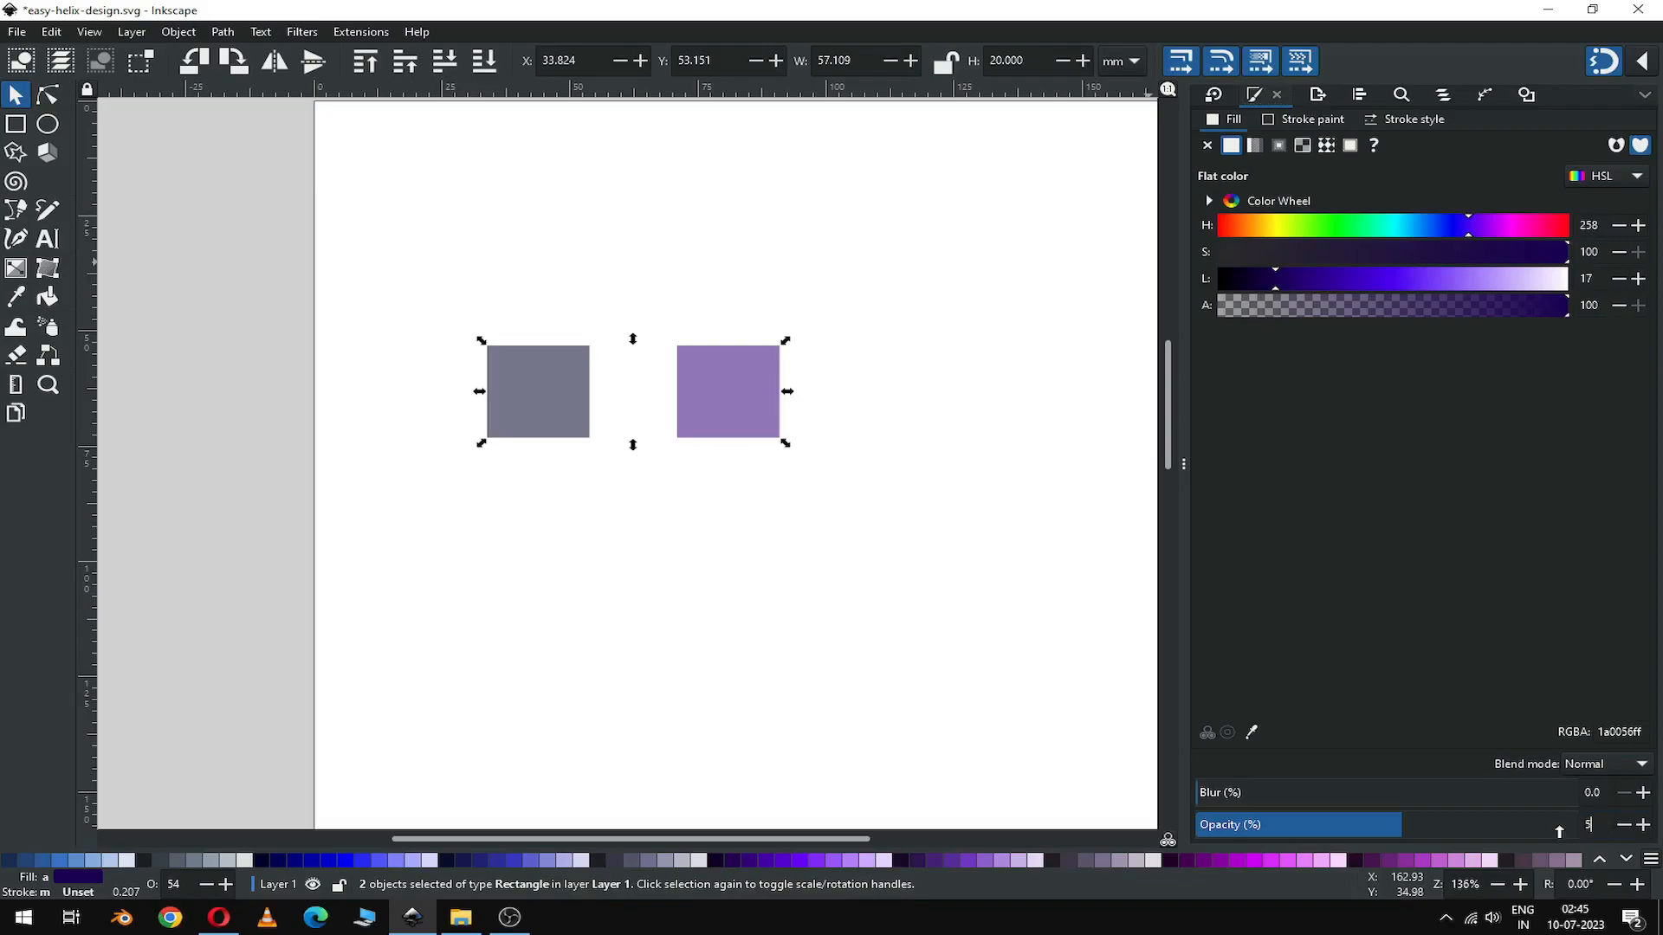
key(Return)
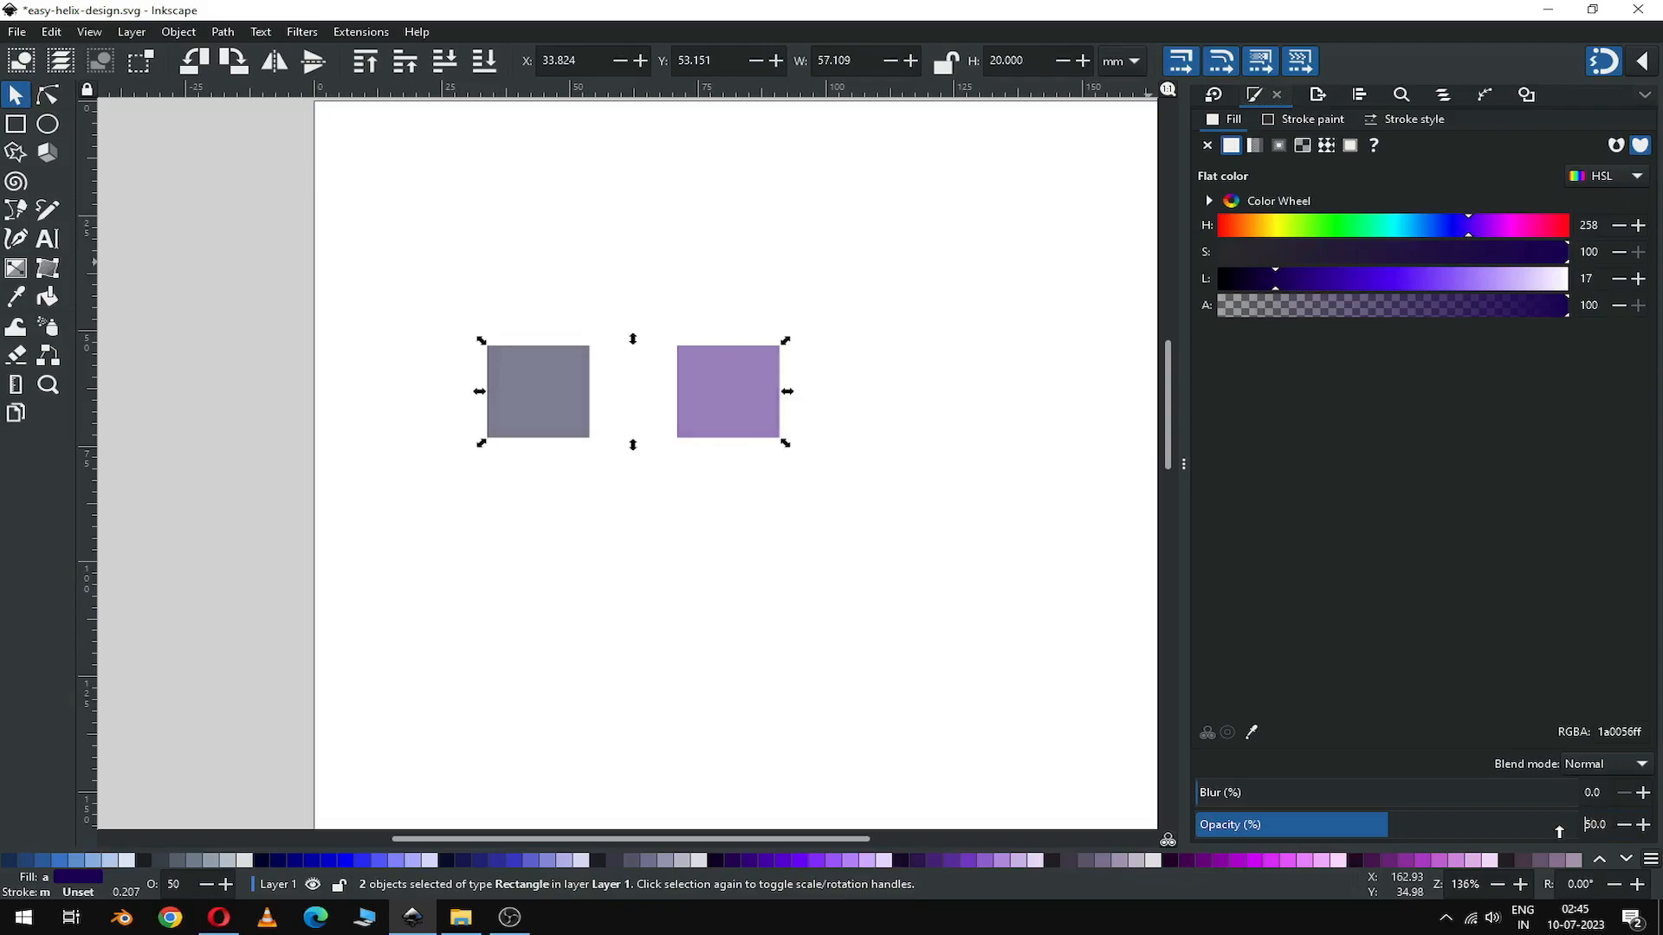
click(1182, 465)
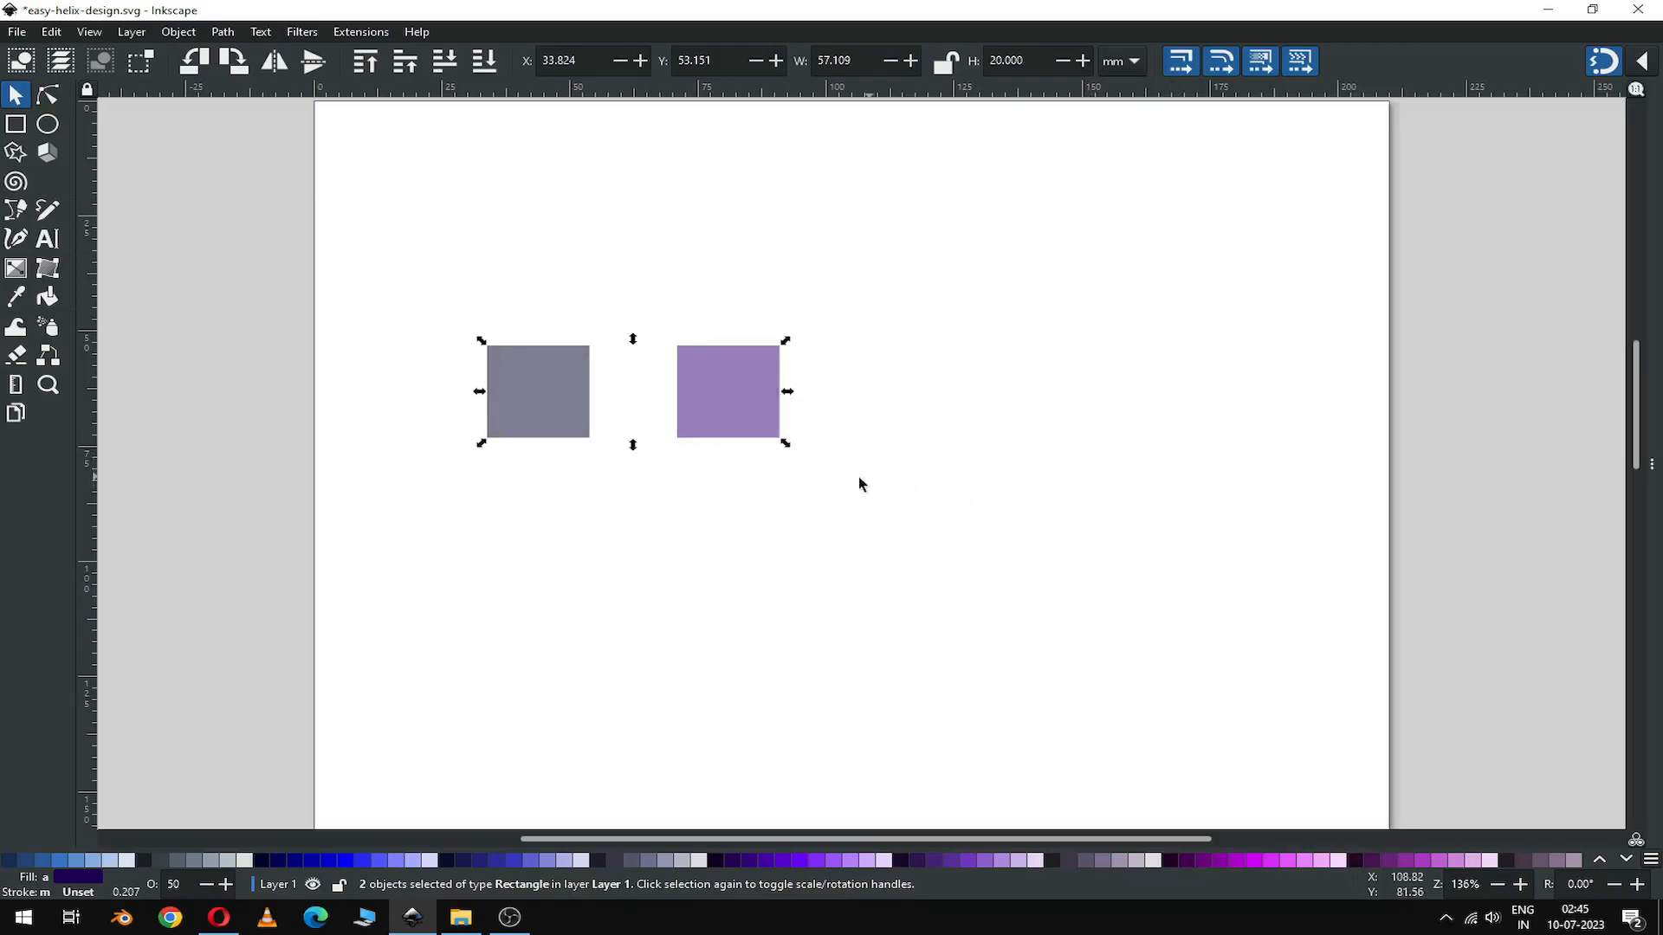
Step: Enlarge the purple square proportionally to about 60 mm per side and shift it clear of the small grey square
click(818, 512)
click(746, 430)
drag(785, 443, 882, 521)
drag(798, 398, 865, 398)
drag(939, 528, 952, 537)
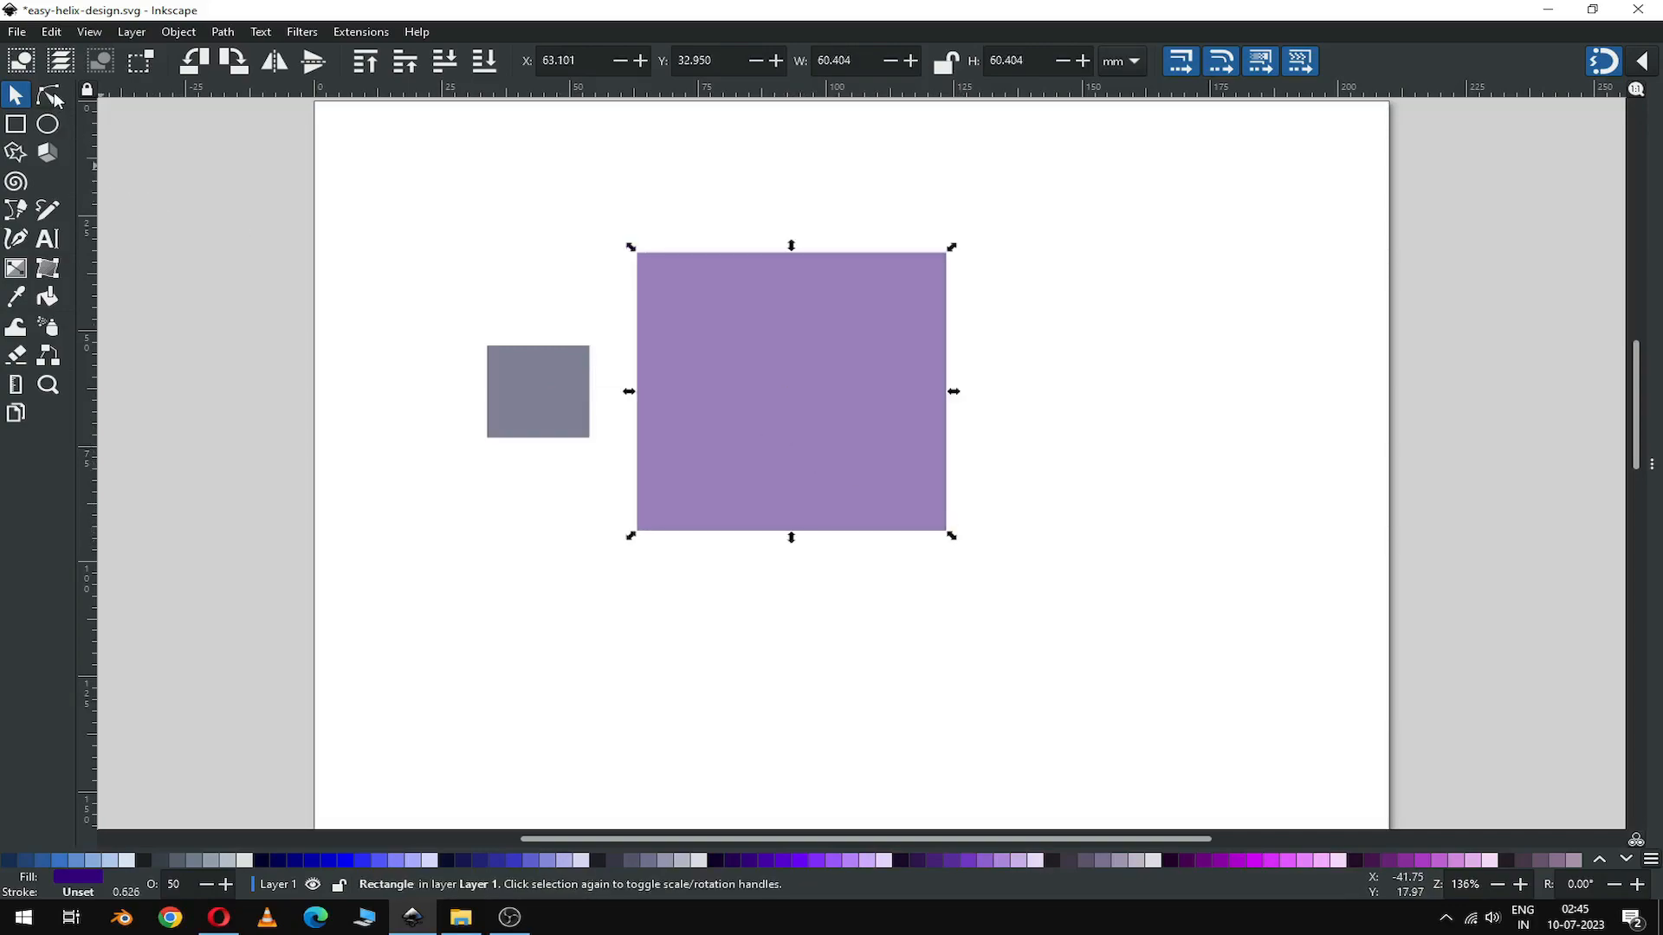
Step: Round all four corners of the large purple square evenly with the Node tool
click(49, 94)
drag(945, 253, 948, 337)
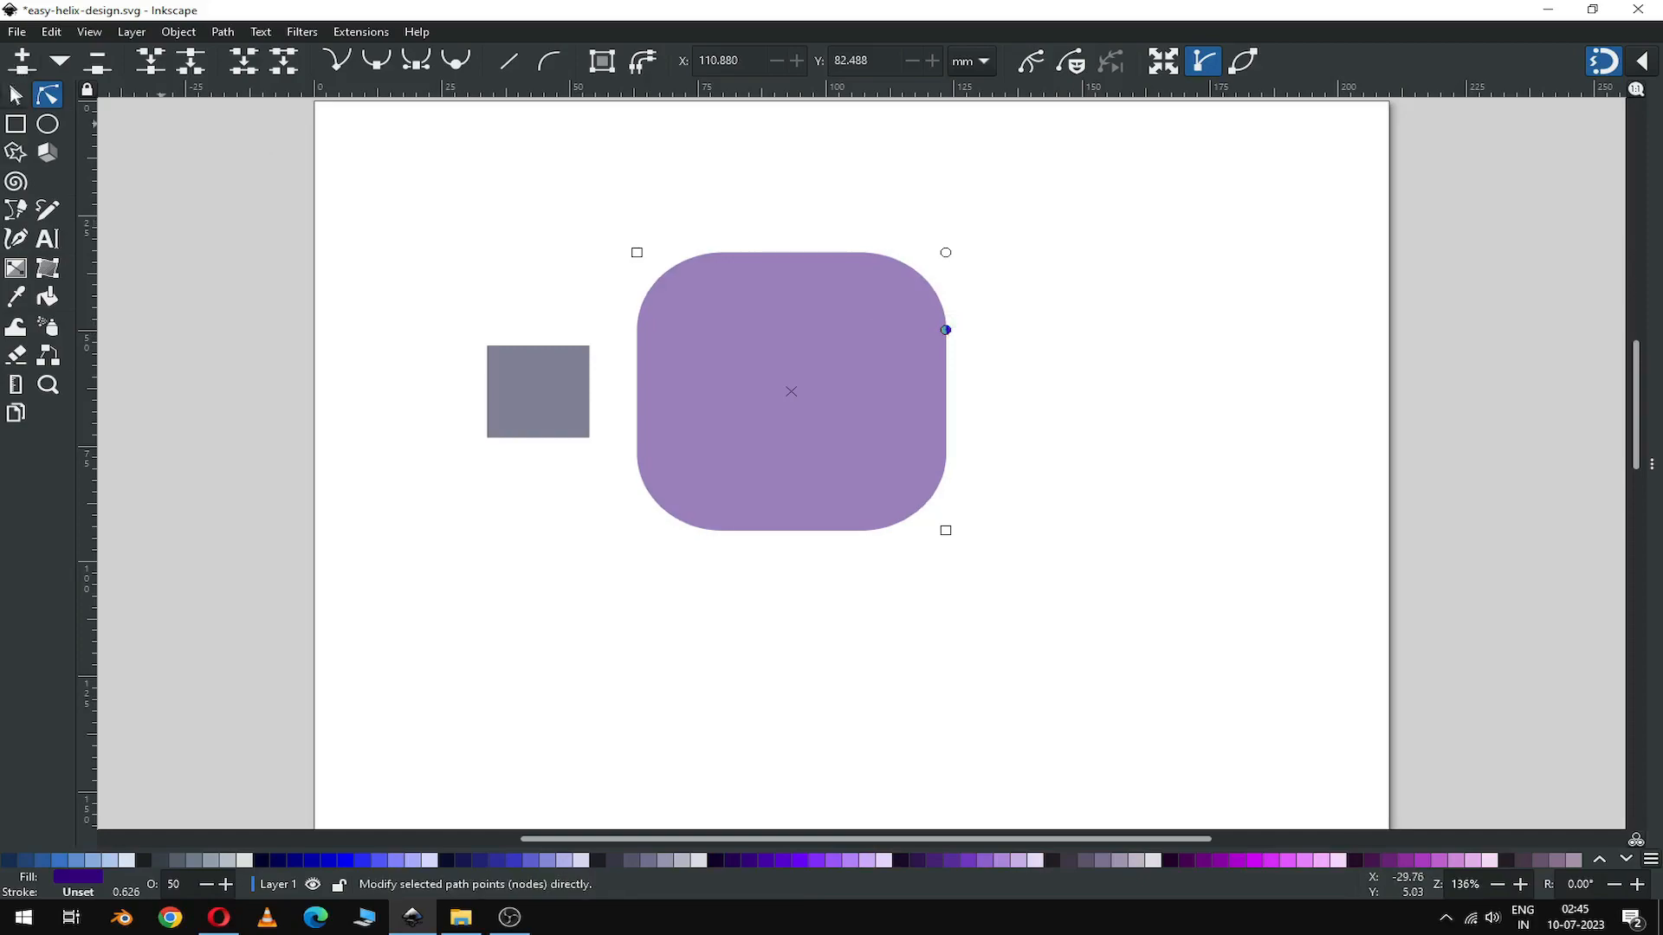
click(16, 94)
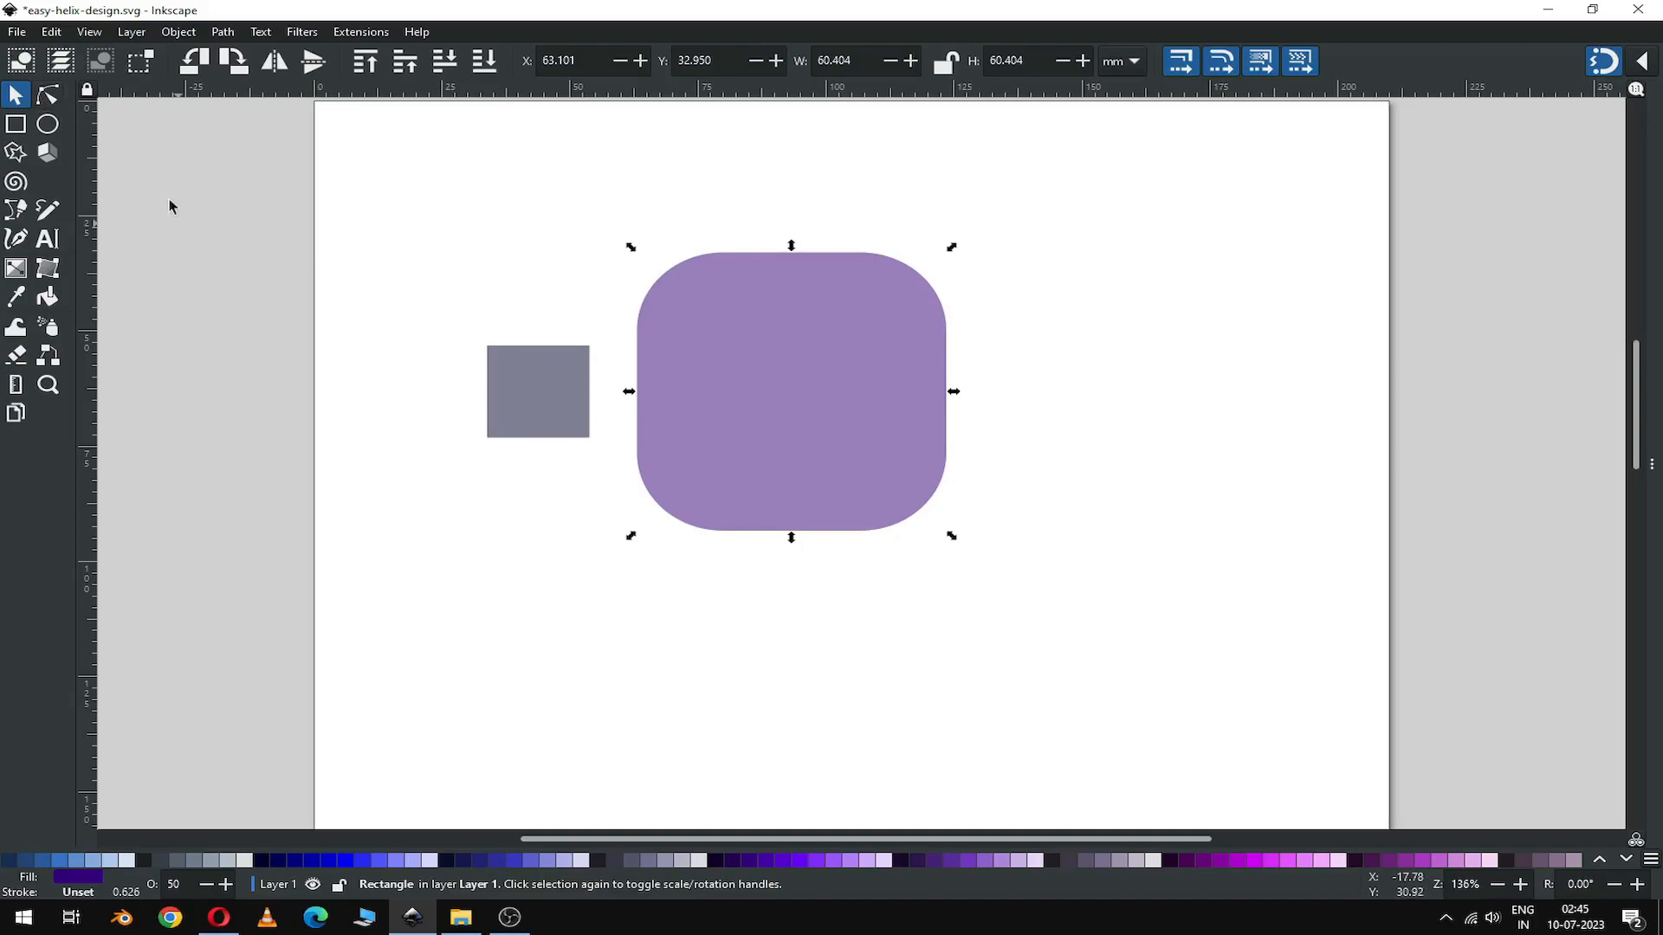
Step: Convert the rounded square to a path and move its four upper nodes straight up until it is about 77 mm tall
click(224, 32)
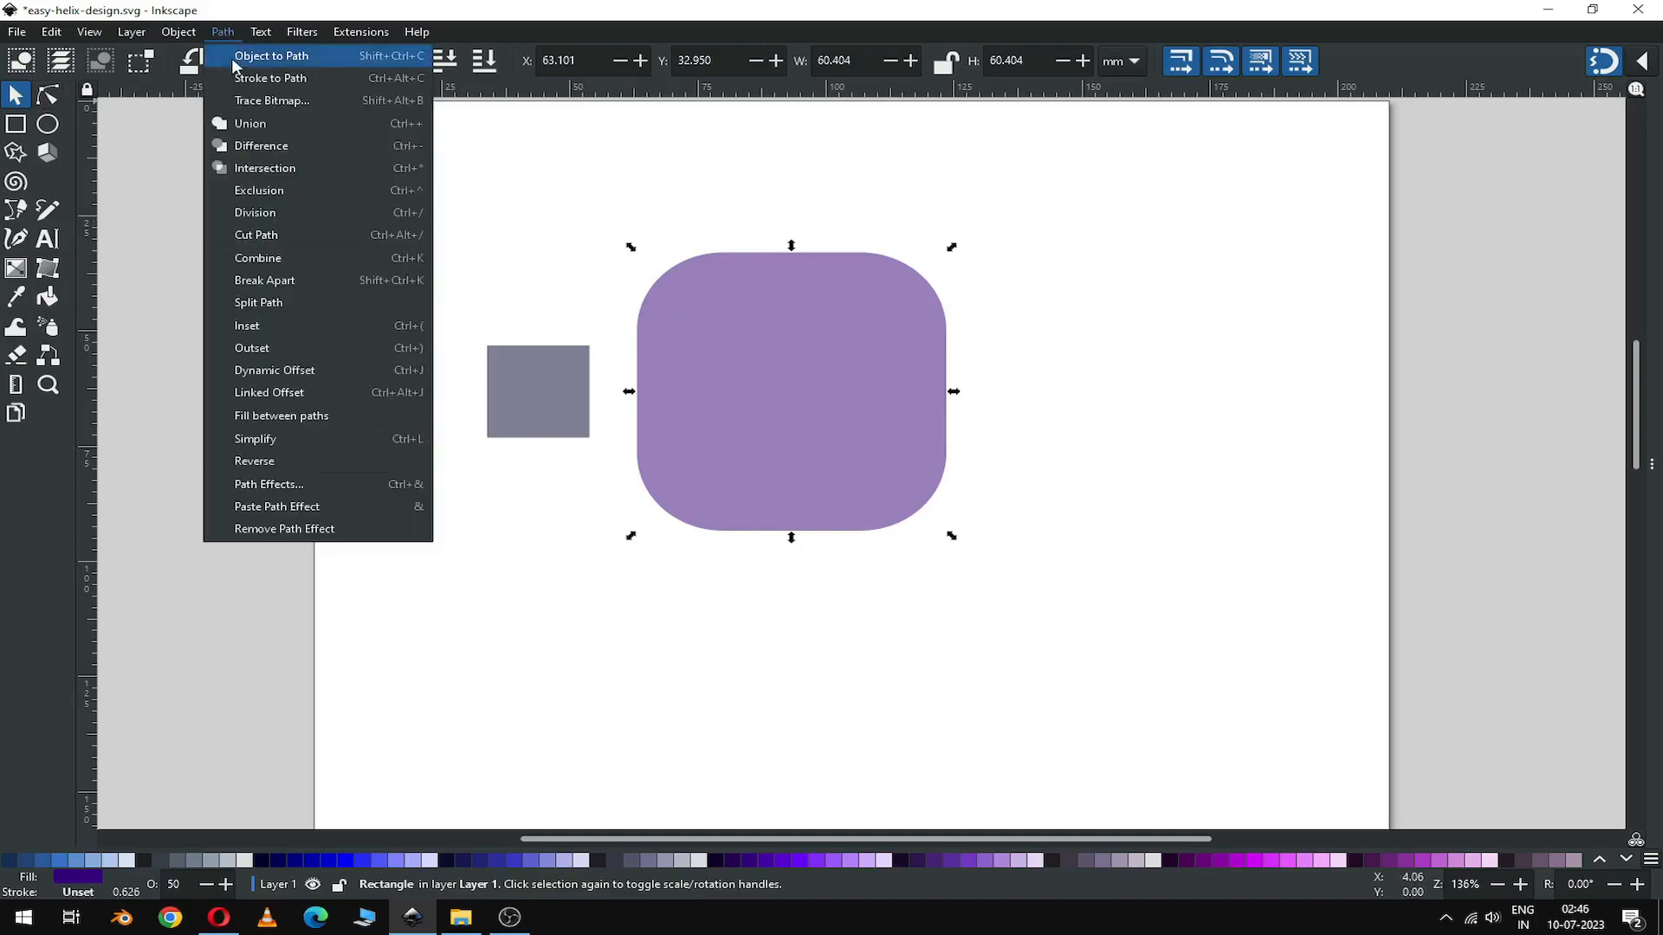
click(234, 57)
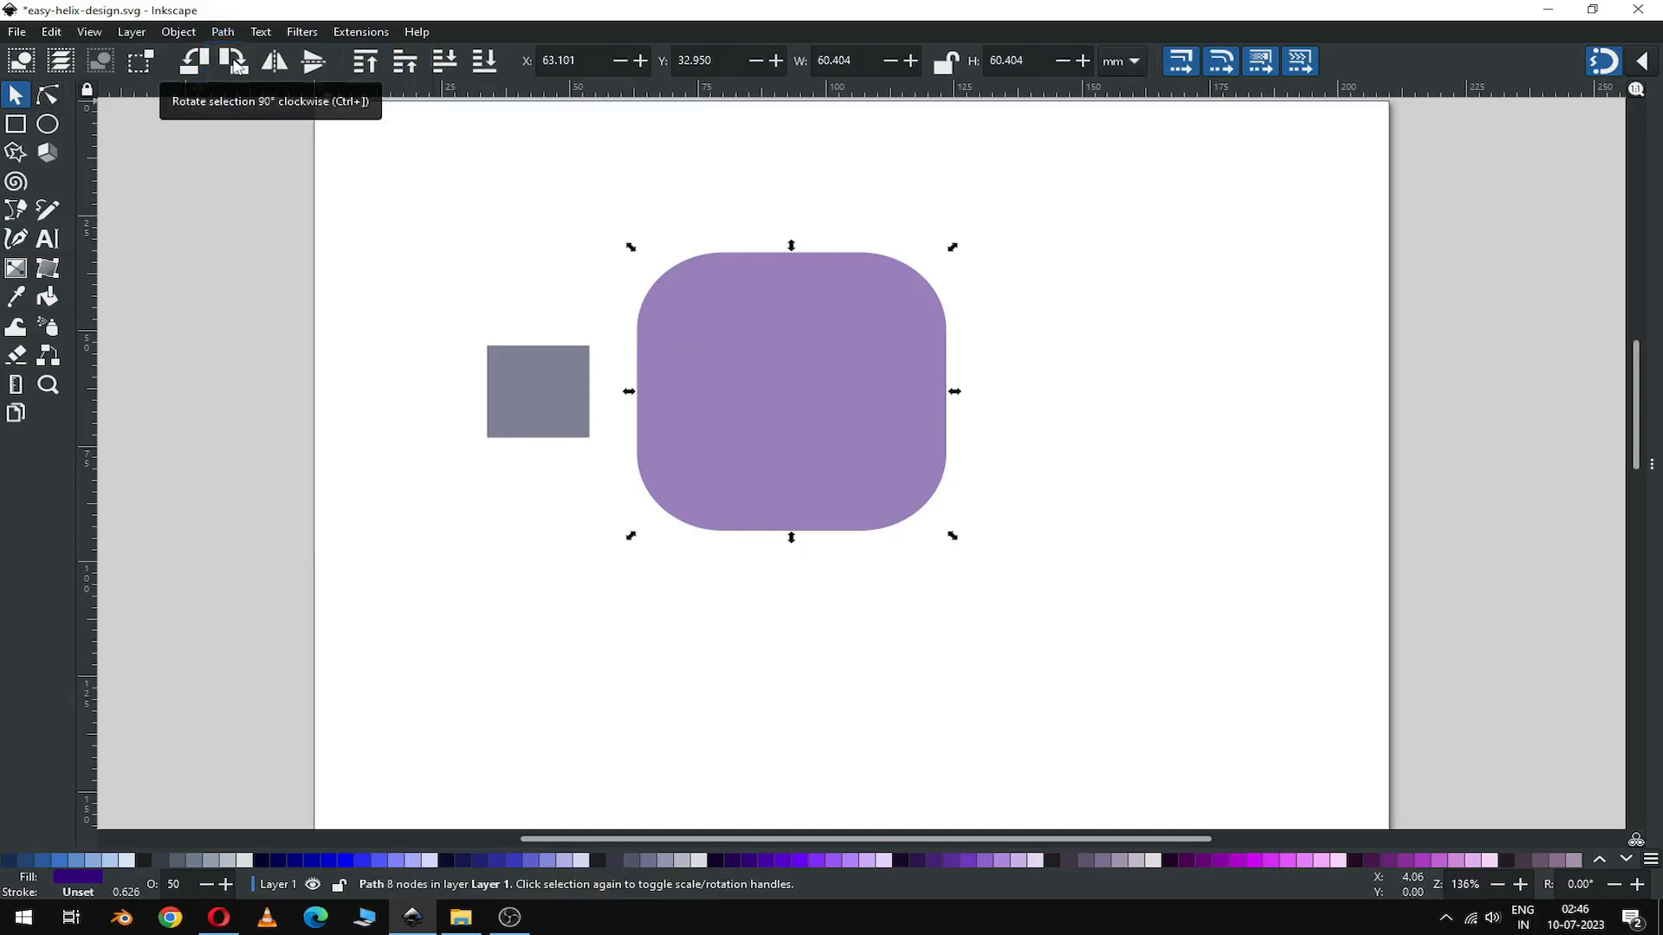
click(47, 94)
drag(554, 211, 1093, 376)
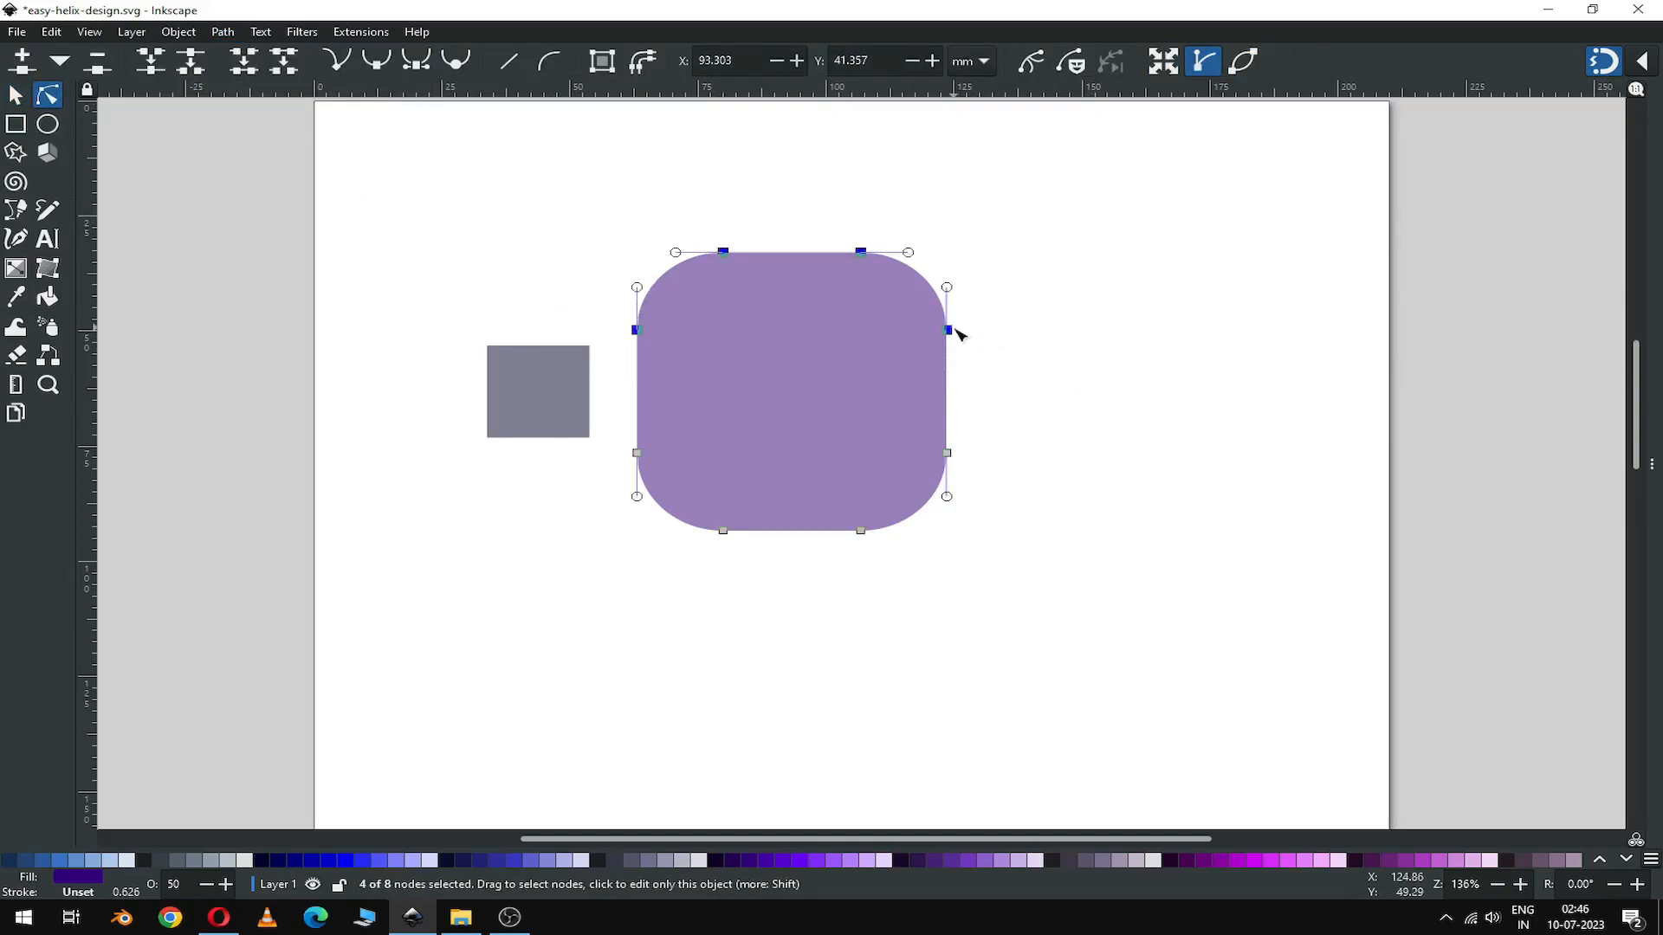
drag(950, 330, 950, 251)
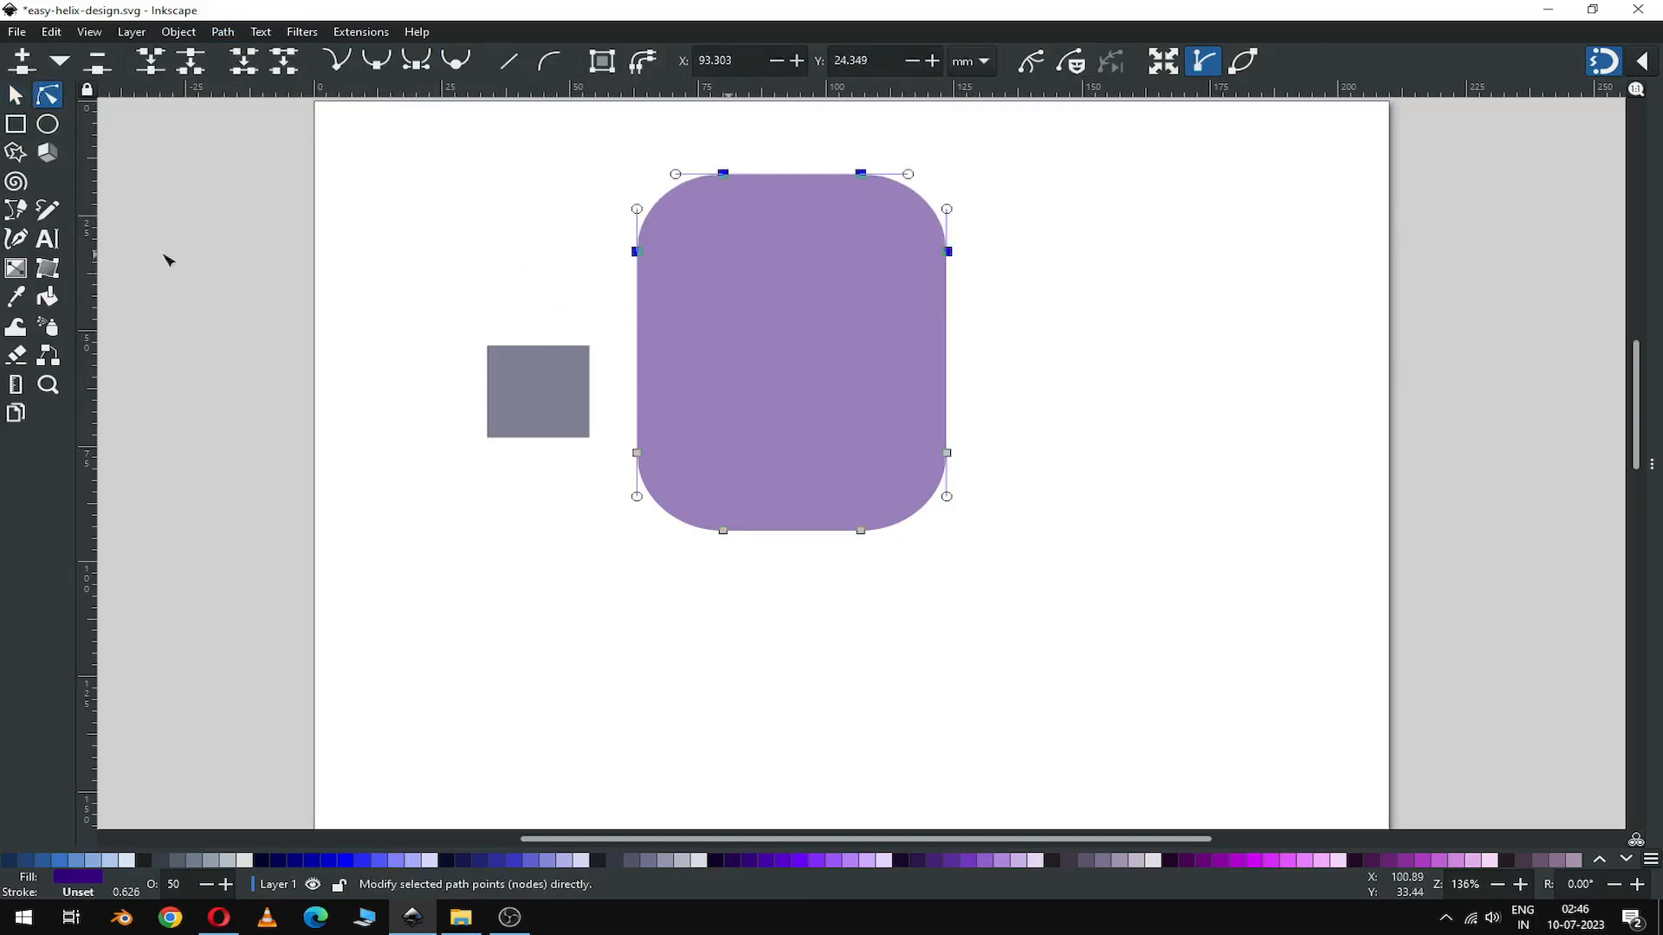
click(17, 97)
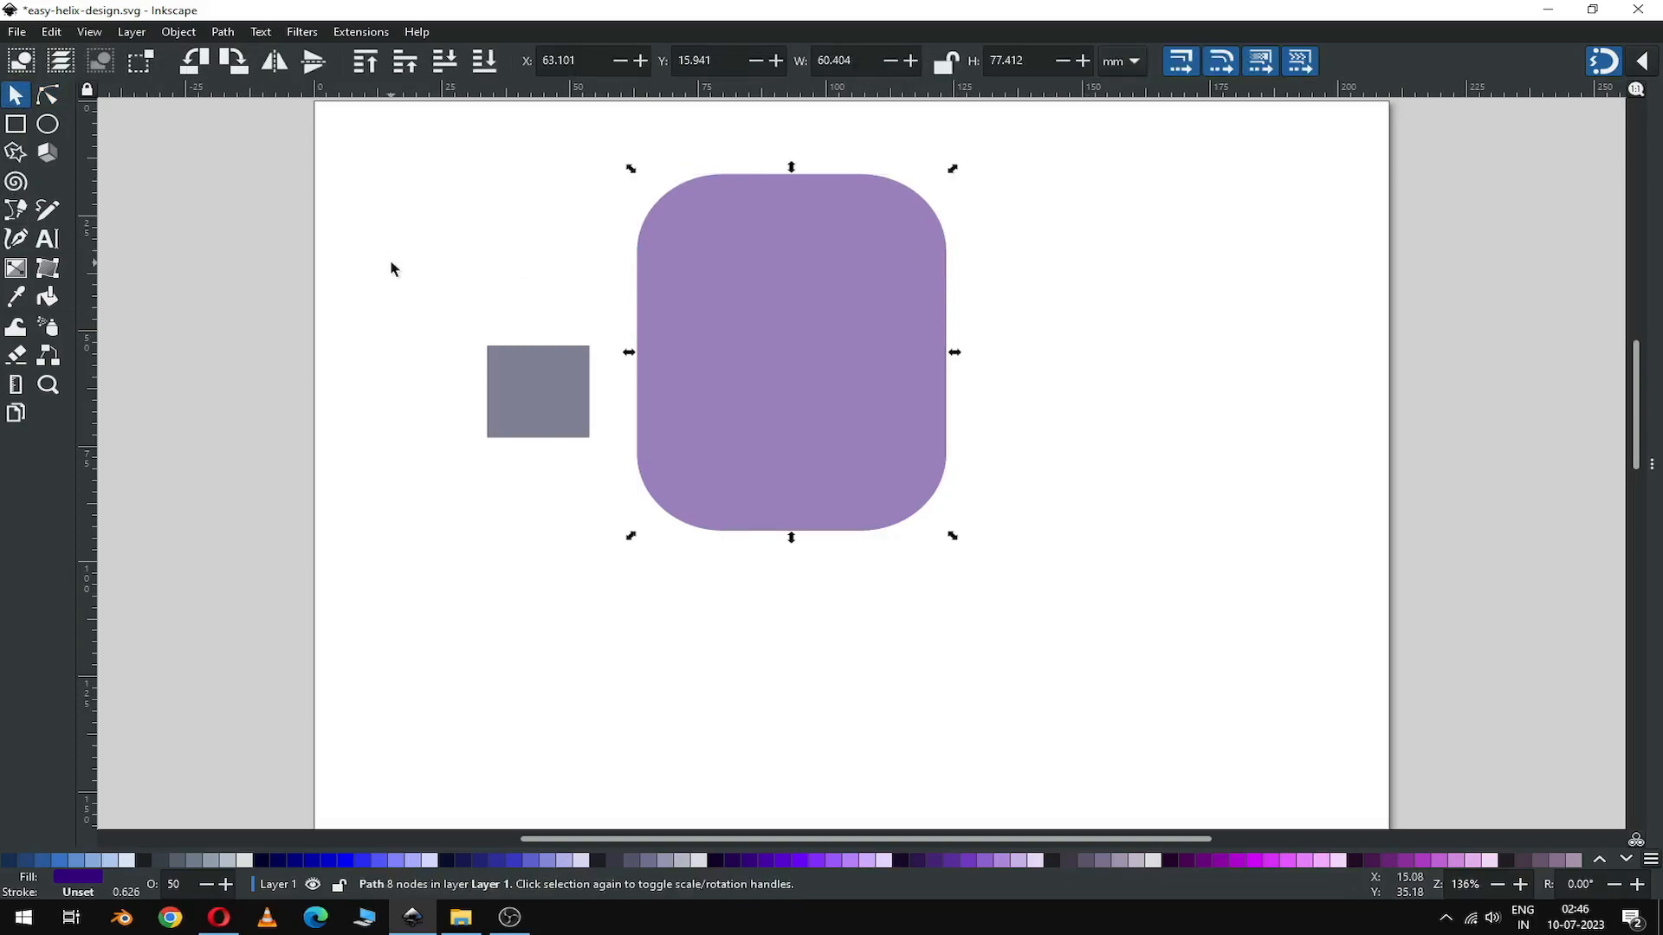
Step: Duplicate the rounded purple shape and move the copy horizontally about 27 mm to the right so that both overlap
right_click(685, 342)
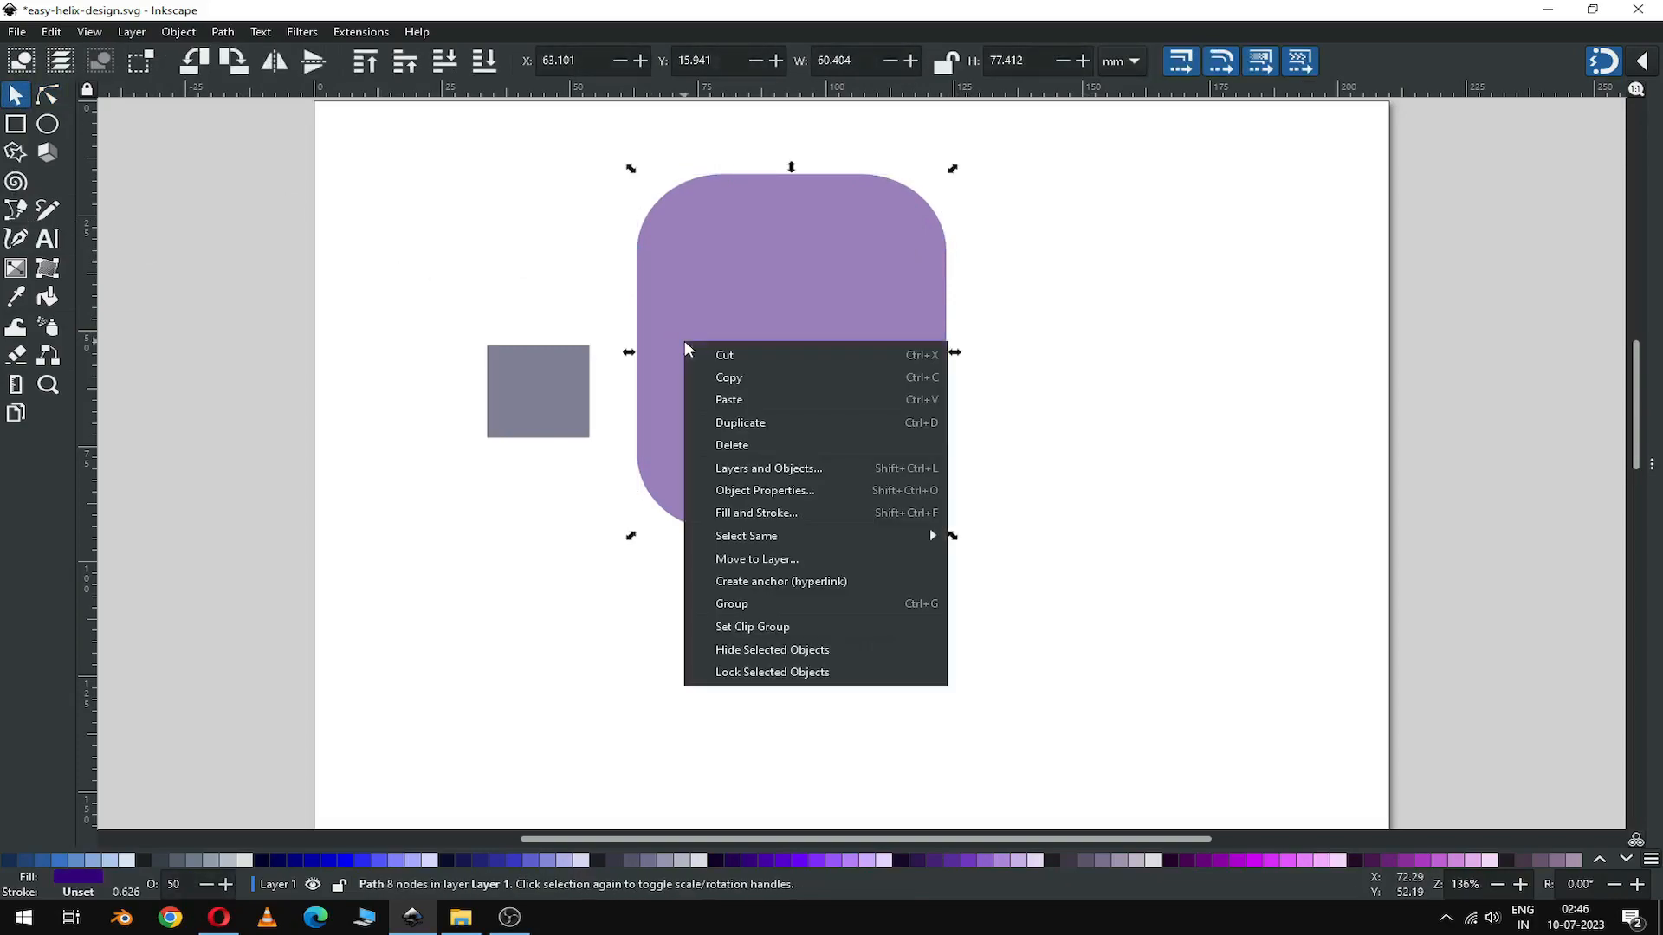
click(732, 424)
drag(732, 424, 911, 423)
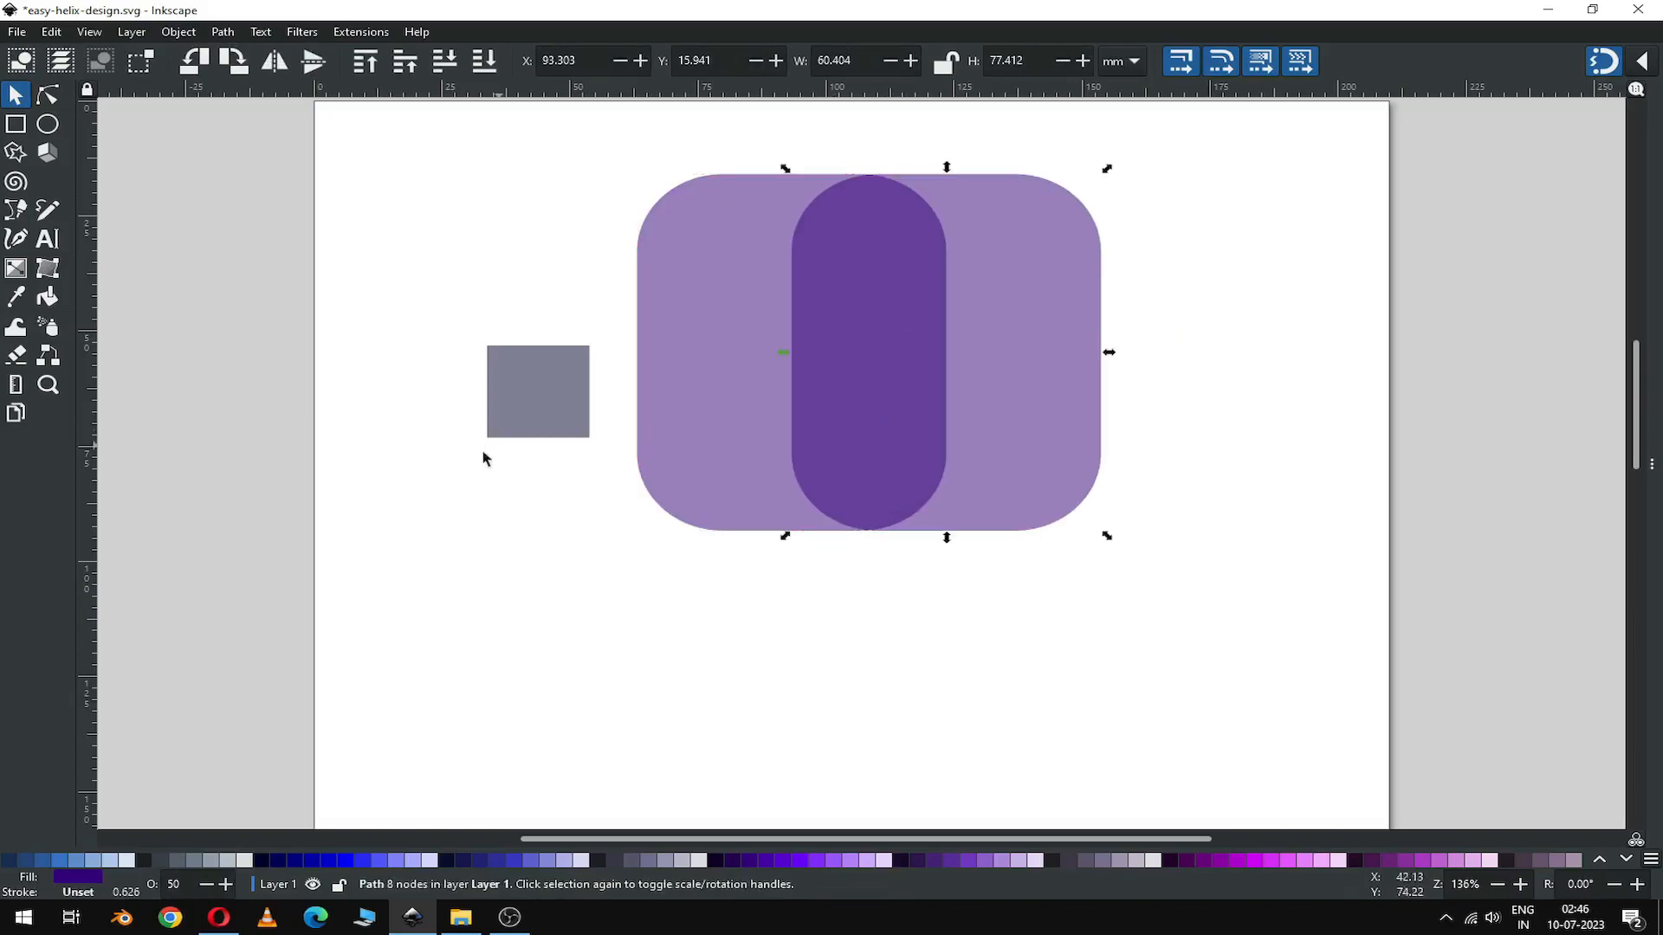
click(528, 399)
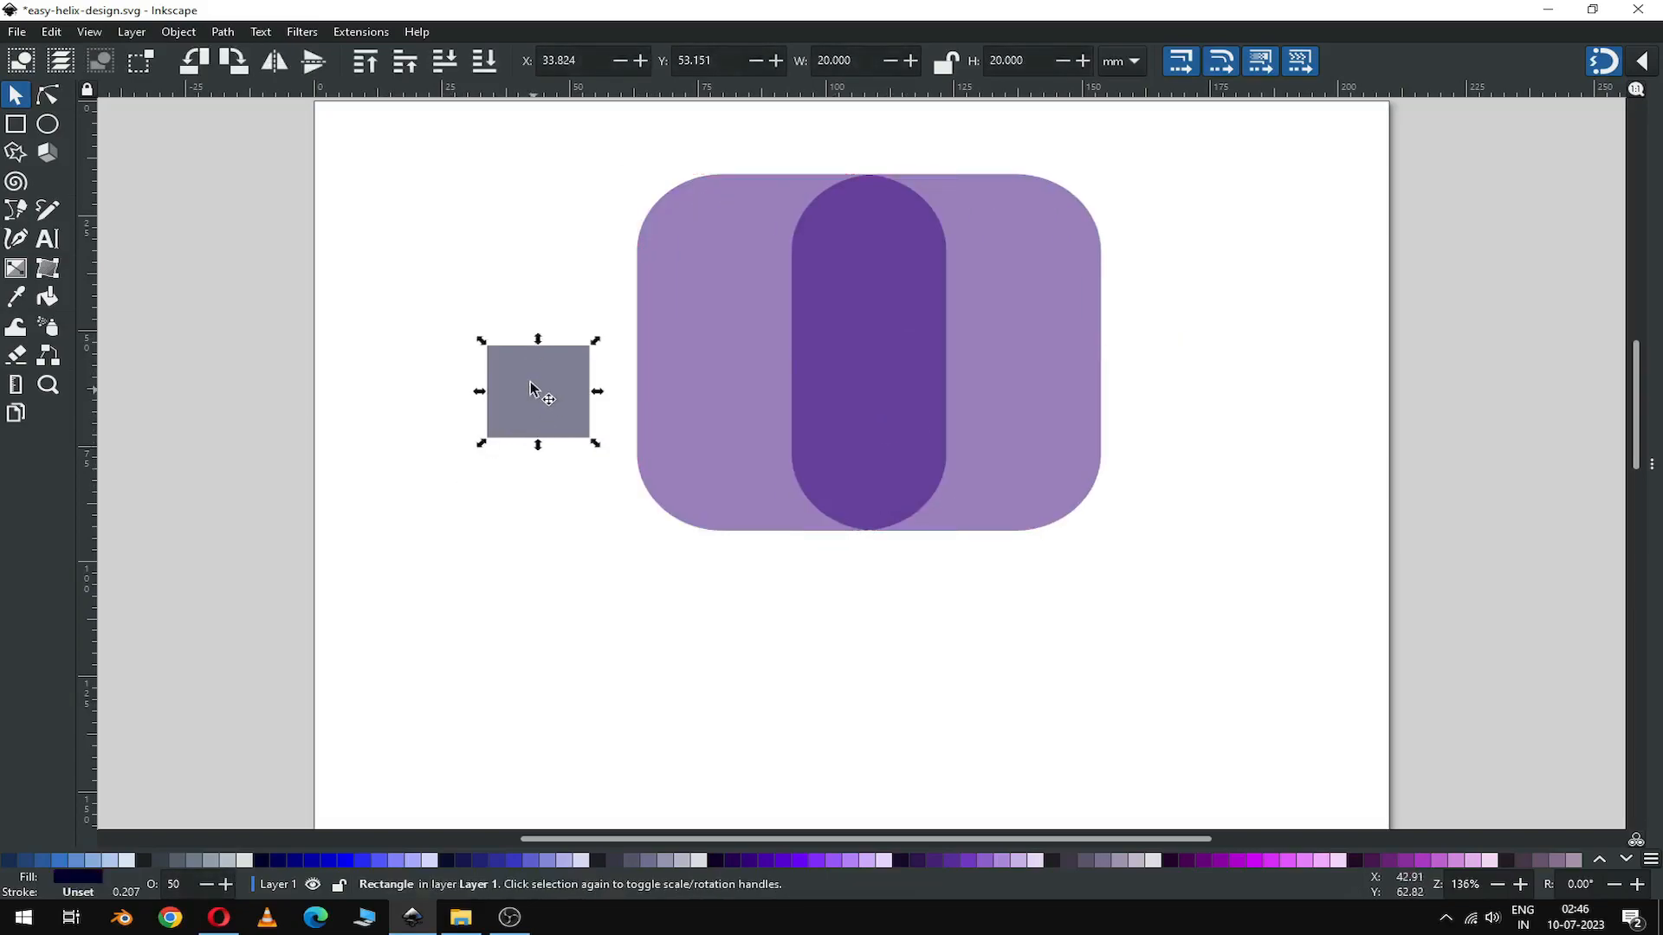
drag(1053, 438, 1036, 439)
Step: Move the small grey square onto the original rounded shape and align their left edges, relative to the last selected object
click(549, 403)
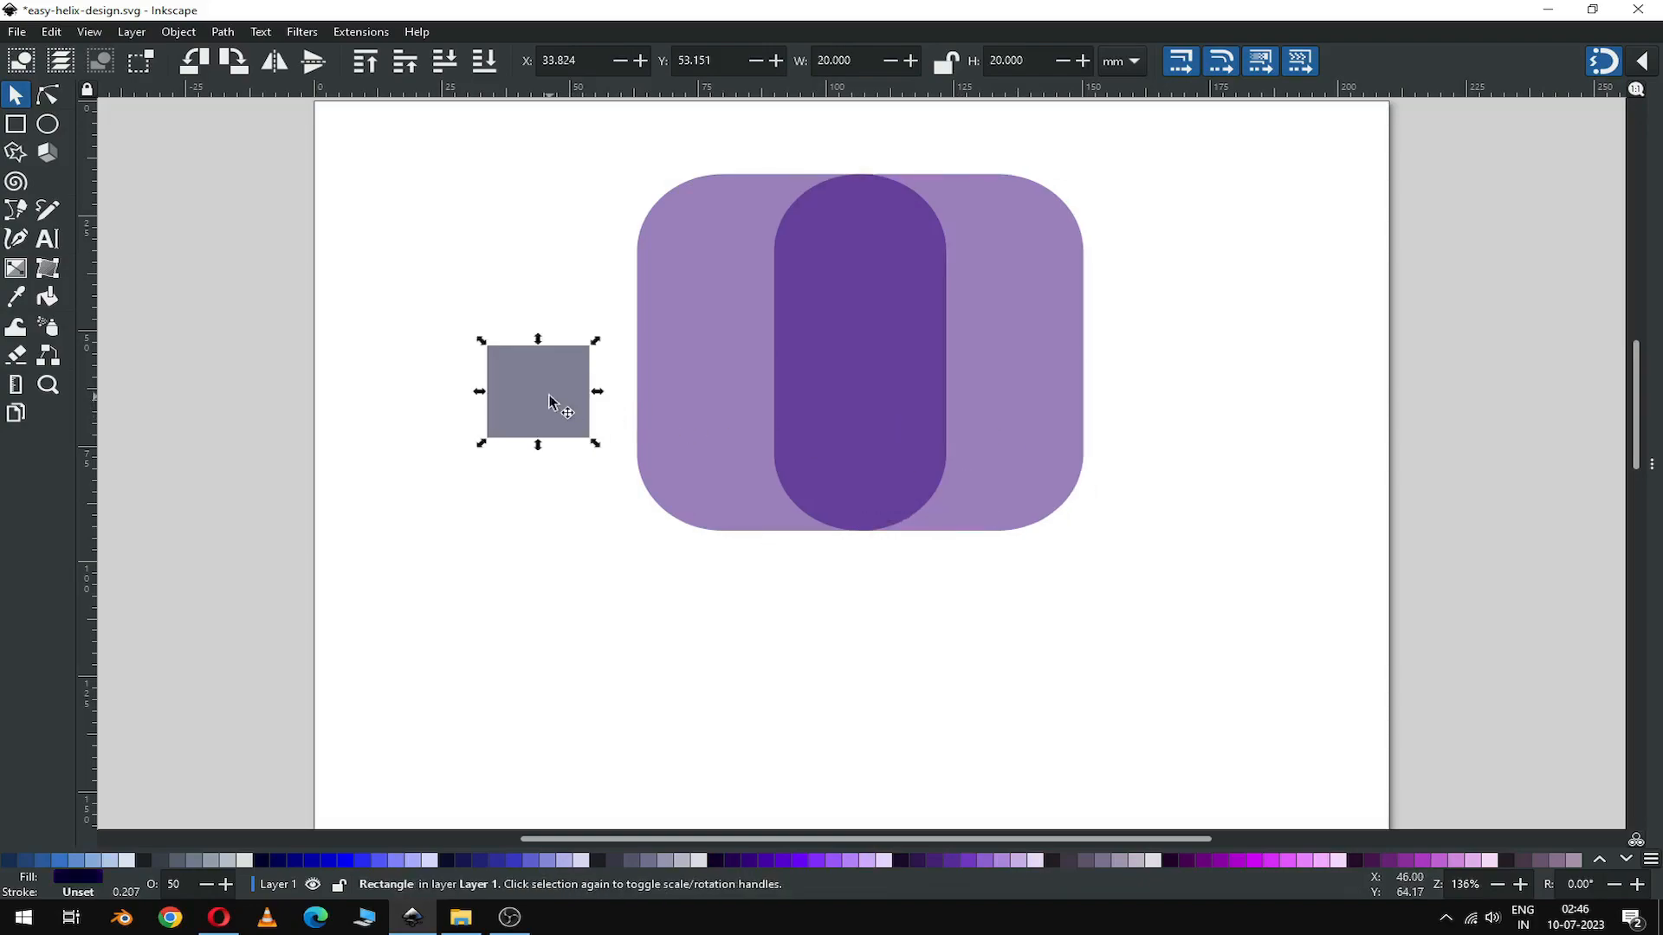
drag(543, 390, 696, 351)
key(z)
drag(594, 291, 874, 430)
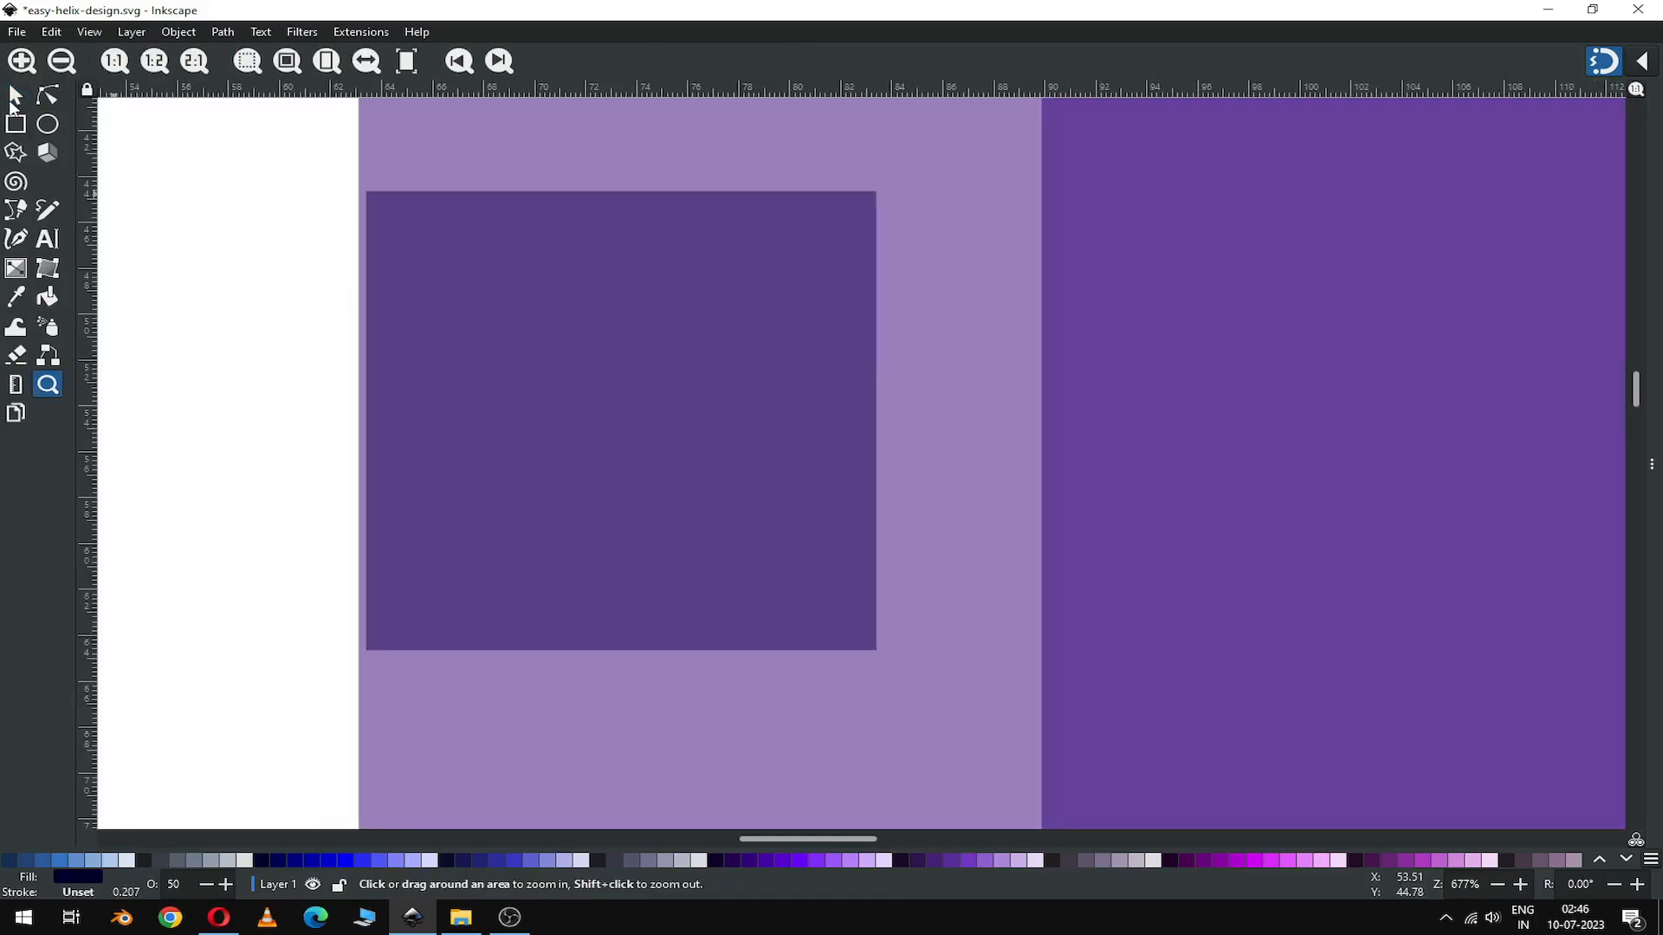
click(15, 95)
shift+click(452, 167)
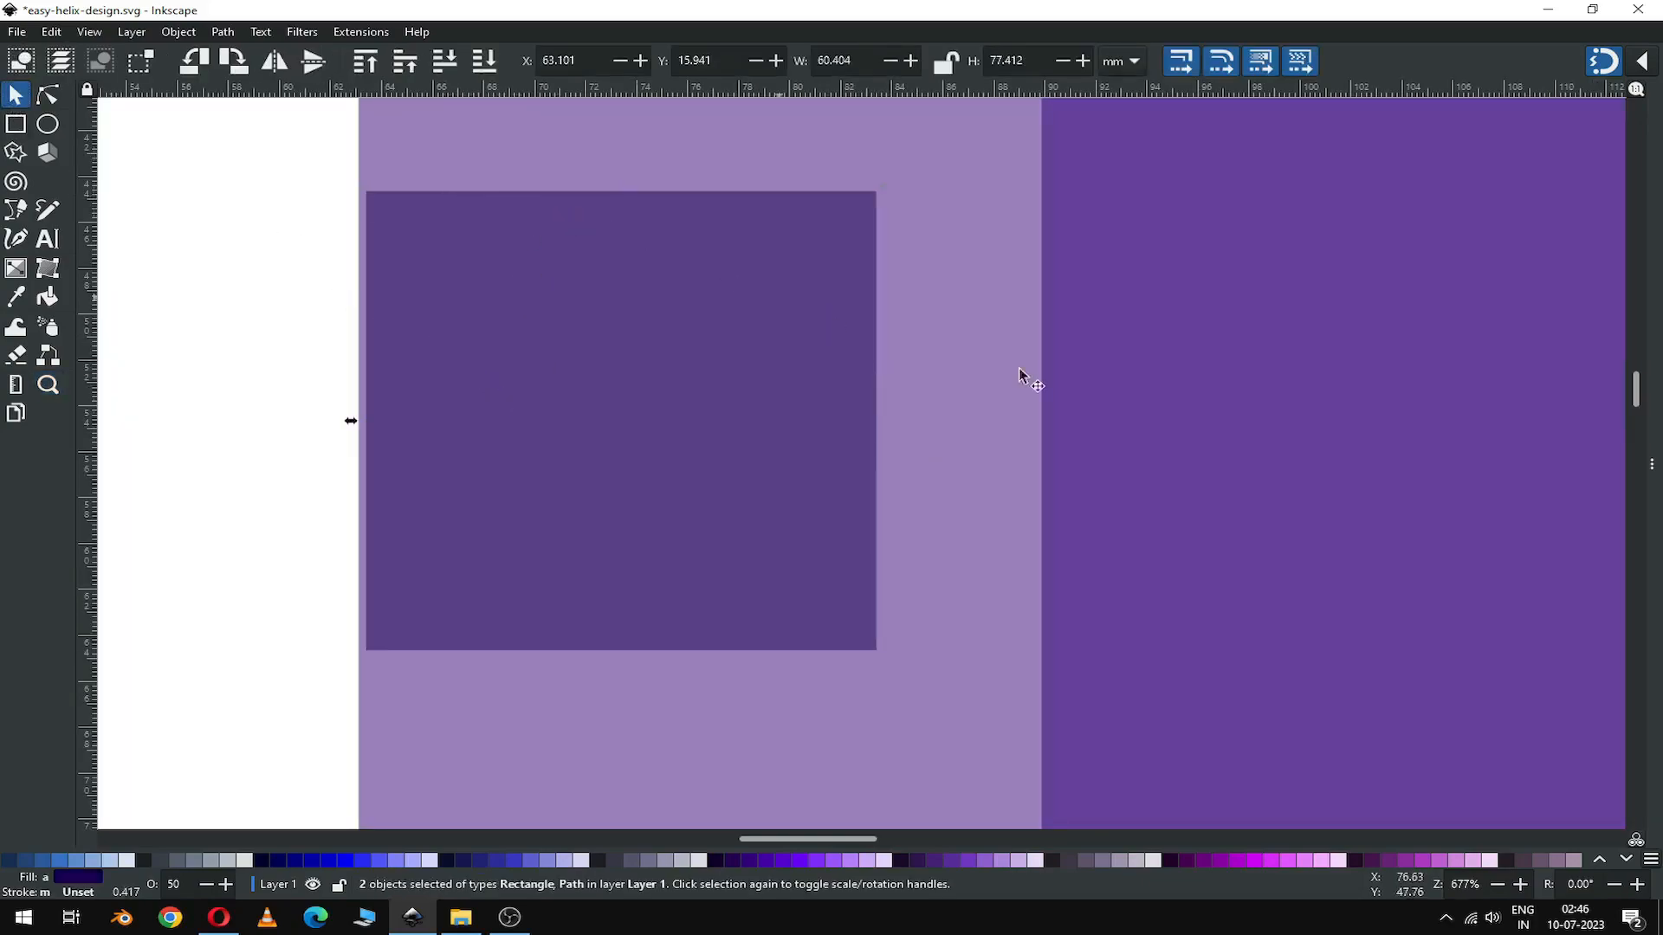
key(minus)
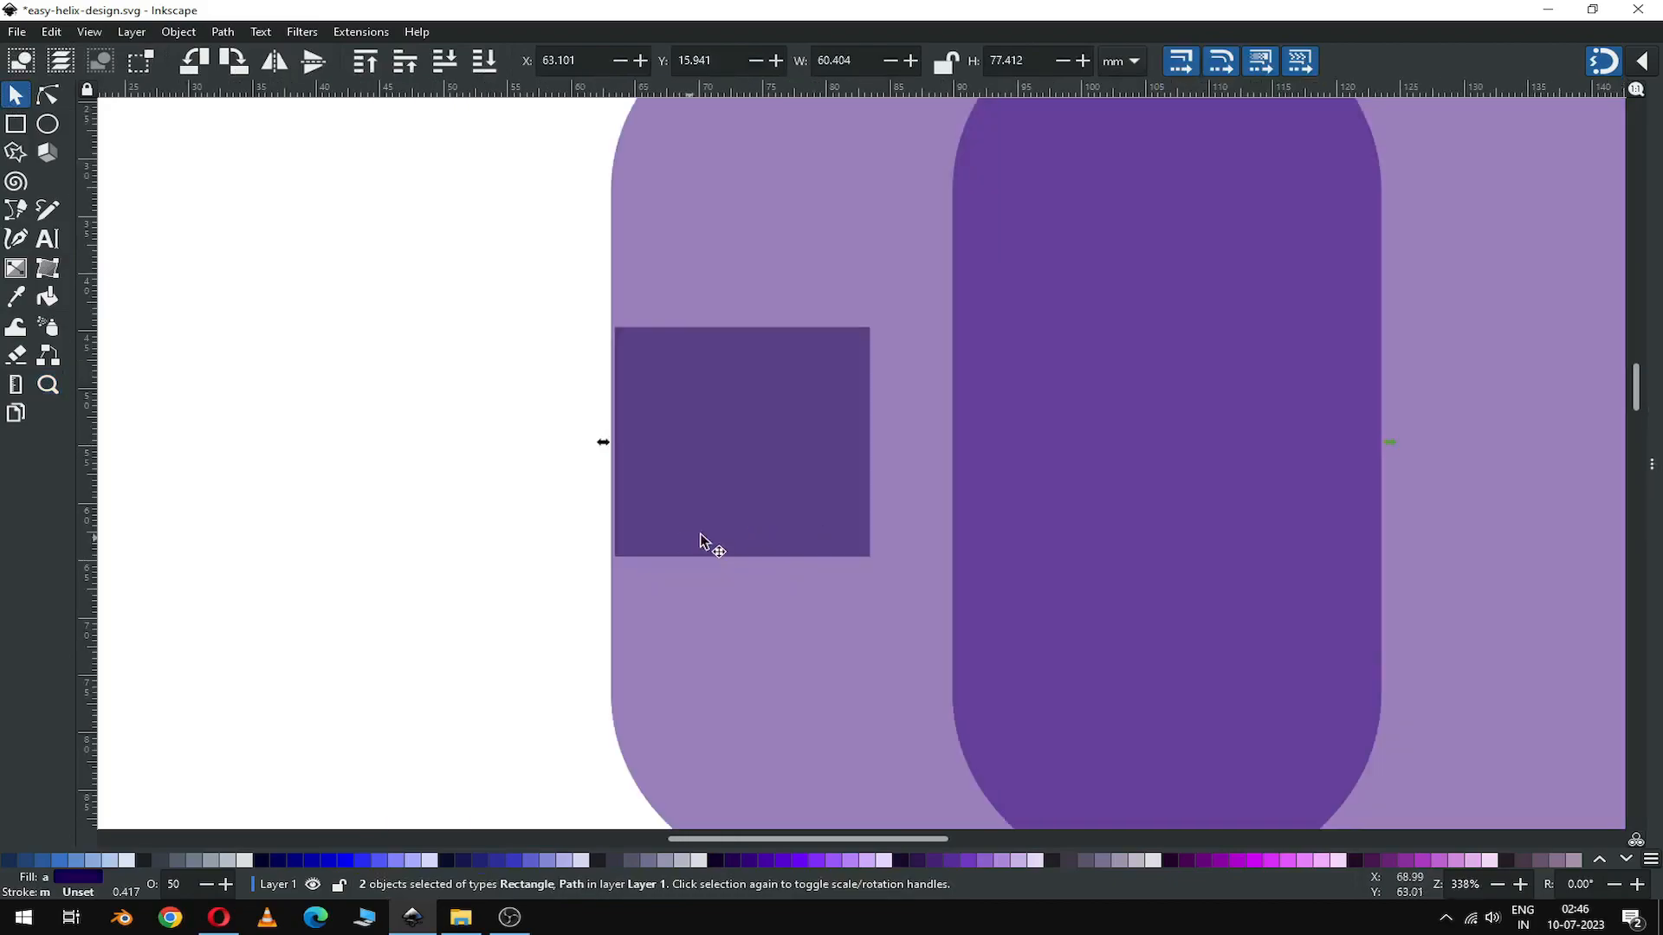
key(minus)
key(ctrl+shift+f)
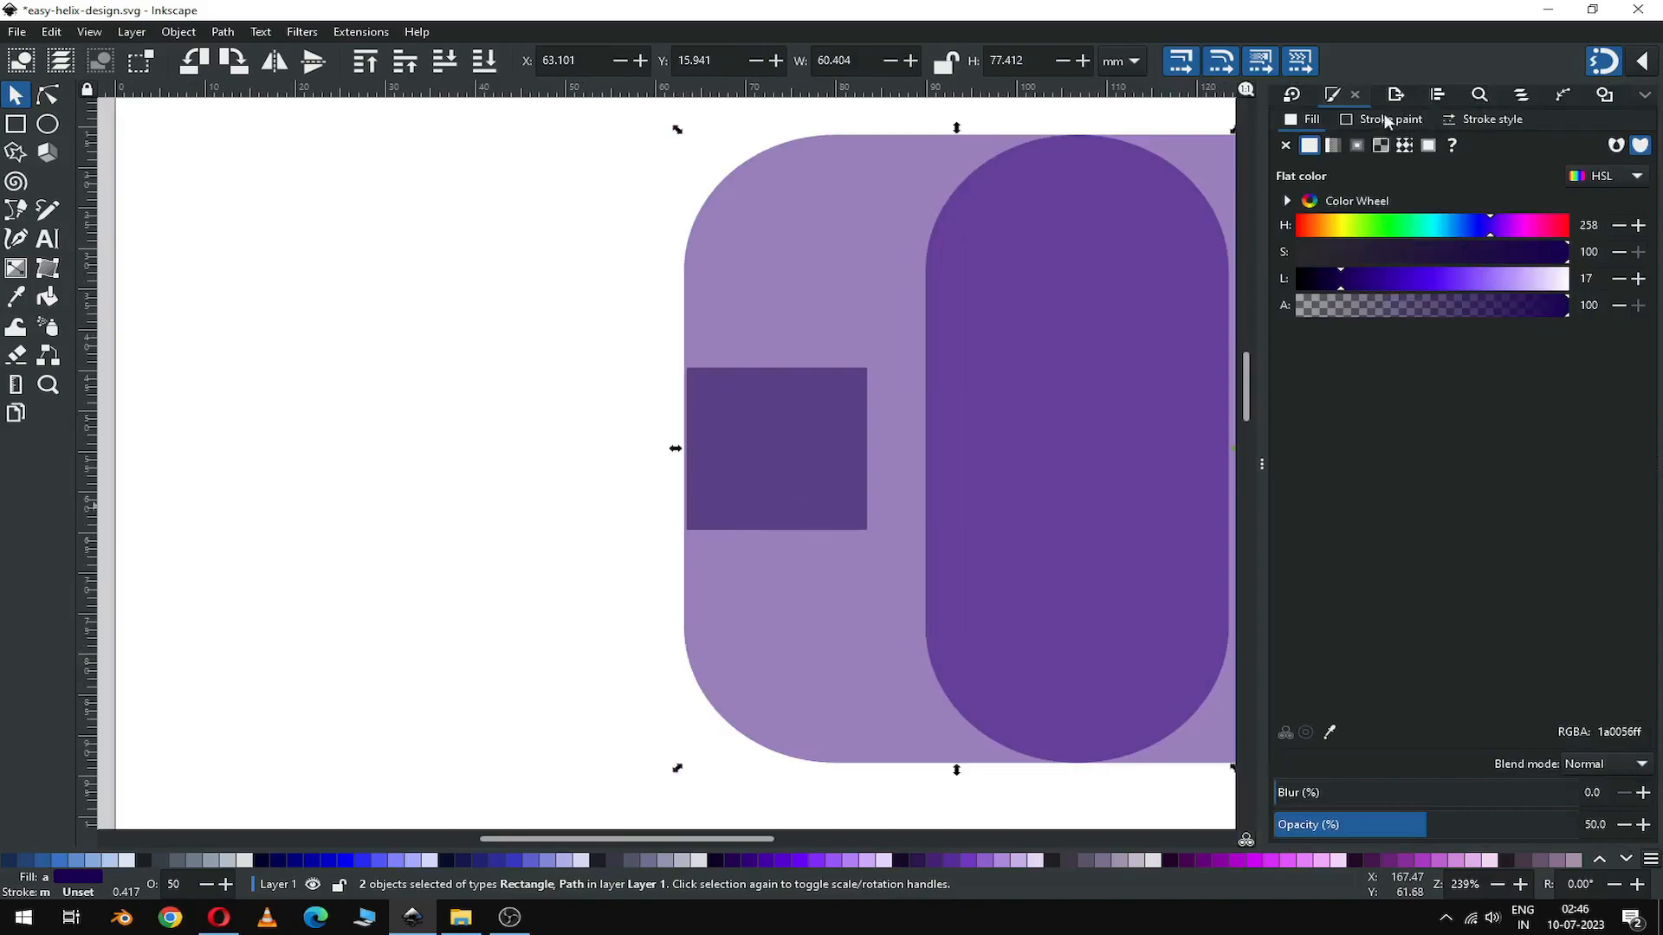
click(1435, 95)
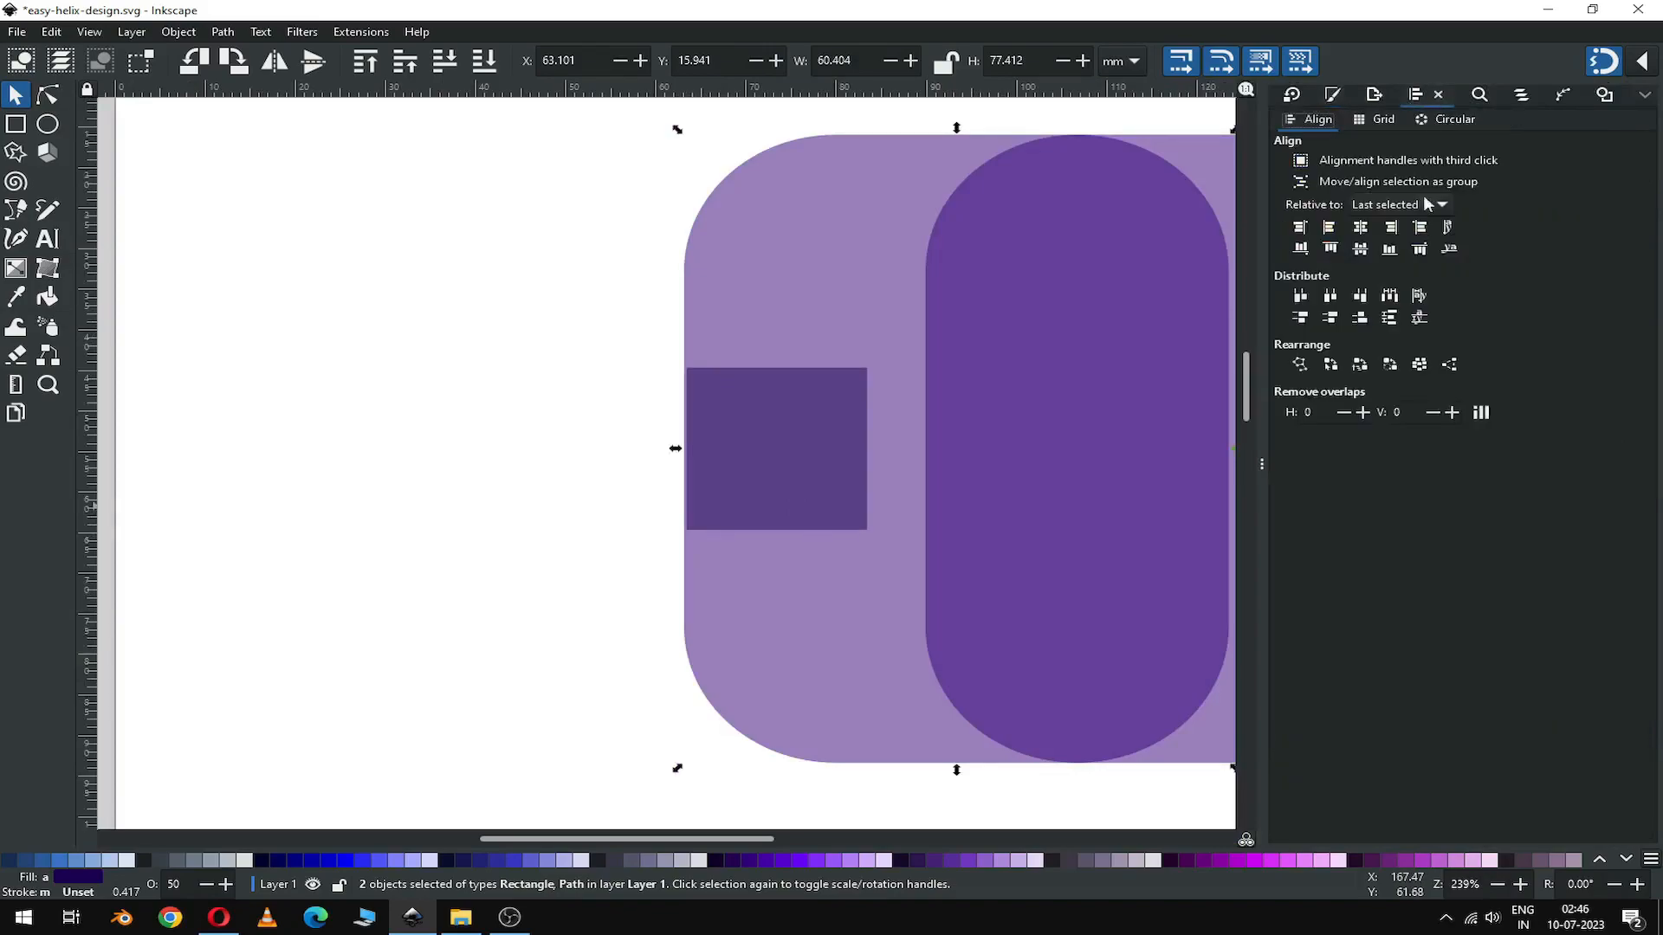
click(1329, 229)
click(460, 477)
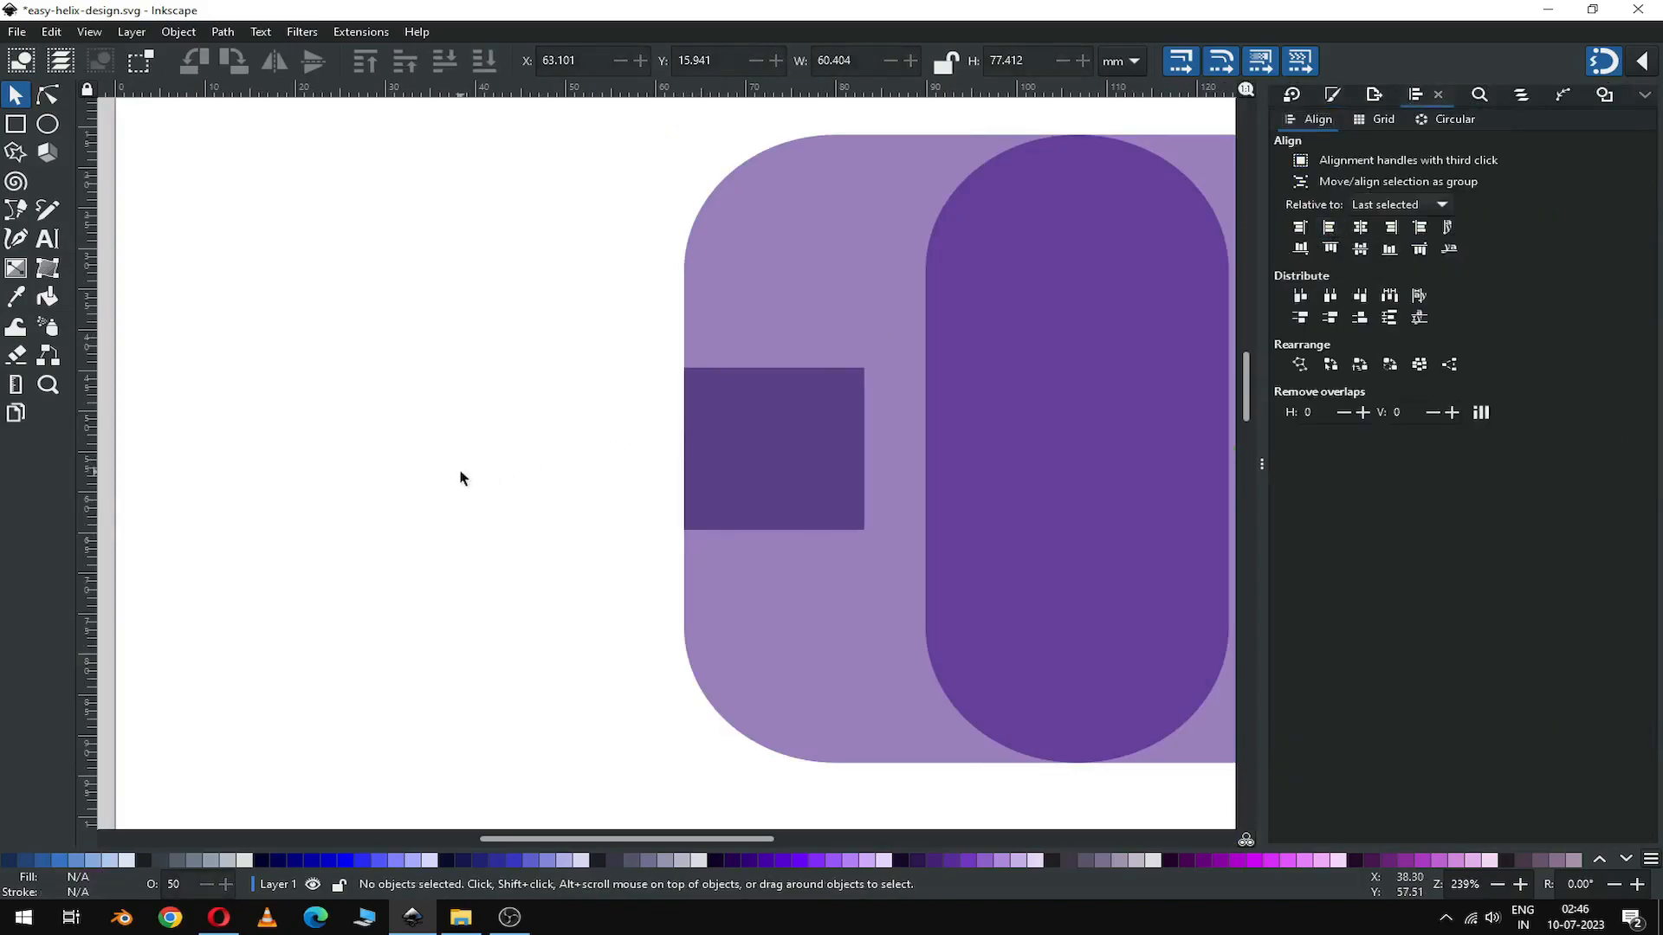
Step: Fill the copied rounded shape with a near-black swatch and snap its left edge to the small square's right edge
drag(724, 836, 794, 838)
click(725, 535)
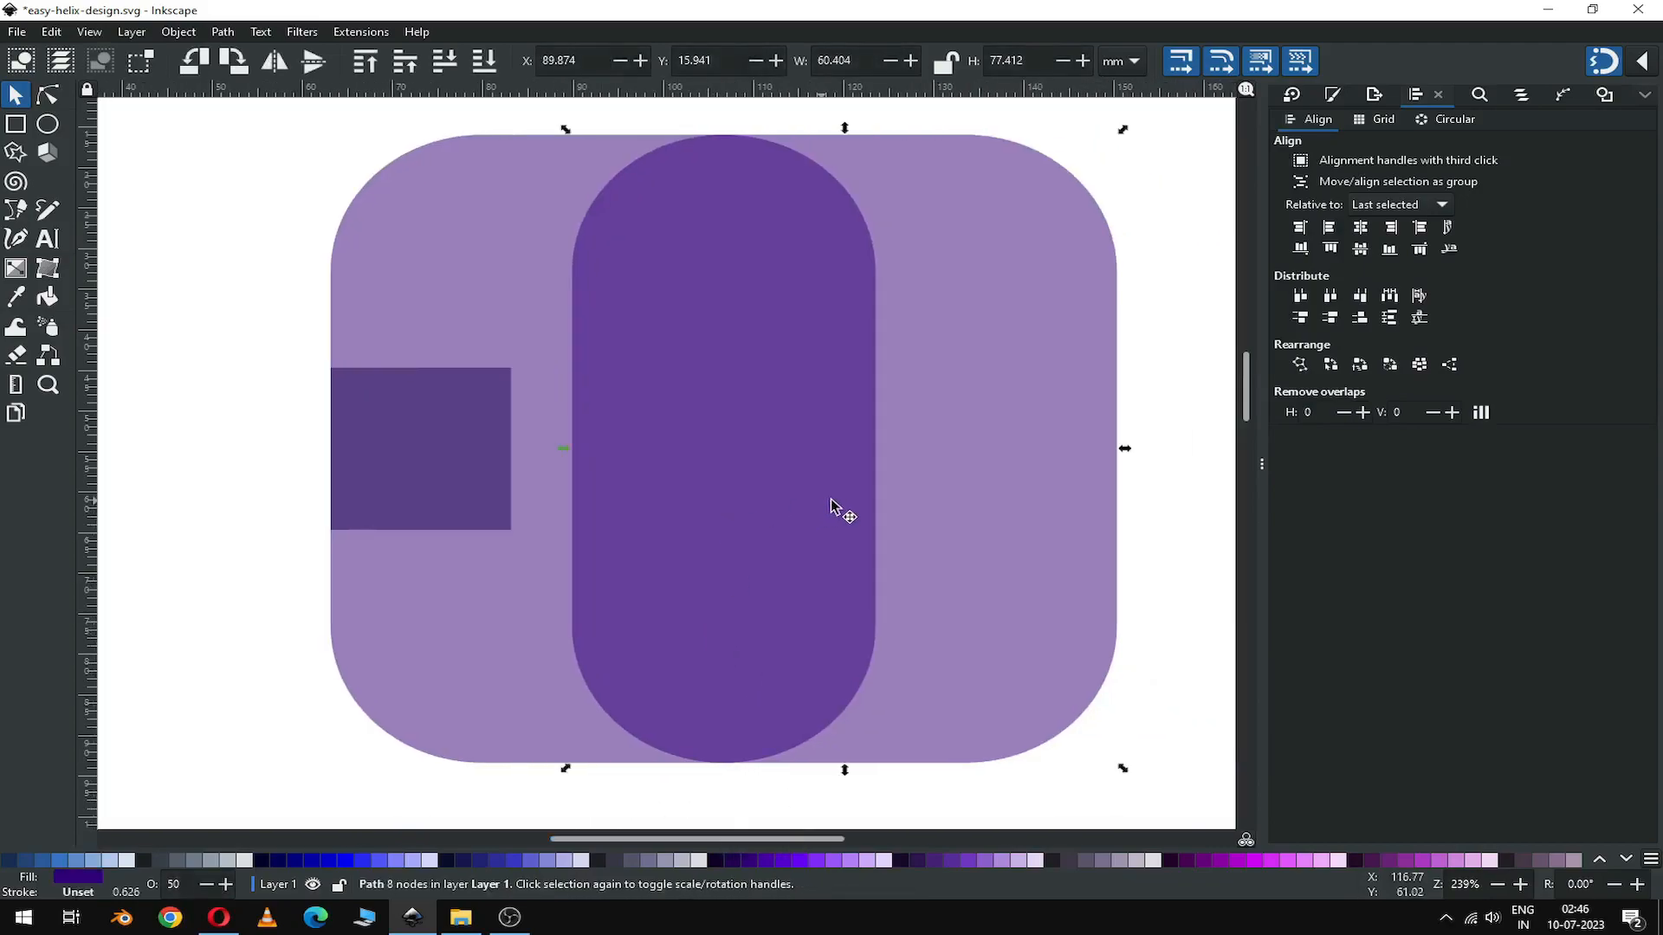
drag(965, 562, 935, 561)
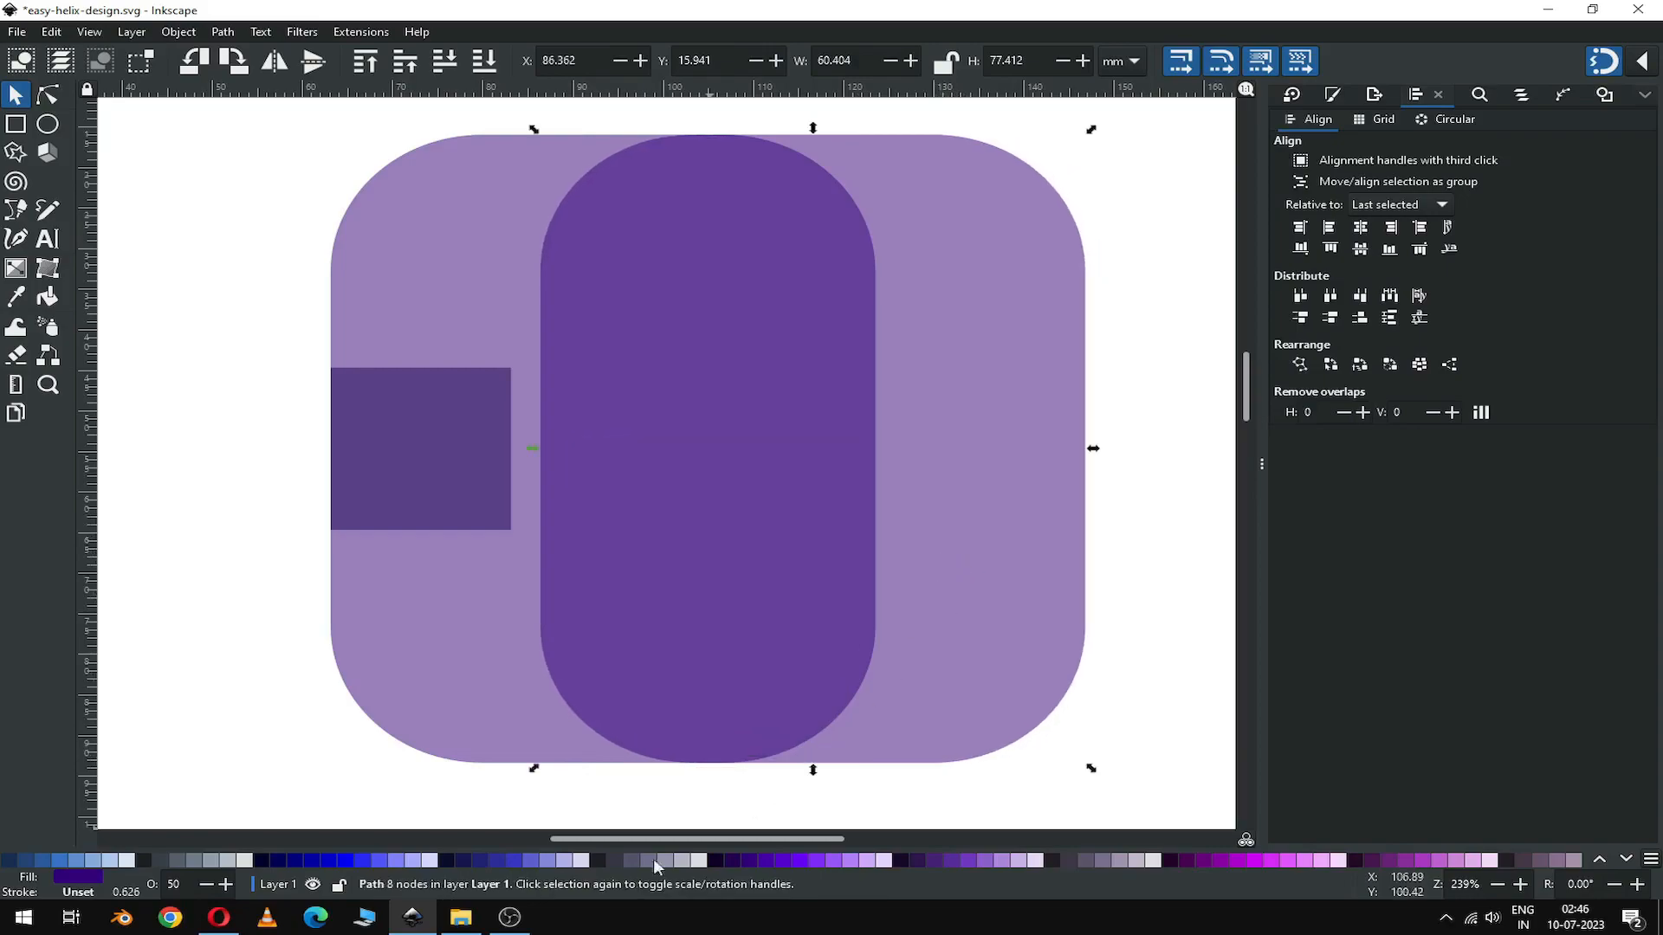
click(444, 861)
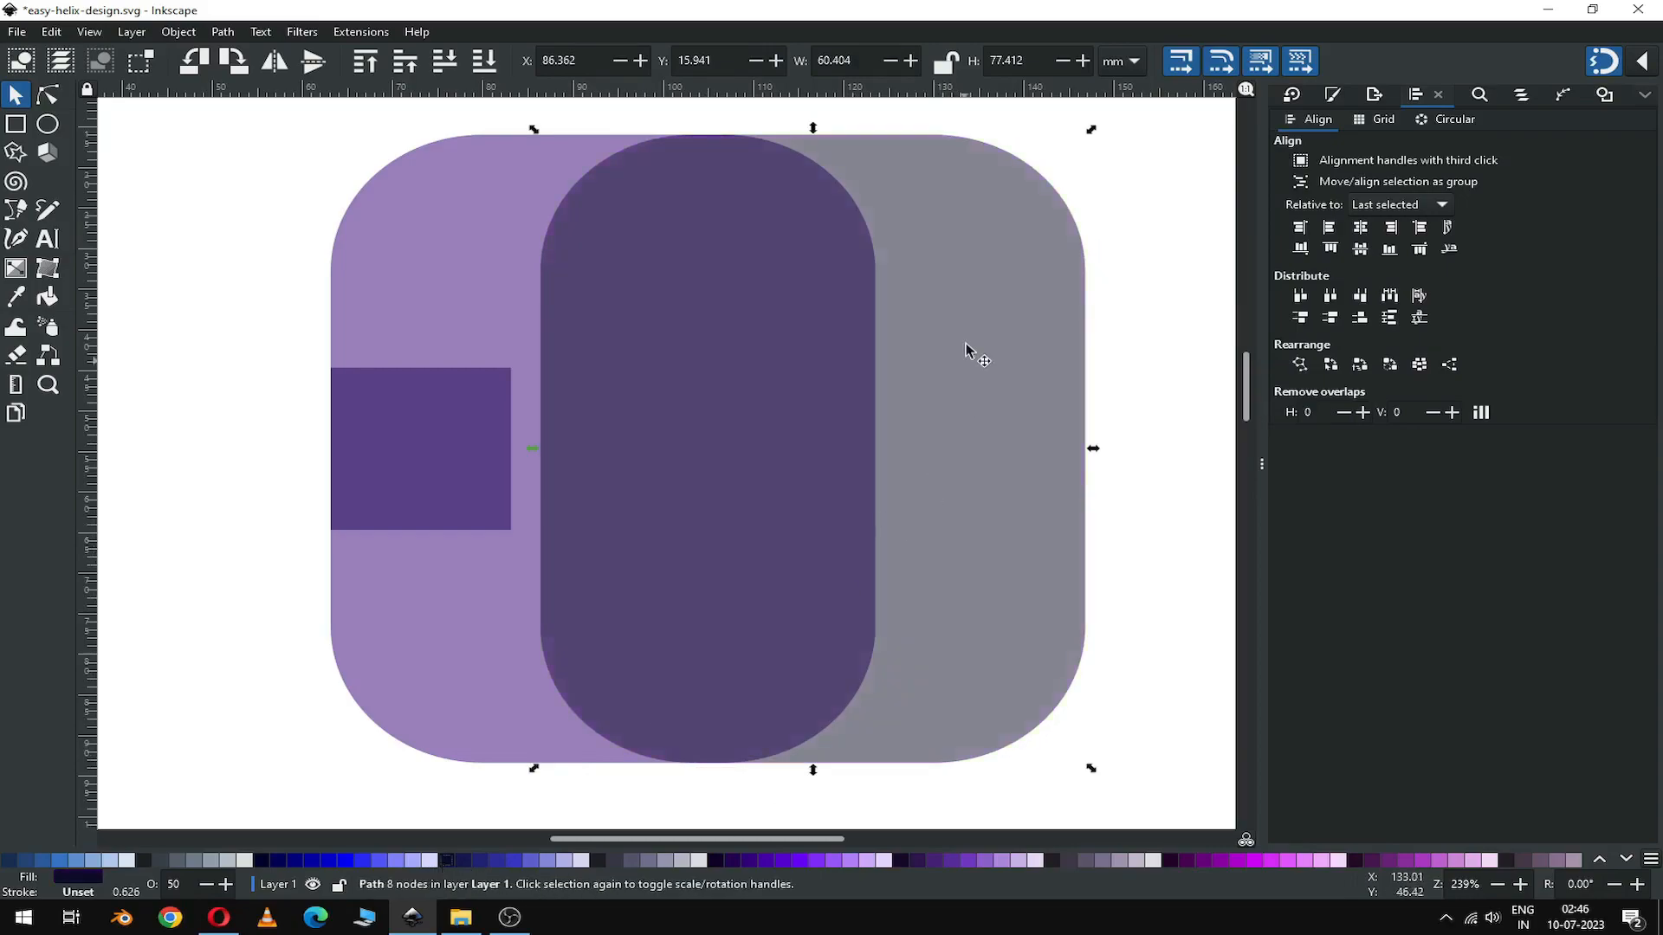
drag(994, 577, 974, 569)
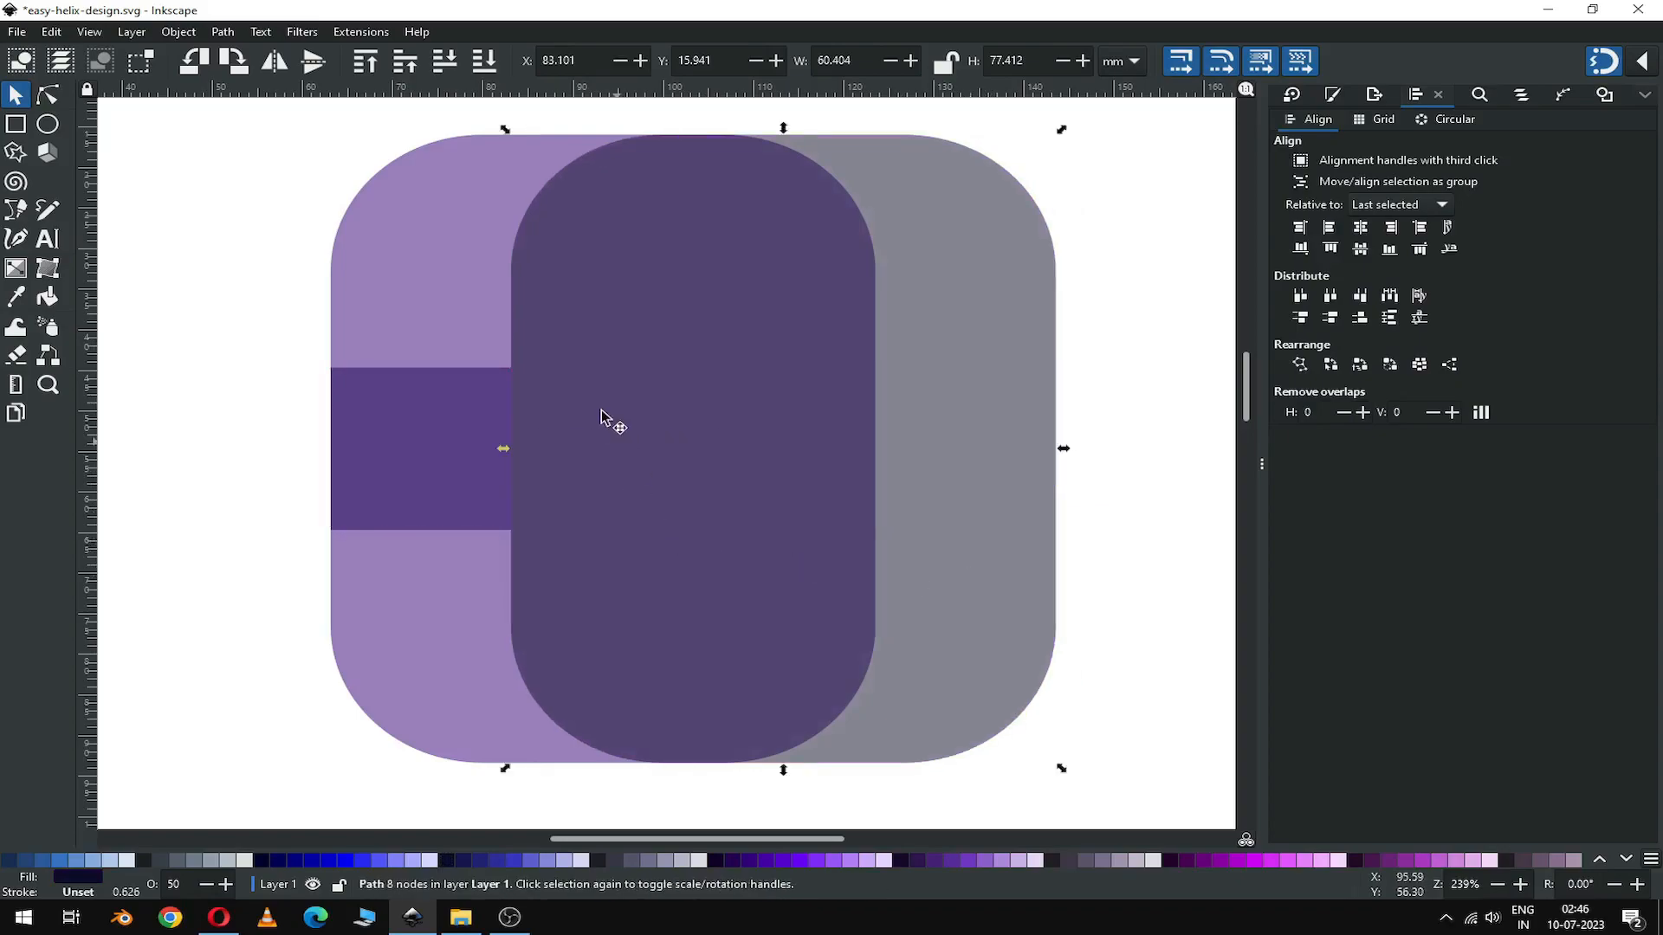
Step: Review the advanced snapping options for bounding boxes, nodes and alignment
click(1640, 63)
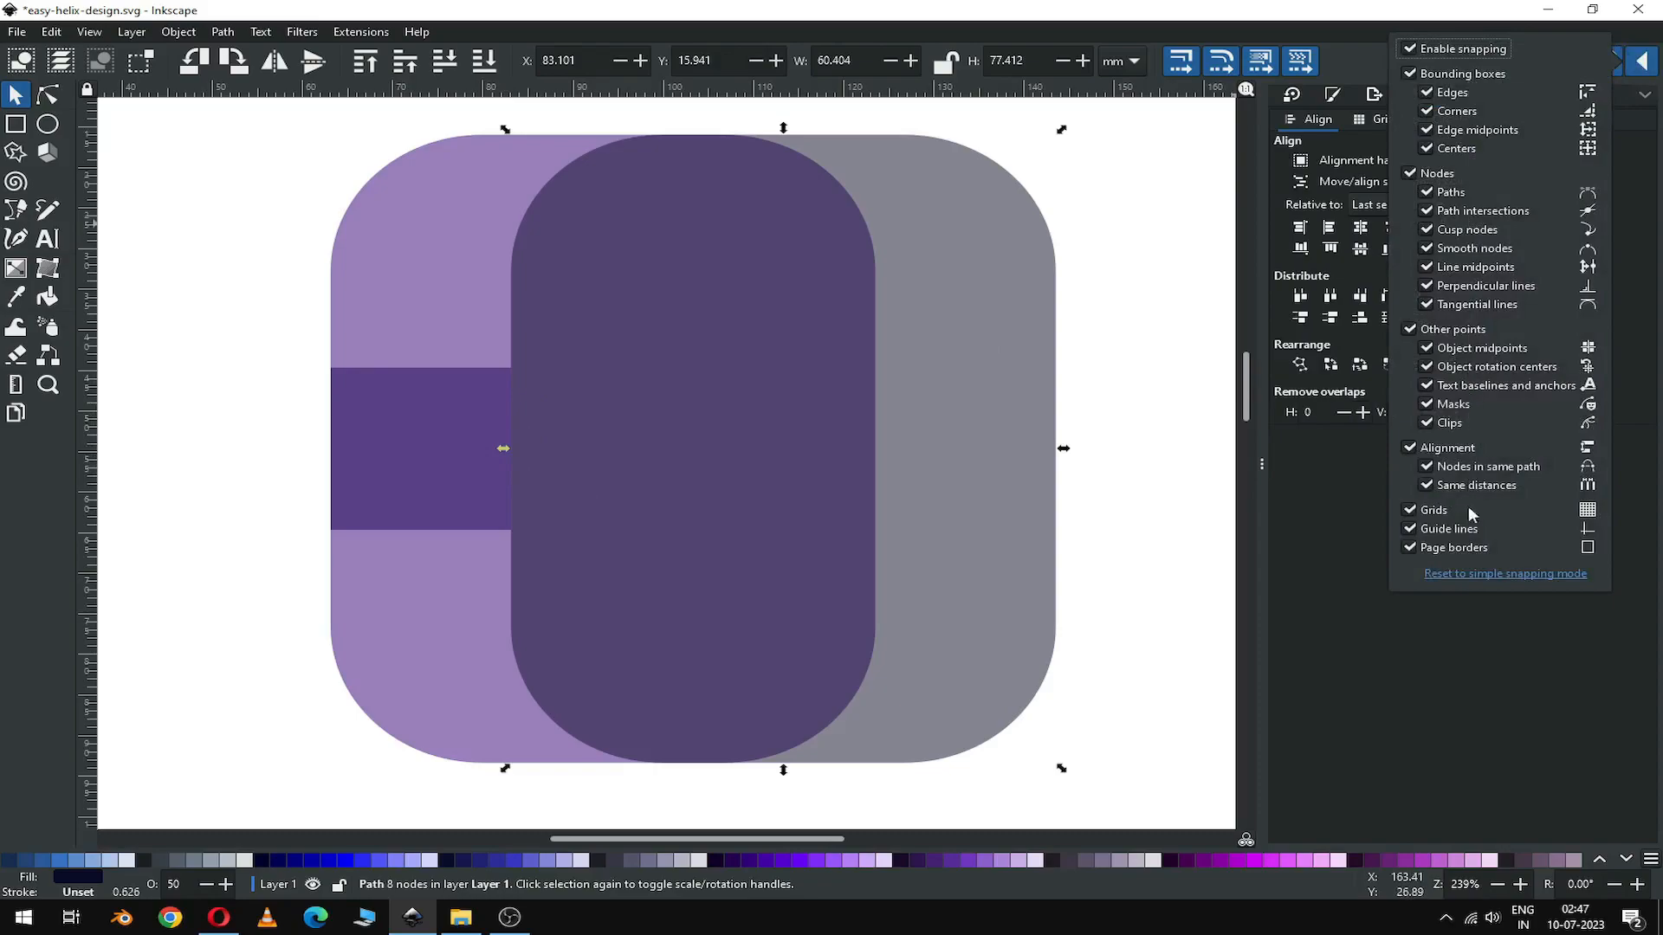
click(1648, 70)
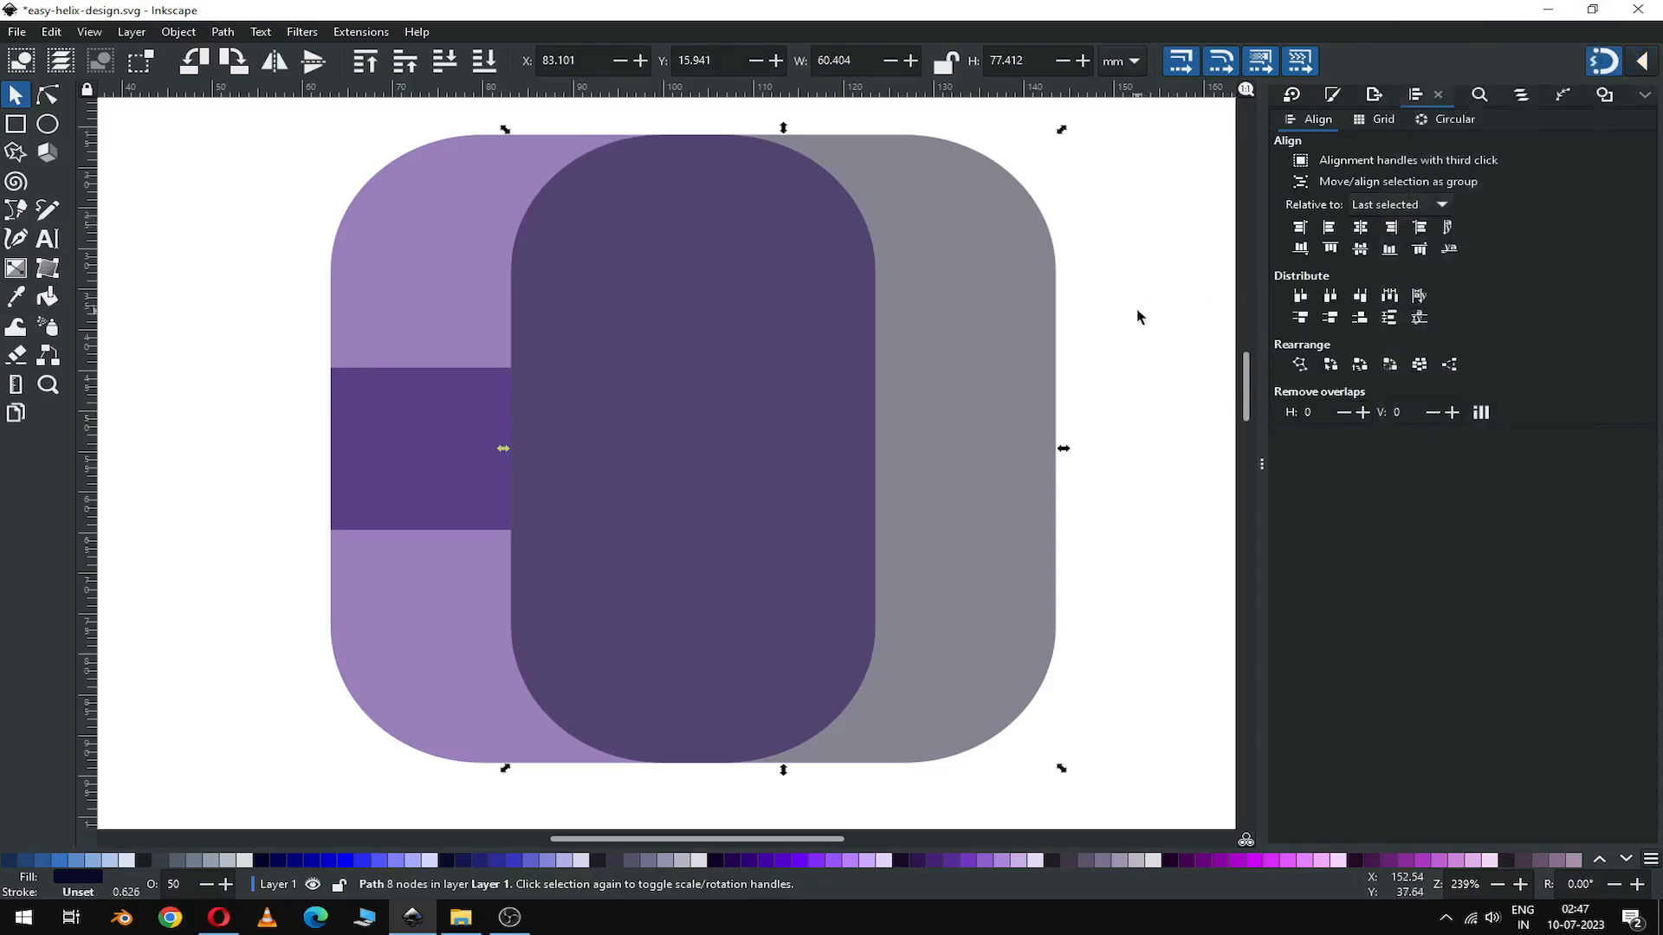
click(1117, 329)
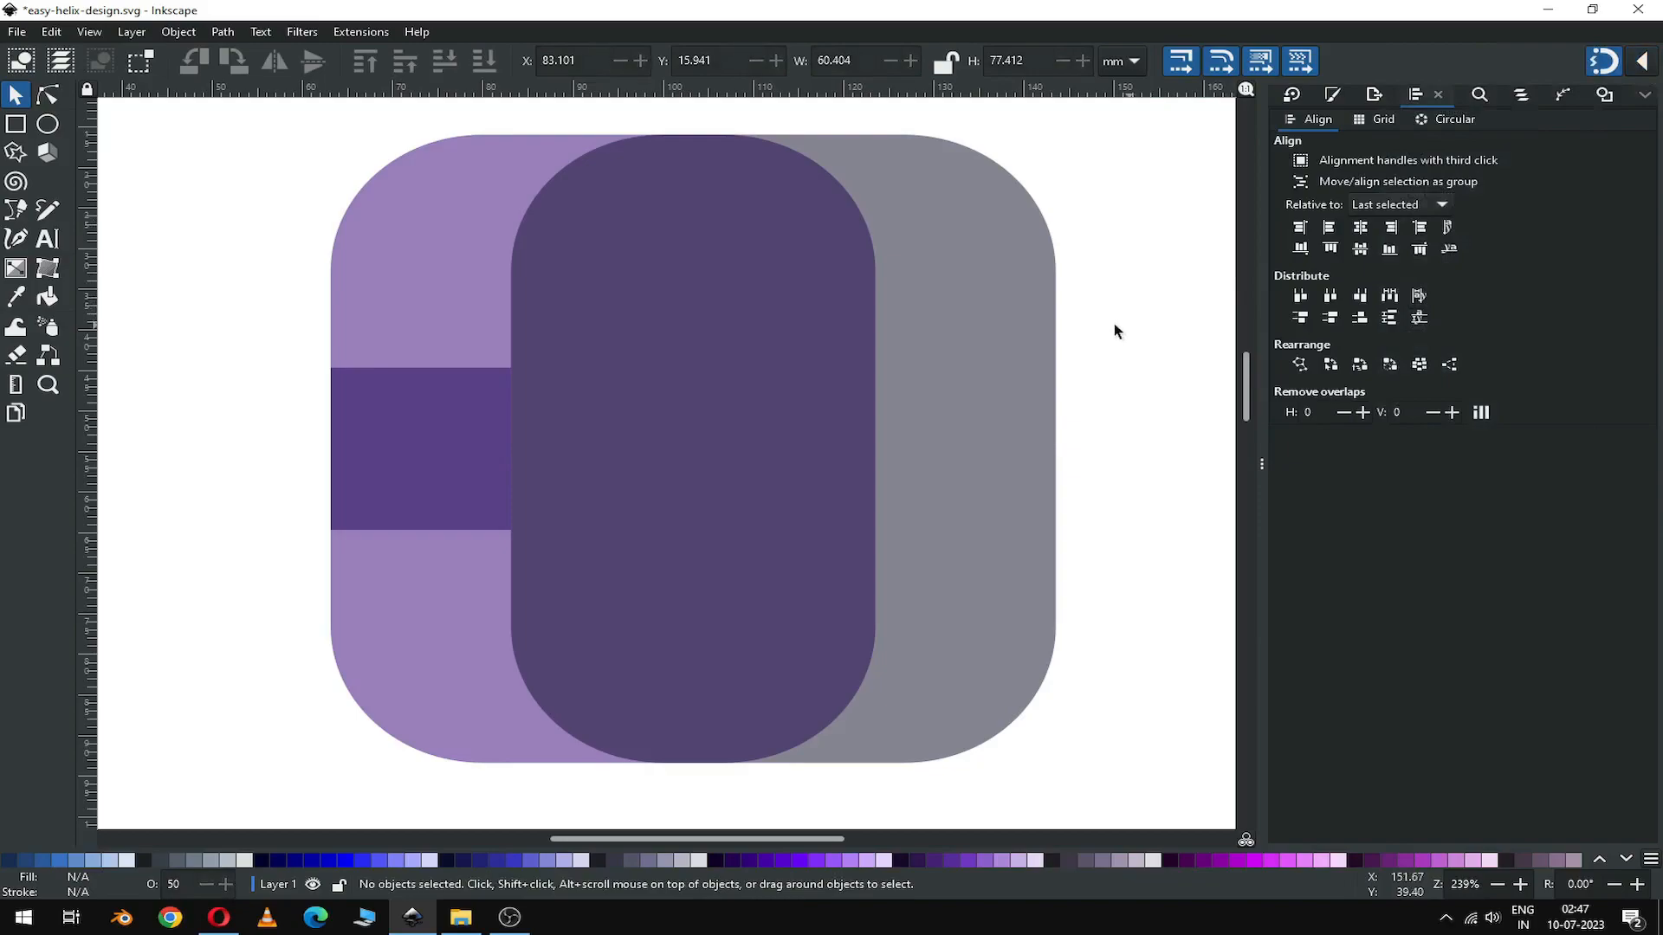
Step: Subtract the dark rounded copy from the purple rounded shape with the Difference operation
click(996, 407)
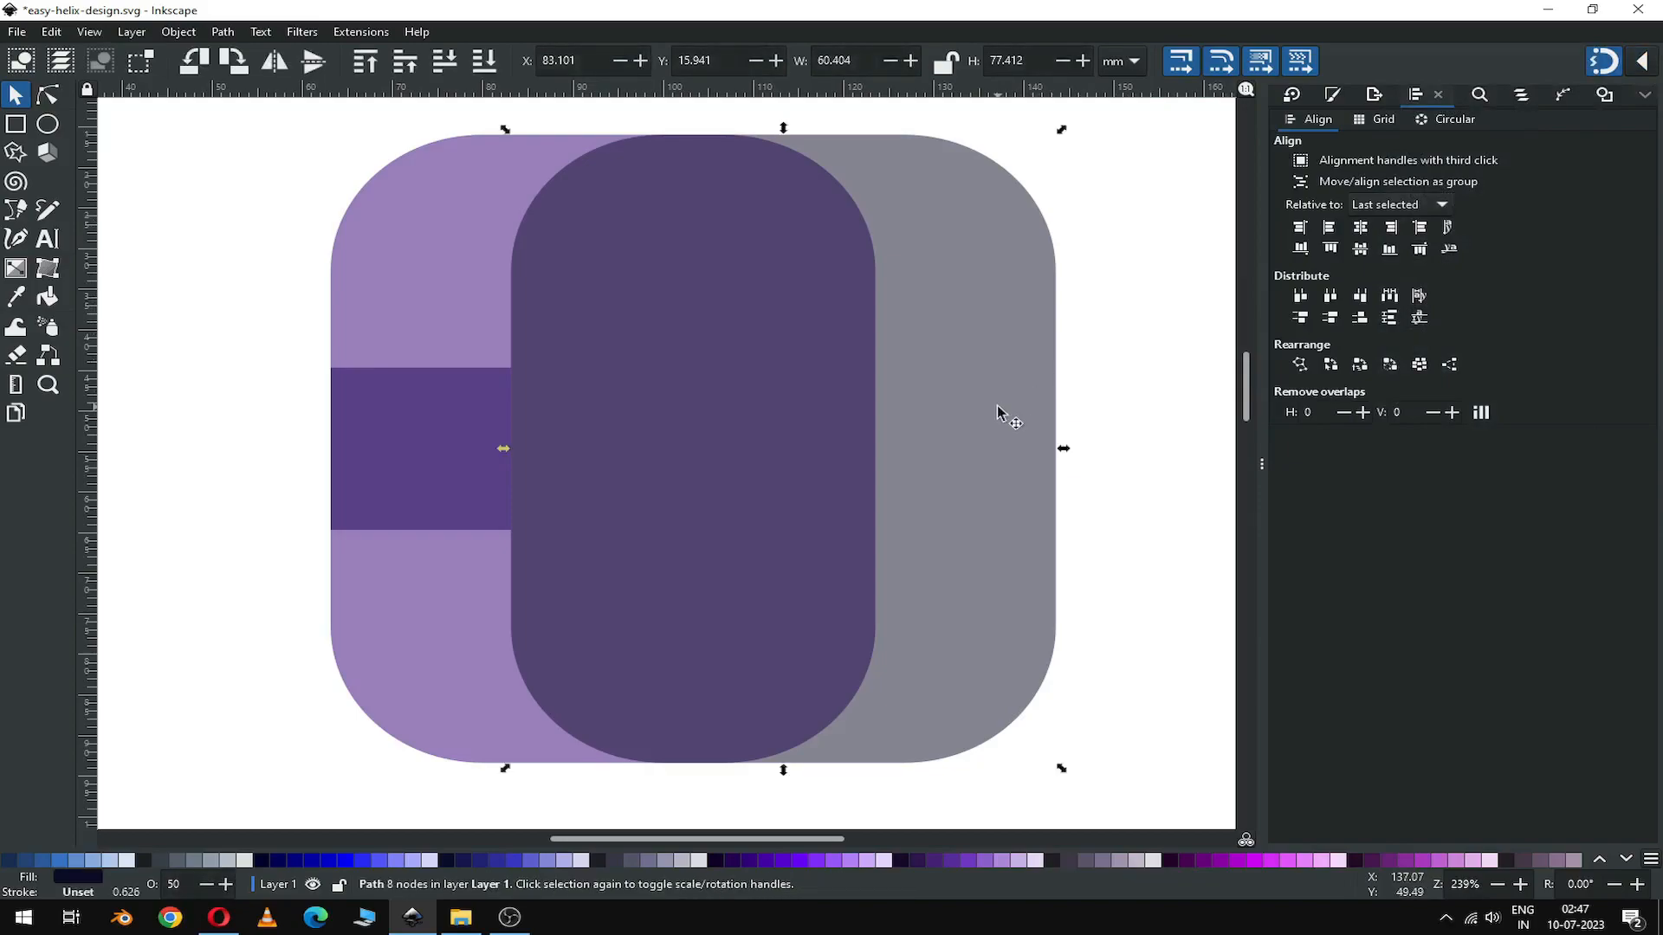
shift+click(408, 227)
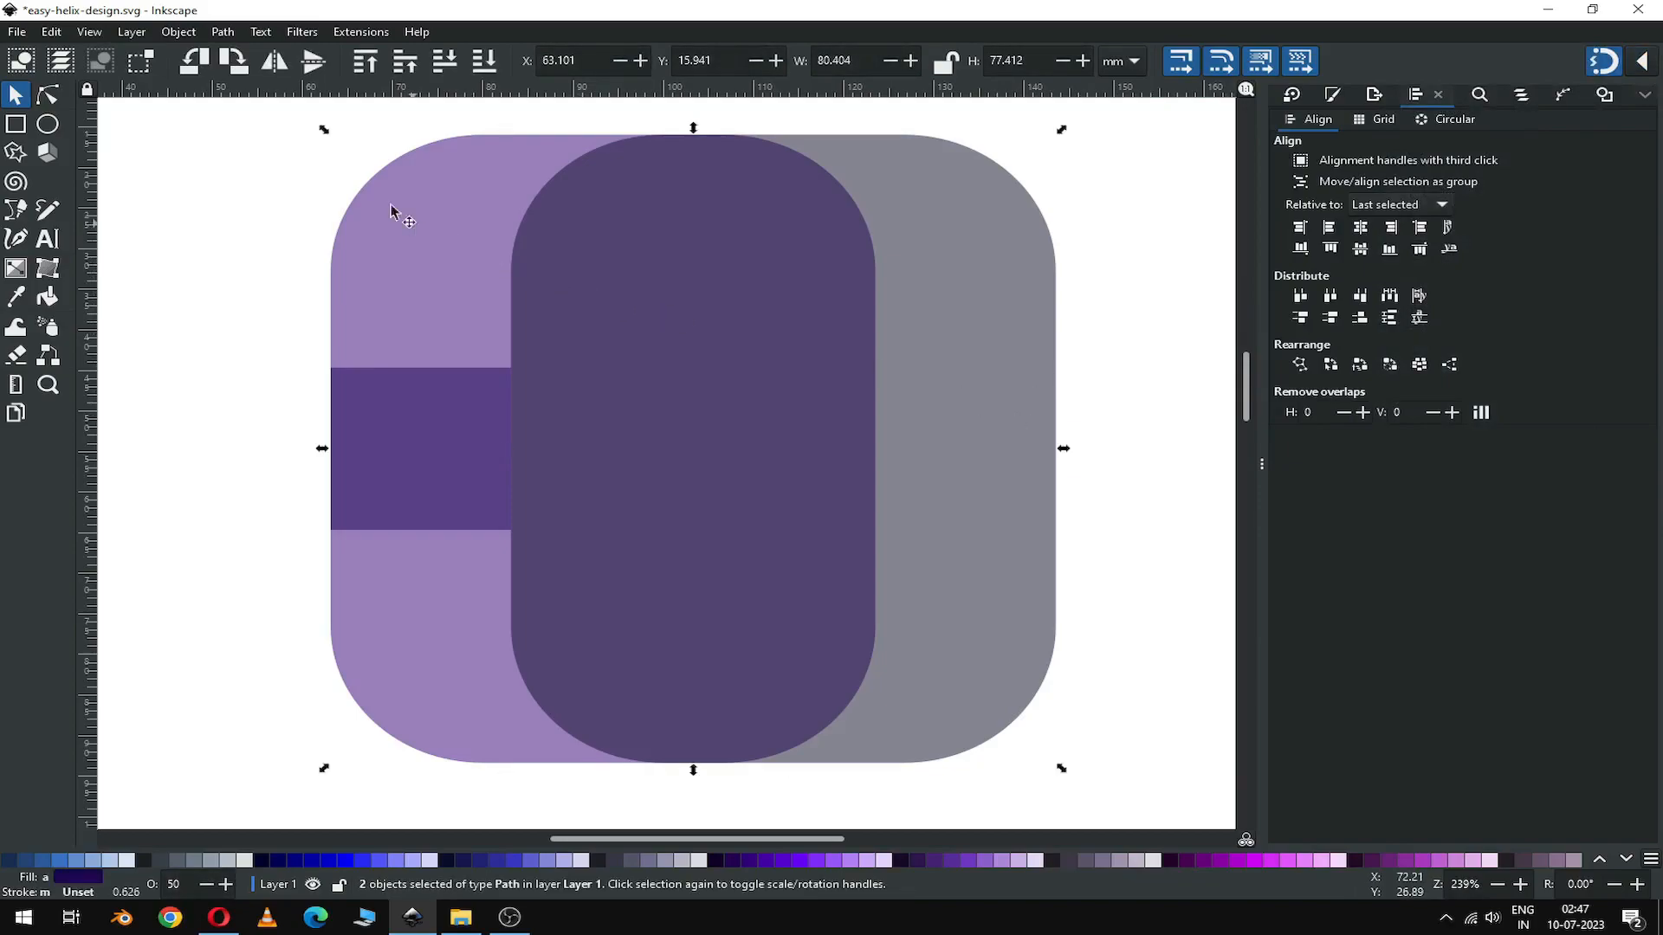
click(223, 32)
click(235, 145)
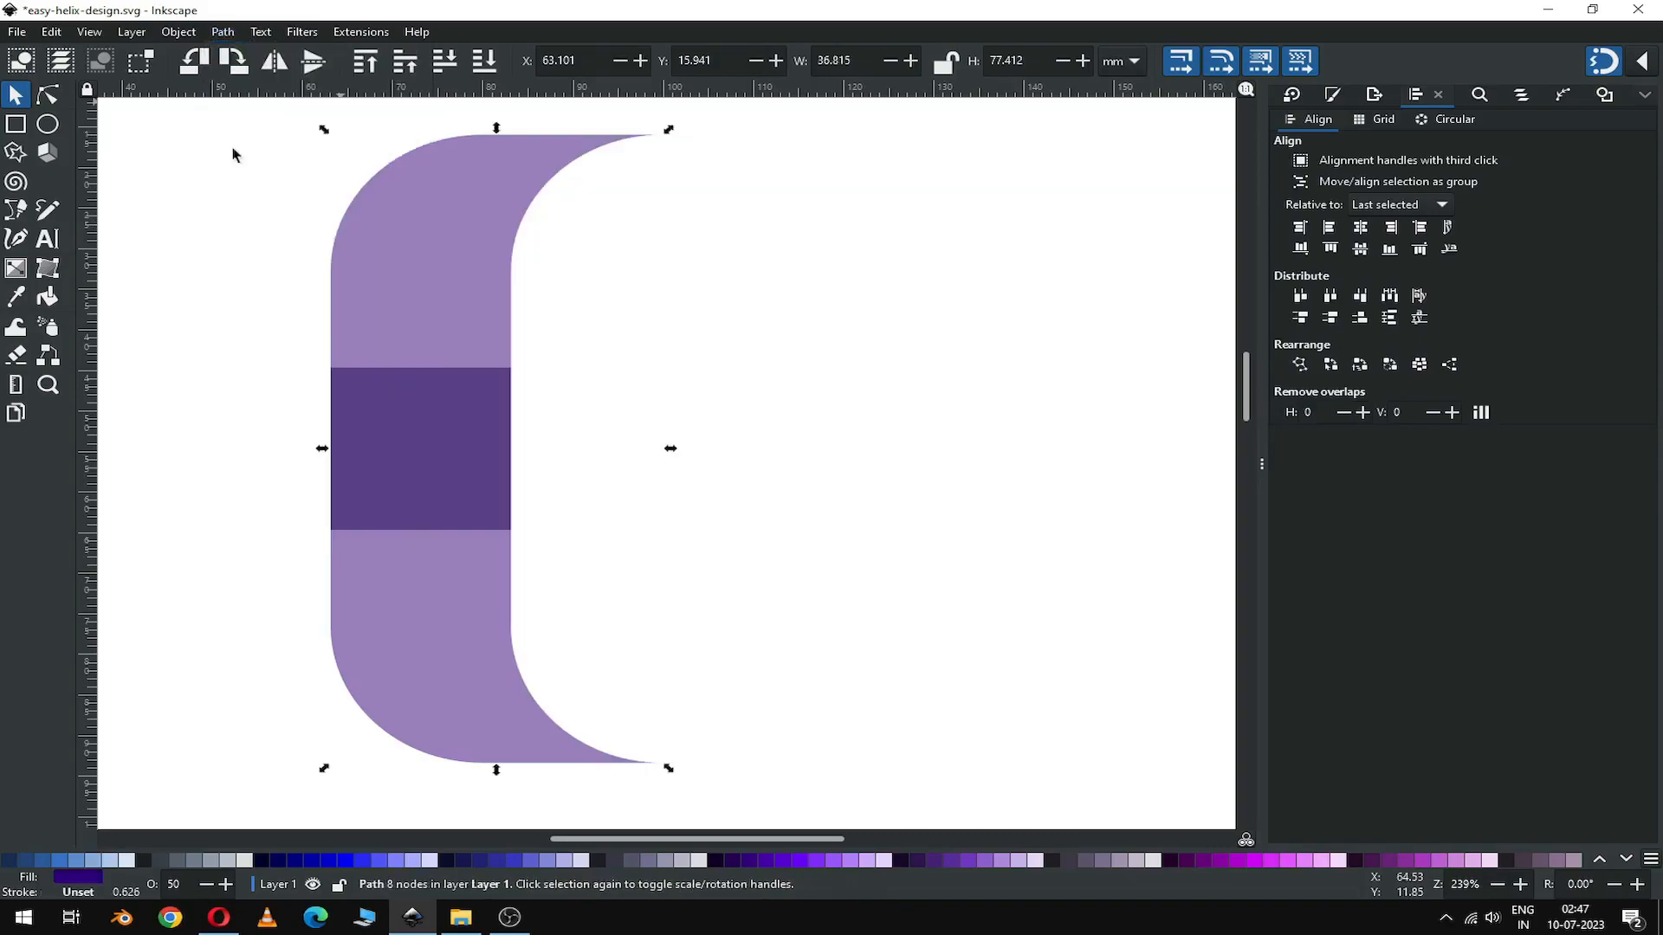
click(704, 393)
Step: Move the small square onto the empty page area left of the C-shaped path, and shift that path about 25 mm right
key(minus)
key(minus)
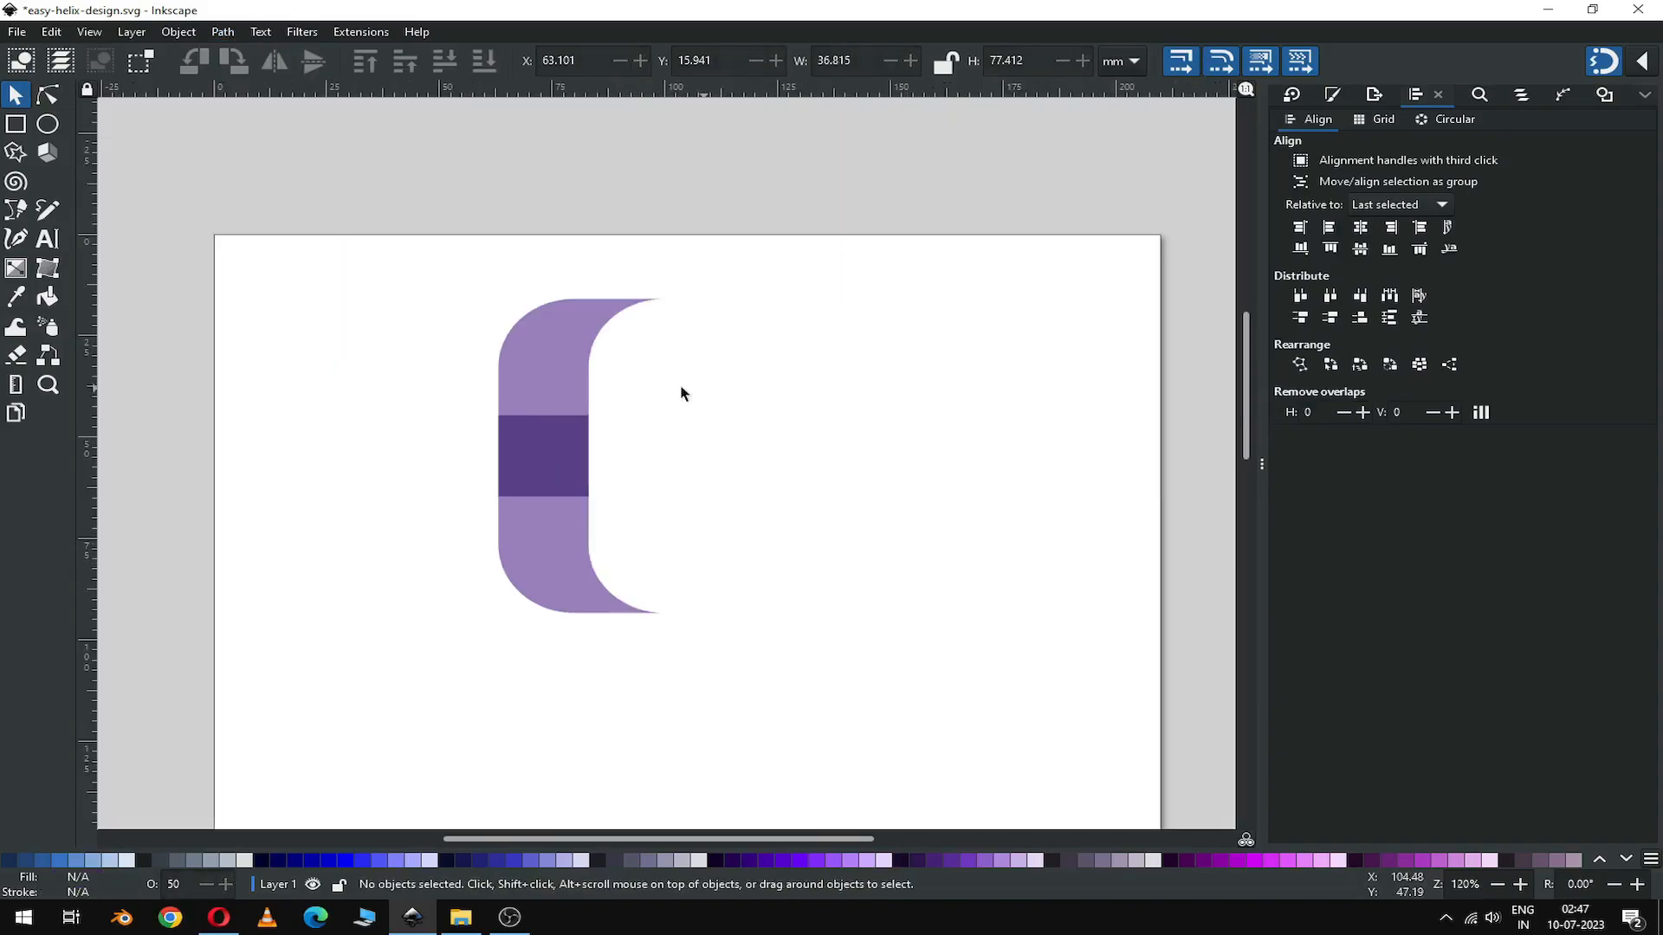
drag(433, 381, 665, 509)
drag(549, 464, 327, 393)
click(549, 453)
key(Escape)
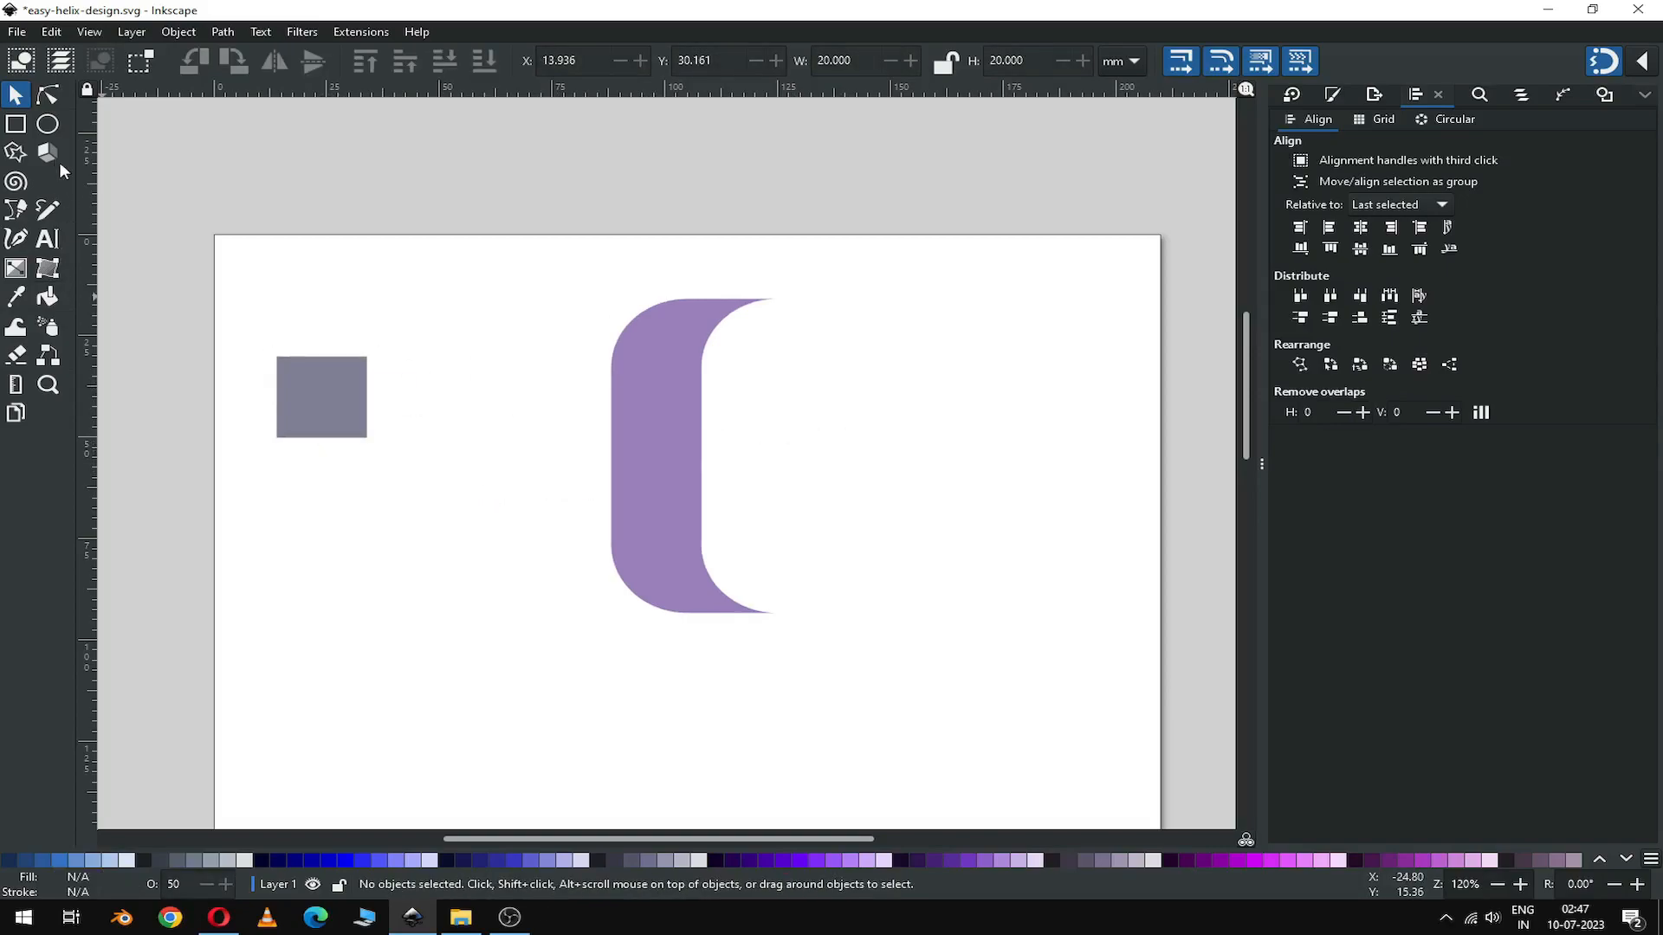
Step: Draw a rectangle about 81 mm wide and 36 mm high covering the upper part of the C-shaped path
click(25, 126)
drag(489, 252, 856, 395)
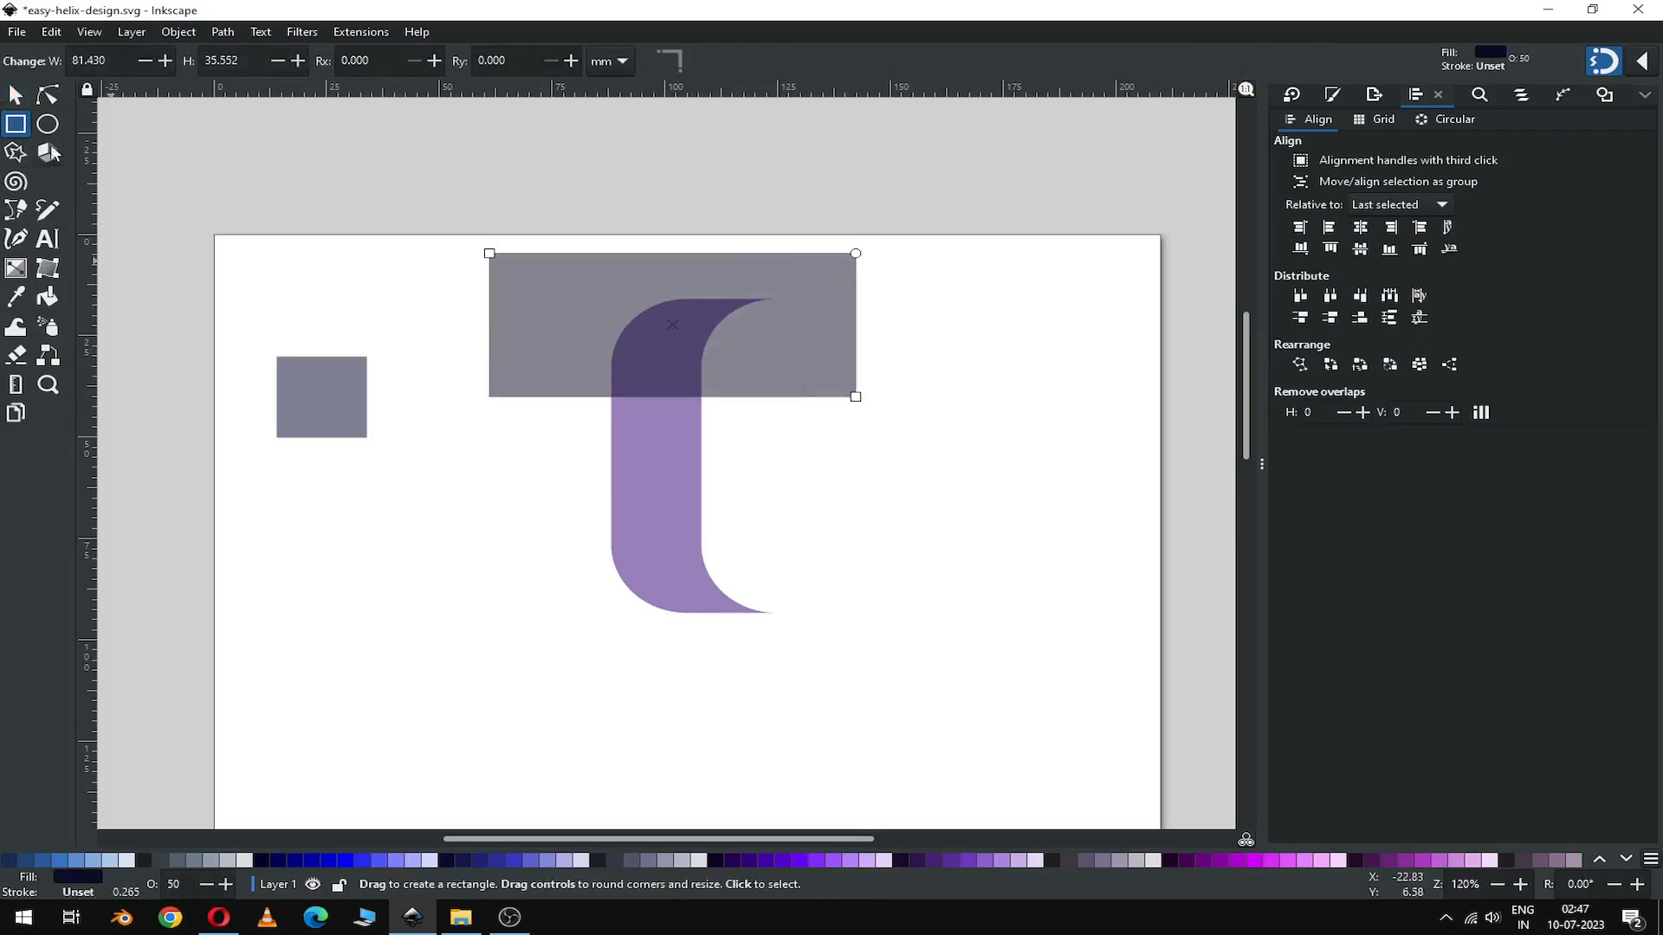
Step: Cut the upper part off the C-shaped path by subtracting the rectangle with Difference, and move the remaining J-shaped path toward the square
click(17, 95)
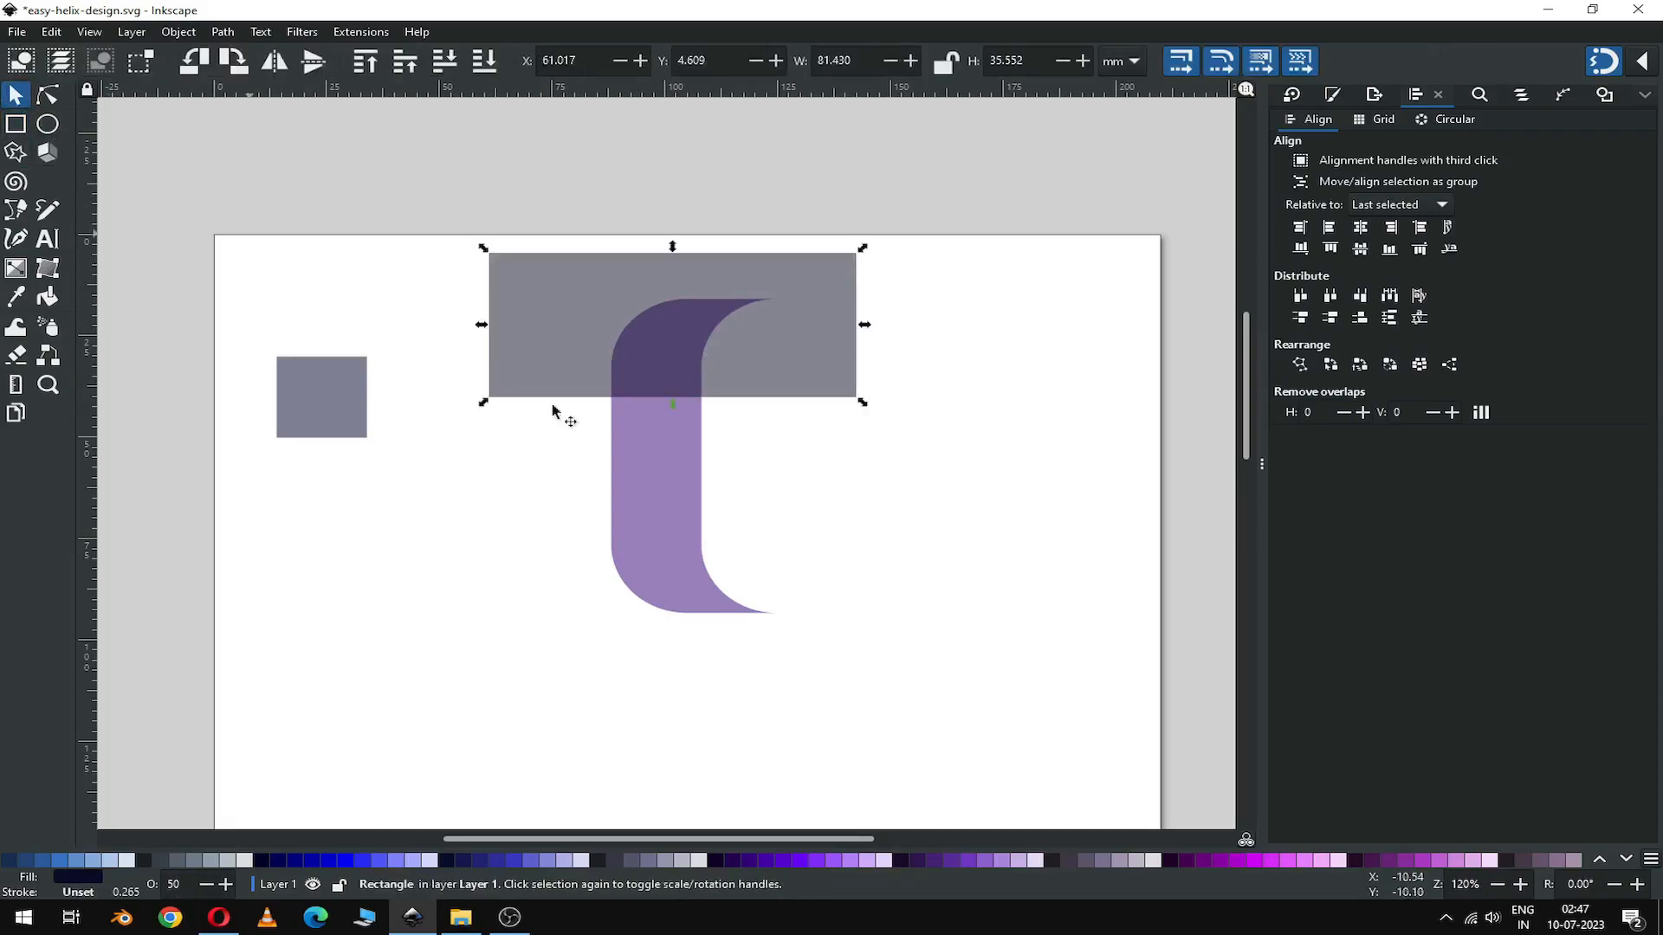
shift+click(663, 492)
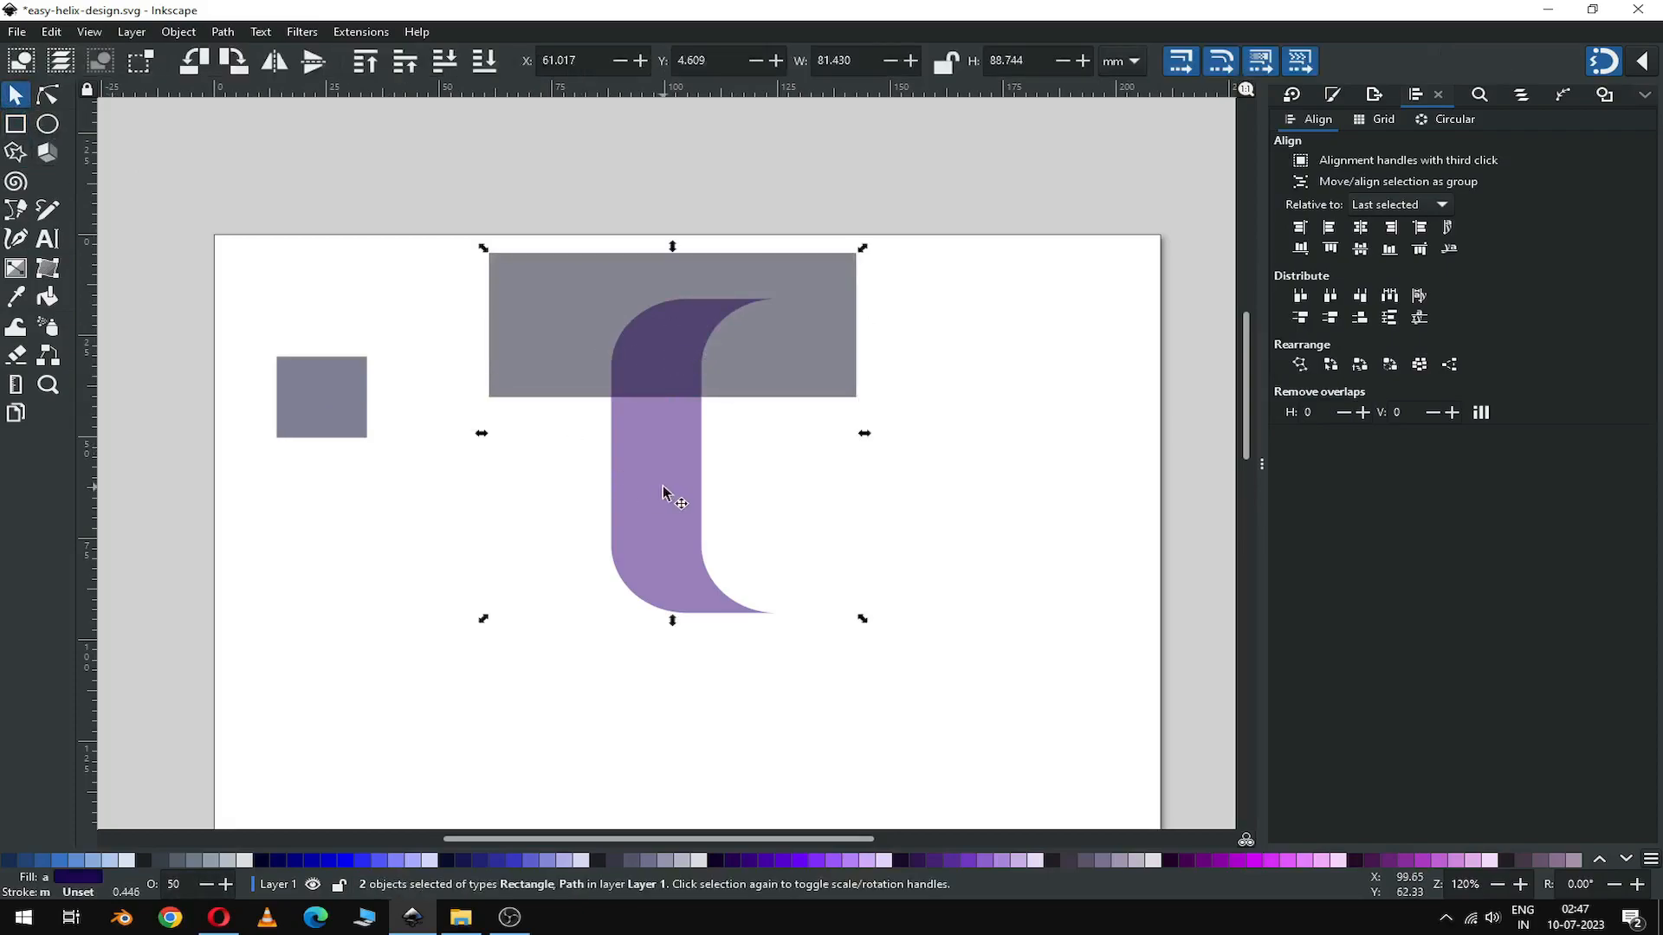
click(222, 32)
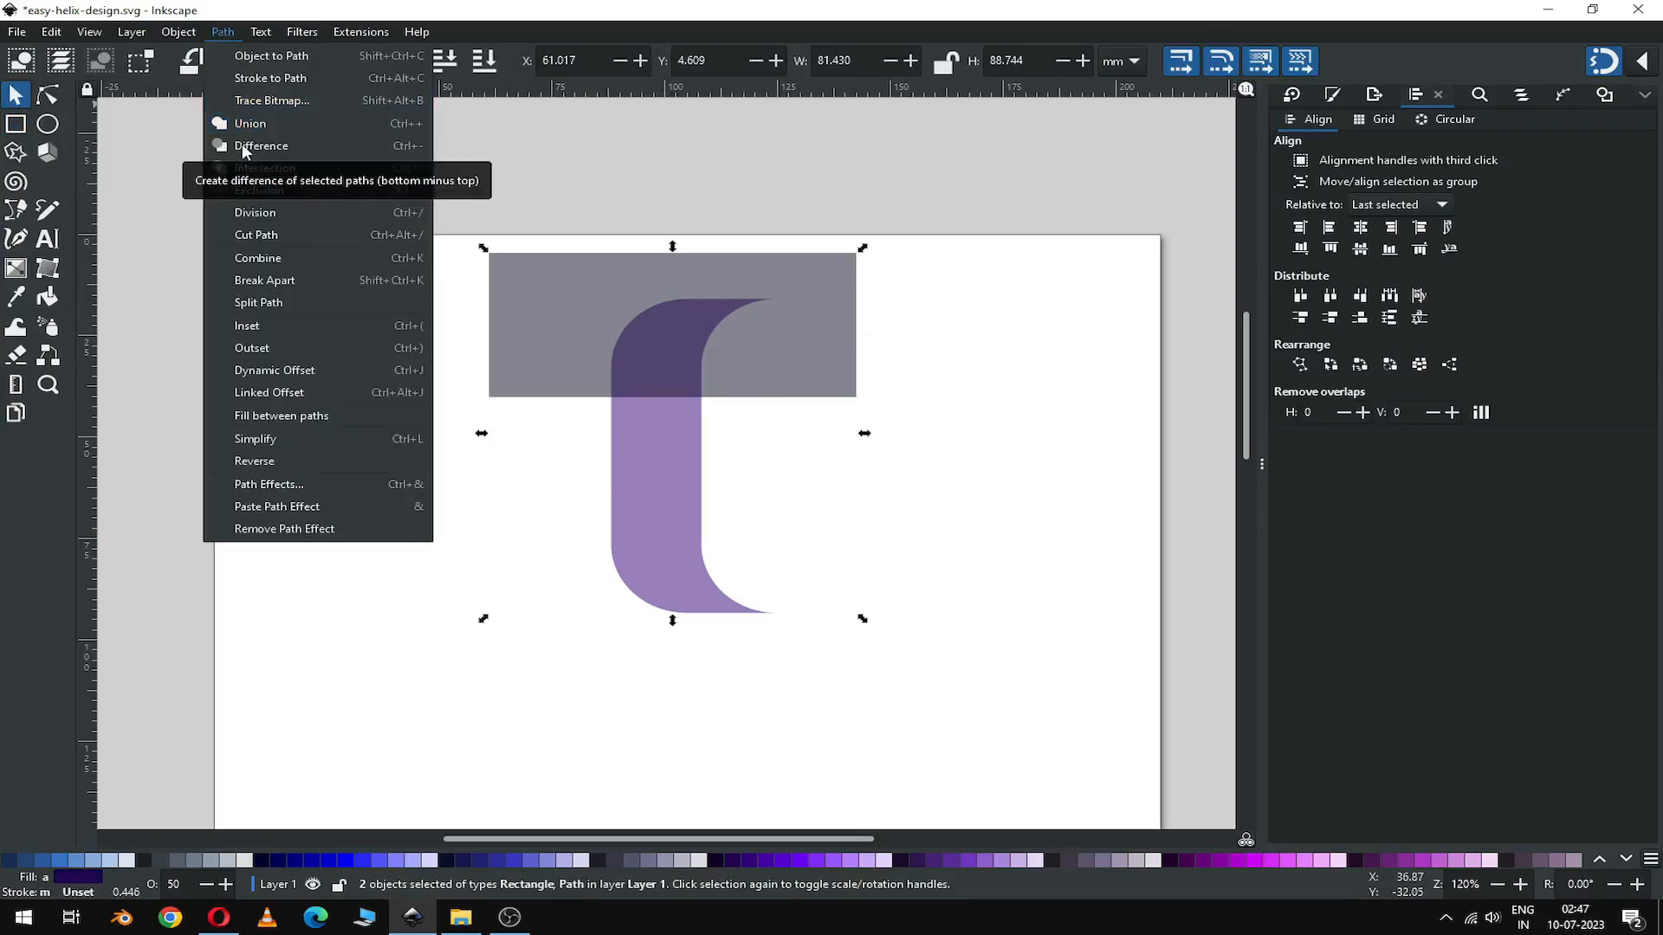
click(244, 147)
drag(661, 482, 544, 459)
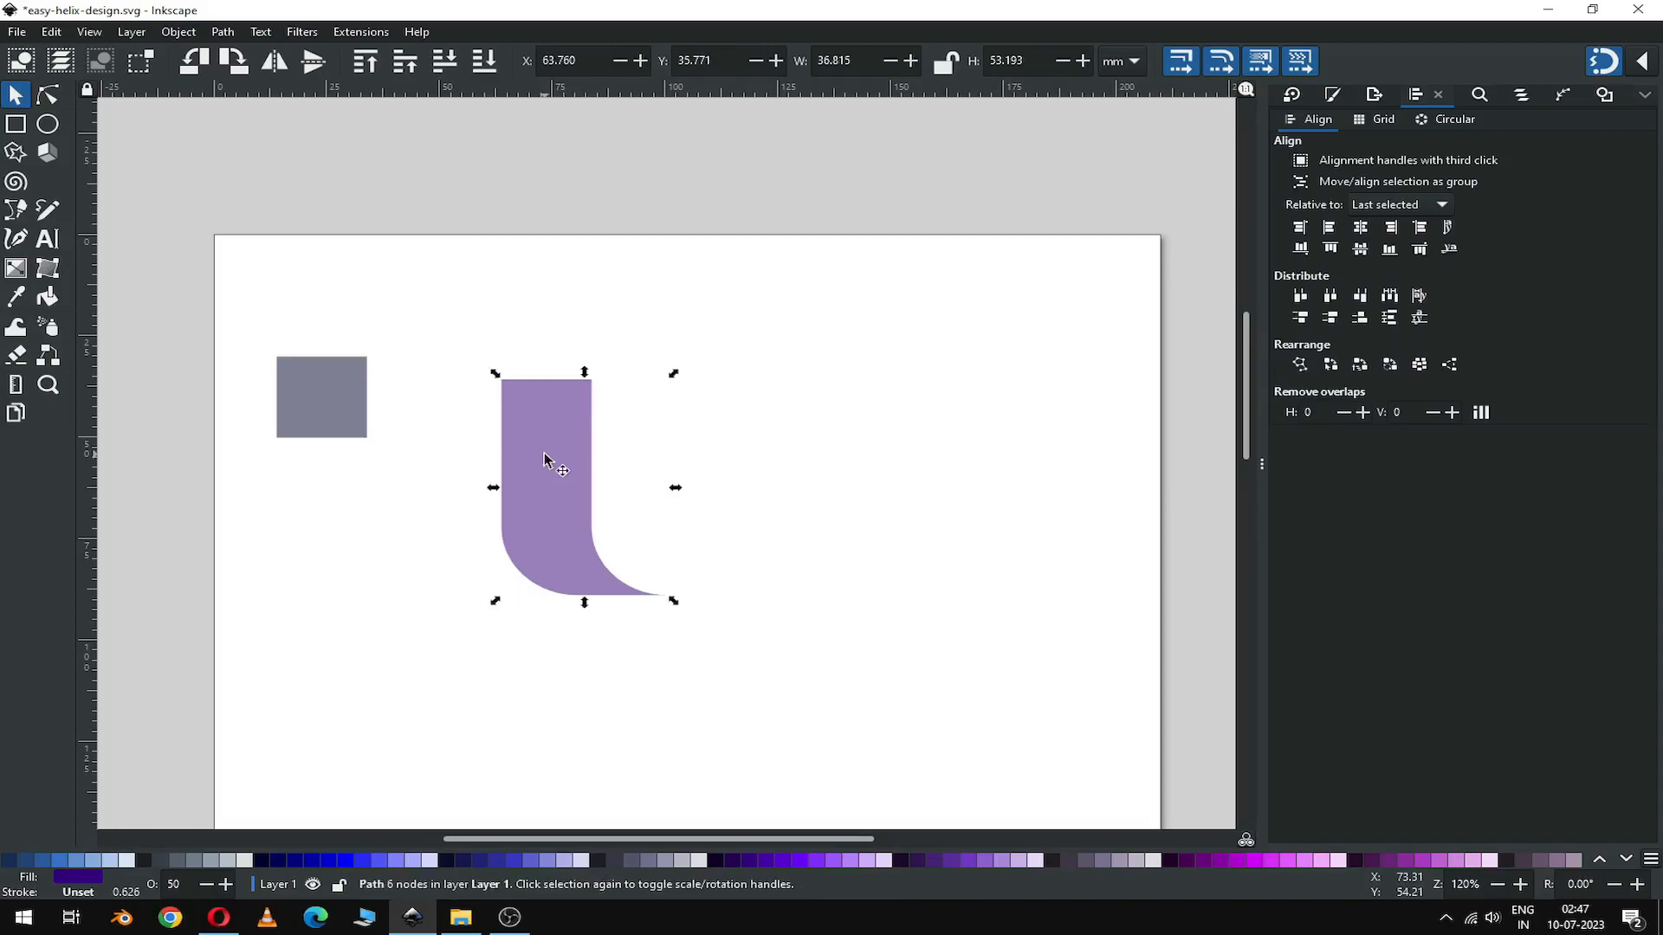
click(795, 471)
click(583, 505)
click(47, 92)
drag(445, 330, 675, 427)
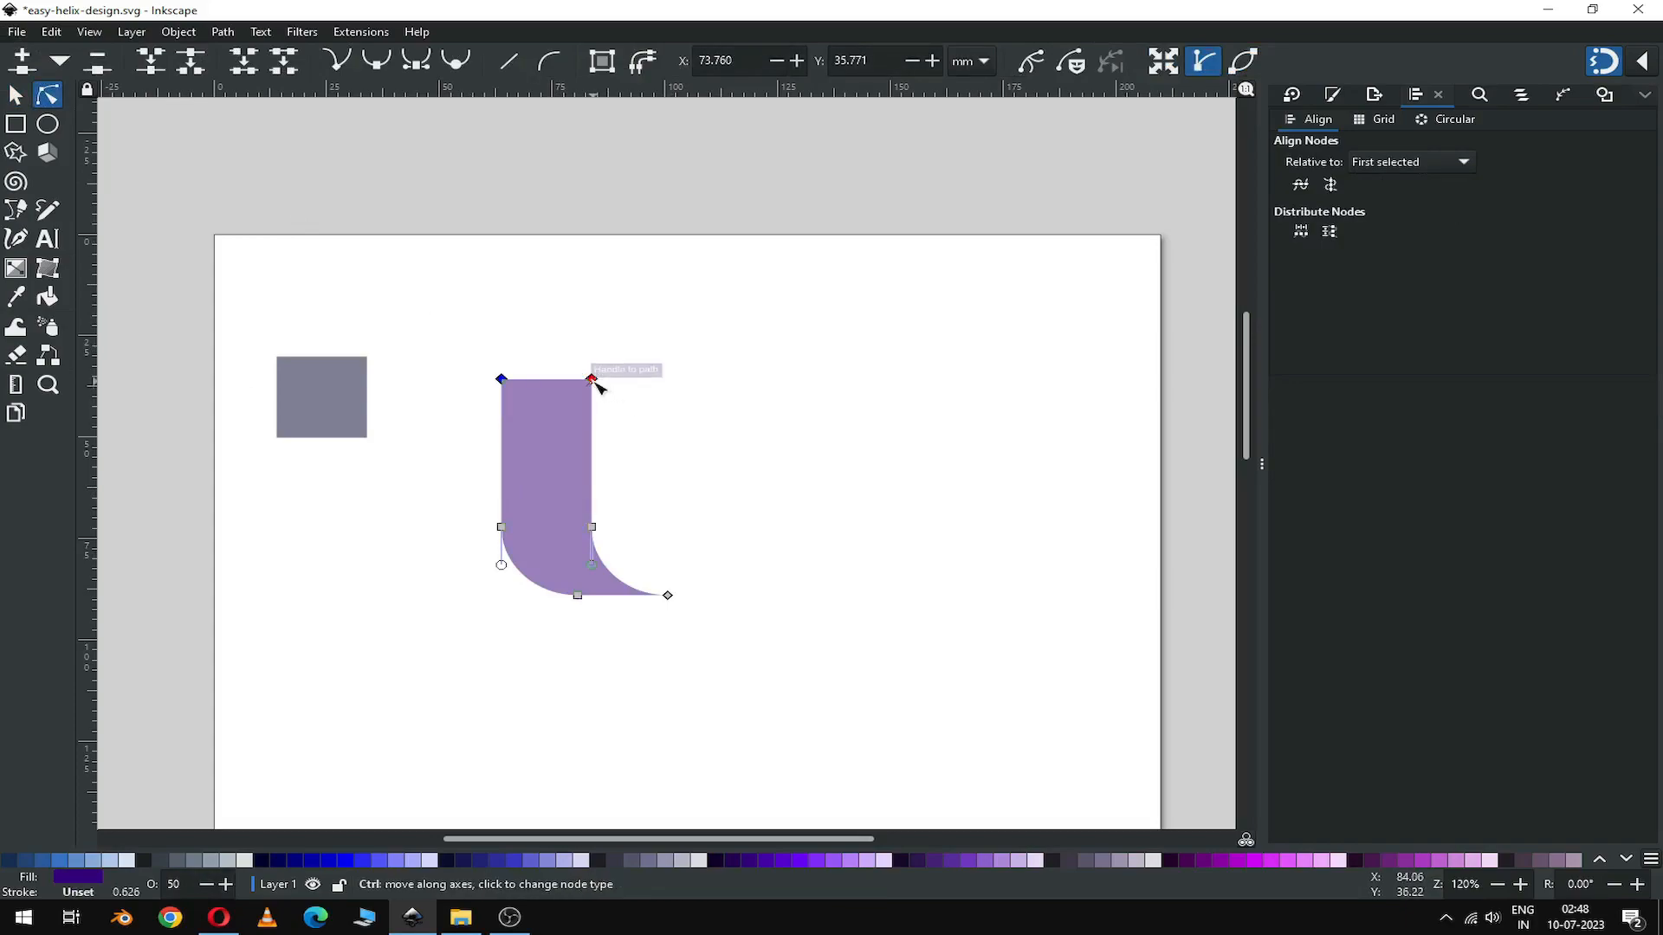
Step: Snap the 20 mm square onto the vertical band just above its curve, and nudge it about 21 mm left so it sits beside the band
click(15, 94)
click(324, 312)
click(337, 407)
drag(310, 400, 632, 524)
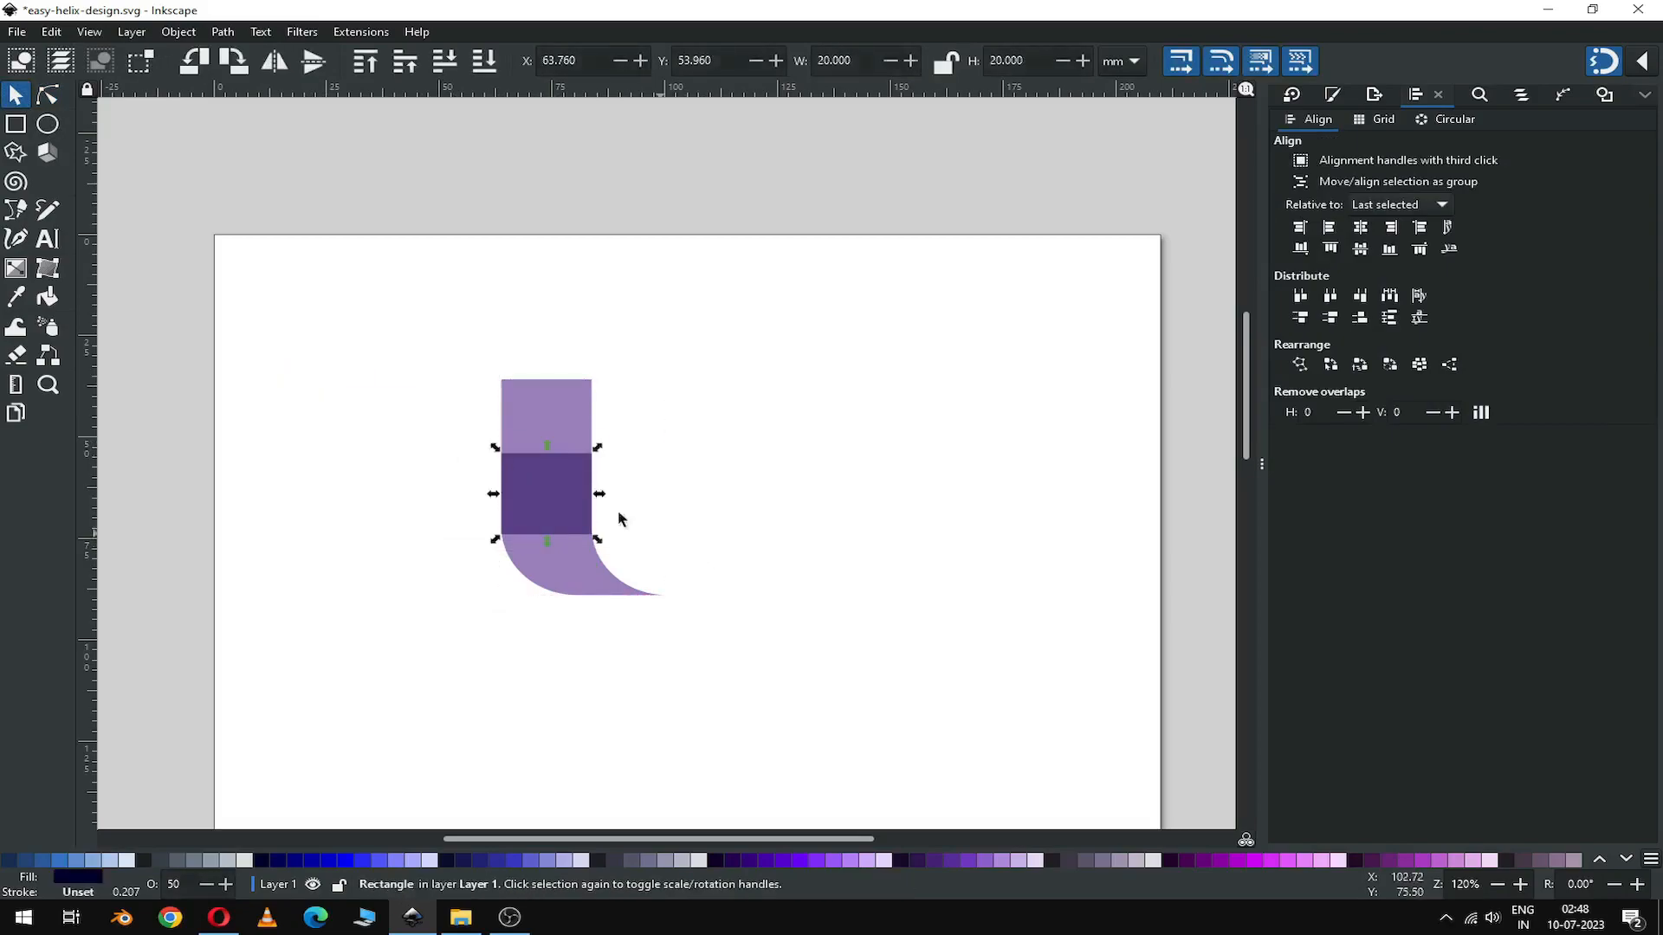
key(Left)
key(Left)
key(Left)
key(Left)
key(Left)
key(Left)
key(Left)
key(Left)
key(Left)
key(Left)
key(Left)
key(Left)
key(Left)
key(Left)
key(Left)
key(Left)
key(Left)
key(Left)
key(Left)
key(Left)
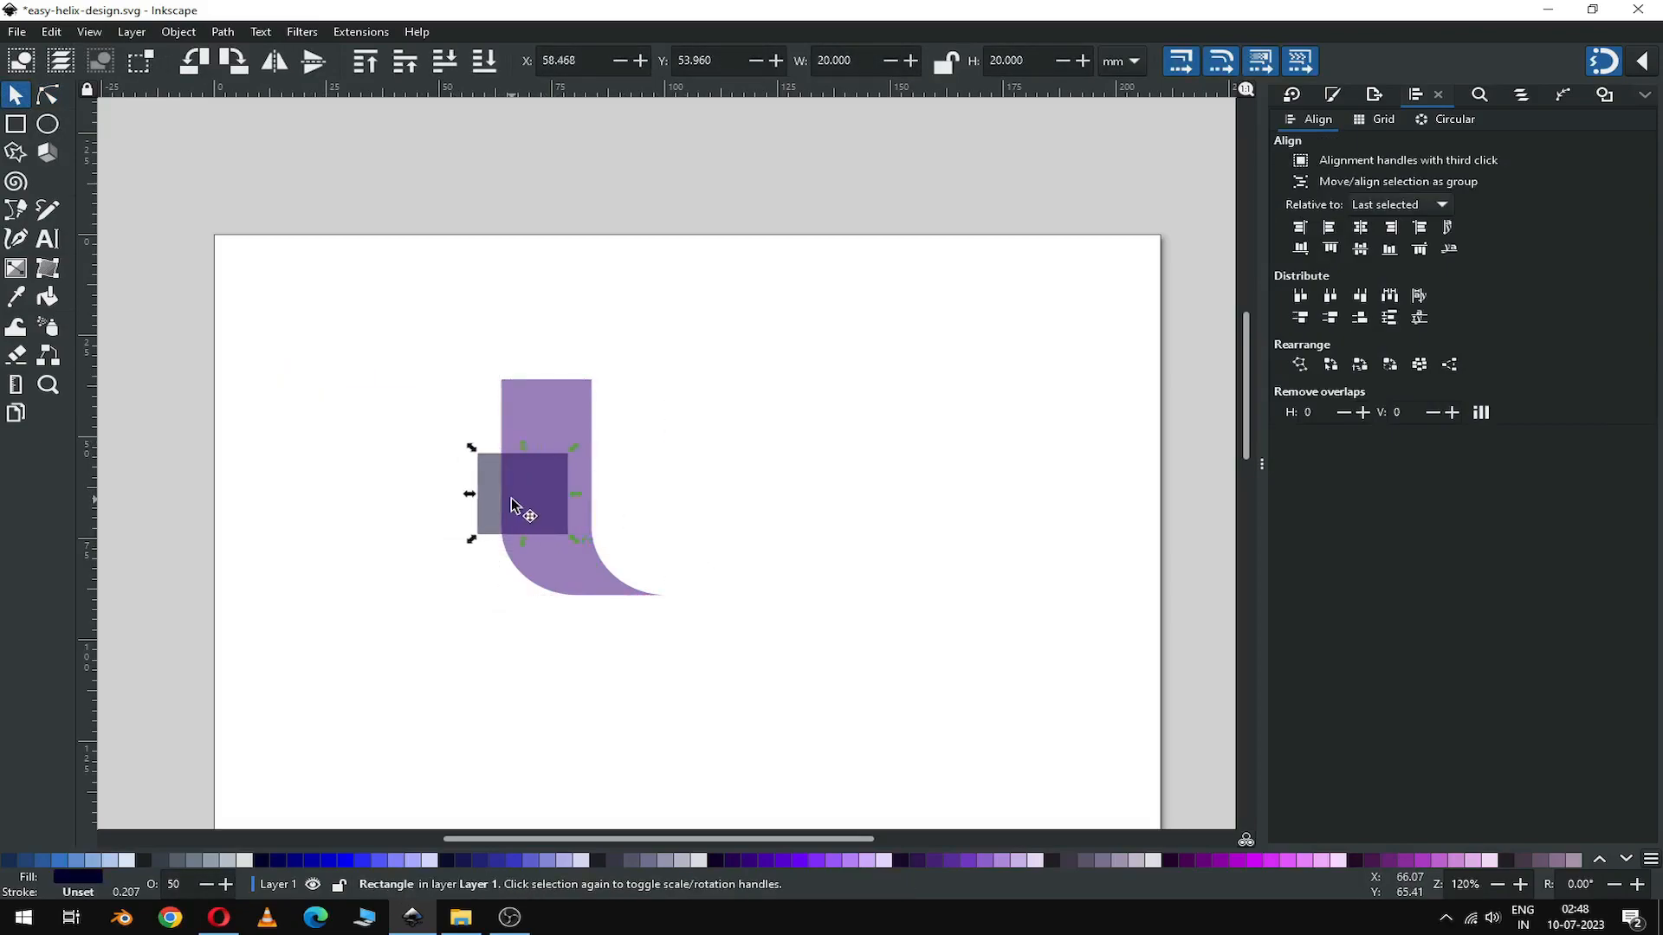
key(Left)
key(Left)
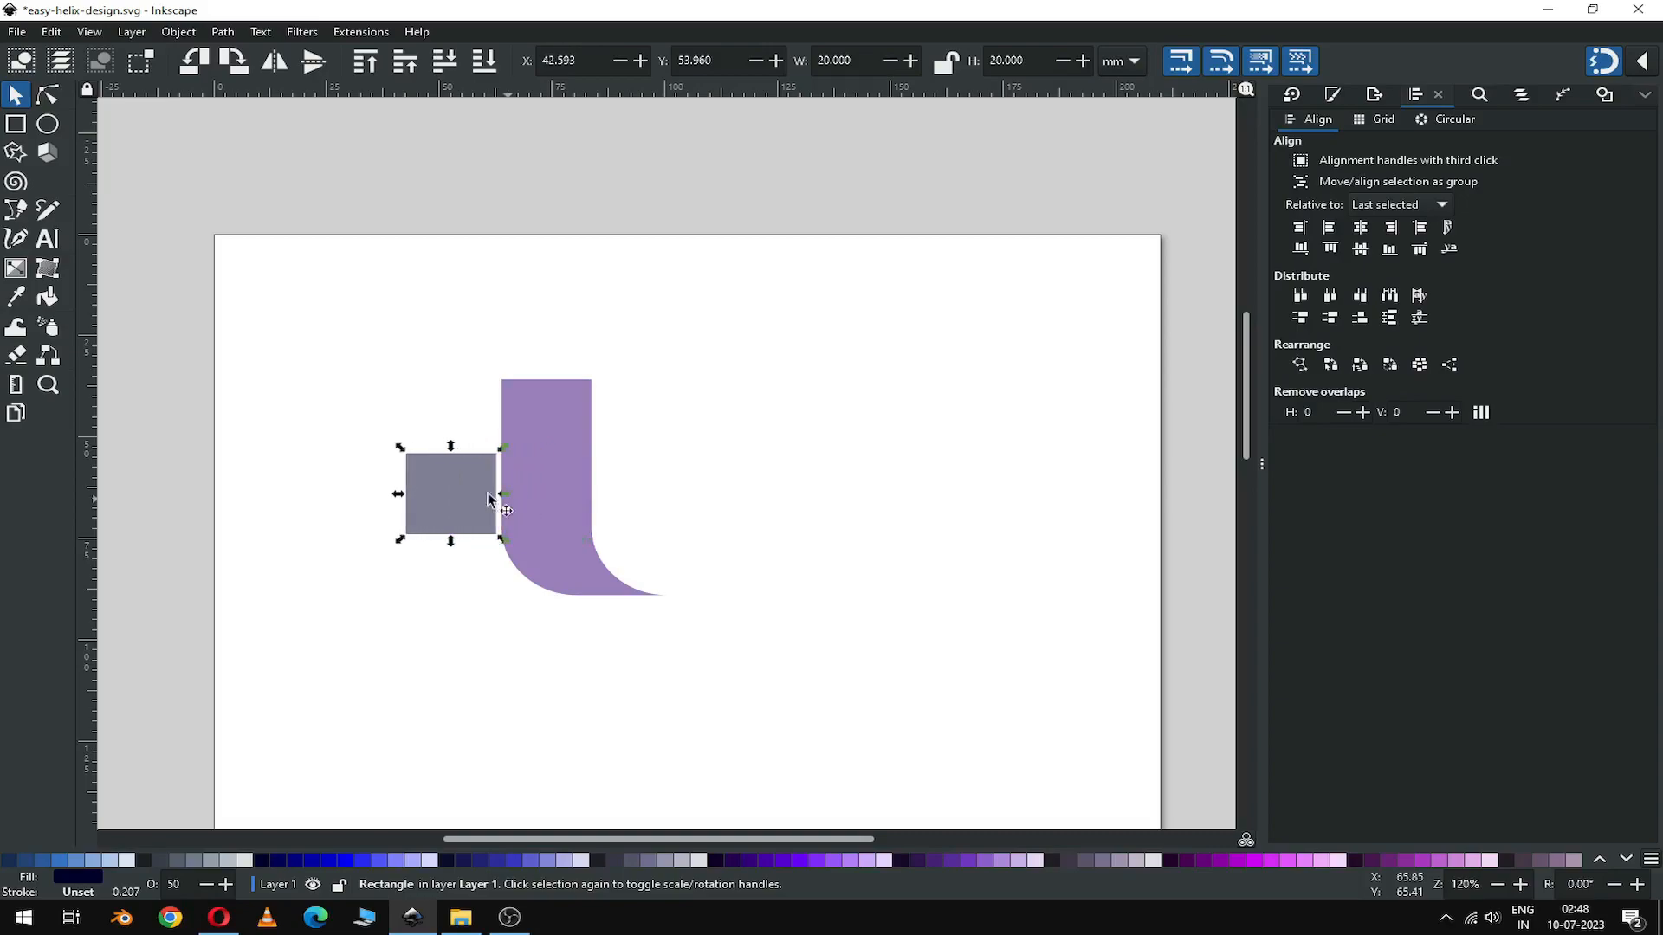
Step: Raise the two upper end nodes of the J-shaped path until the path is about 81.5 mm tall
click(47, 95)
click(549, 408)
drag(471, 353, 604, 268)
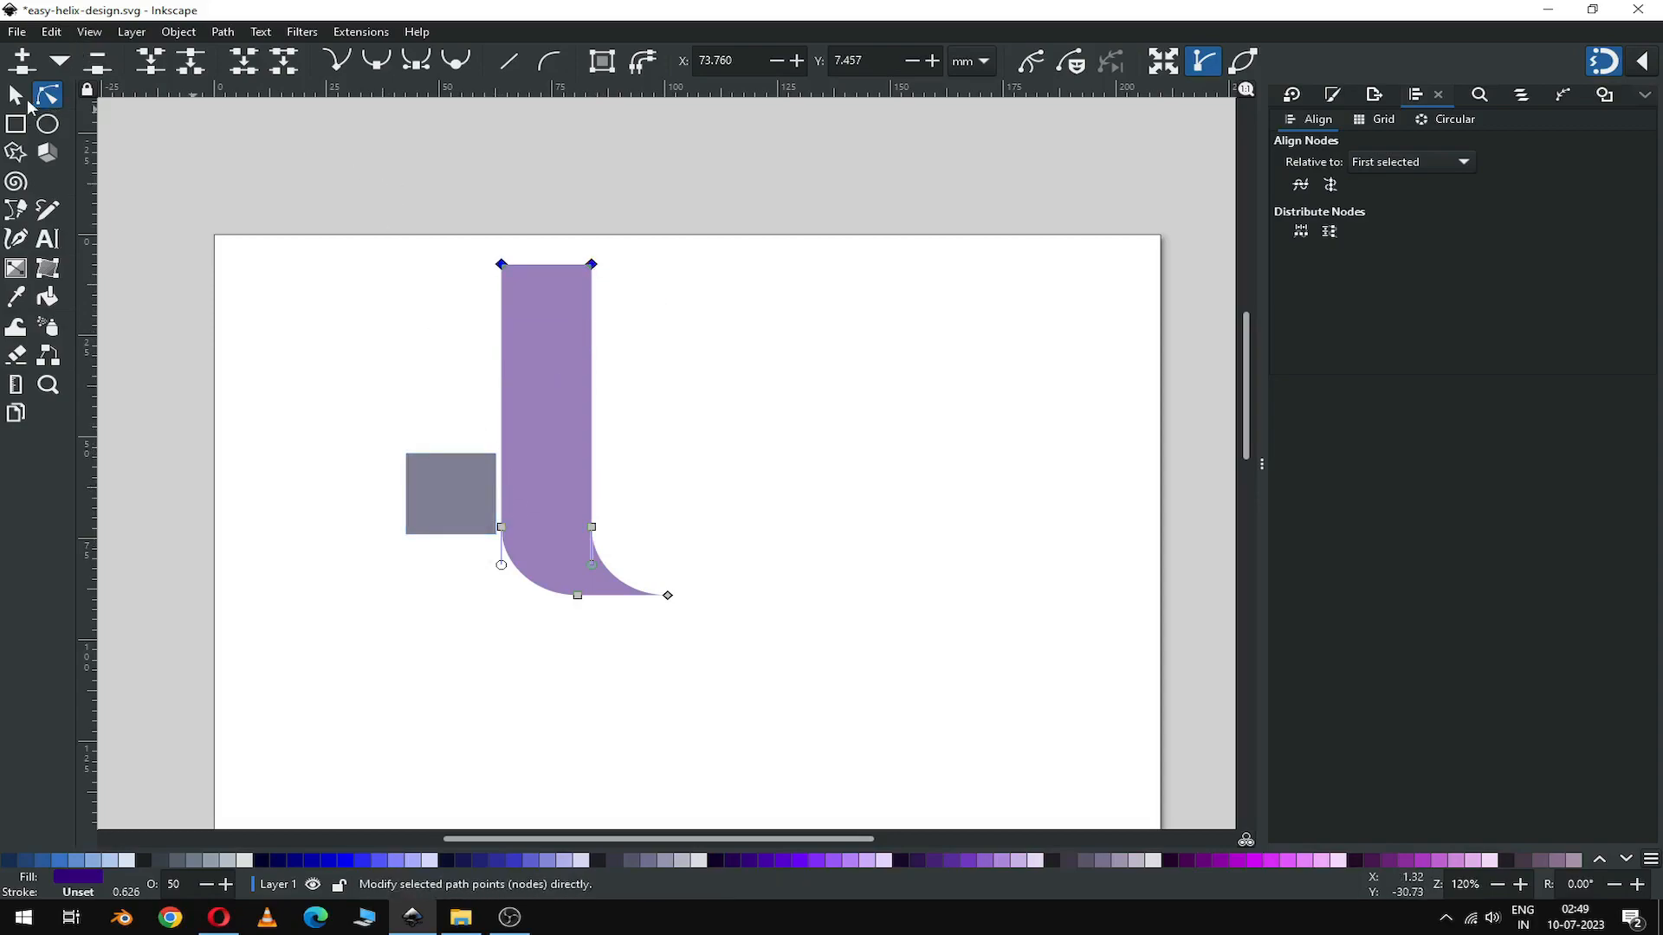
click(18, 97)
click(812, 440)
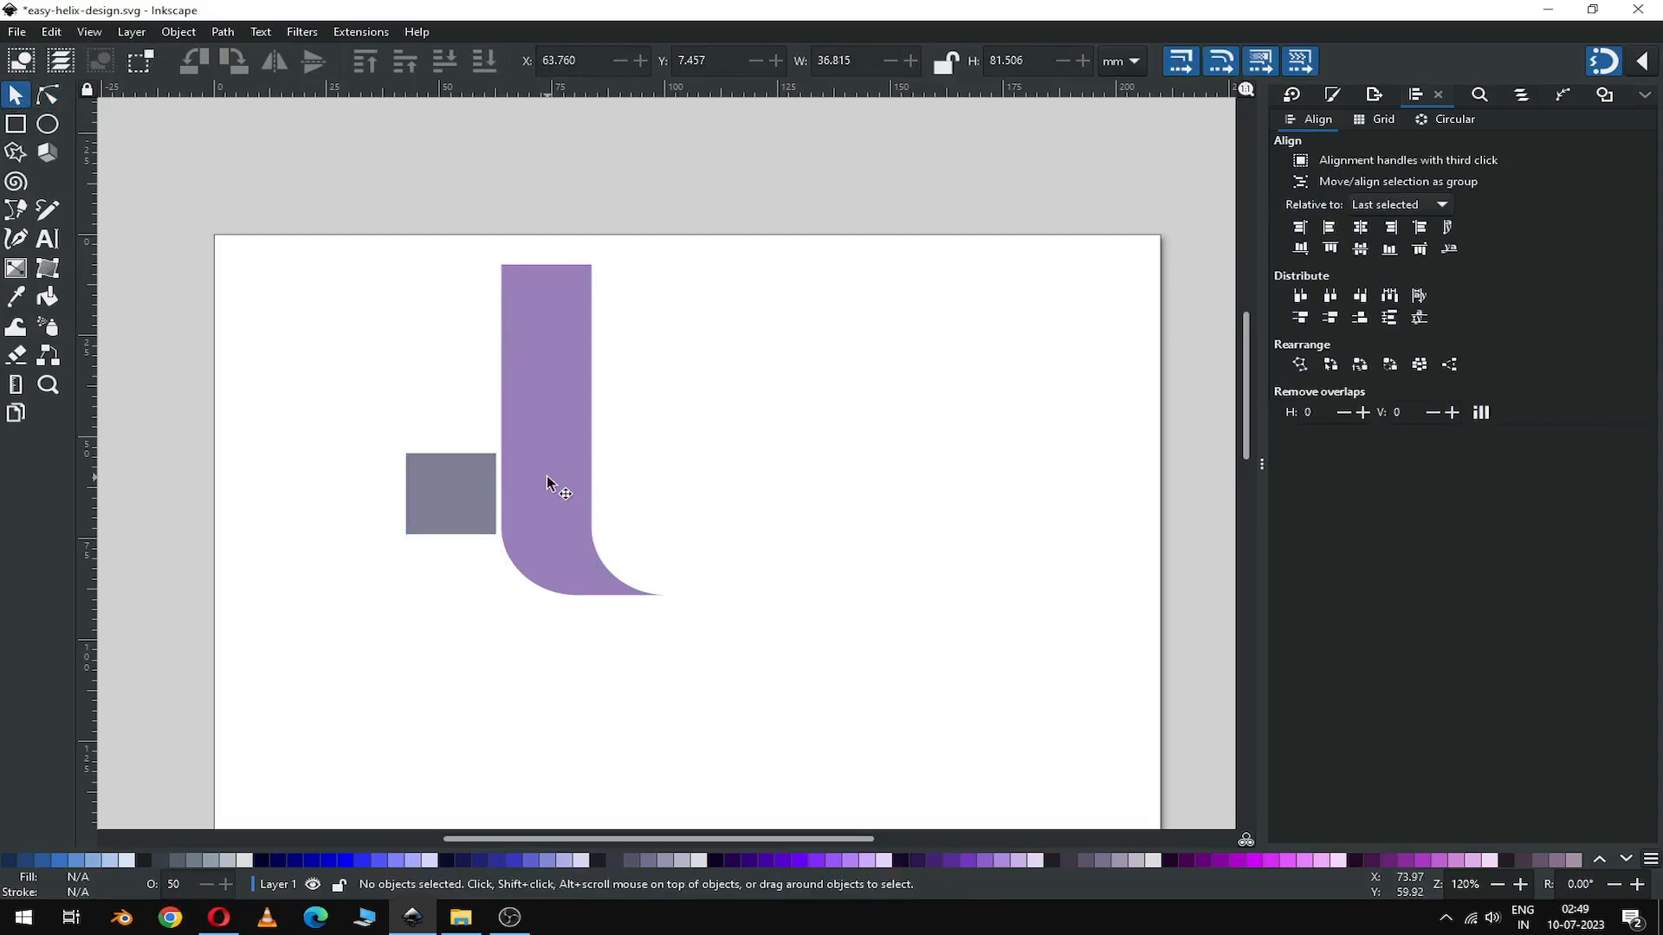
Step: Duplicate the J-shaped path and place the copy about 46 mm to the right at the same height
right_click(547, 482)
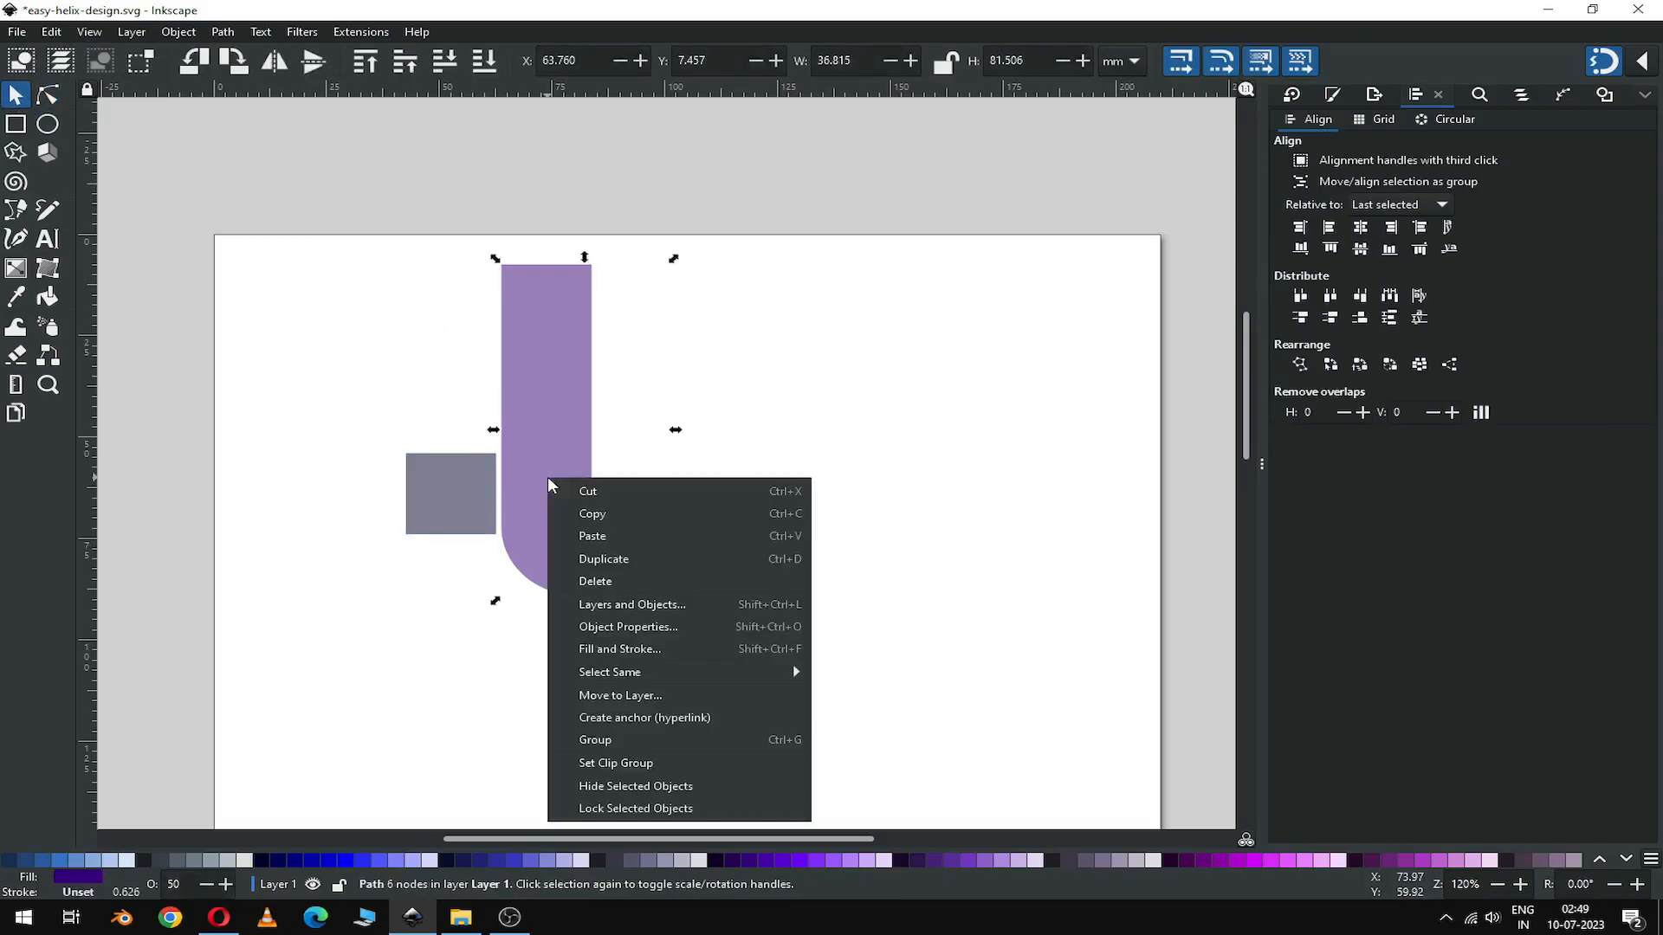
click(611, 560)
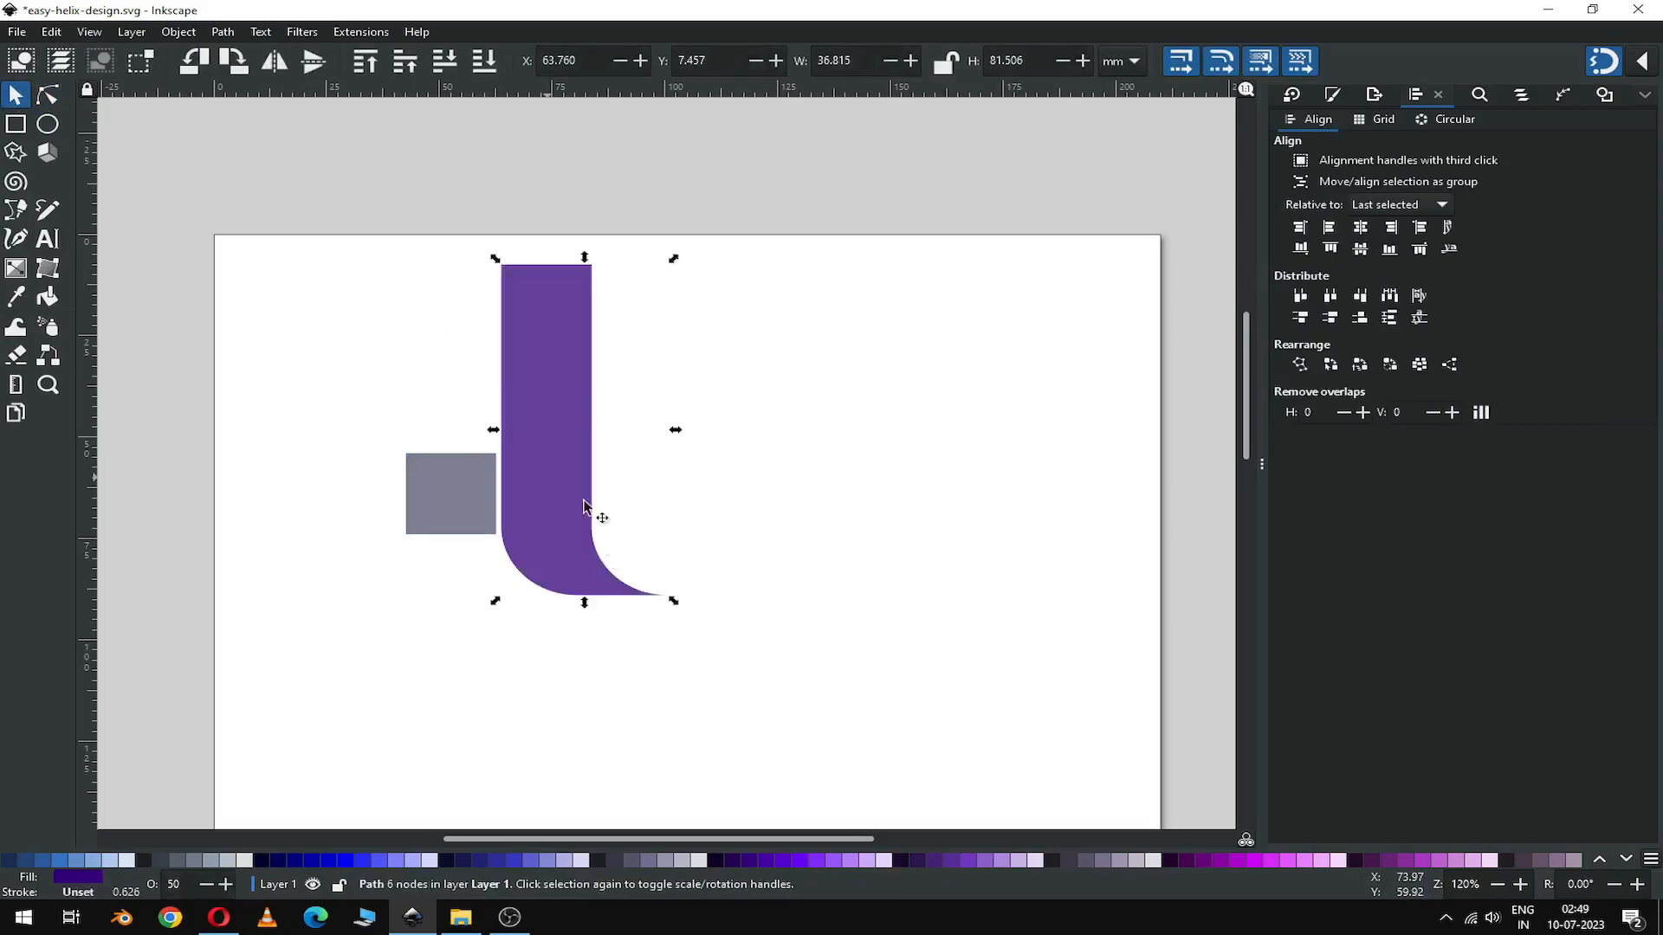
drag(577, 475, 783, 475)
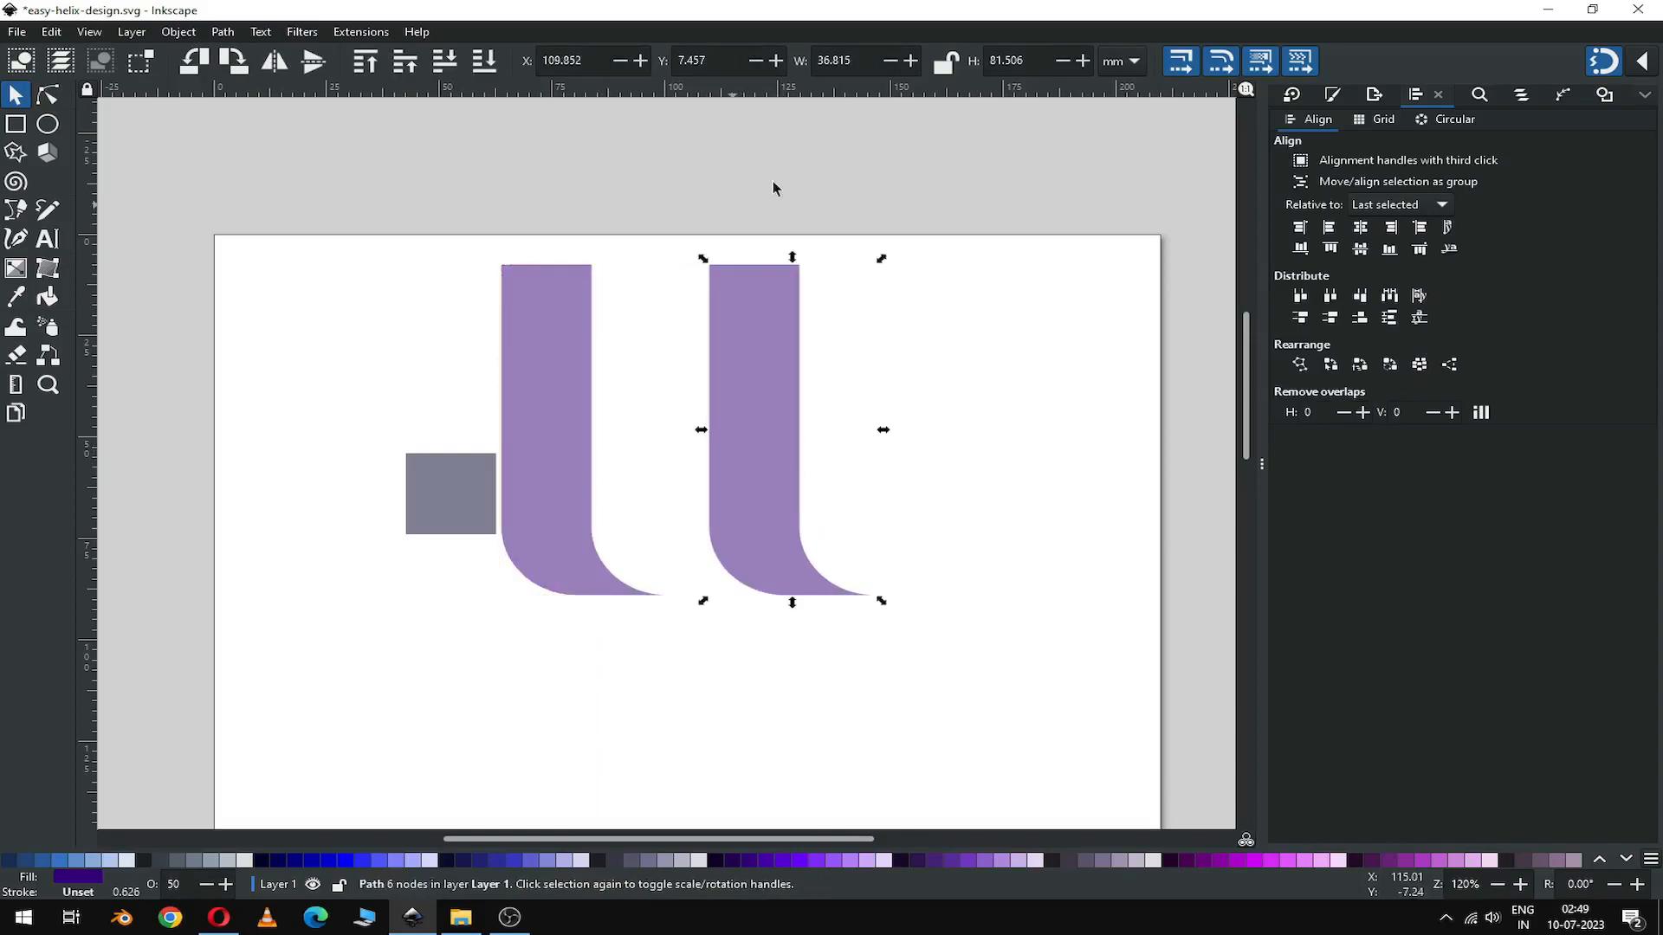
Step: Flip the copied path horizontally and rotate it 90° clockwise so its straight band lies horizontal
click(281, 66)
click(847, 379)
drag(881, 260, 921, 475)
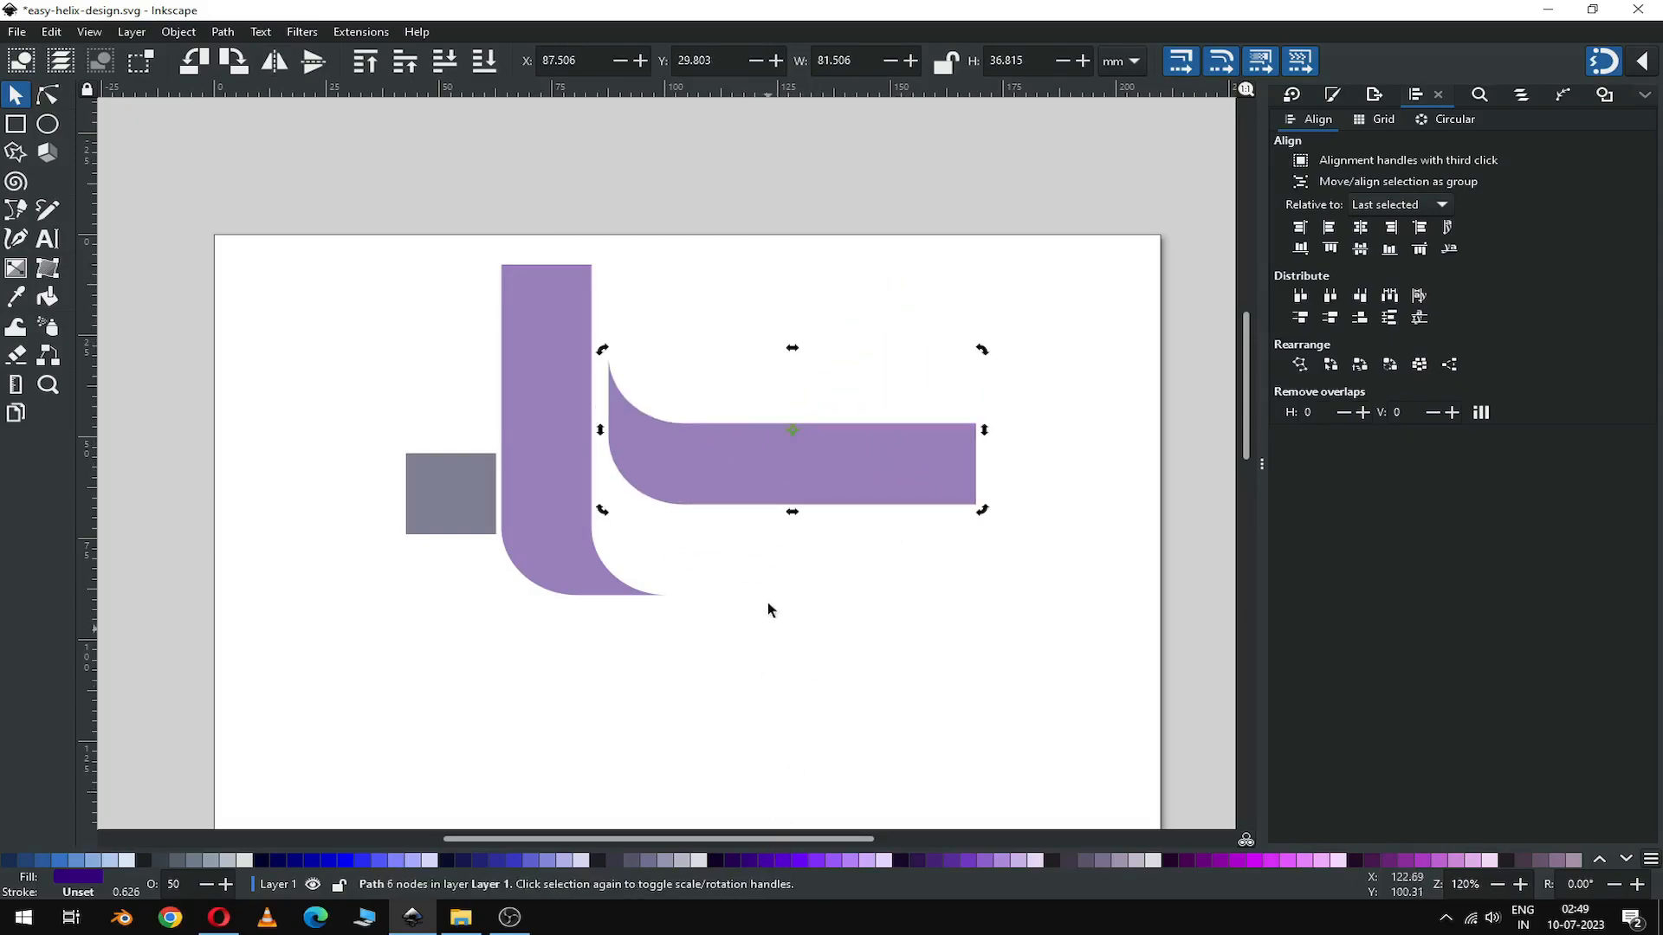
Step: Snap the rotated copy onto the original's curved lower corner so the two paths form an L, and check the overlap up close
drag(761, 468, 635, 548)
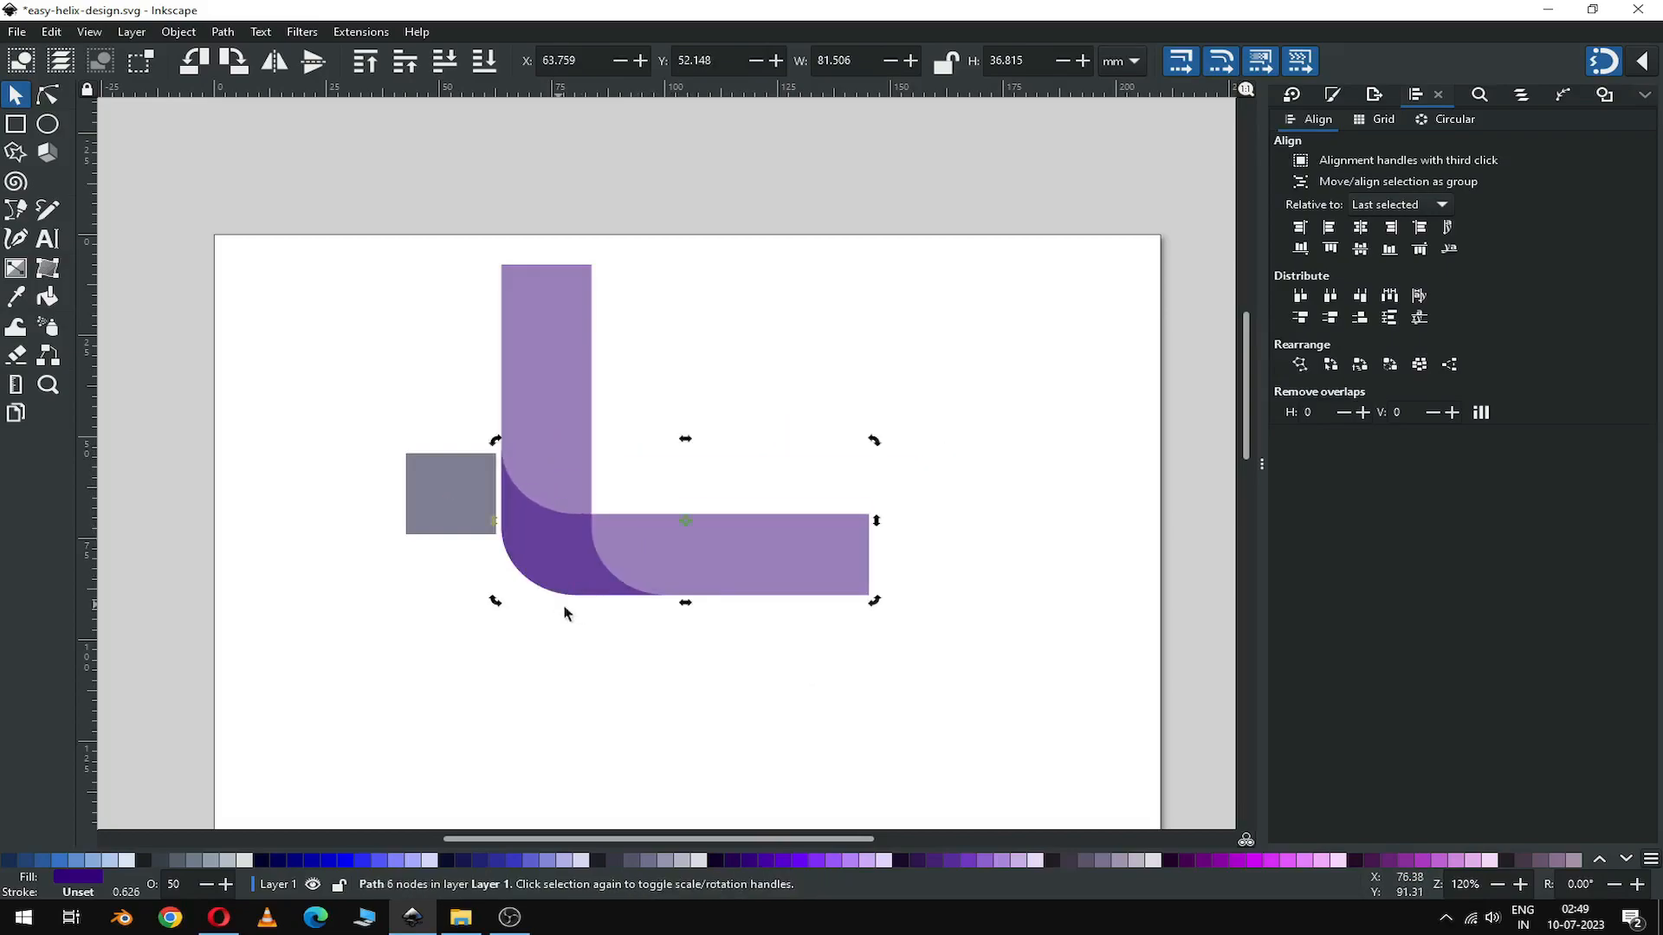
key(z)
drag(438, 445, 824, 649)
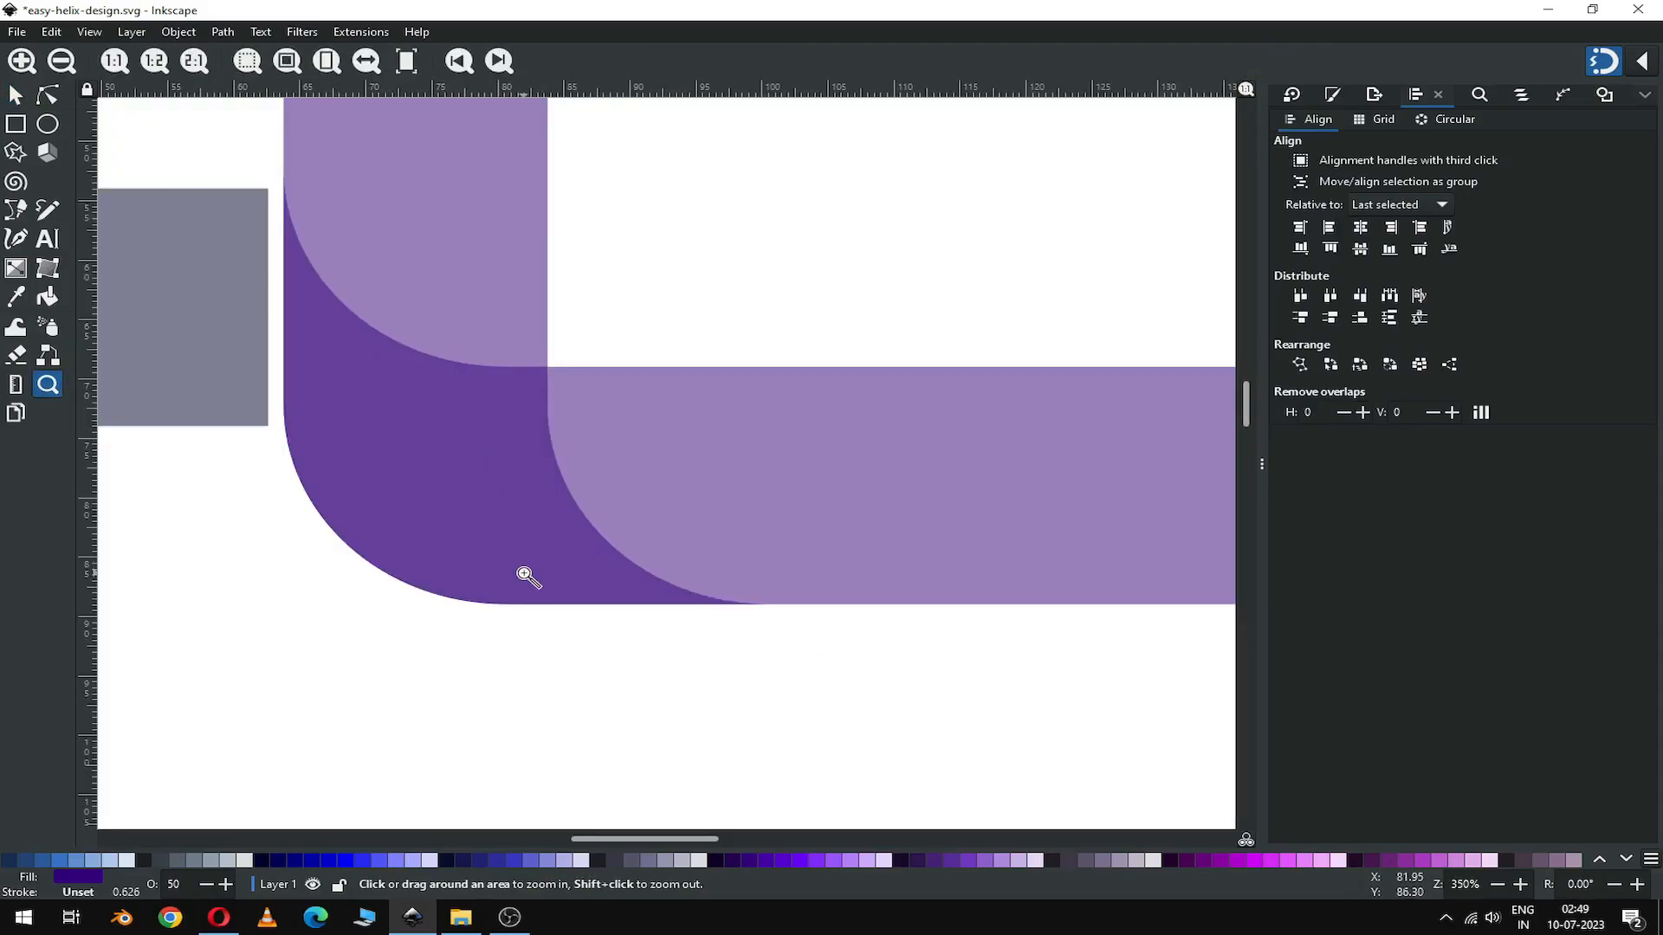
key(minus)
key(minus)
key(minus)
Step: Duplicate both paths of the L shape together
click(16, 95)
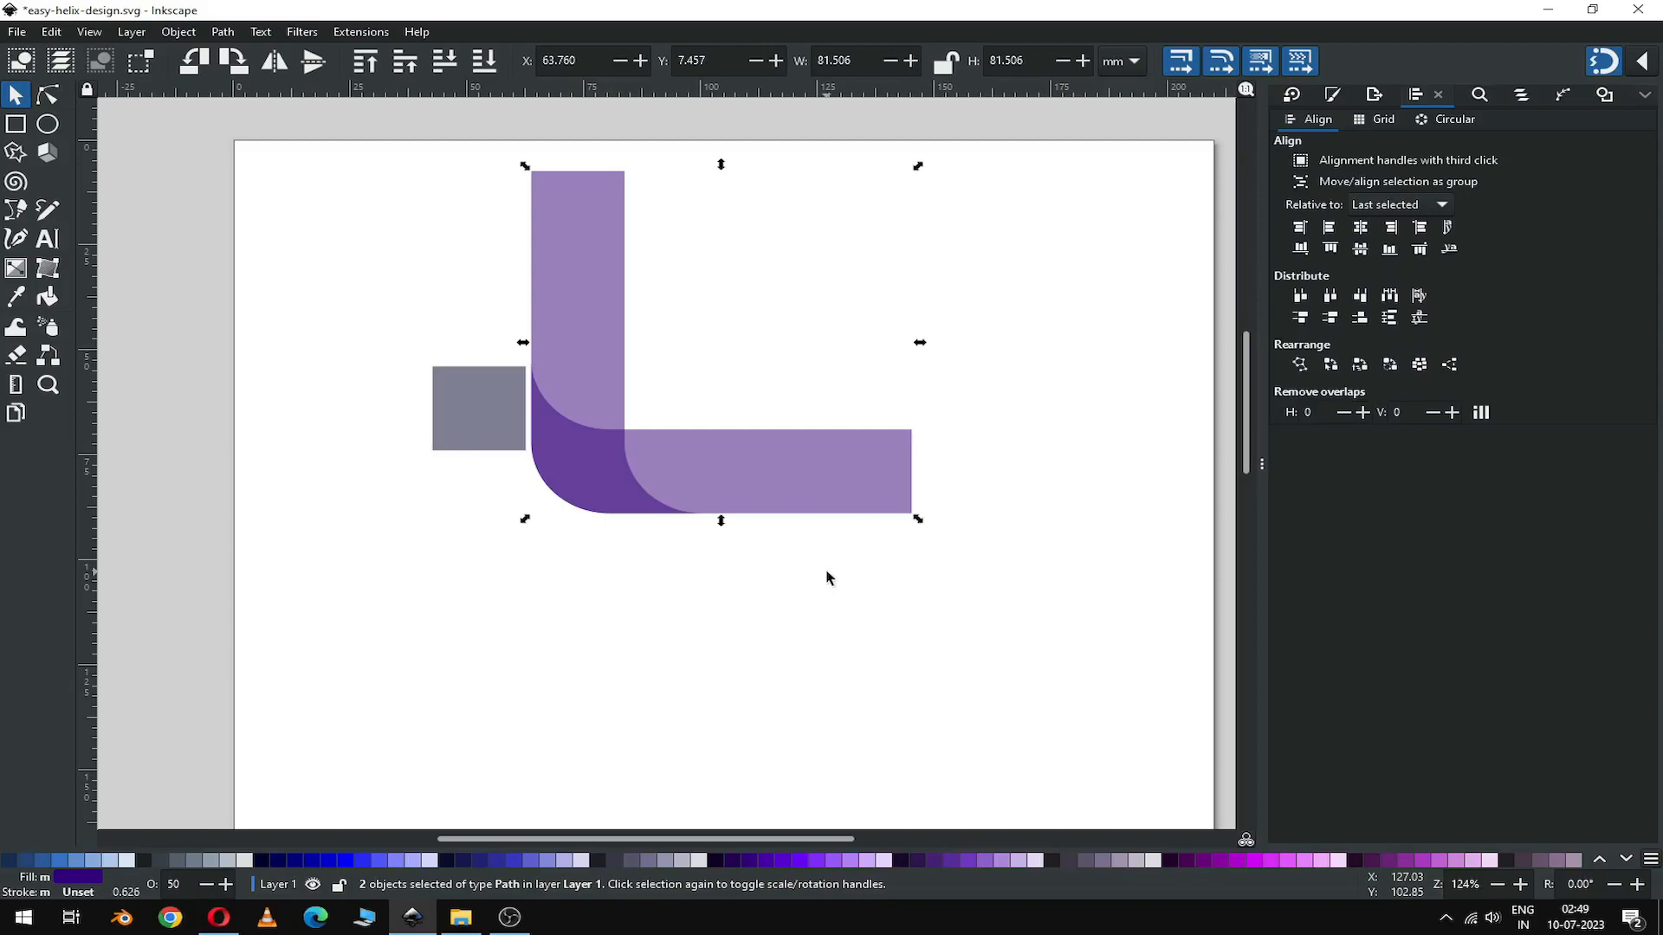
key(minus)
right_click(767, 472)
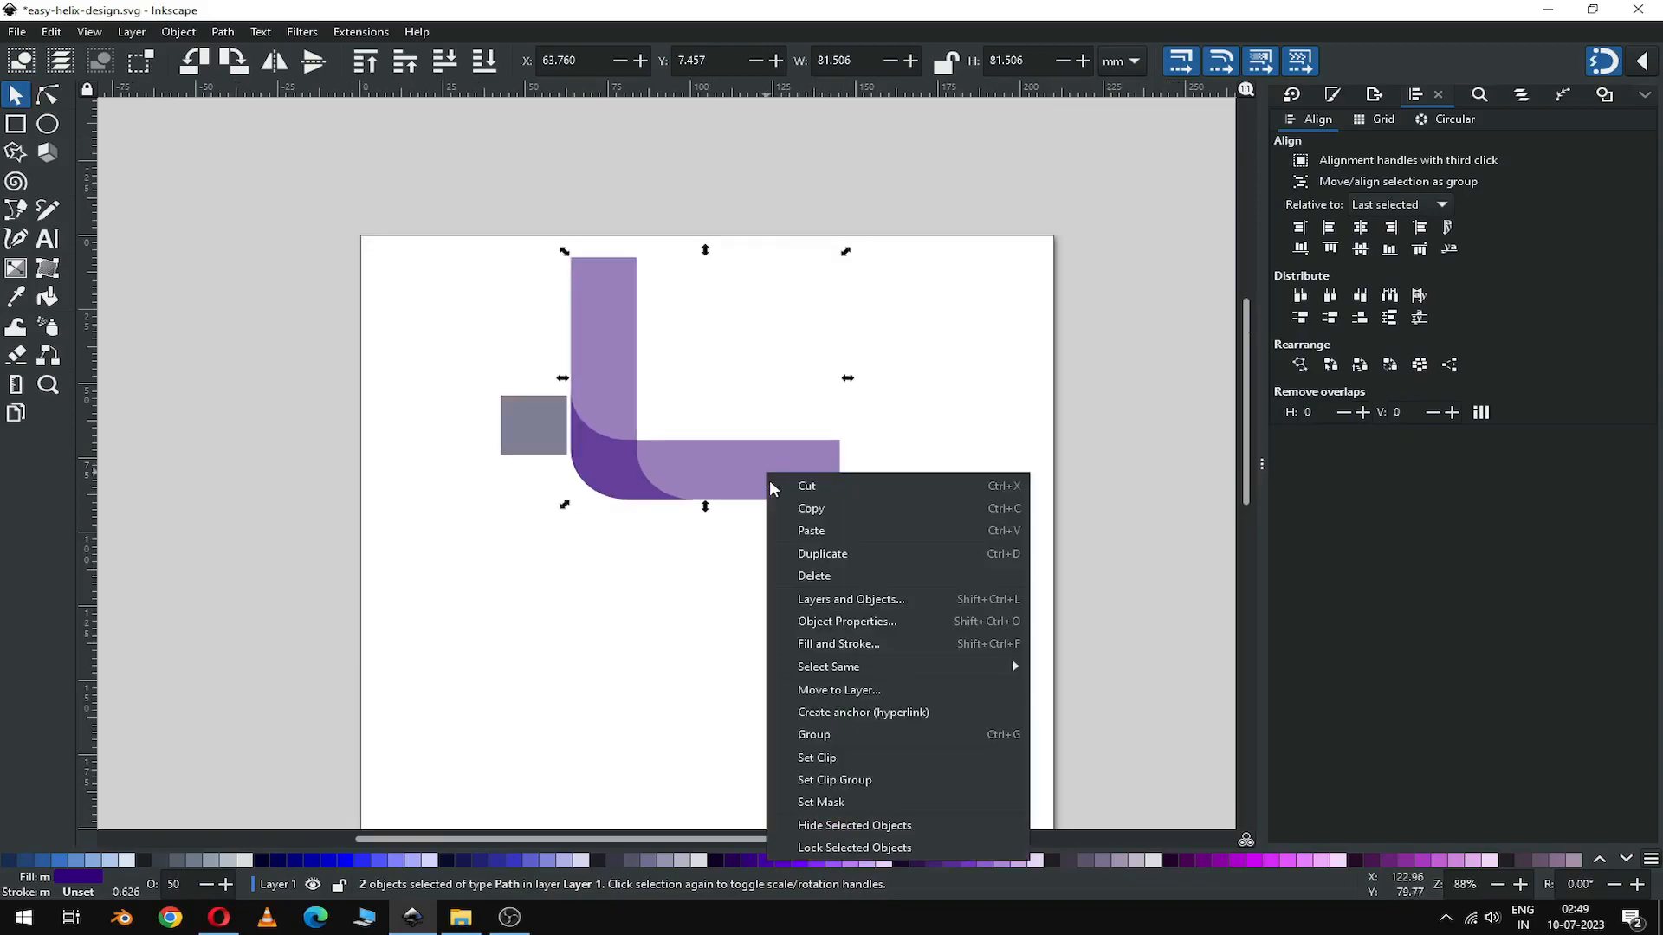
click(824, 561)
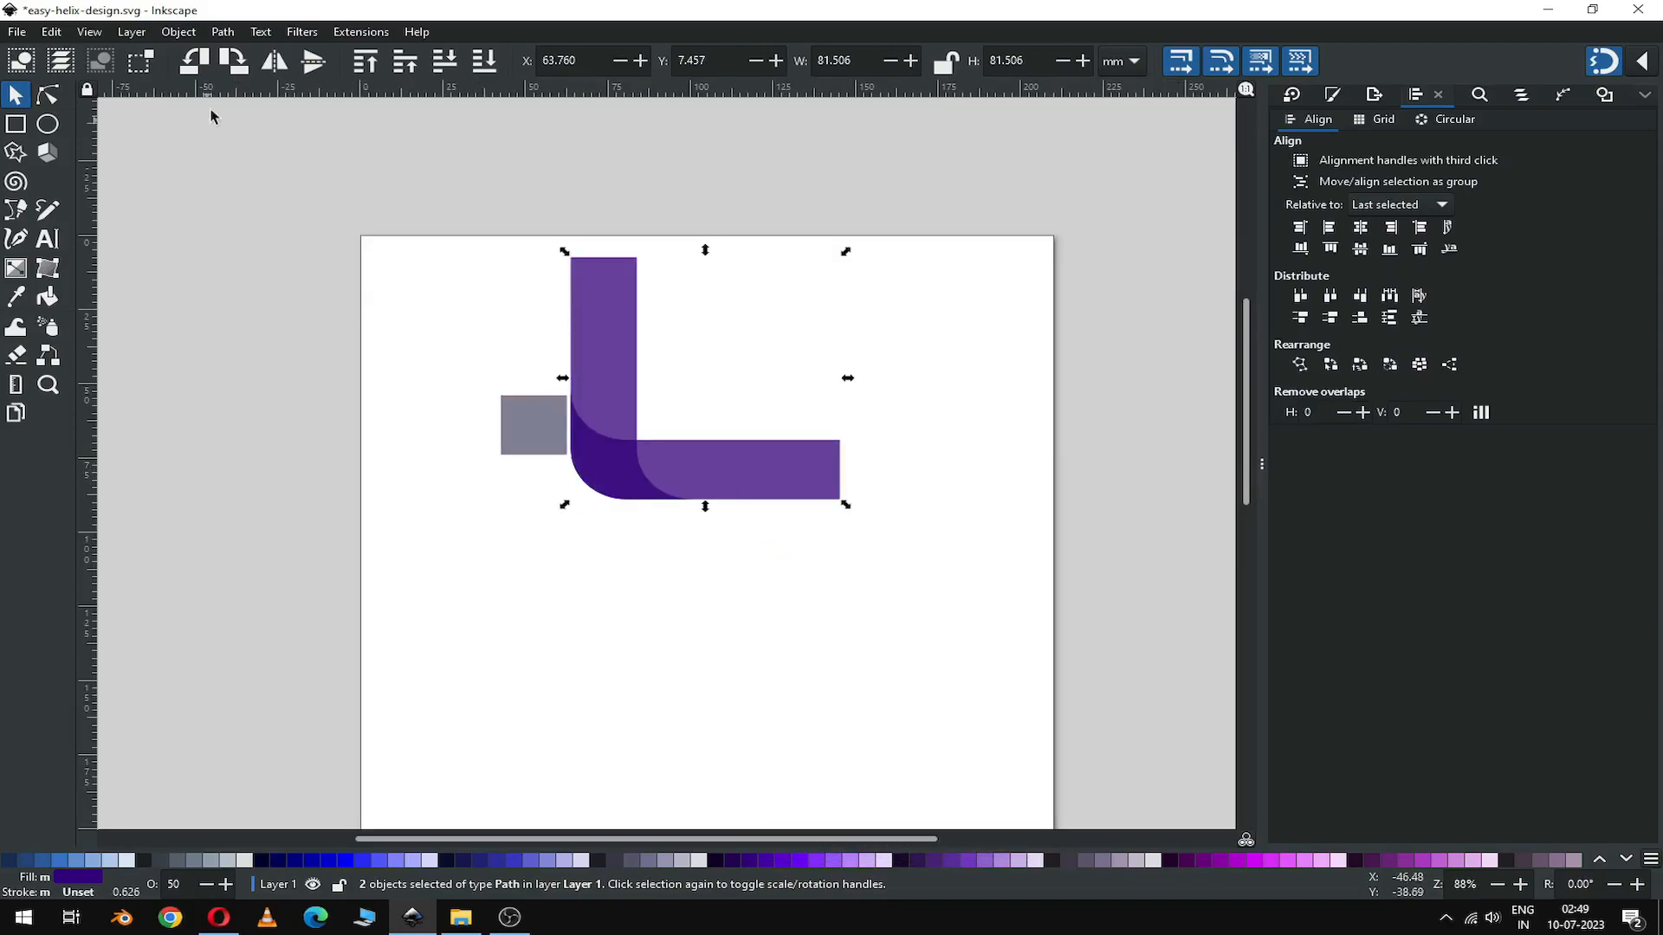
Step: Flip the duplicated pair vertically and horizontally, and shift it about 19 mm left and 16 mm down to interlock with the original L
click(310, 66)
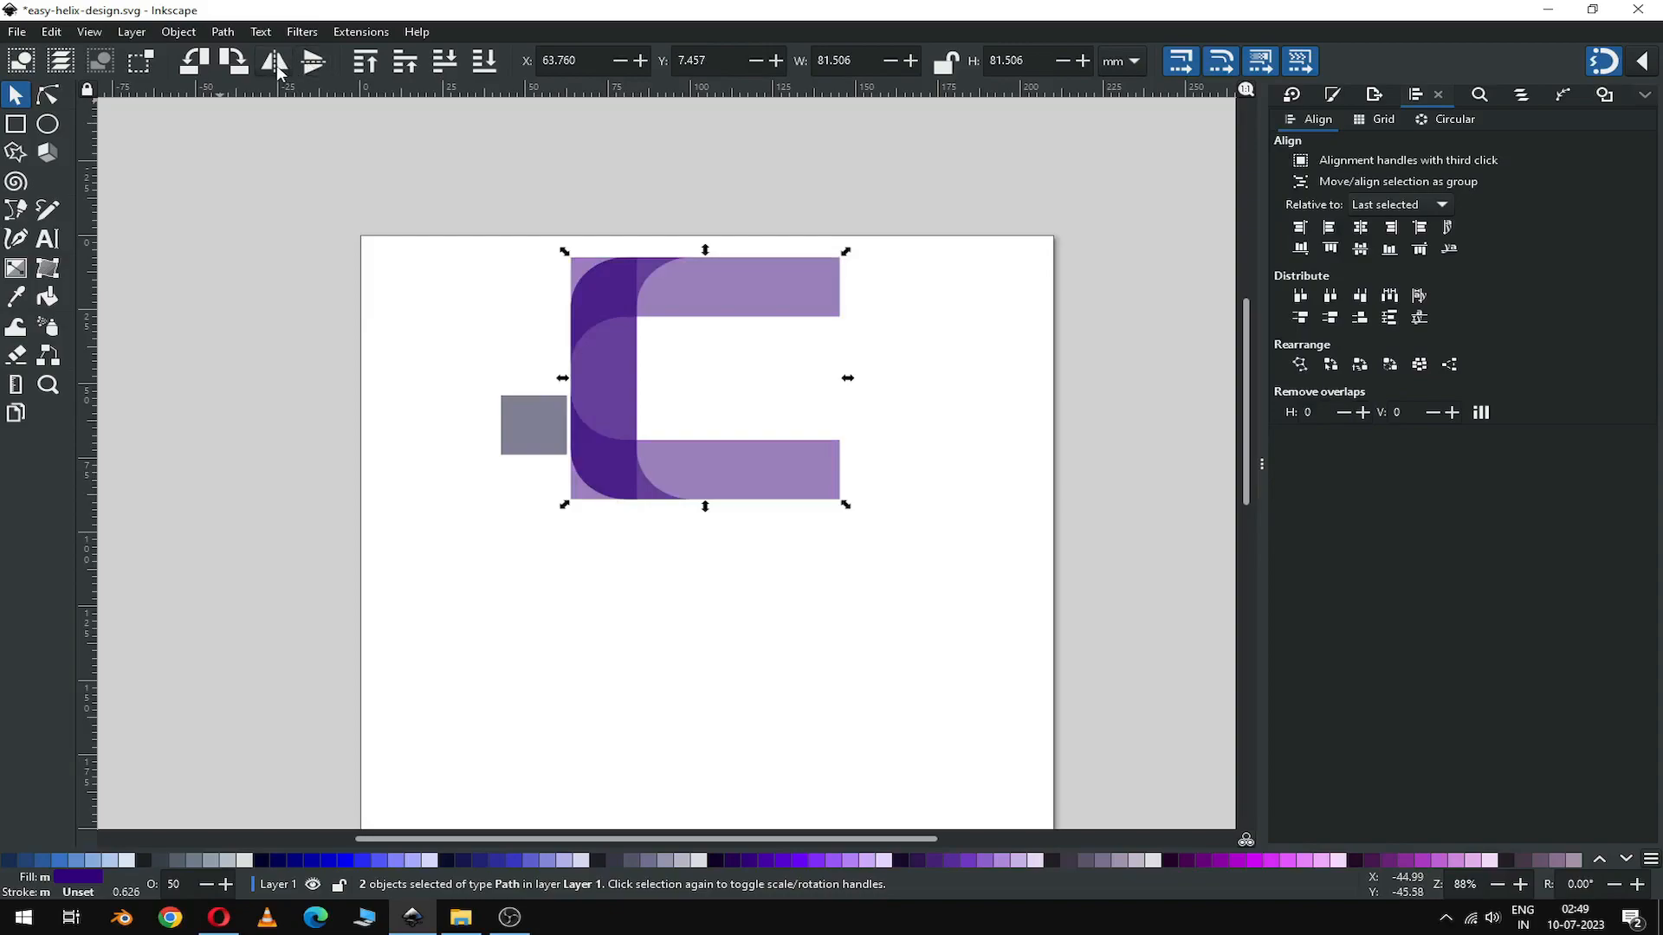
click(277, 66)
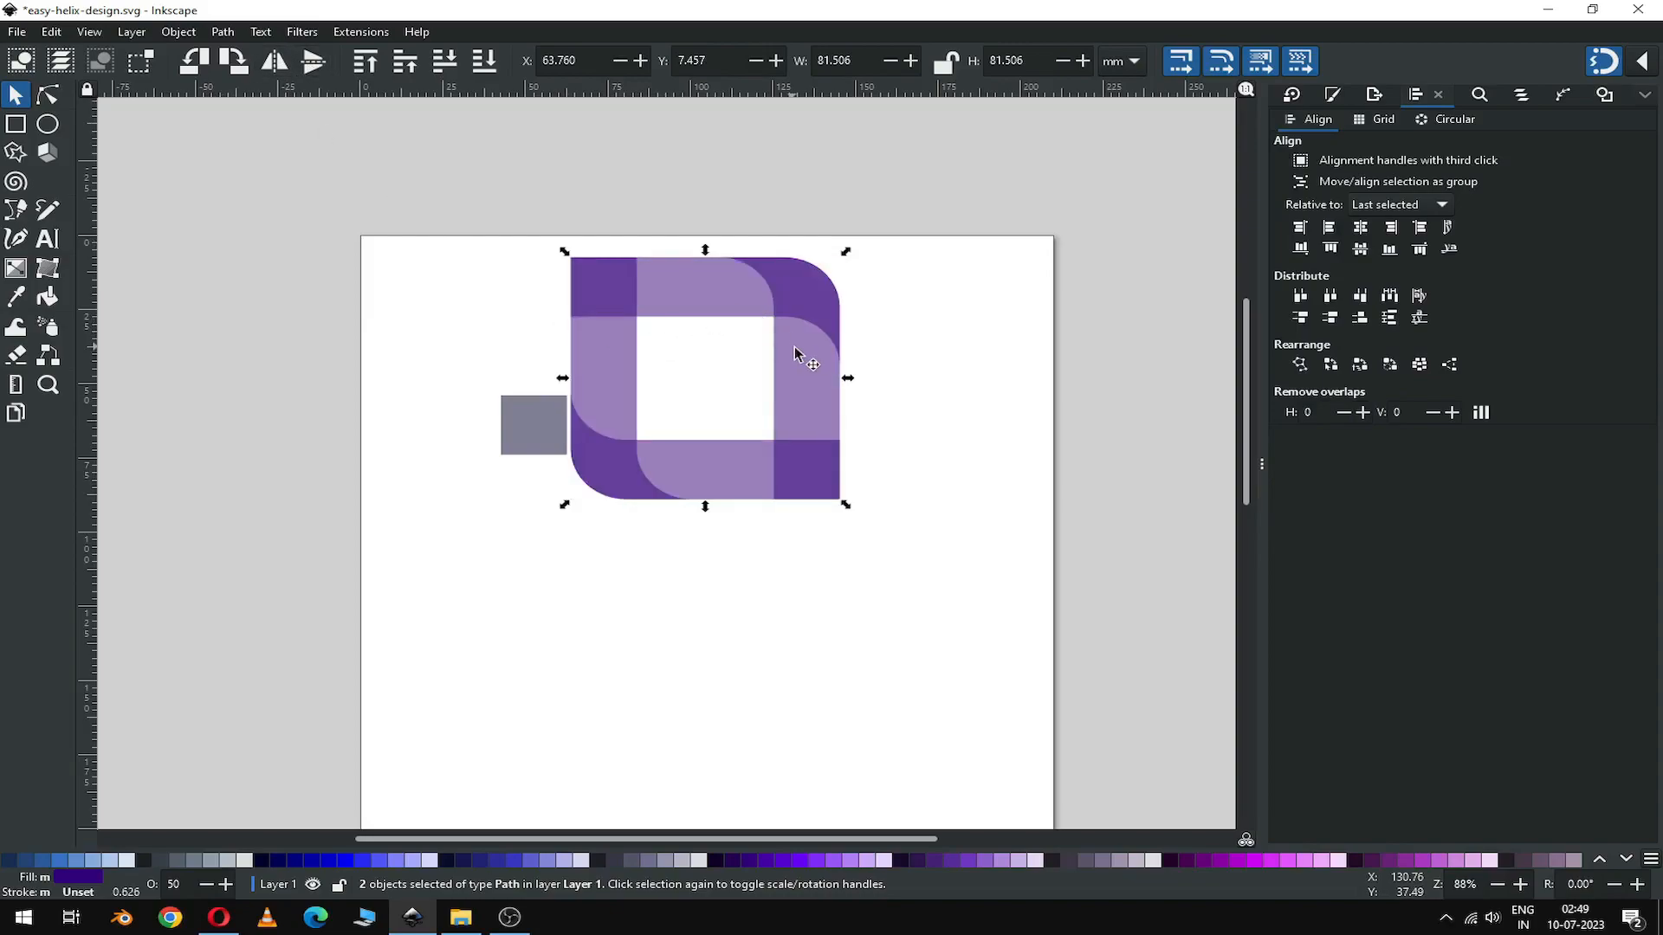
drag(799, 356, 742, 402)
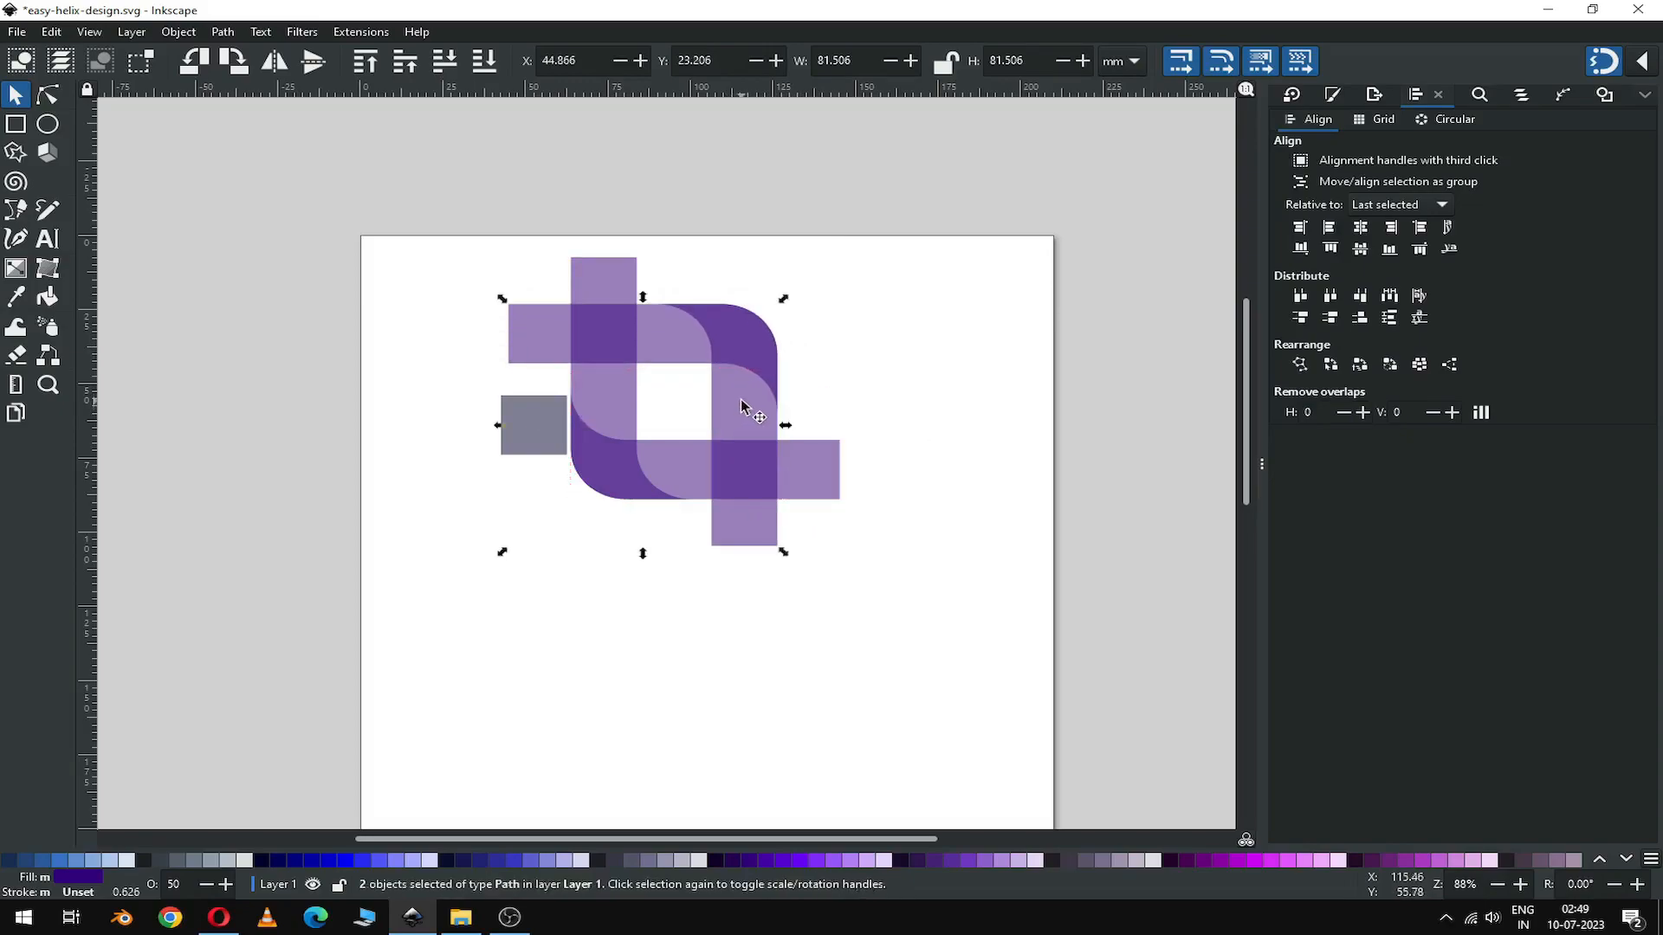
Step: Group the two paths of the flipped pair, and group the two paths of the original L shape separately
right_click(742, 399)
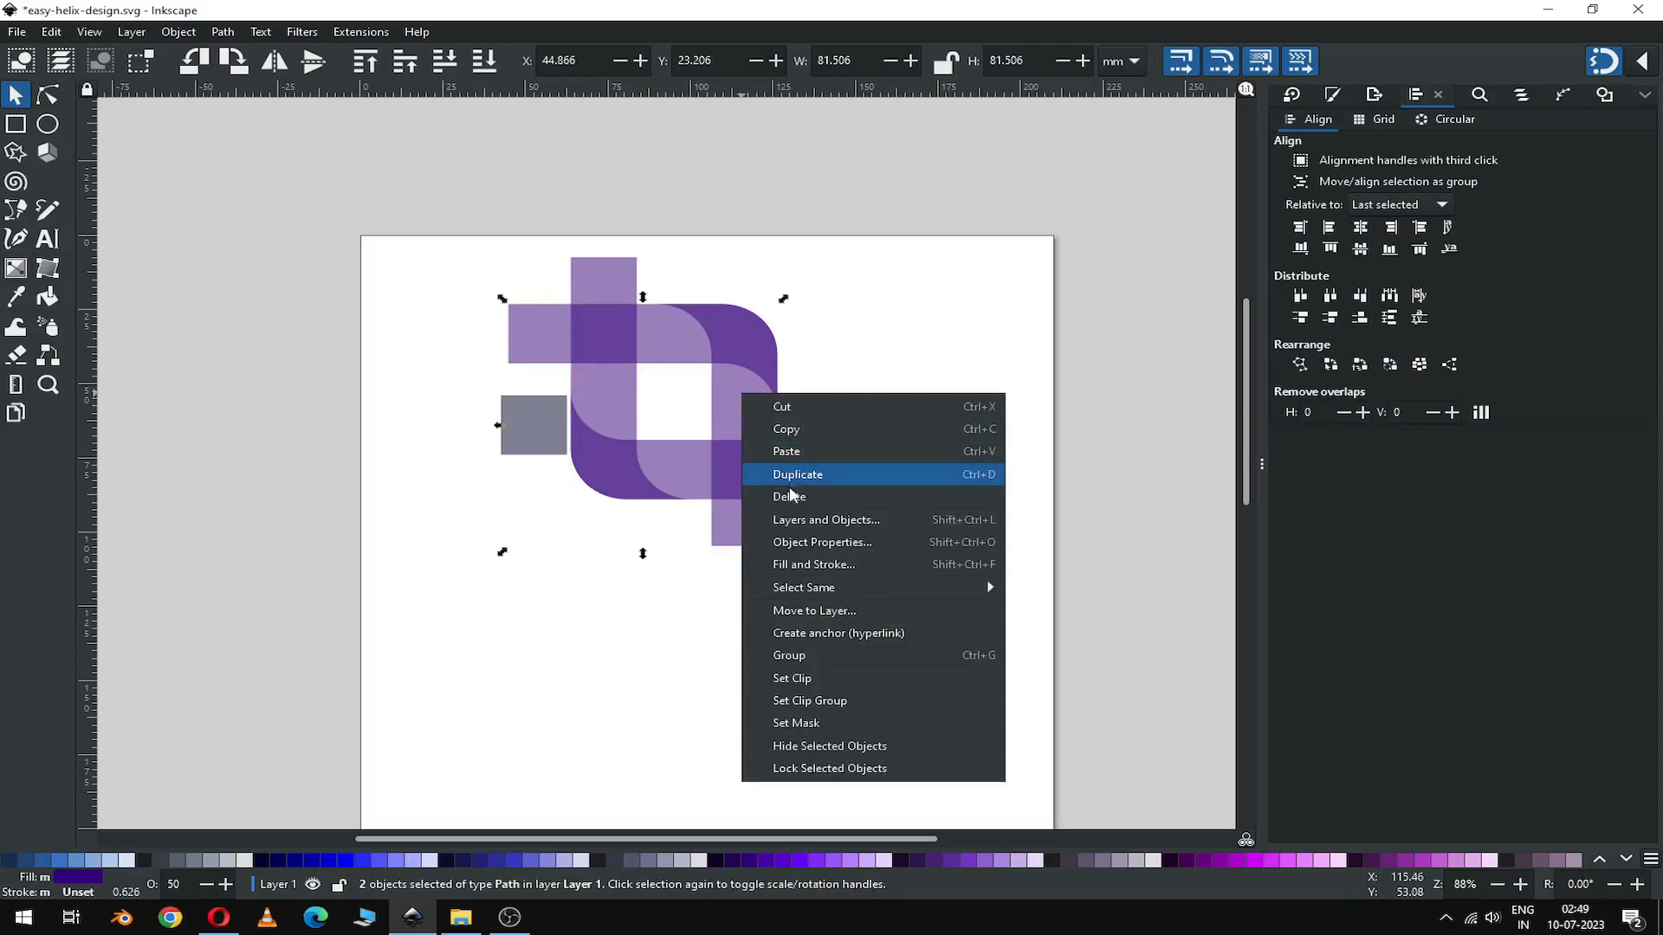
click(802, 663)
click(850, 613)
click(824, 490)
shift+click(605, 272)
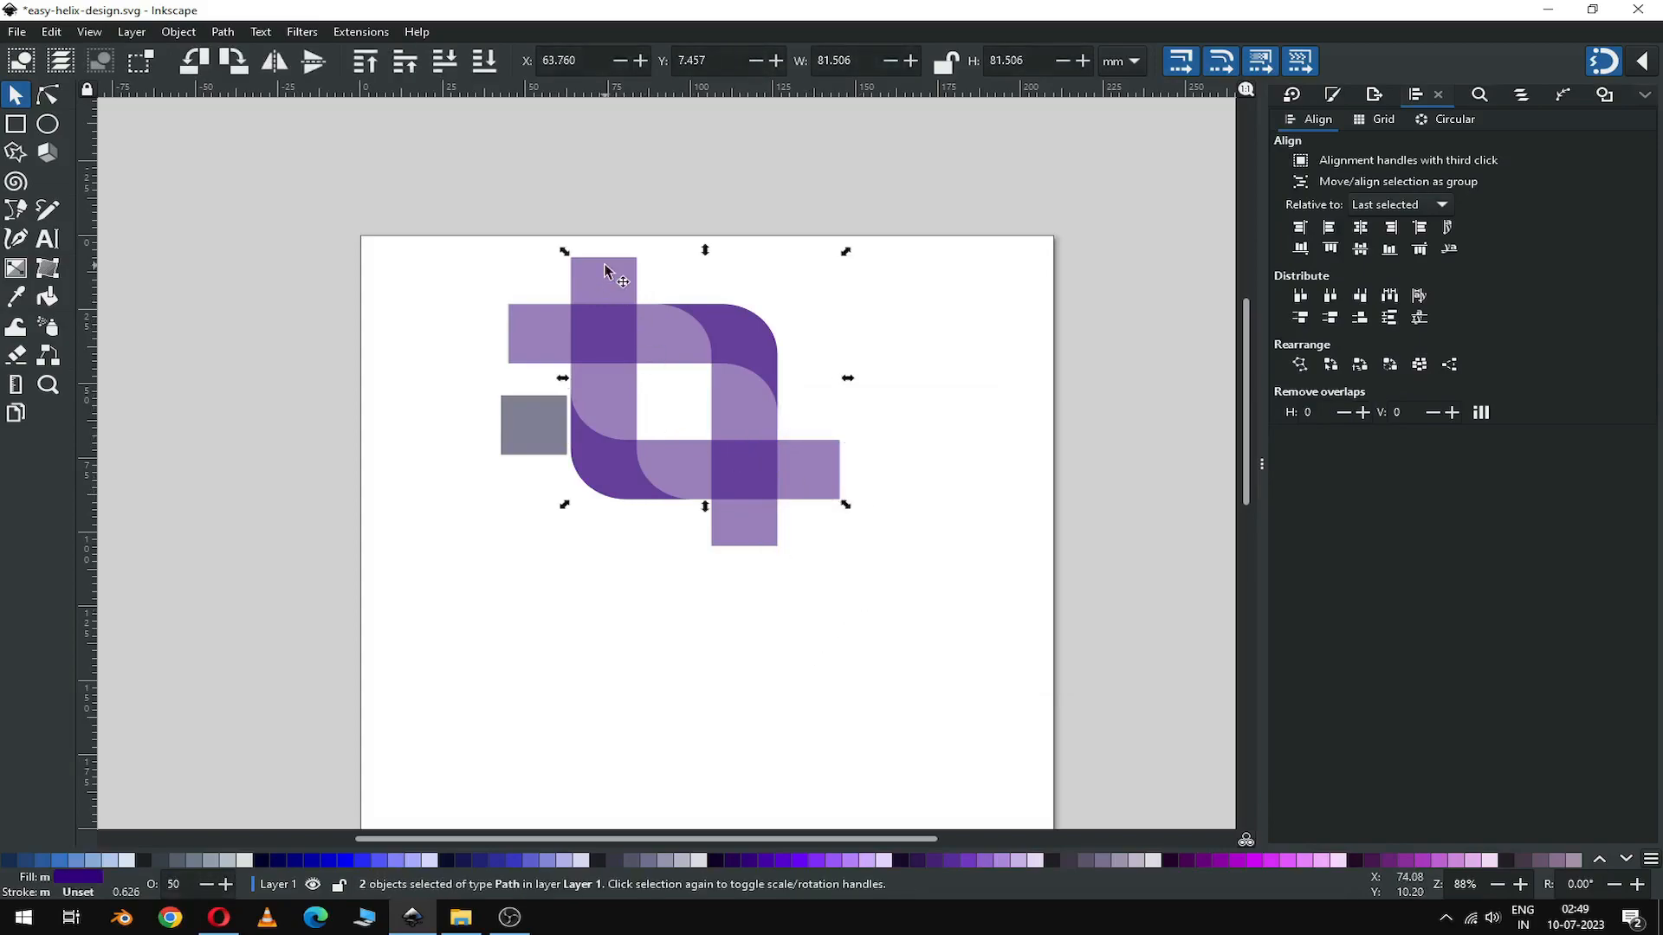
right_click(606, 271)
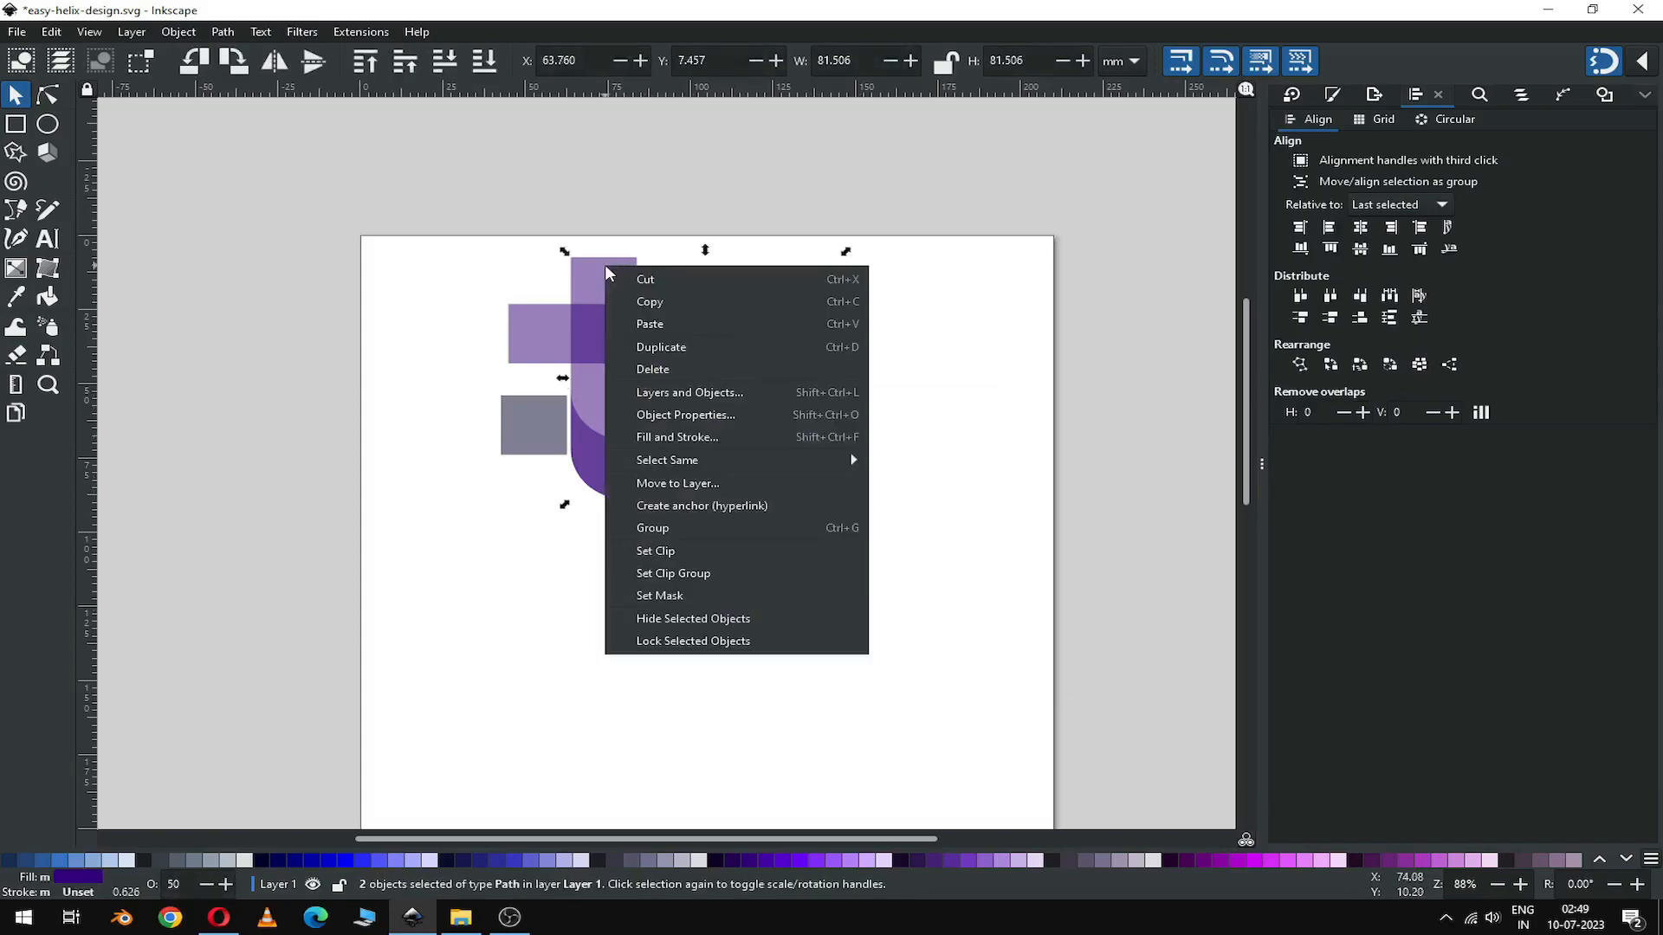
click(659, 528)
click(939, 551)
Step: Snap the 20 mm square into the lower left corner of the opening between the two interlocked groups
key(z)
drag(470, 297, 983, 595)
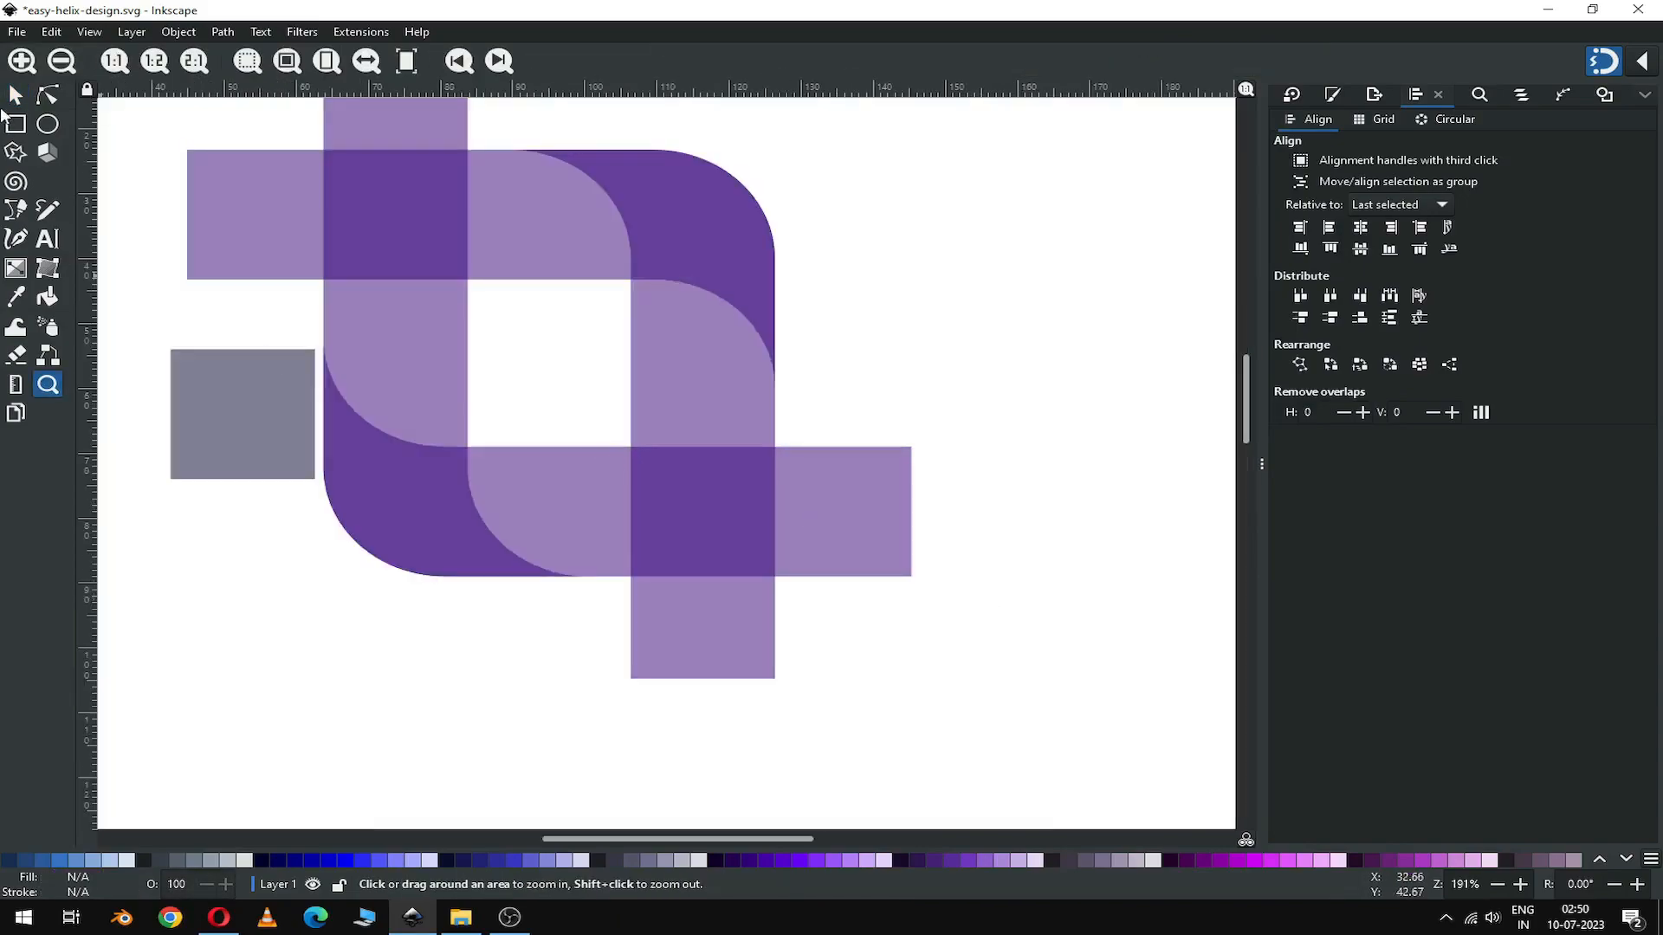
click(15, 96)
click(226, 416)
drag(226, 416, 526, 375)
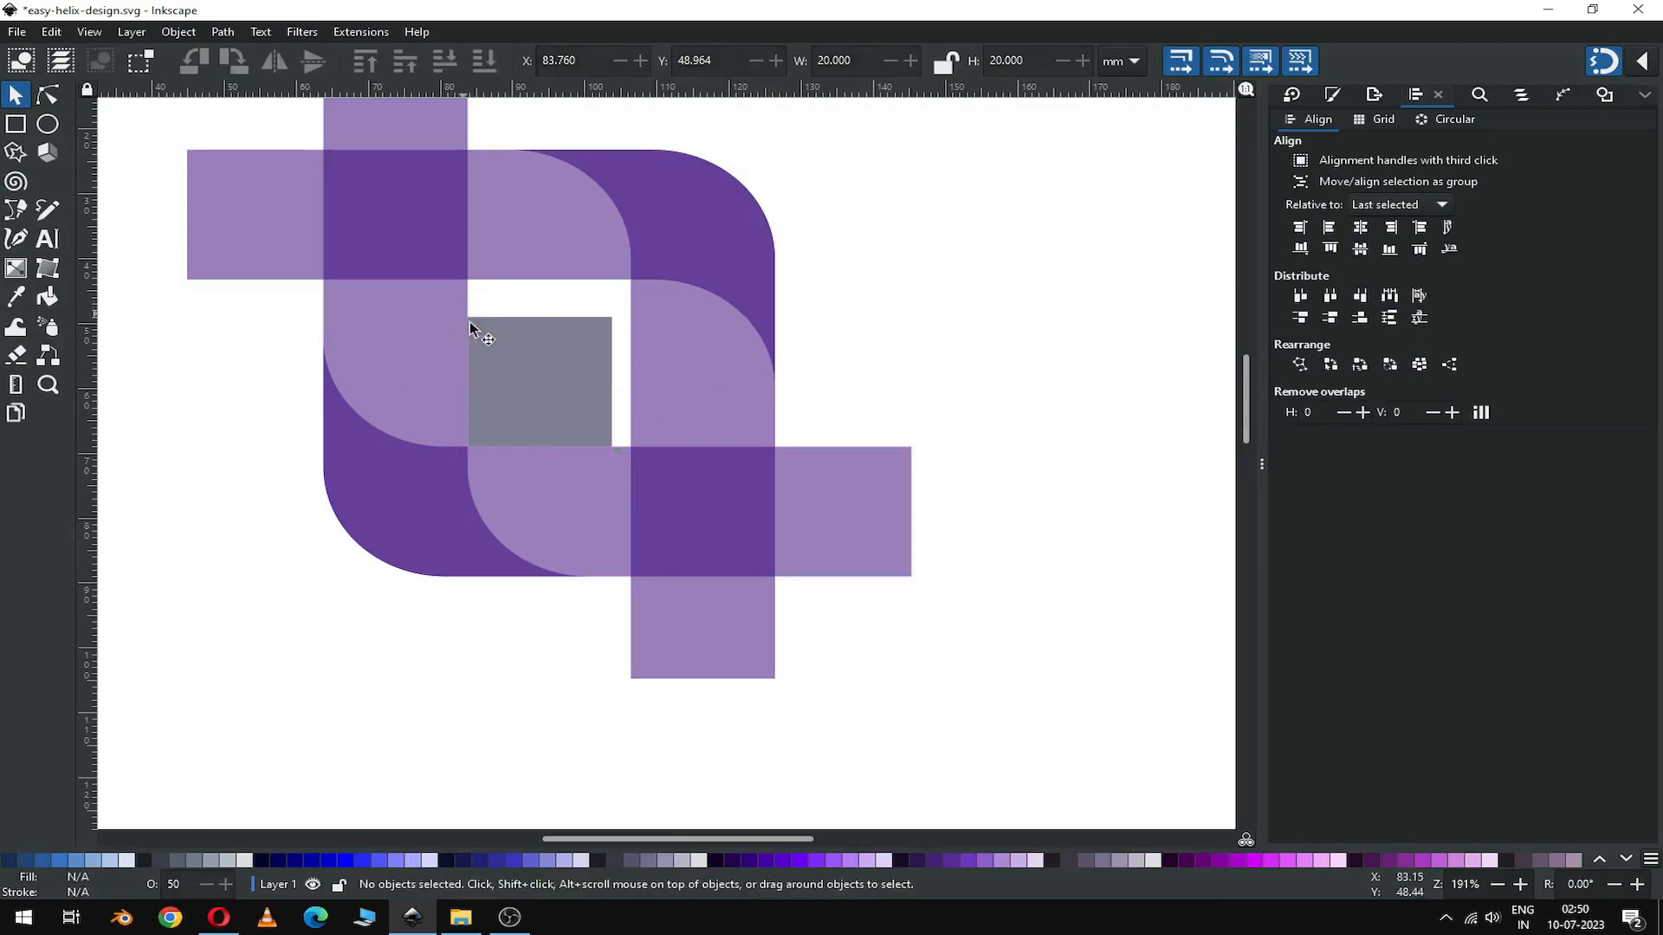
Step: Move the flipped group to X 42.250, Y 28.967 mm so the opening fits tightly around the square, and check the edges up close
key(z)
drag(391, 255, 914, 487)
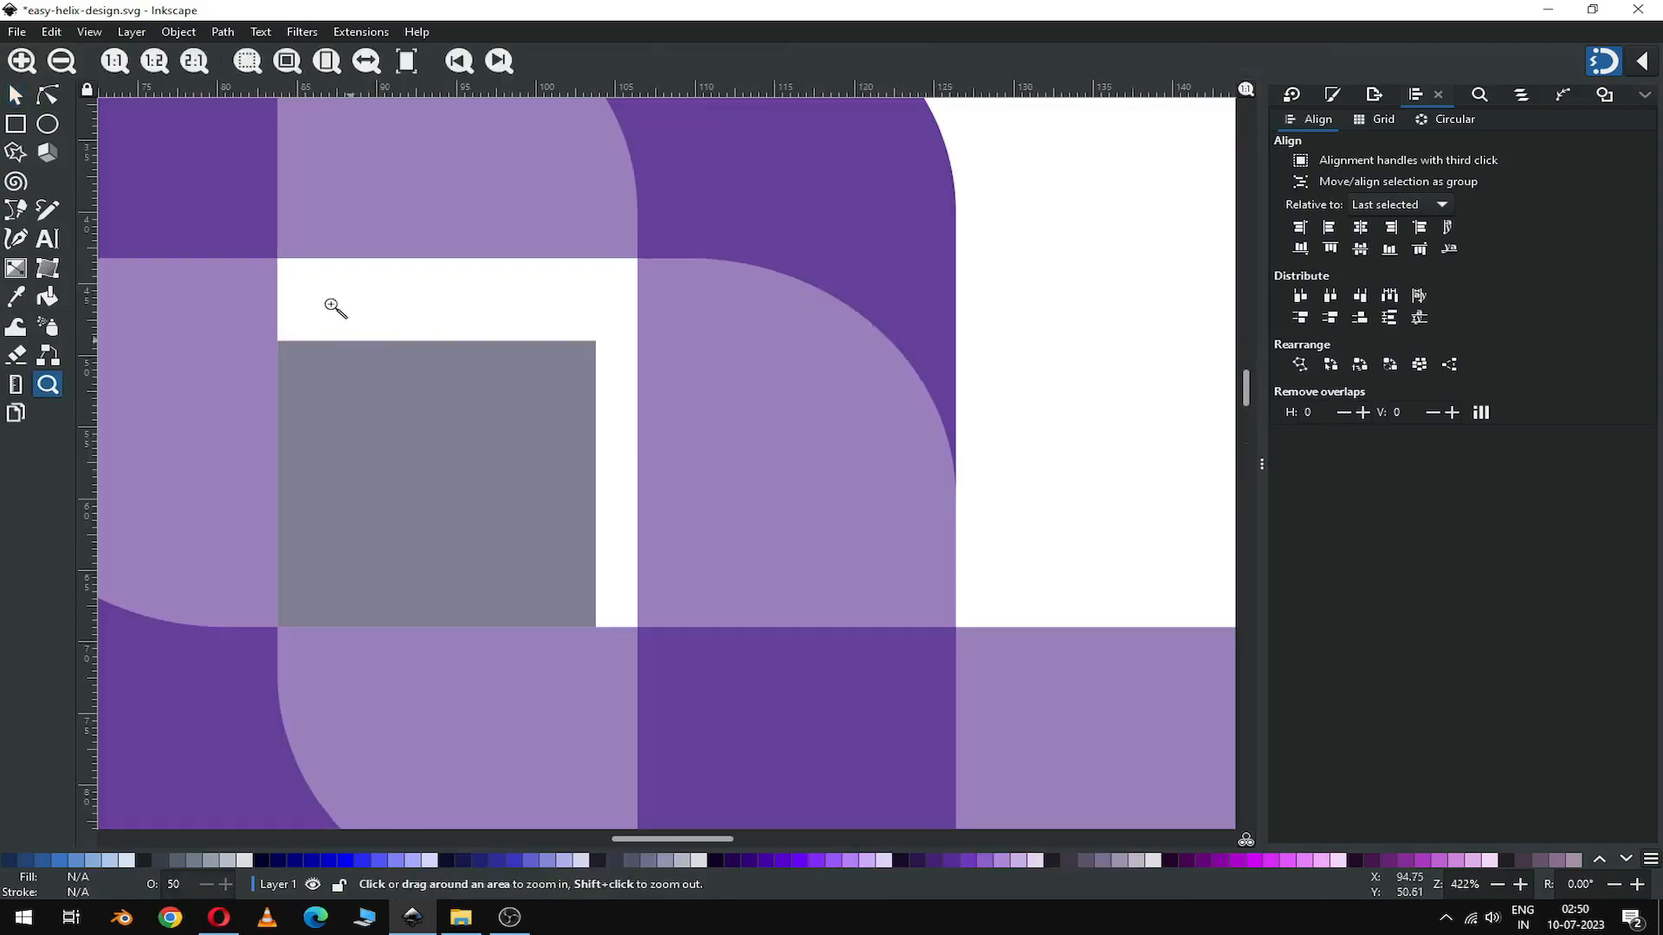
key(s)
click(716, 211)
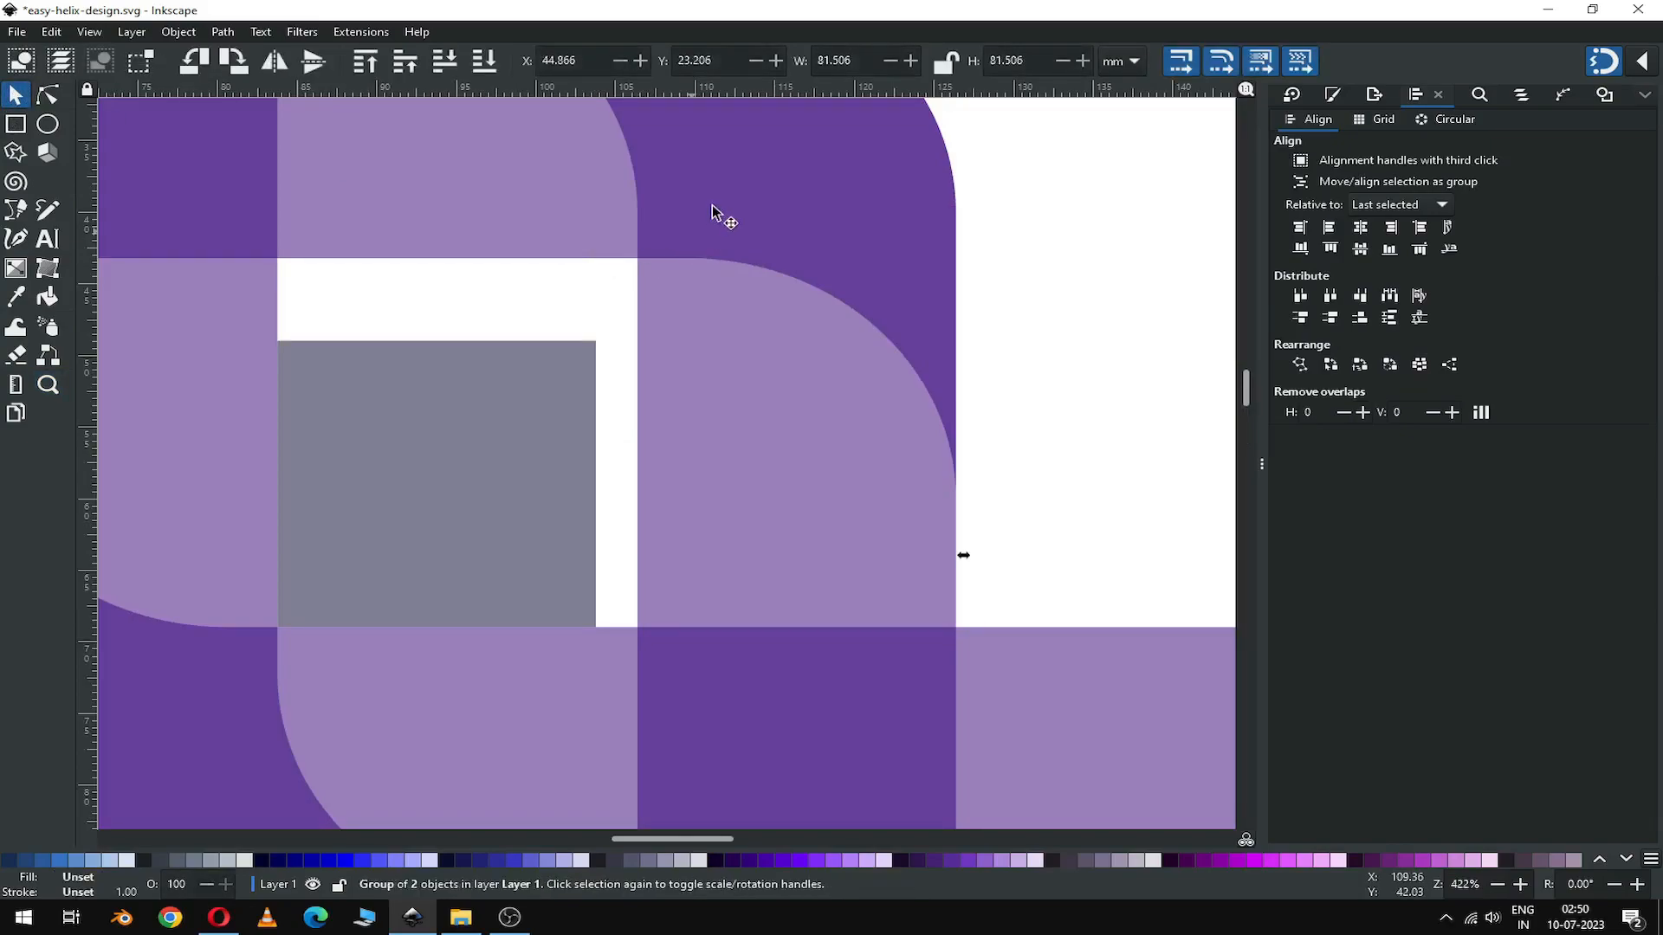
drag(710, 216, 678, 292)
key(z)
drag(533, 296, 652, 472)
click(16, 102)
scroll(651, 467, down, 11)
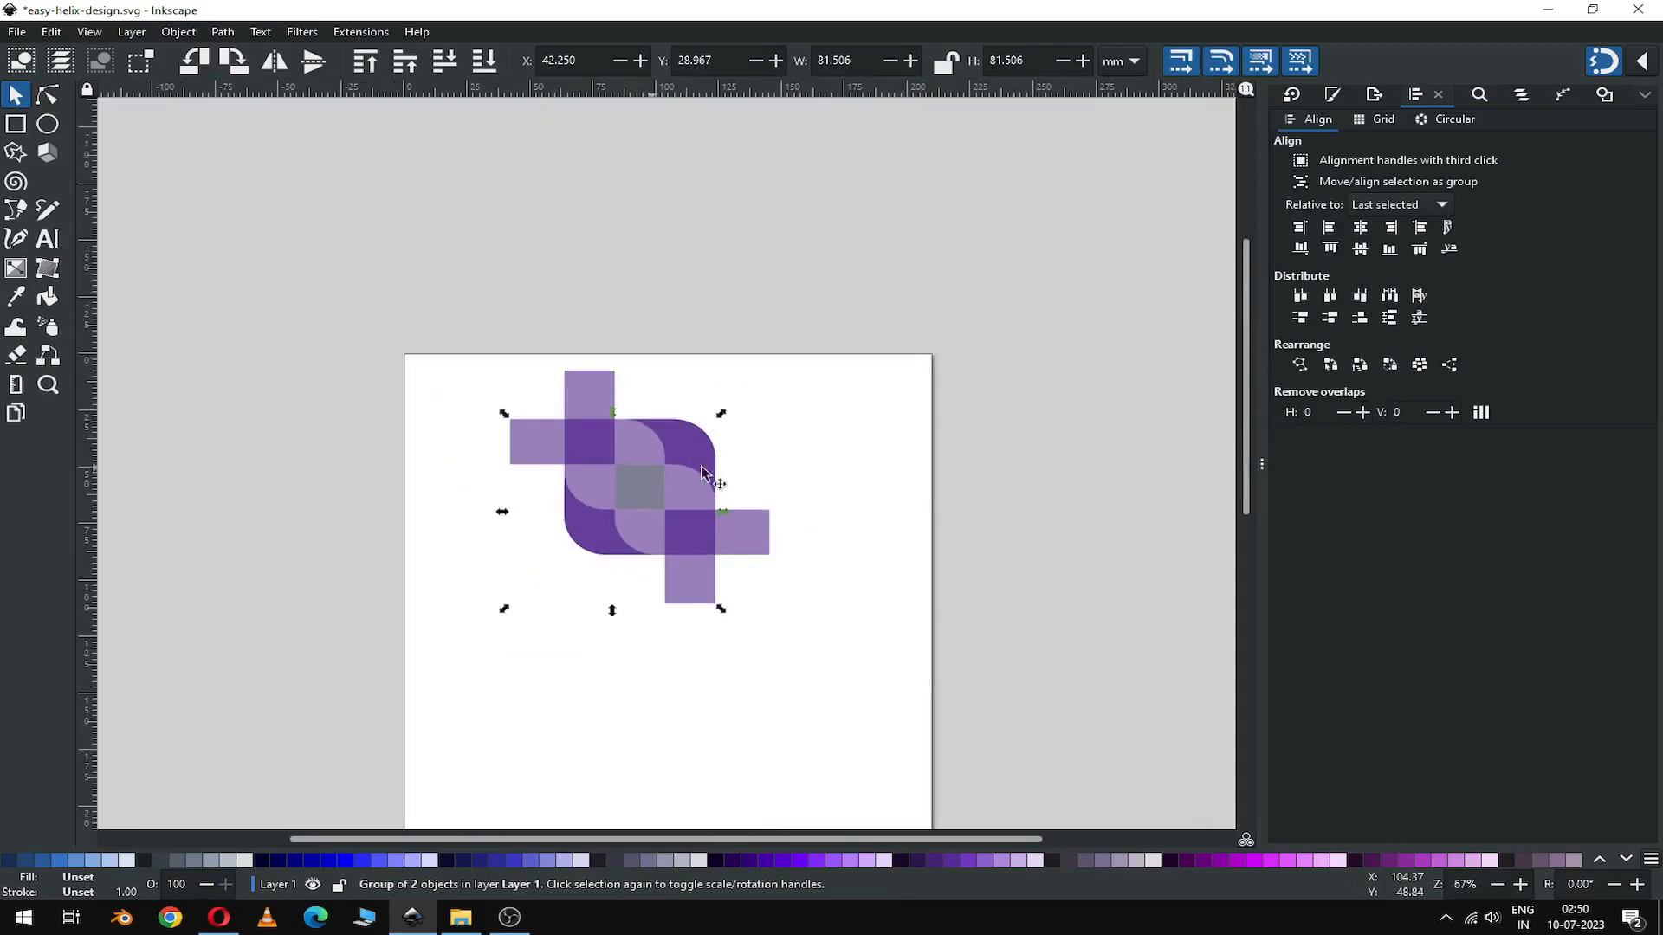
Step: Move the square out of the opening and snap it into the outer corner between the two lower band ends
click(651, 479)
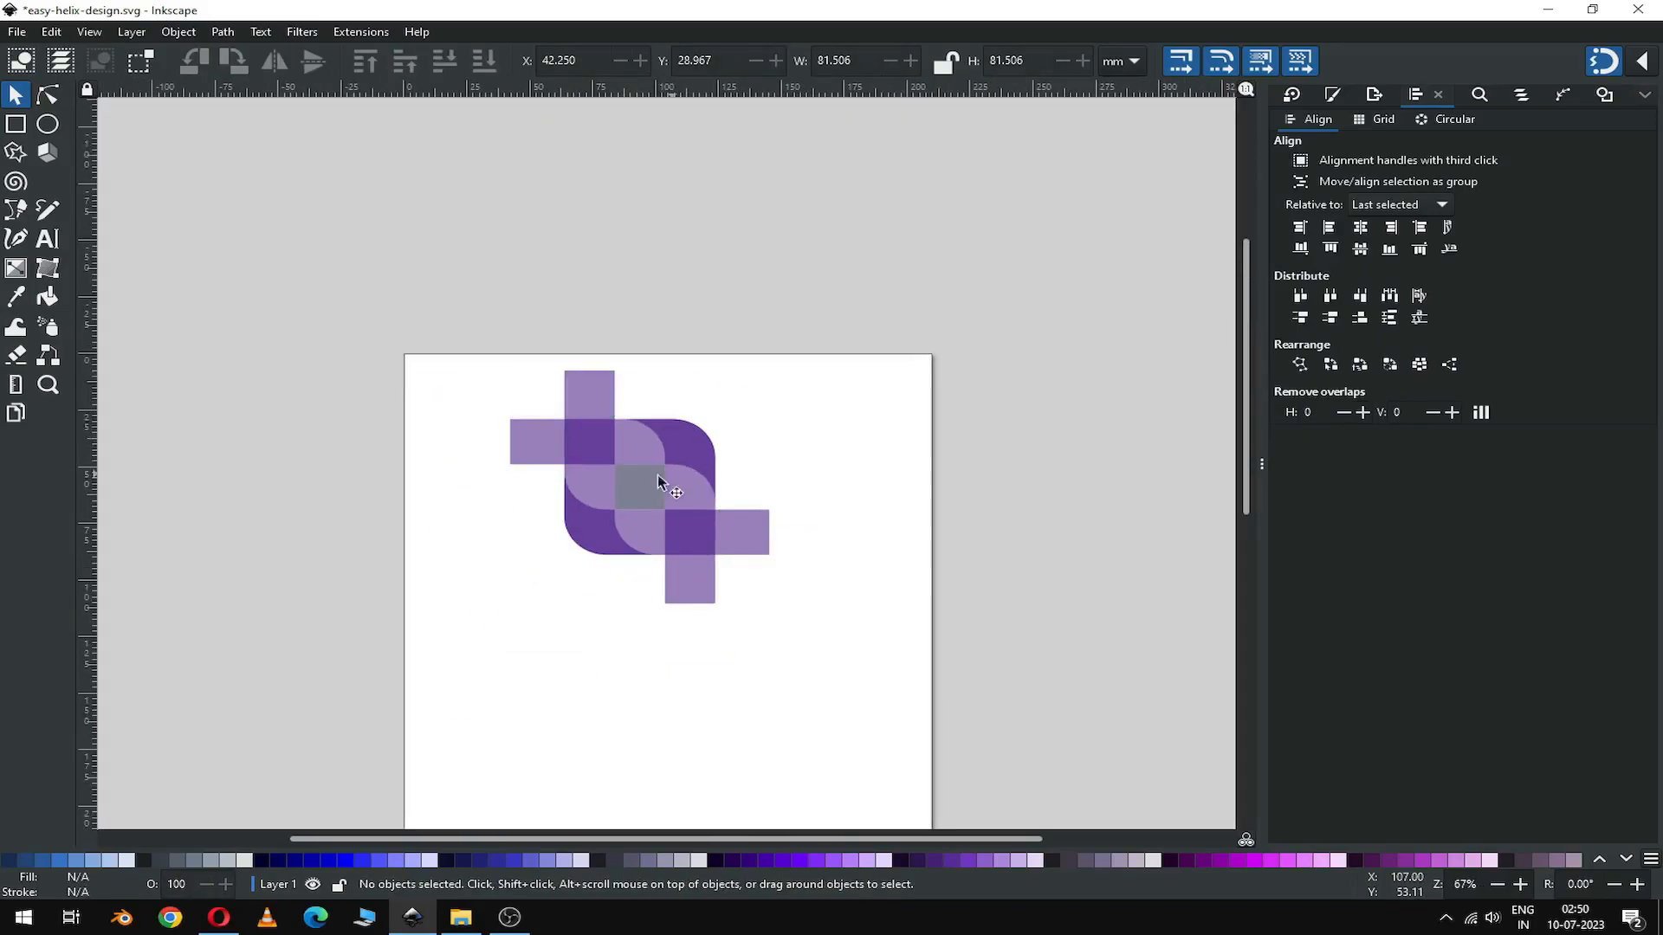
drag(642, 486, 744, 592)
click(747, 632)
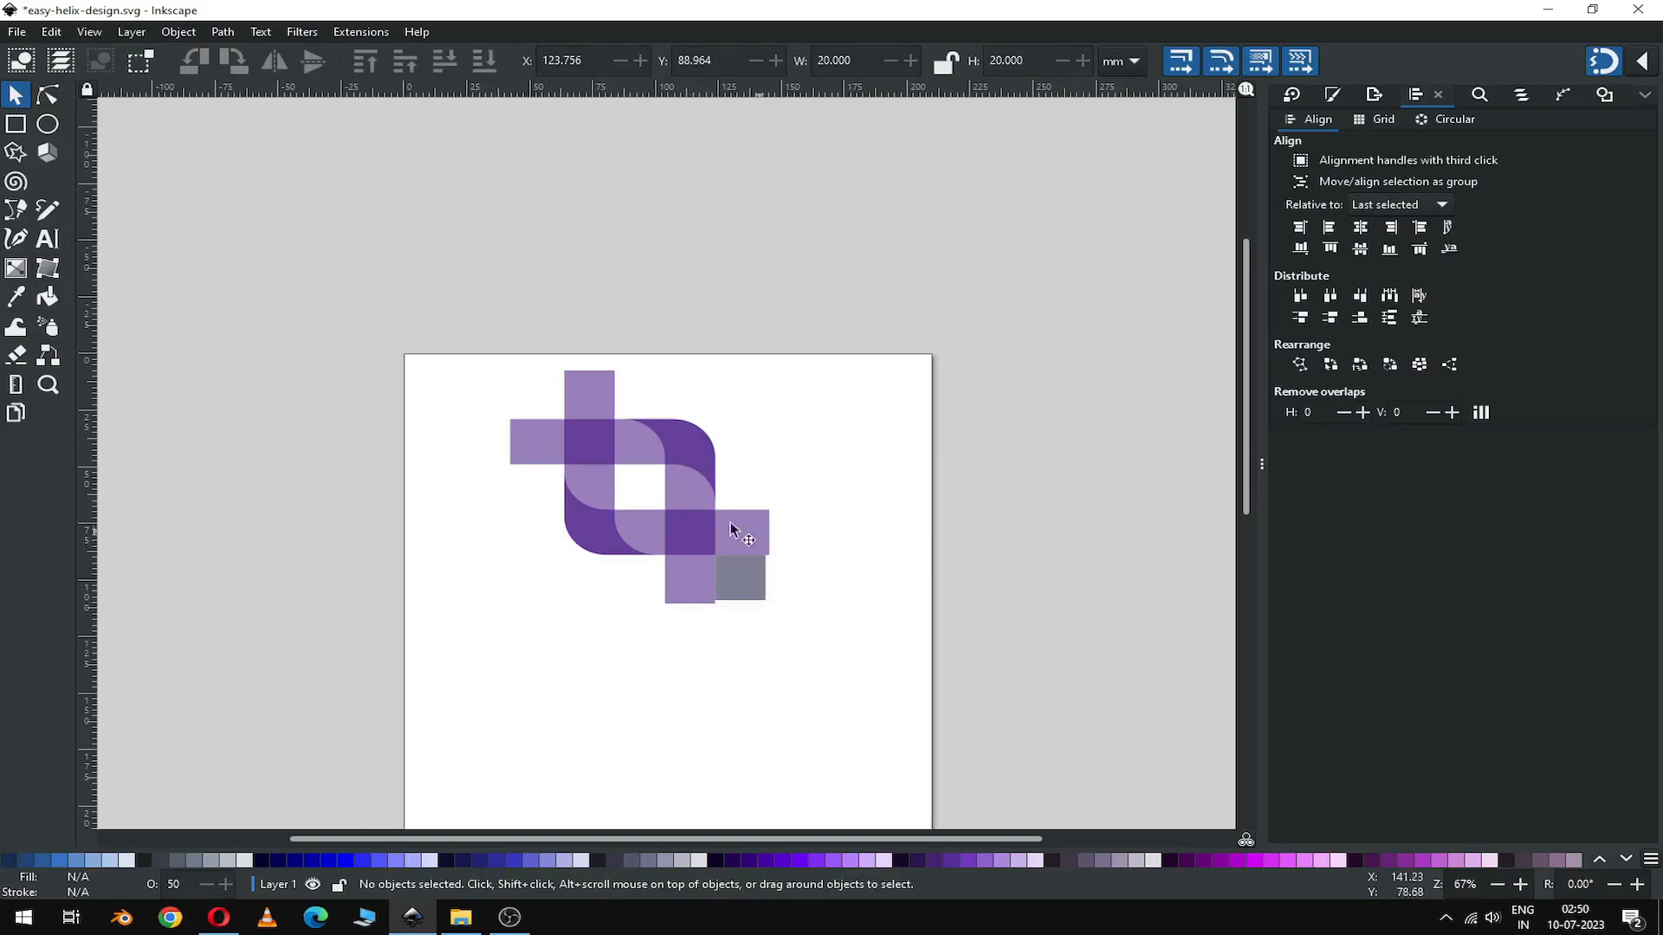
Step: Duplicate both groups and place the copies across the right edge of the page, slightly lower than the originals
click(525, 445)
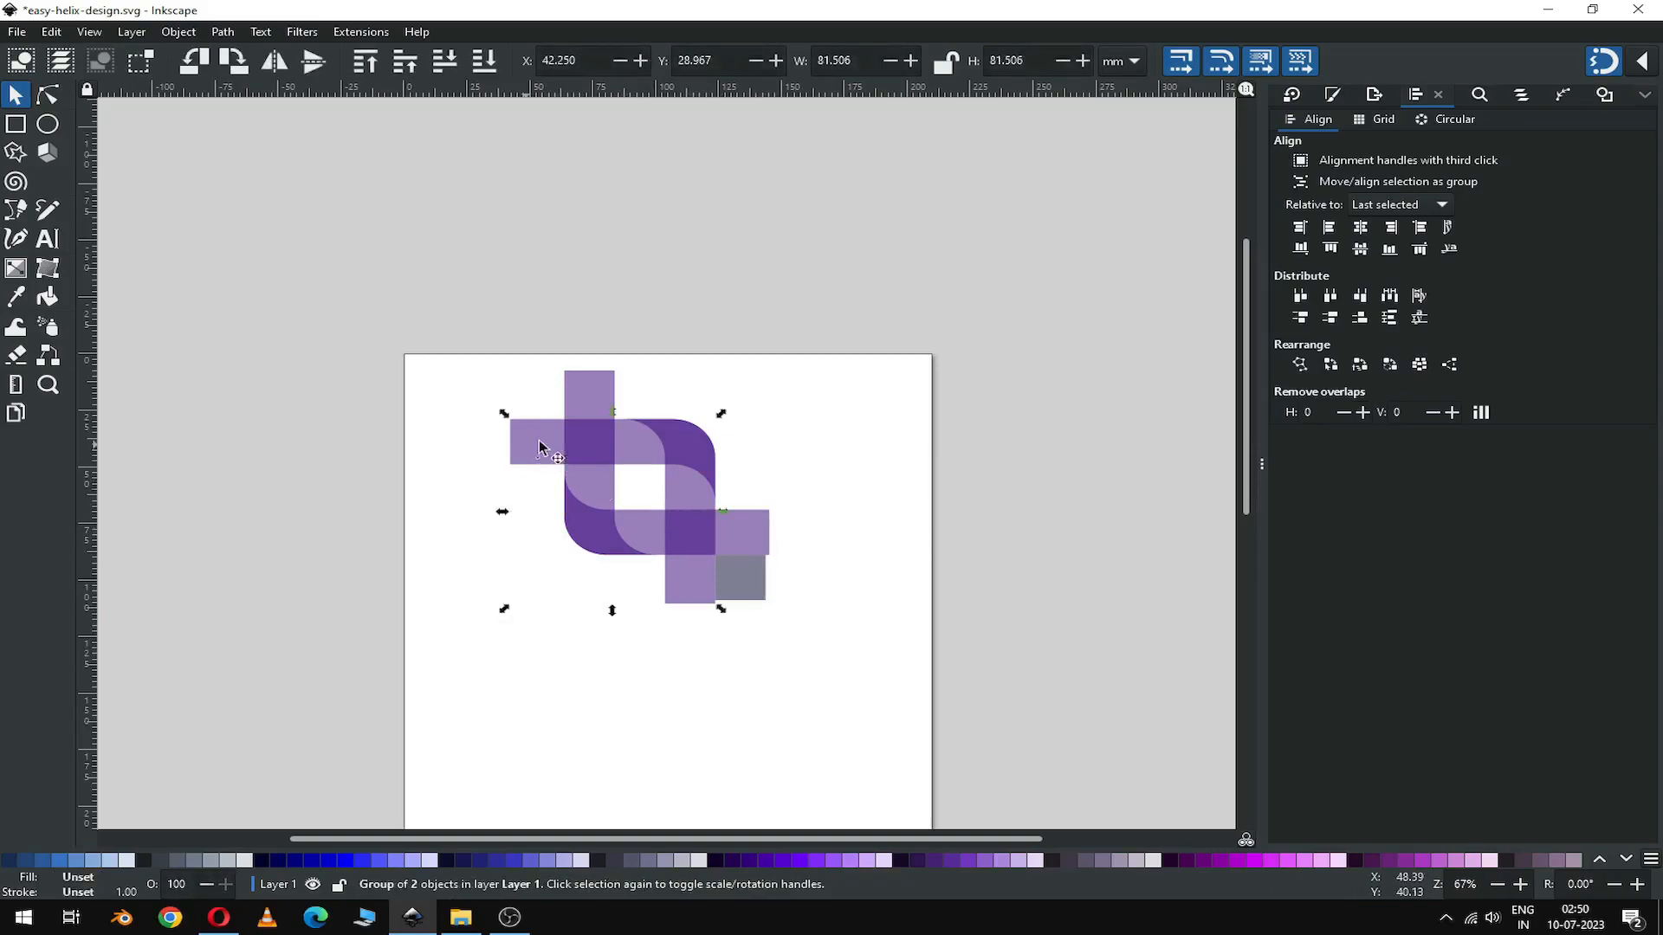
shift+click(589, 387)
right_click(589, 388)
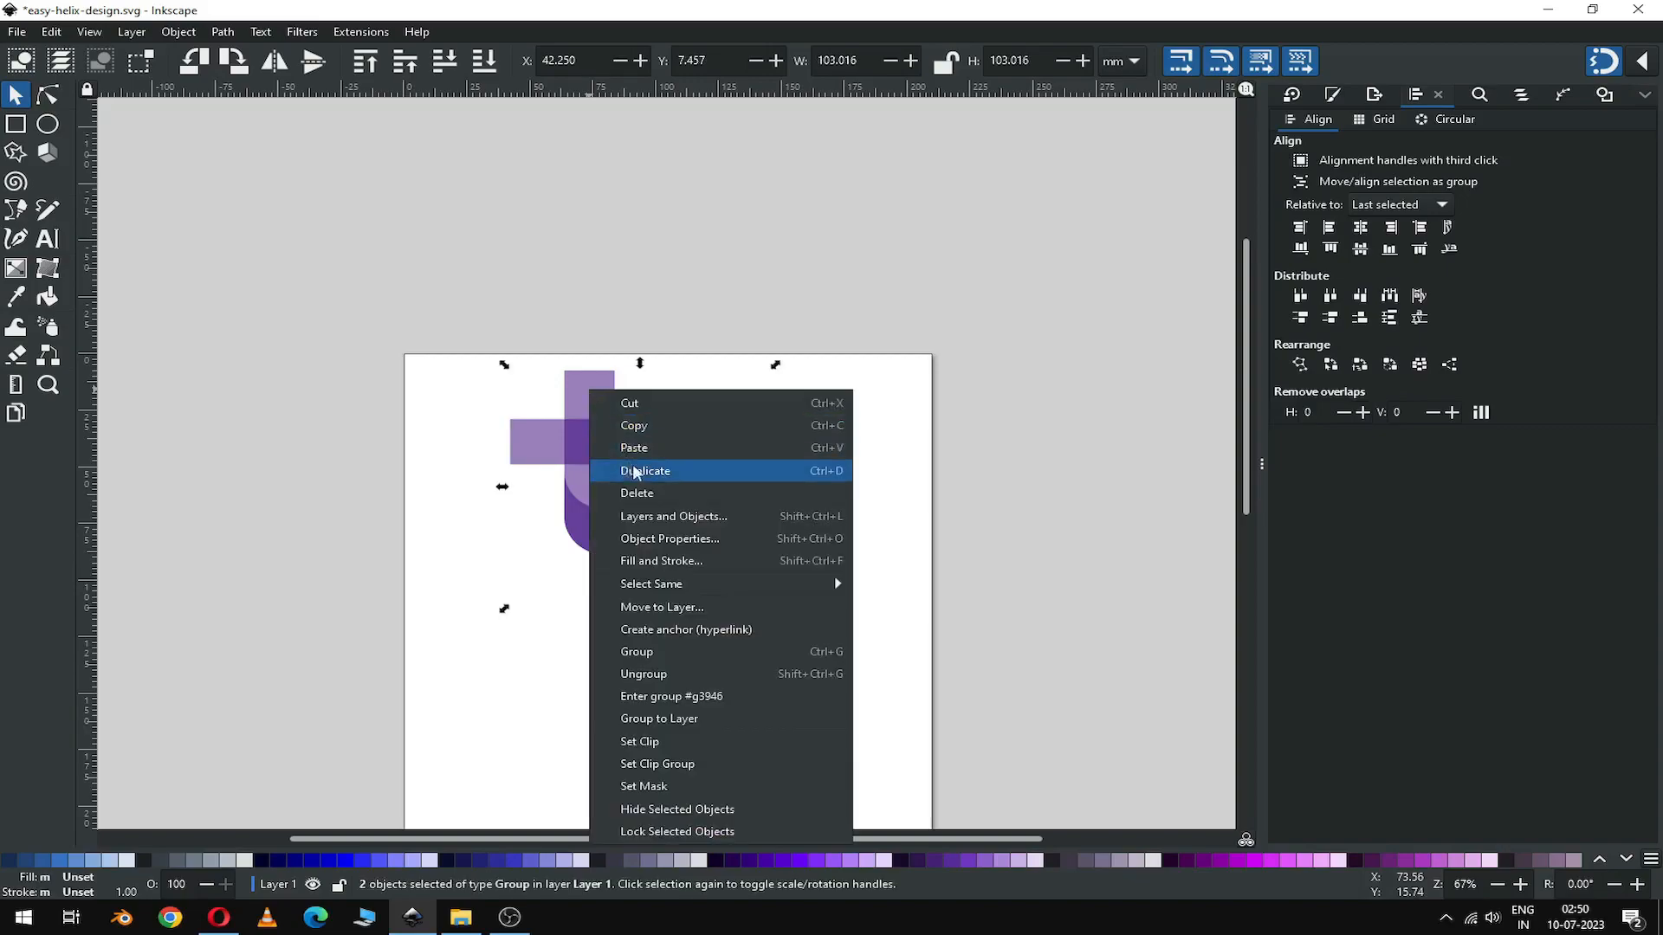
click(632, 470)
drag(584, 387, 912, 513)
click(783, 606)
Step: Move the flipped group copy over the lower band ends so its vertical band sits just beside the 20 mm square
click(854, 564)
drag(854, 565, 633, 541)
key(z)
drag(509, 463, 1044, 760)
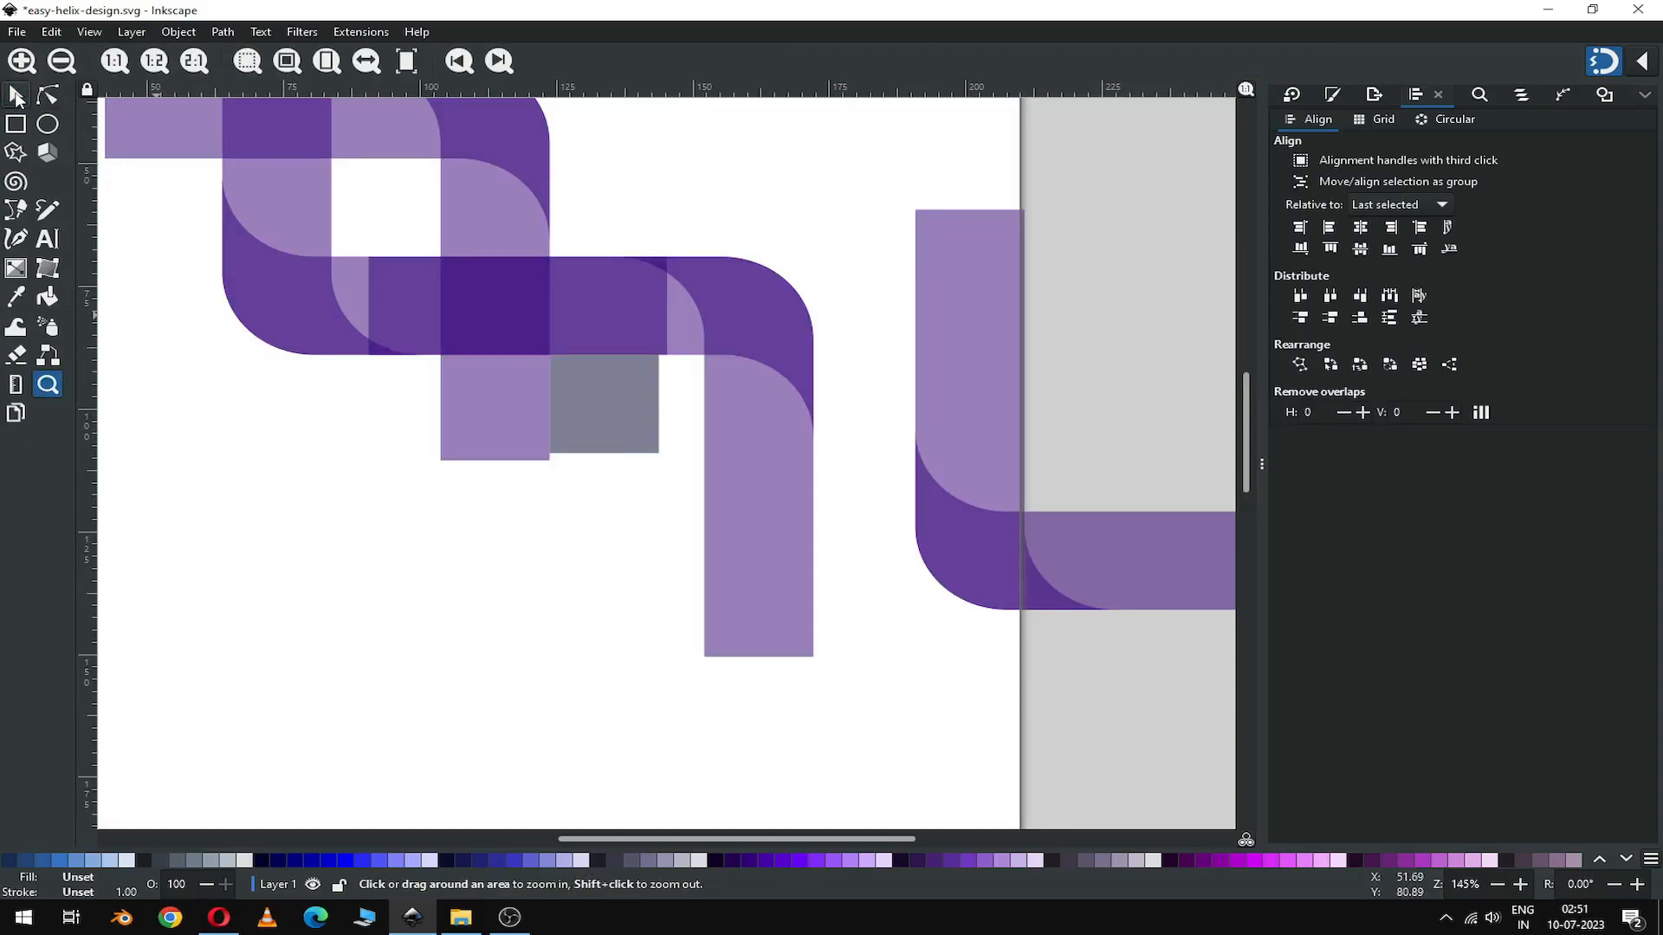
click(18, 98)
drag(753, 449, 734, 438)
key(z)
drag(535, 235, 702, 389)
drag(750, 443, 750, 443)
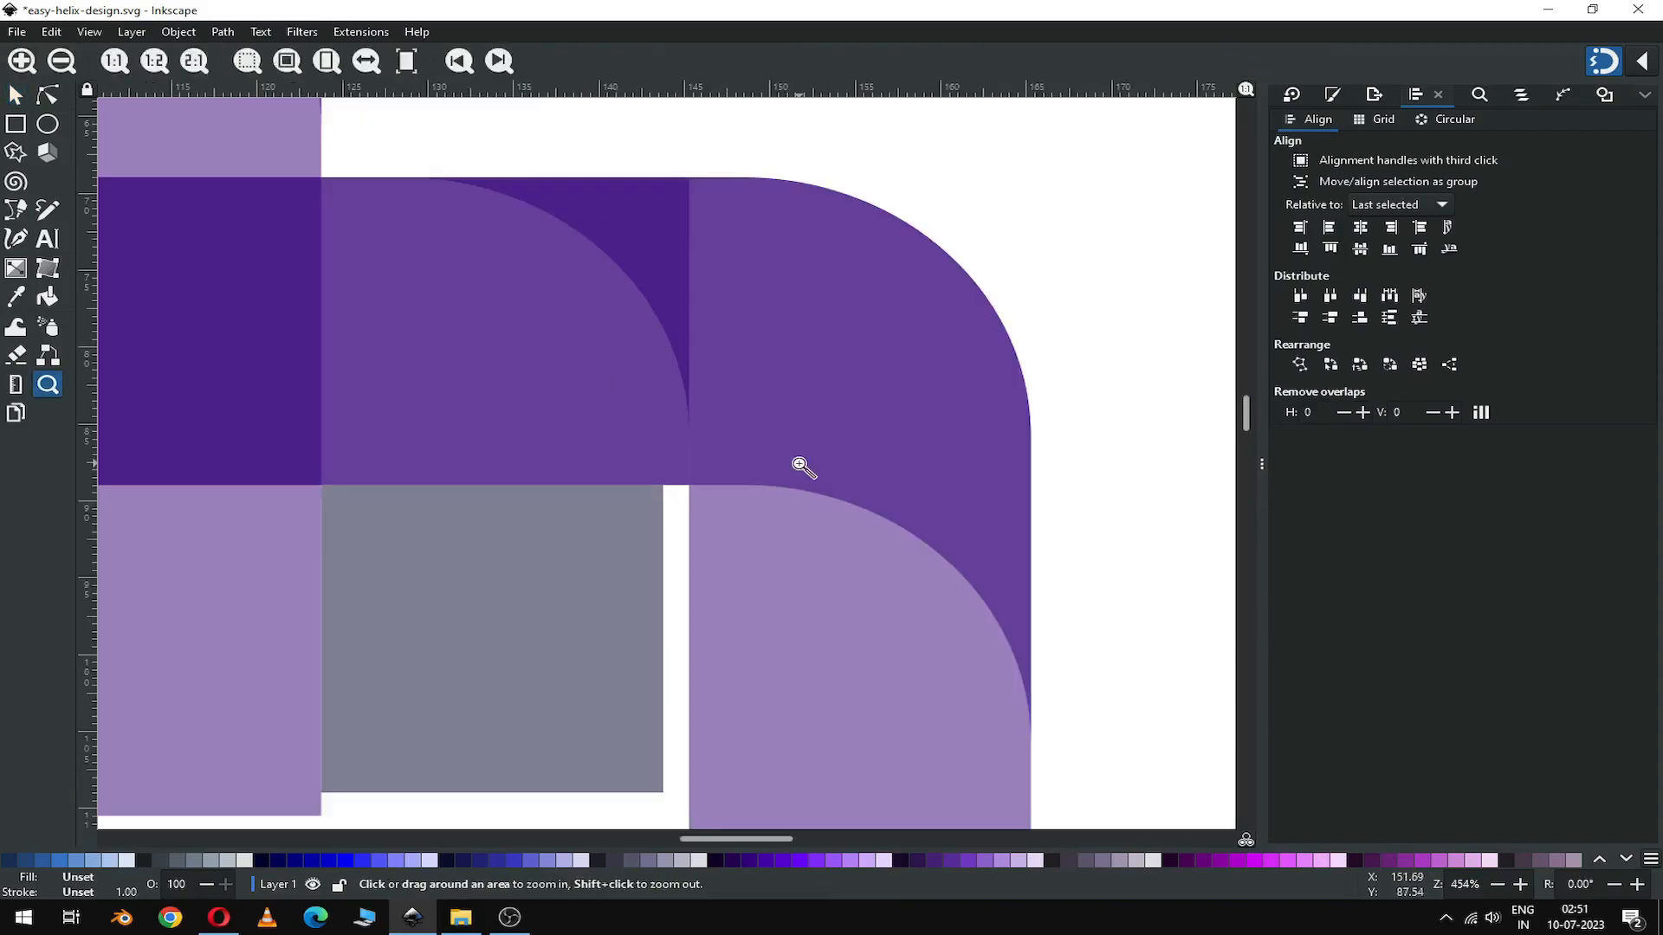
Step: Snap the flipped copy tightly against the square's upper and right edges at X 82.246, Y 68.964 mm
click(15, 98)
mouse_move(762, 545)
mouse_down()
mouse_move(727, 539)
mouse_move(745, 539)
mouse_up()
key(z)
drag(551, 443, 732, 532)
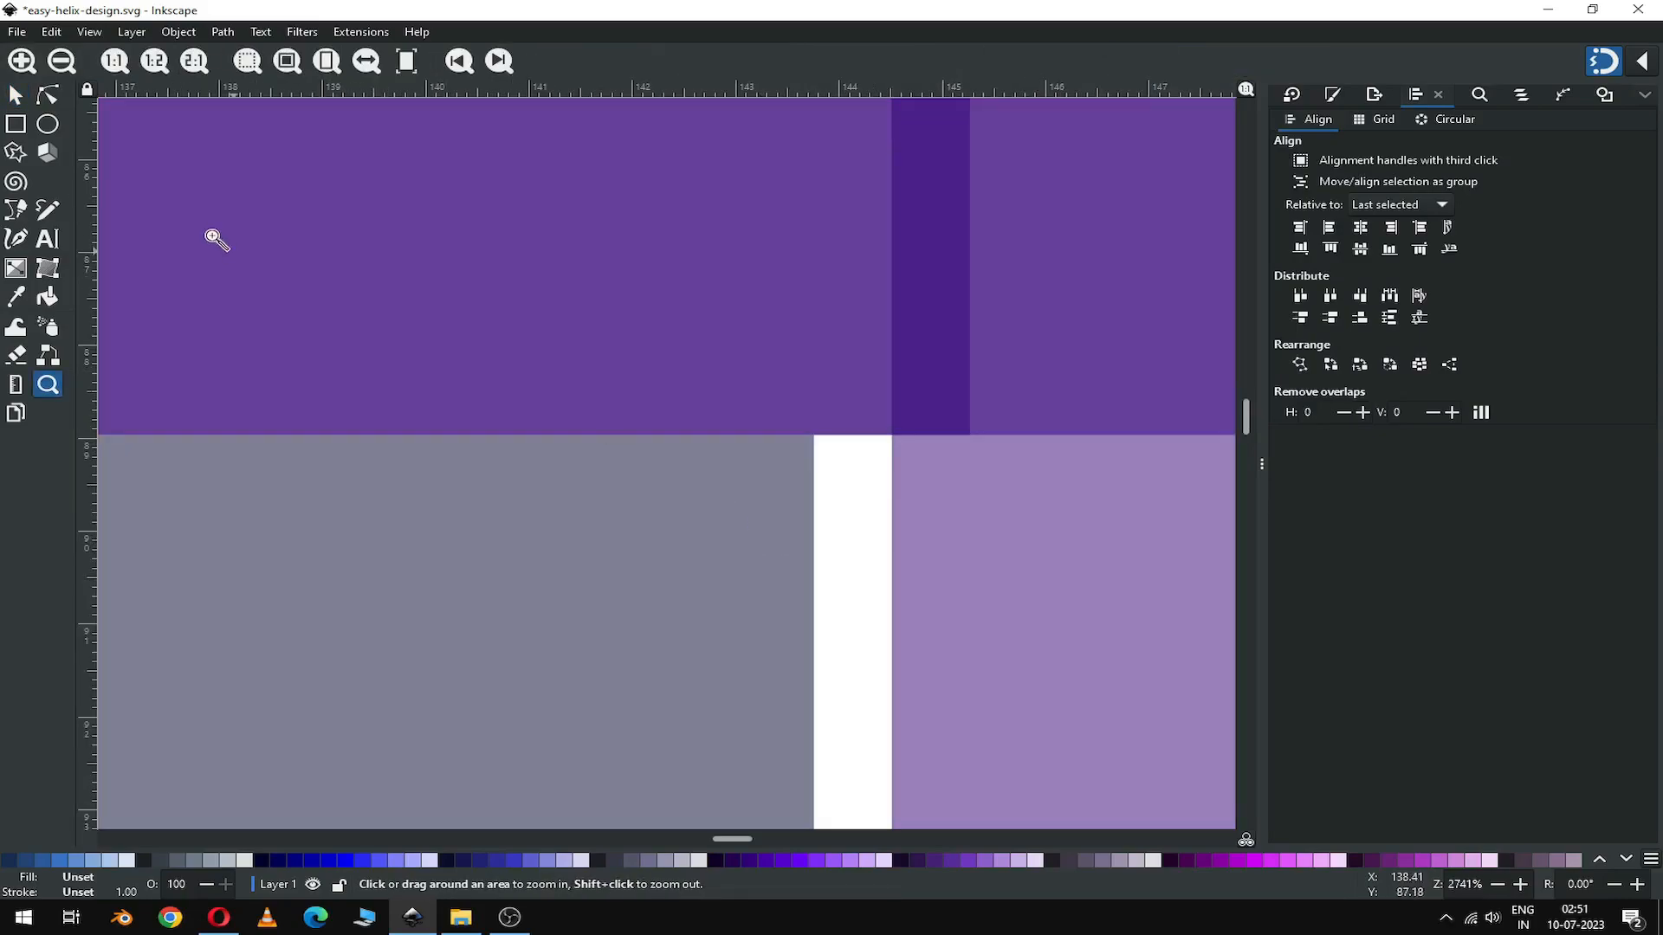
key(s)
drag(994, 497, 911, 490)
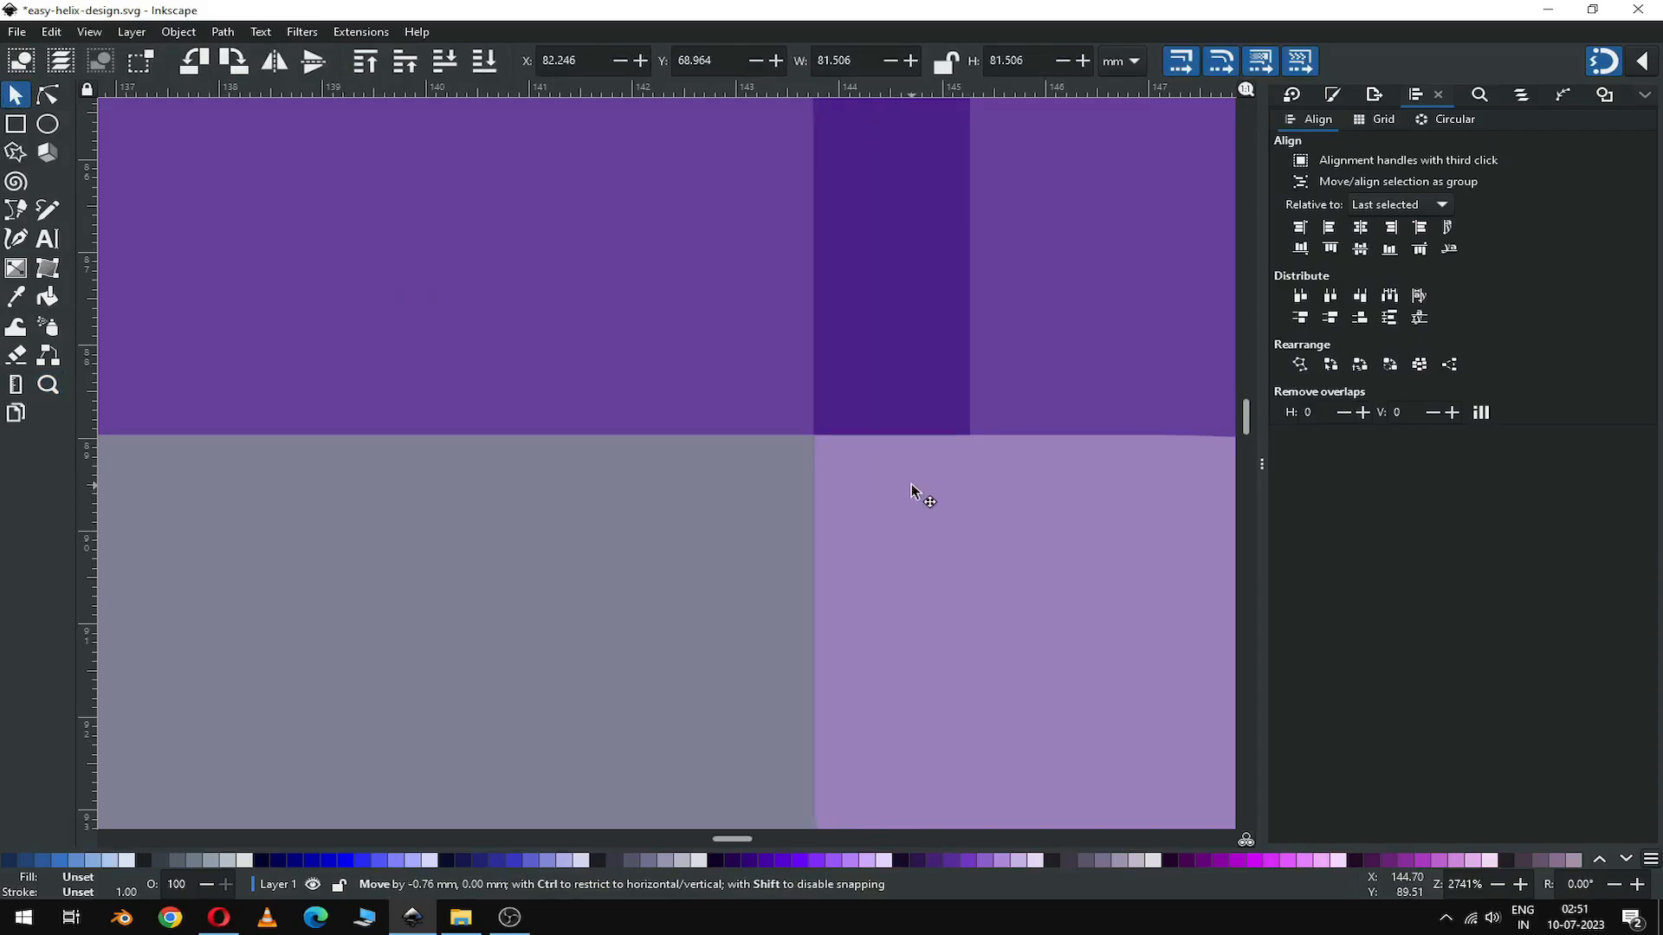
drag(911, 490, 911, 490)
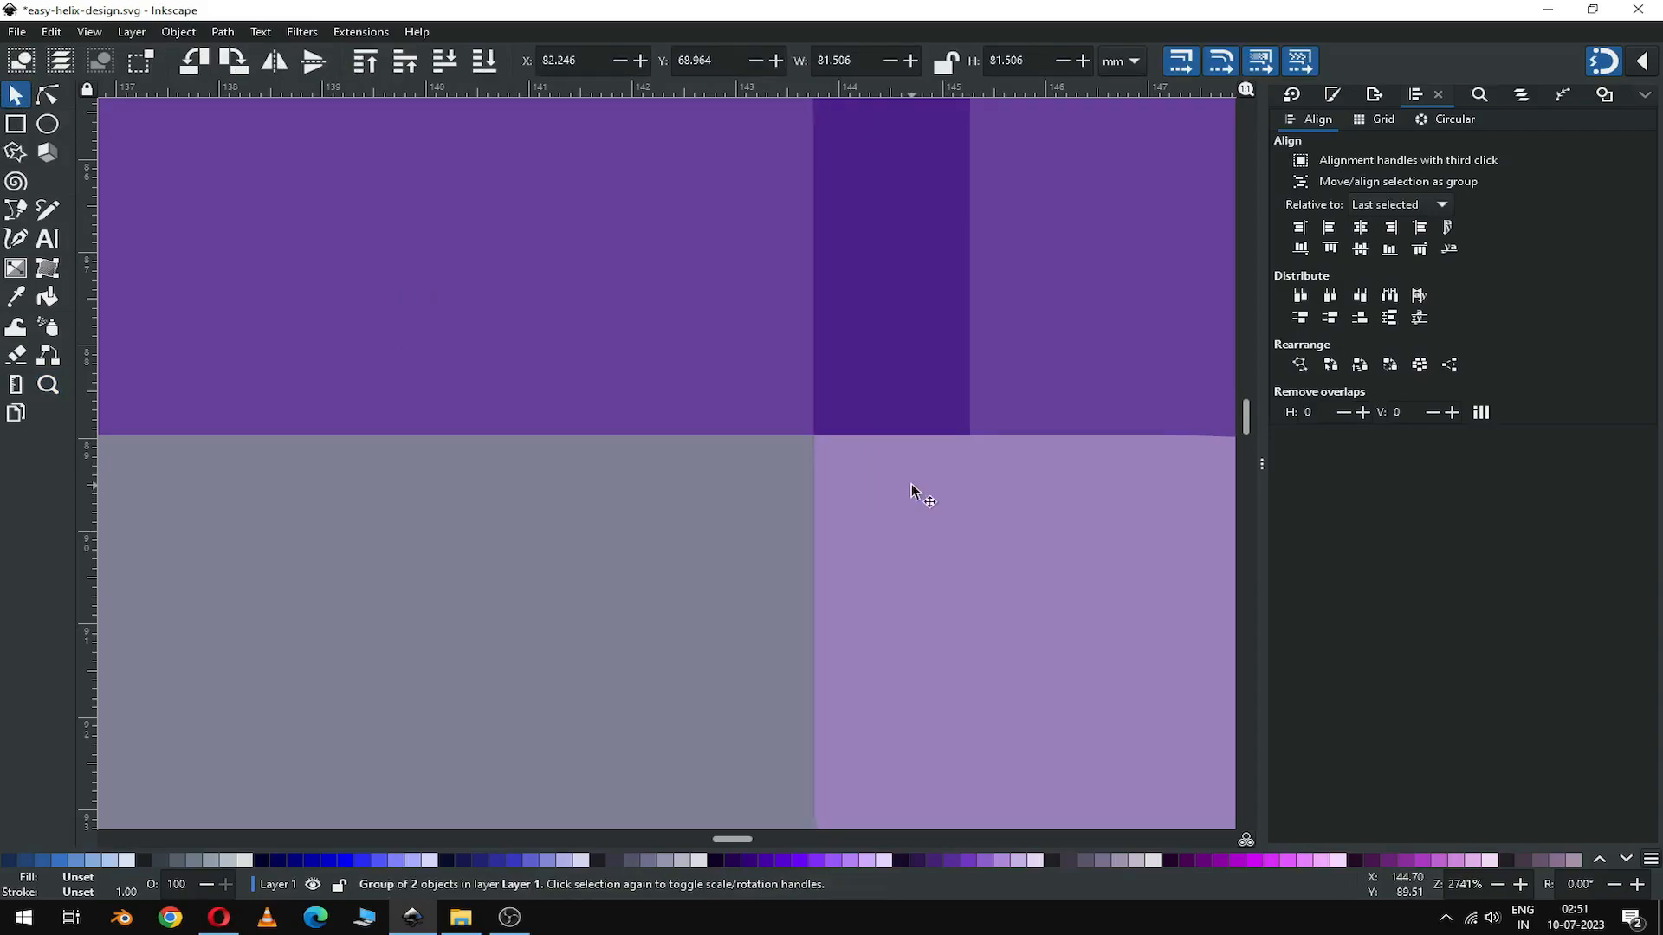
Step: Move the remaining L-shaped group copy from the page's right edge to below the square, crossing the flipped copy
key(minus)
key(minus)
key(minus)
key(minus)
key(minus)
key(minus)
key(minus)
key(minus)
key(minus)
key(minus)
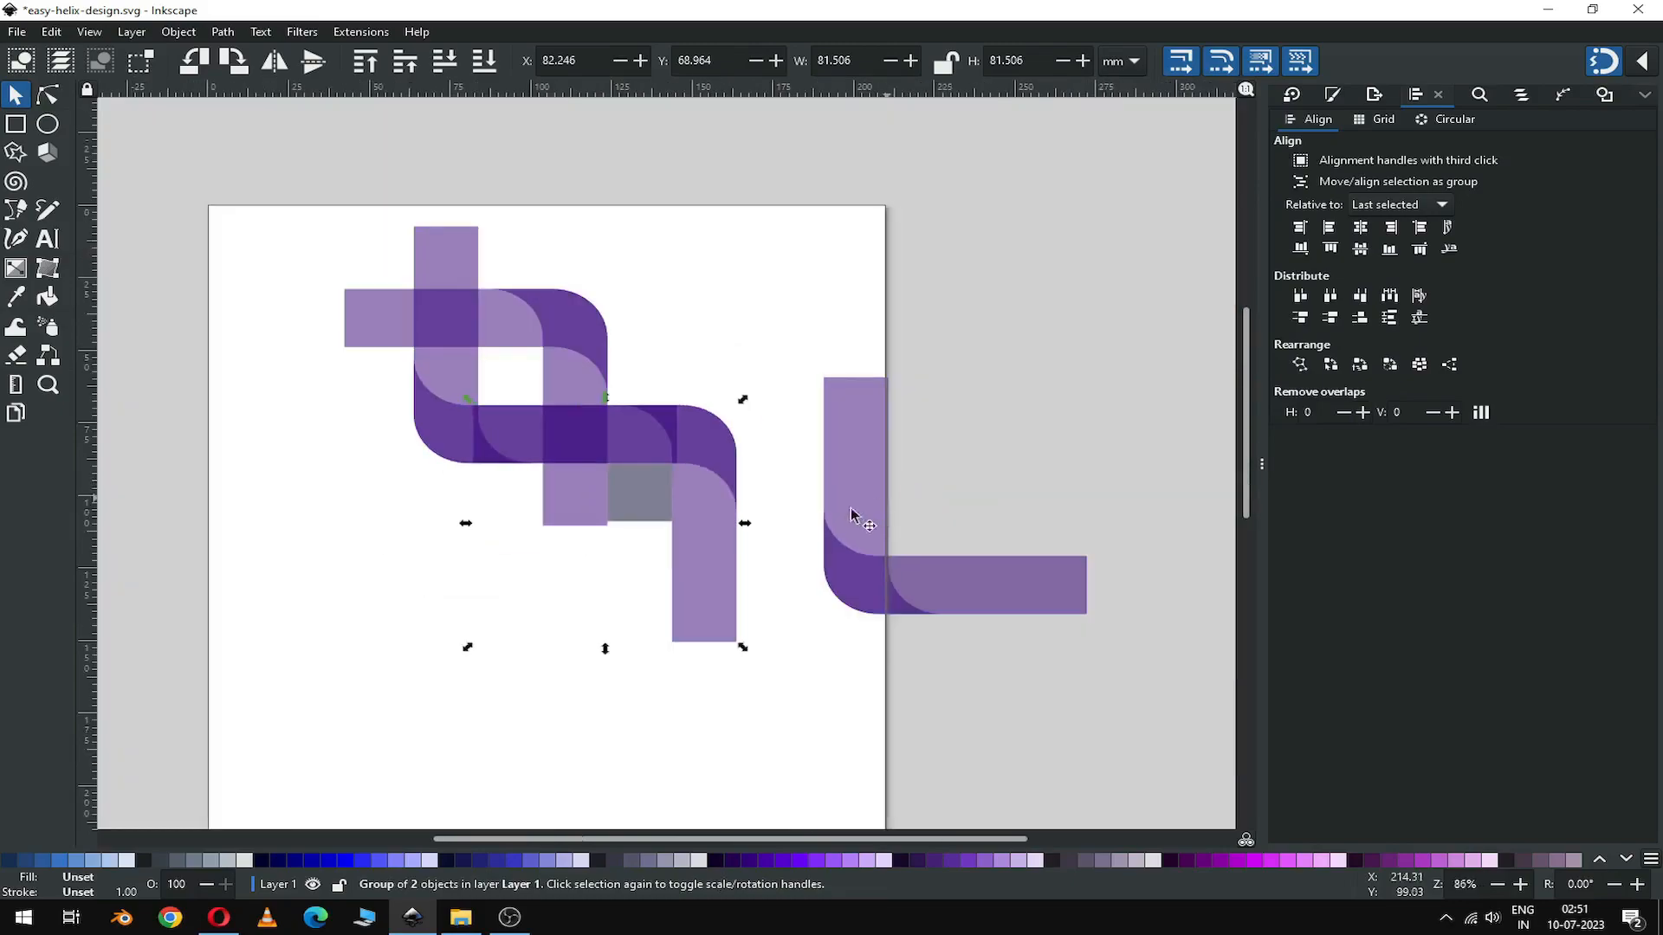
click(956, 580)
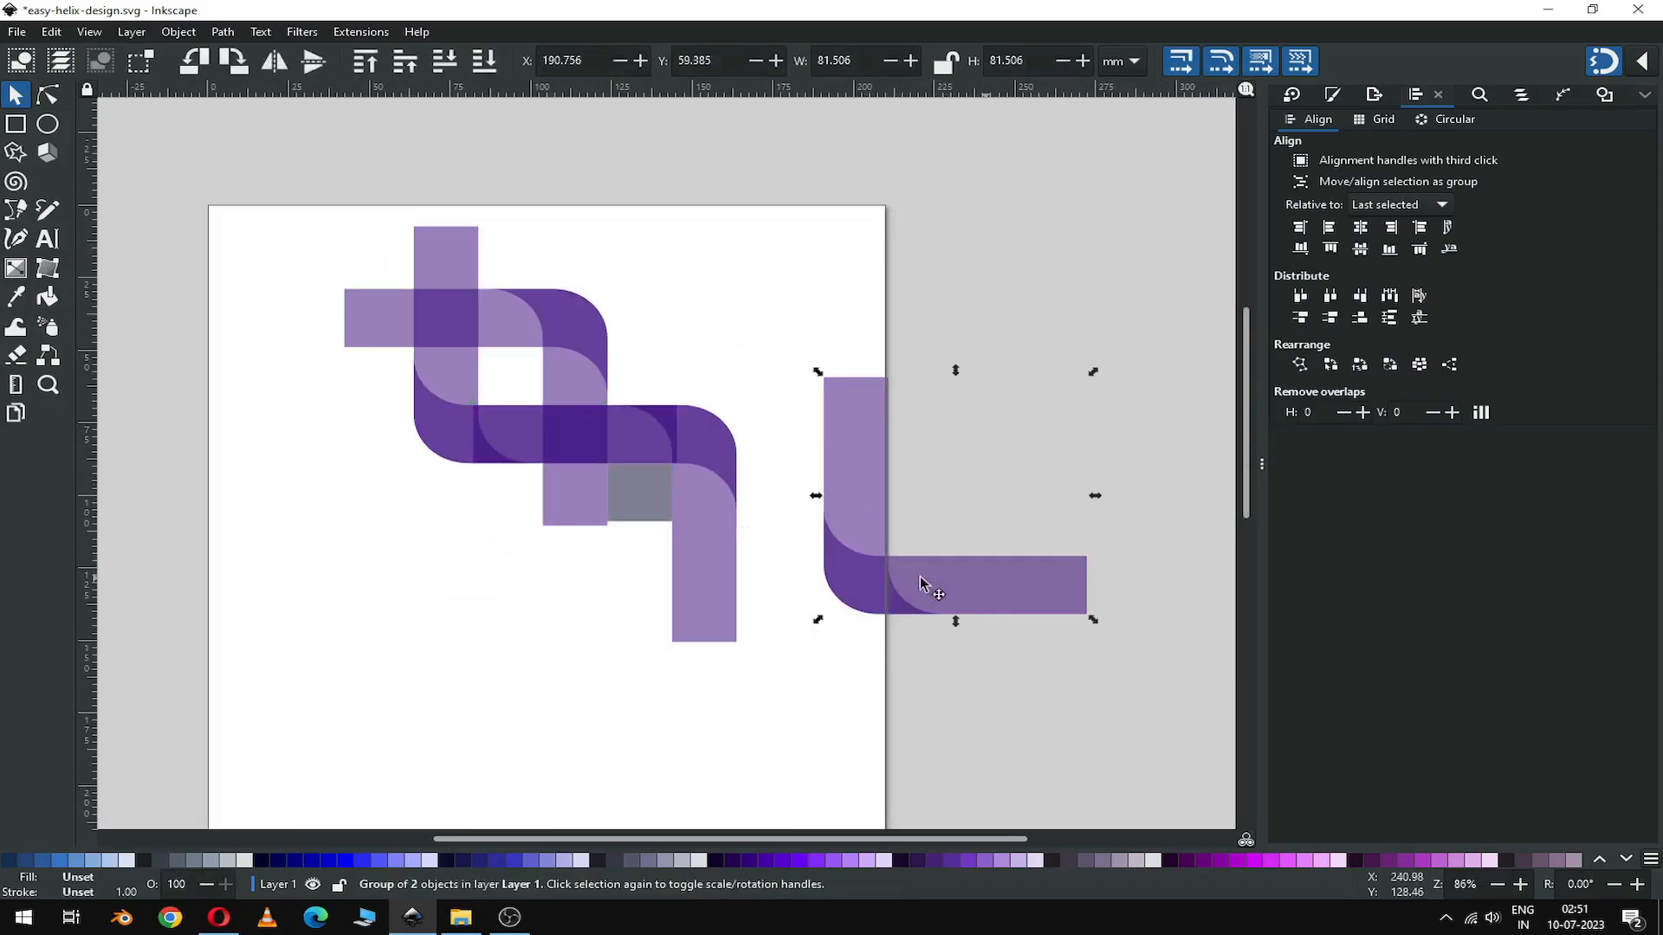
drag(956, 581, 642, 569)
Step: Shift the L-shaped copy to X 103.757, Y 45.782 mm so its vertical band lines up with the square's left edge
key(z)
drag(457, 402, 905, 641)
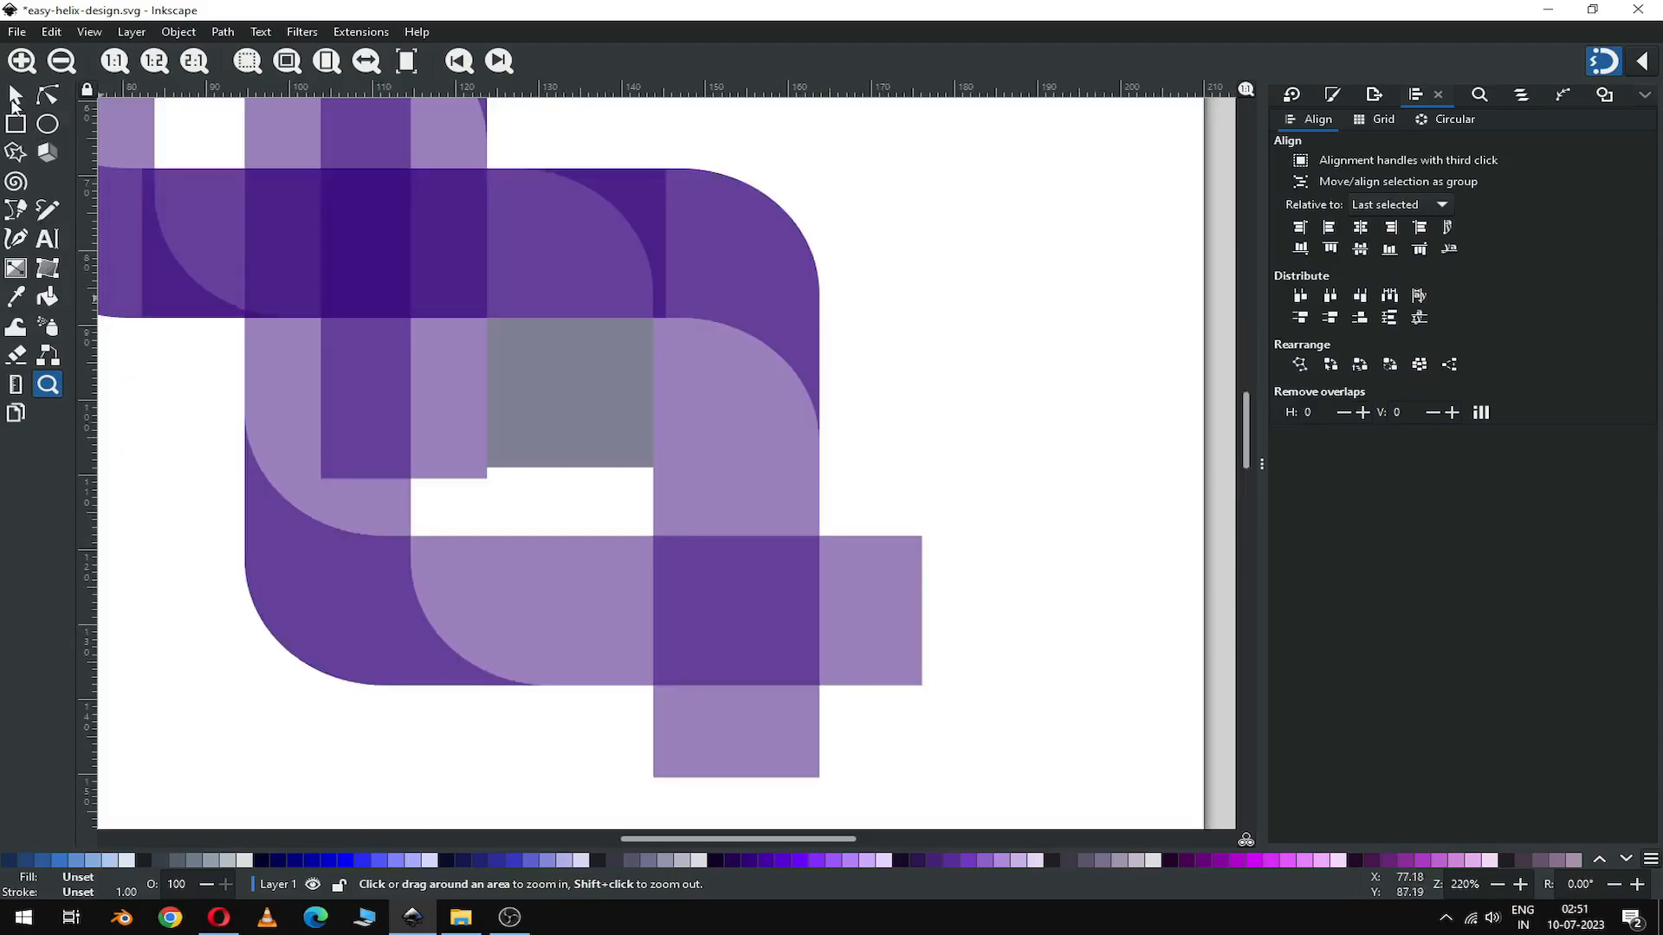
click(15, 96)
drag(363, 575, 425, 494)
key(z)
drag(257, 401, 950, 601)
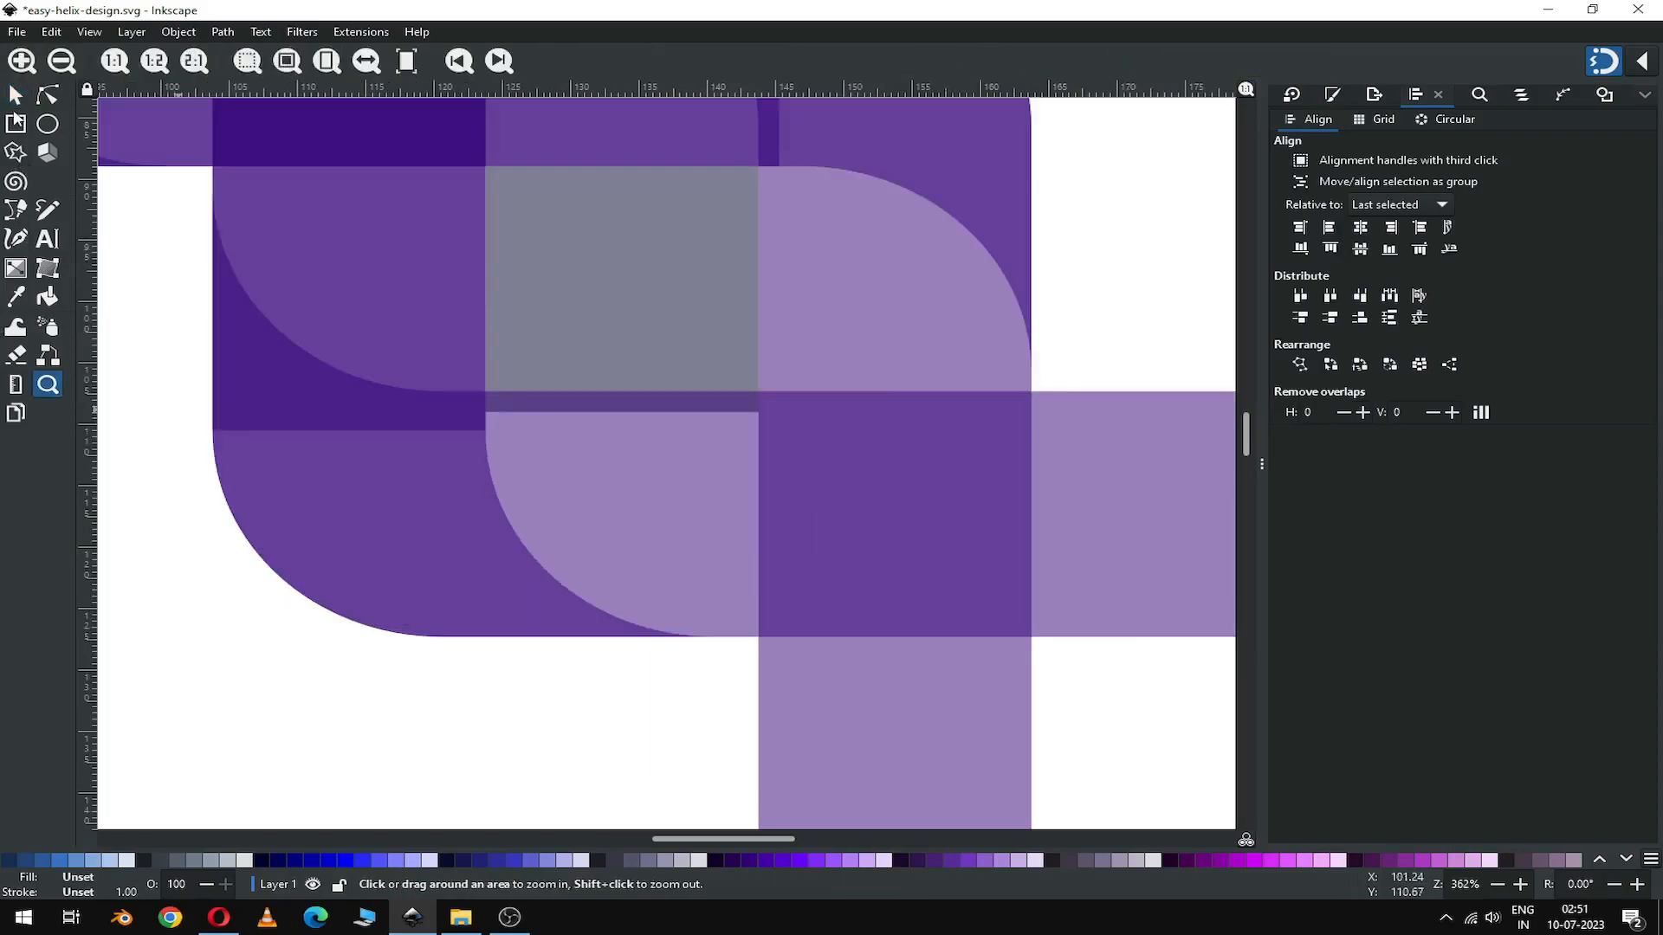
click(14, 94)
drag(583, 474, 580, 487)
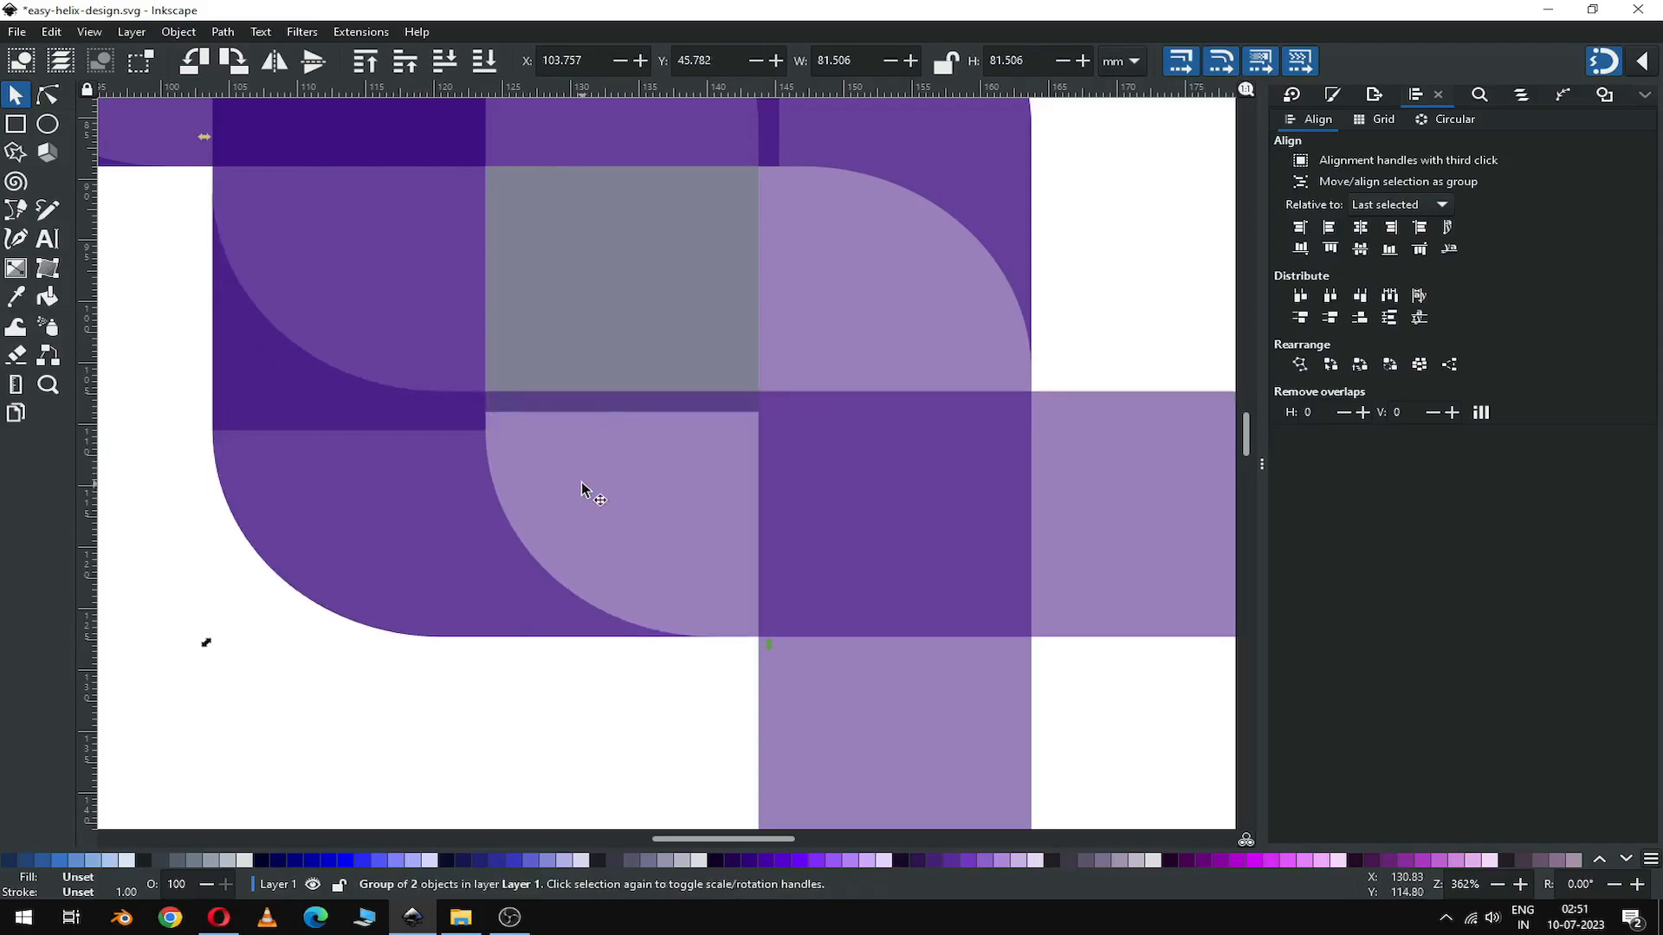
Step: Lower the L-shaped copy to Y 47.463 mm so its horizontal band meets the square's bottom edge
key(z)
drag(489, 329, 754, 485)
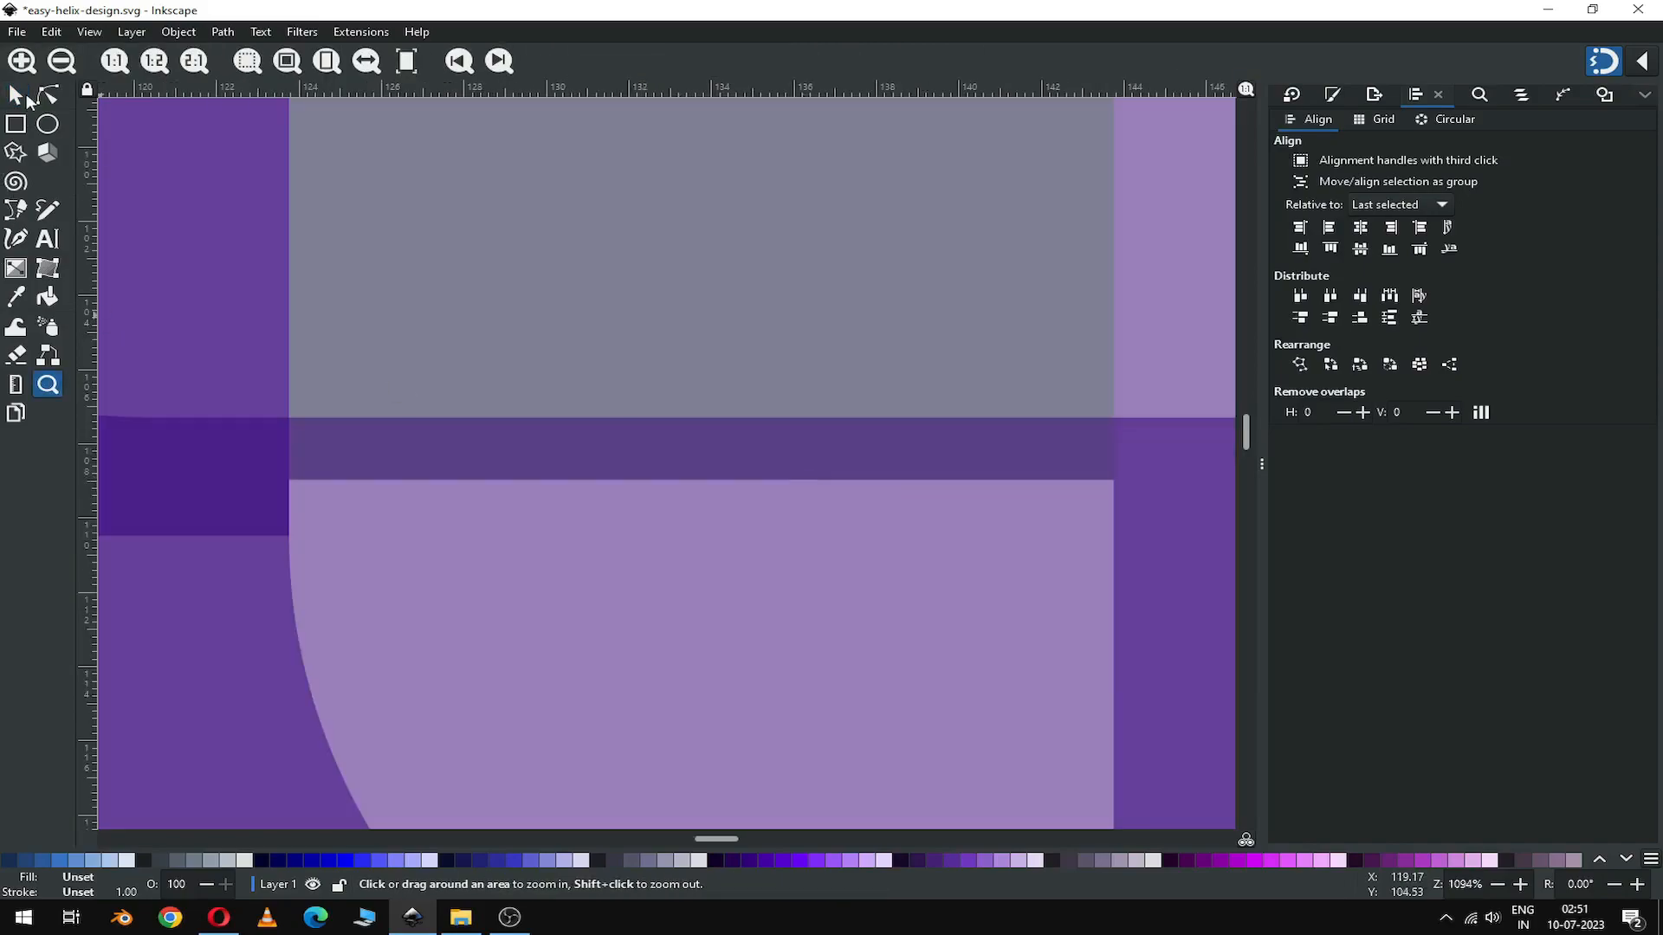
click(26, 98)
drag(780, 560, 768, 615)
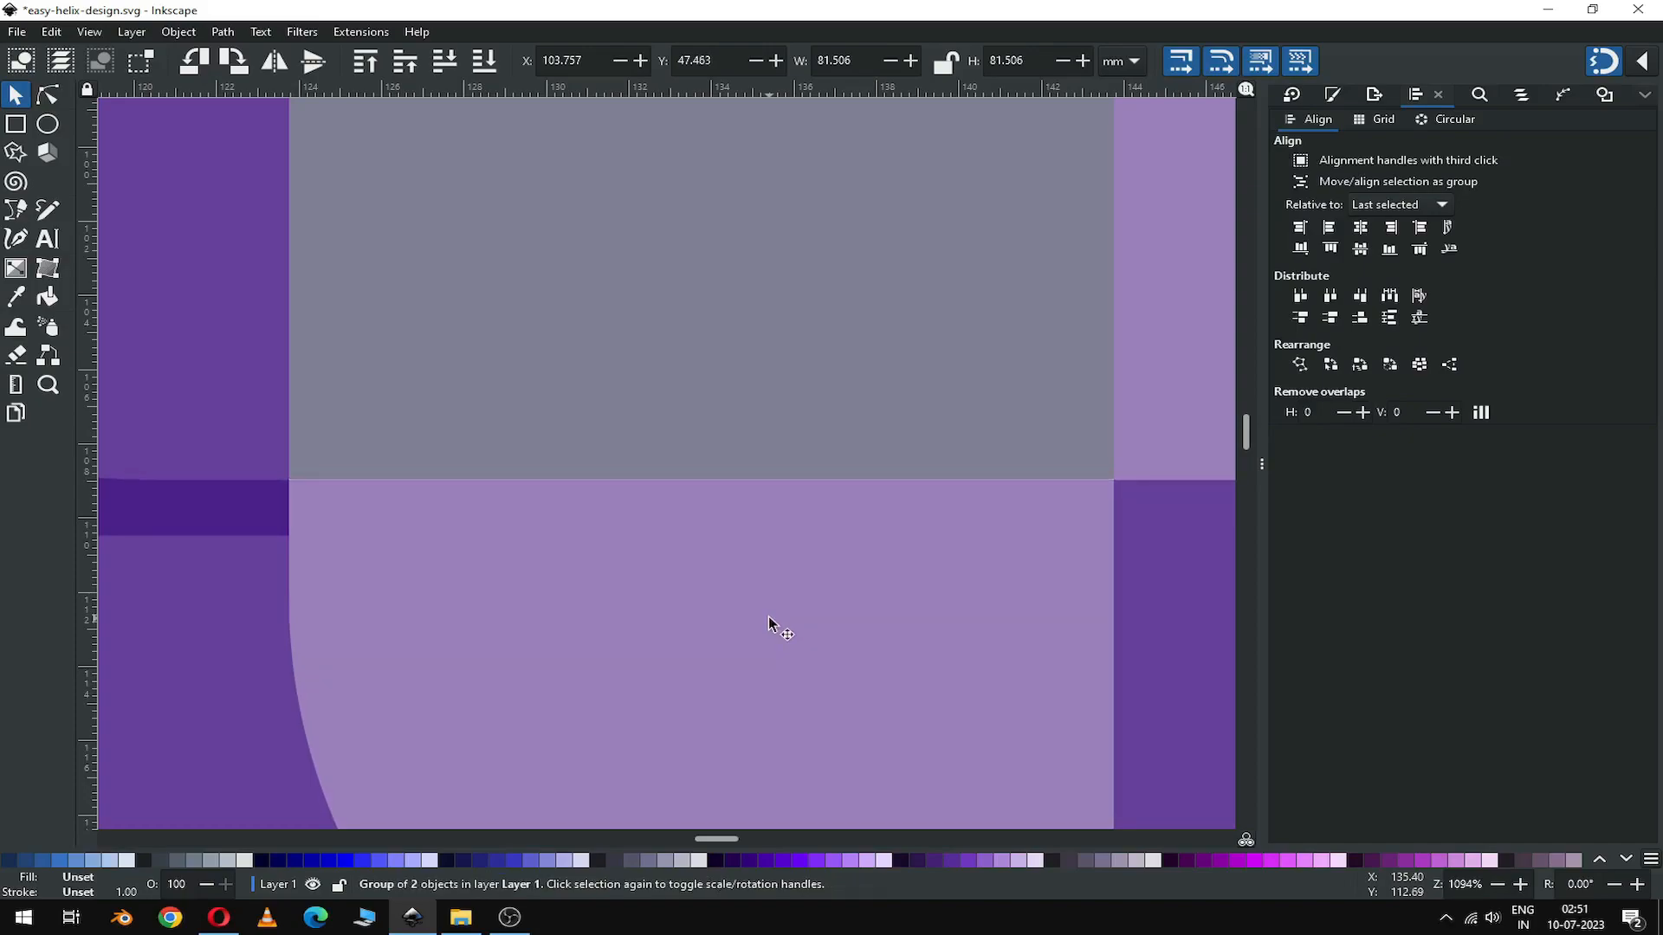
scroll(768, 621, down, 8)
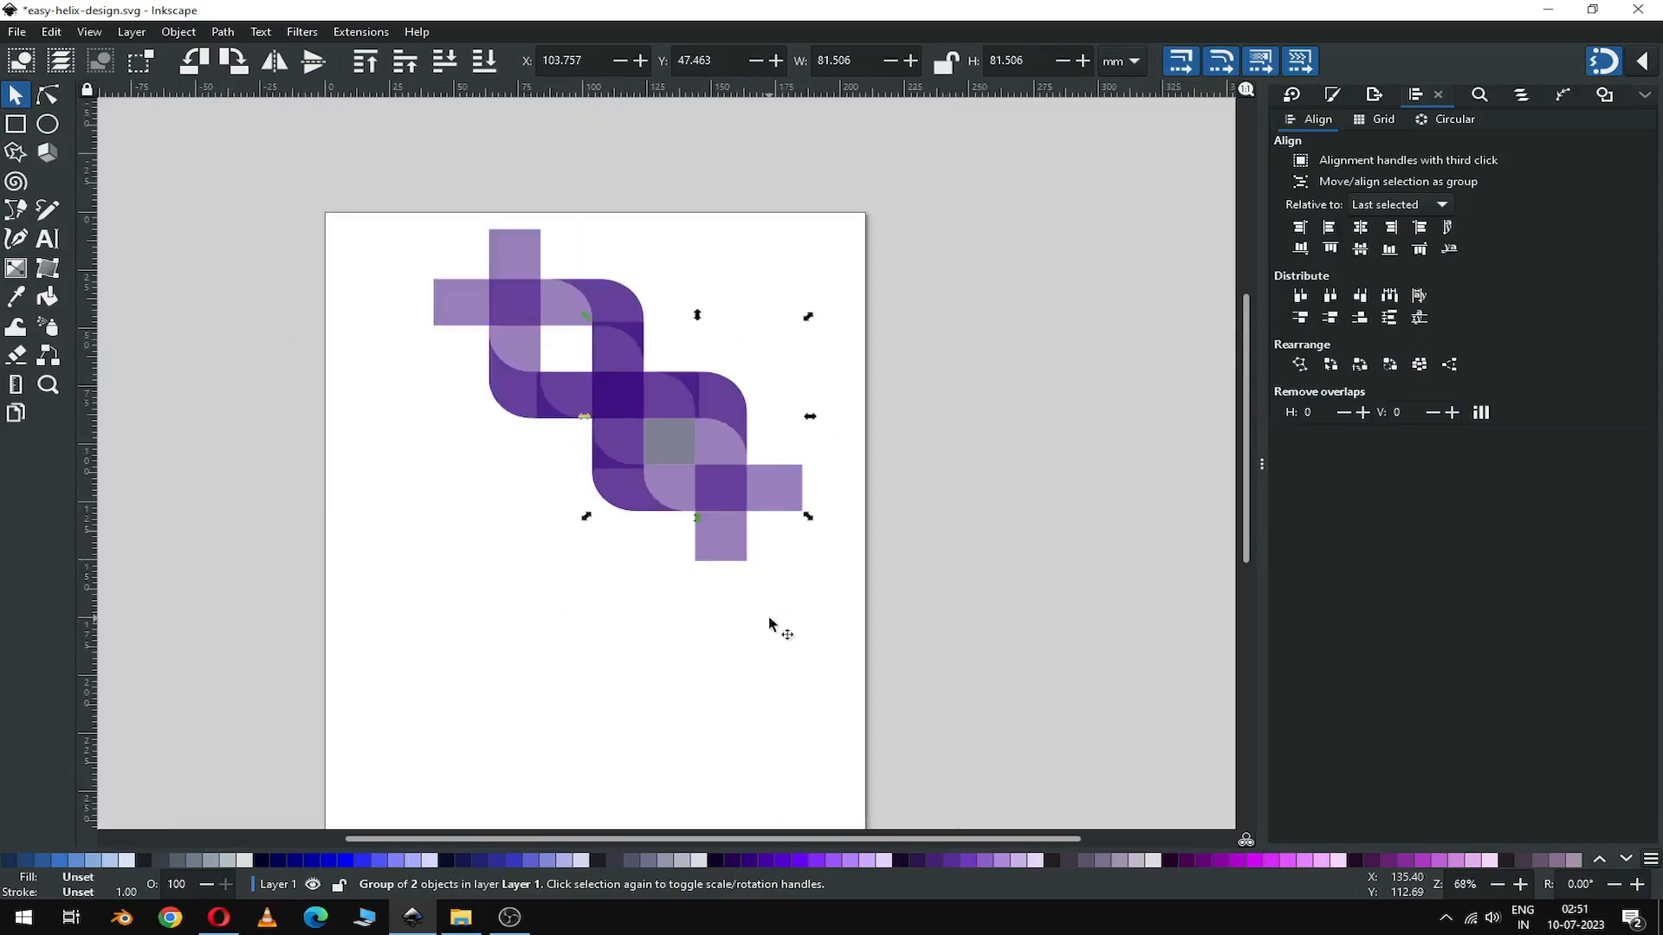
Step: Pull the 20 mm square out of the helix opening and delete it
click(781, 629)
drag(677, 449, 501, 587)
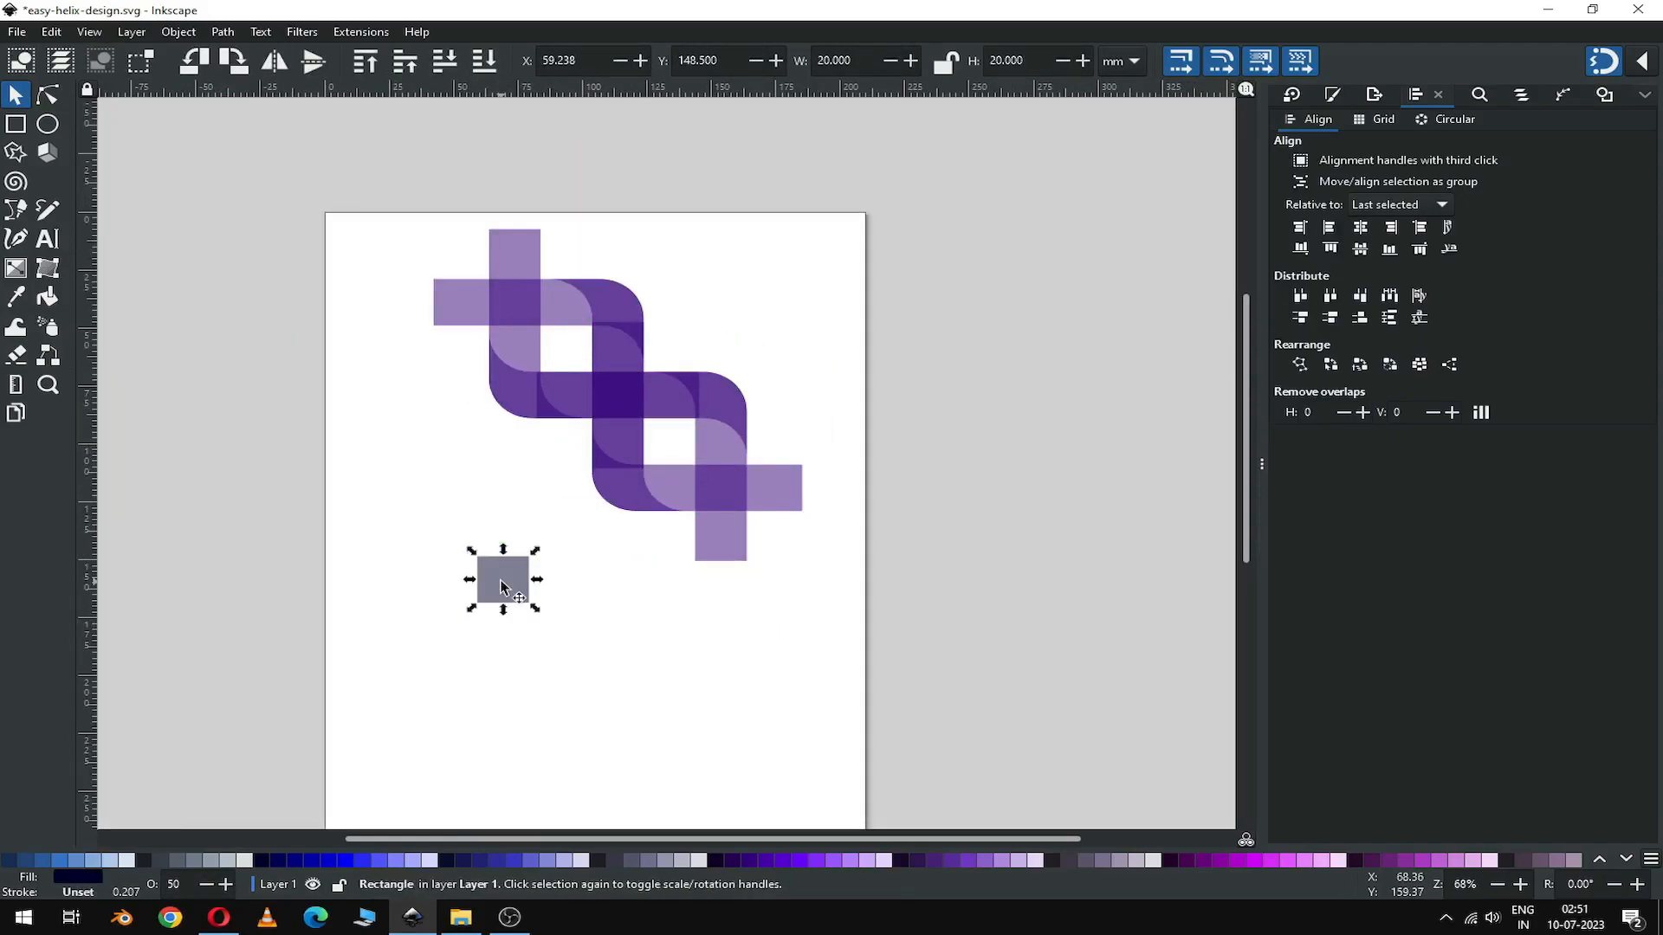
key(Delete)
Step: Ungroup all four band groups into individual paths and save the document
drag(364, 169, 938, 653)
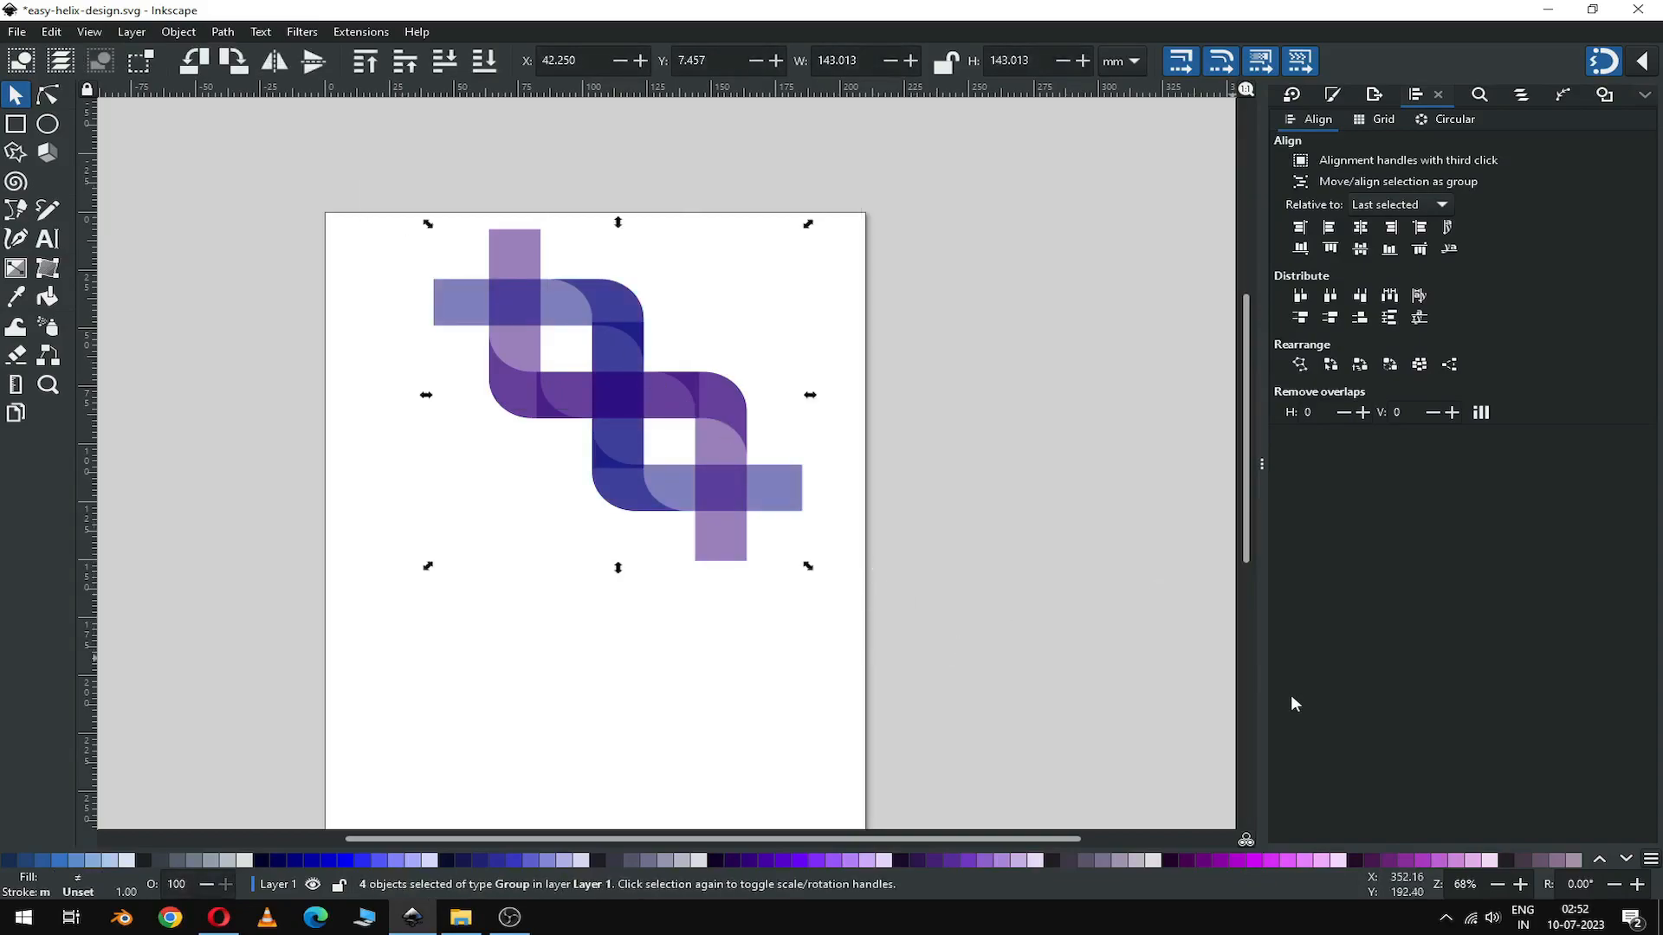
click(1372, 95)
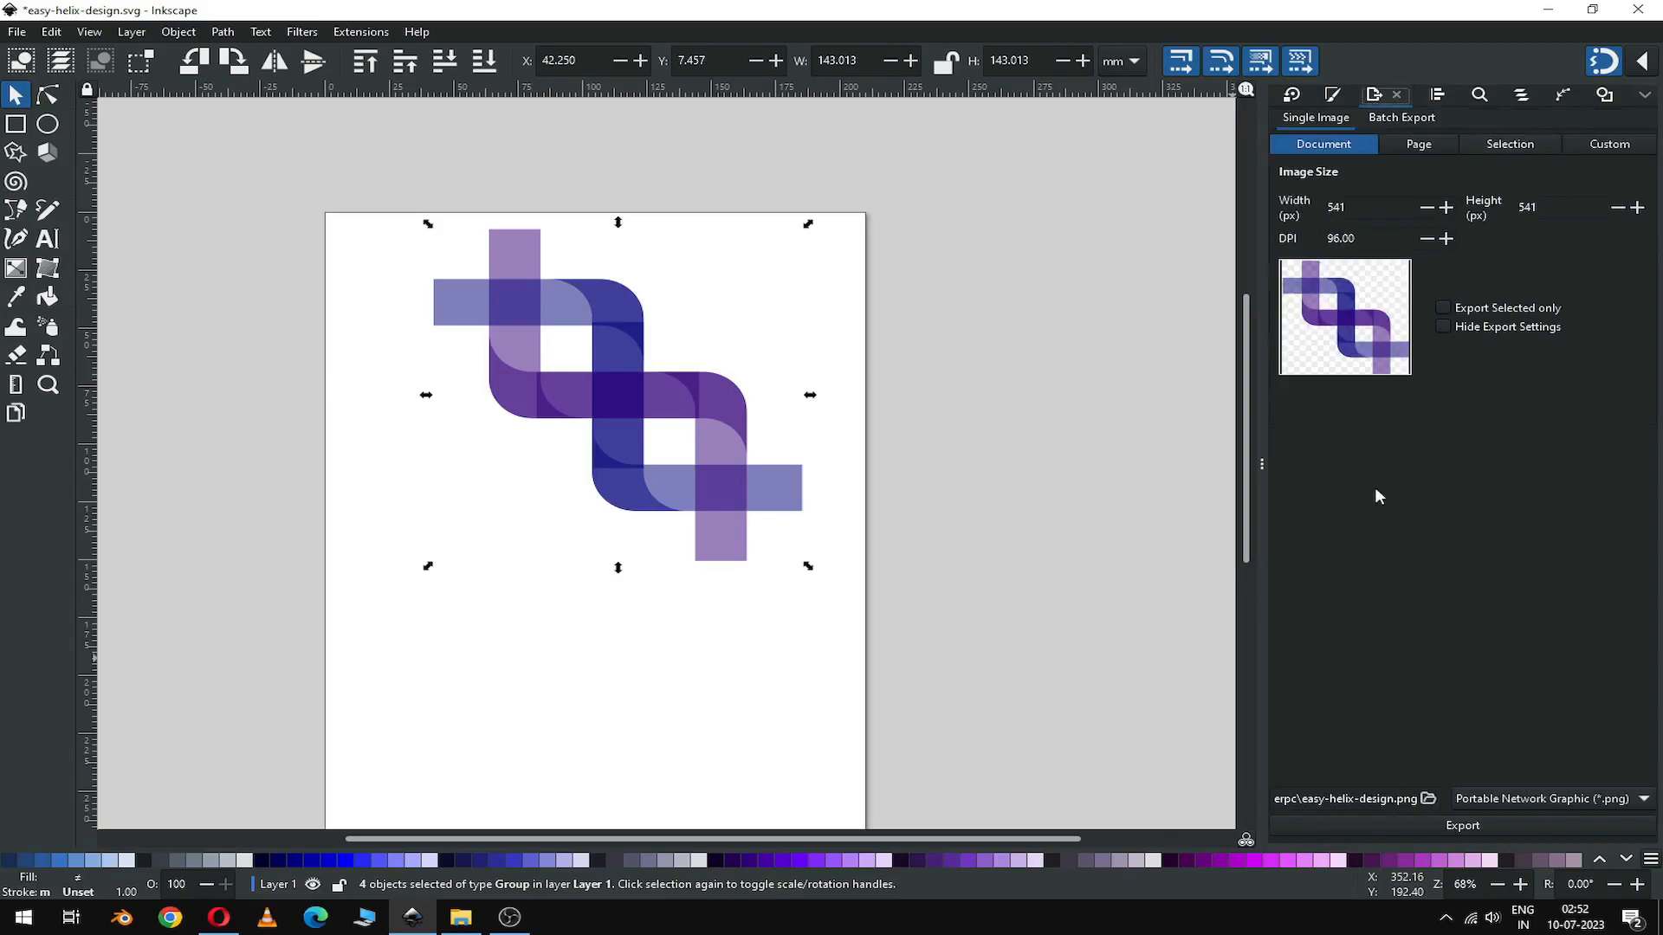
click(1334, 95)
mouse_move(382, 197)
mouse_down()
mouse_move(876, 561)
mouse_move(920, 626)
mouse_up()
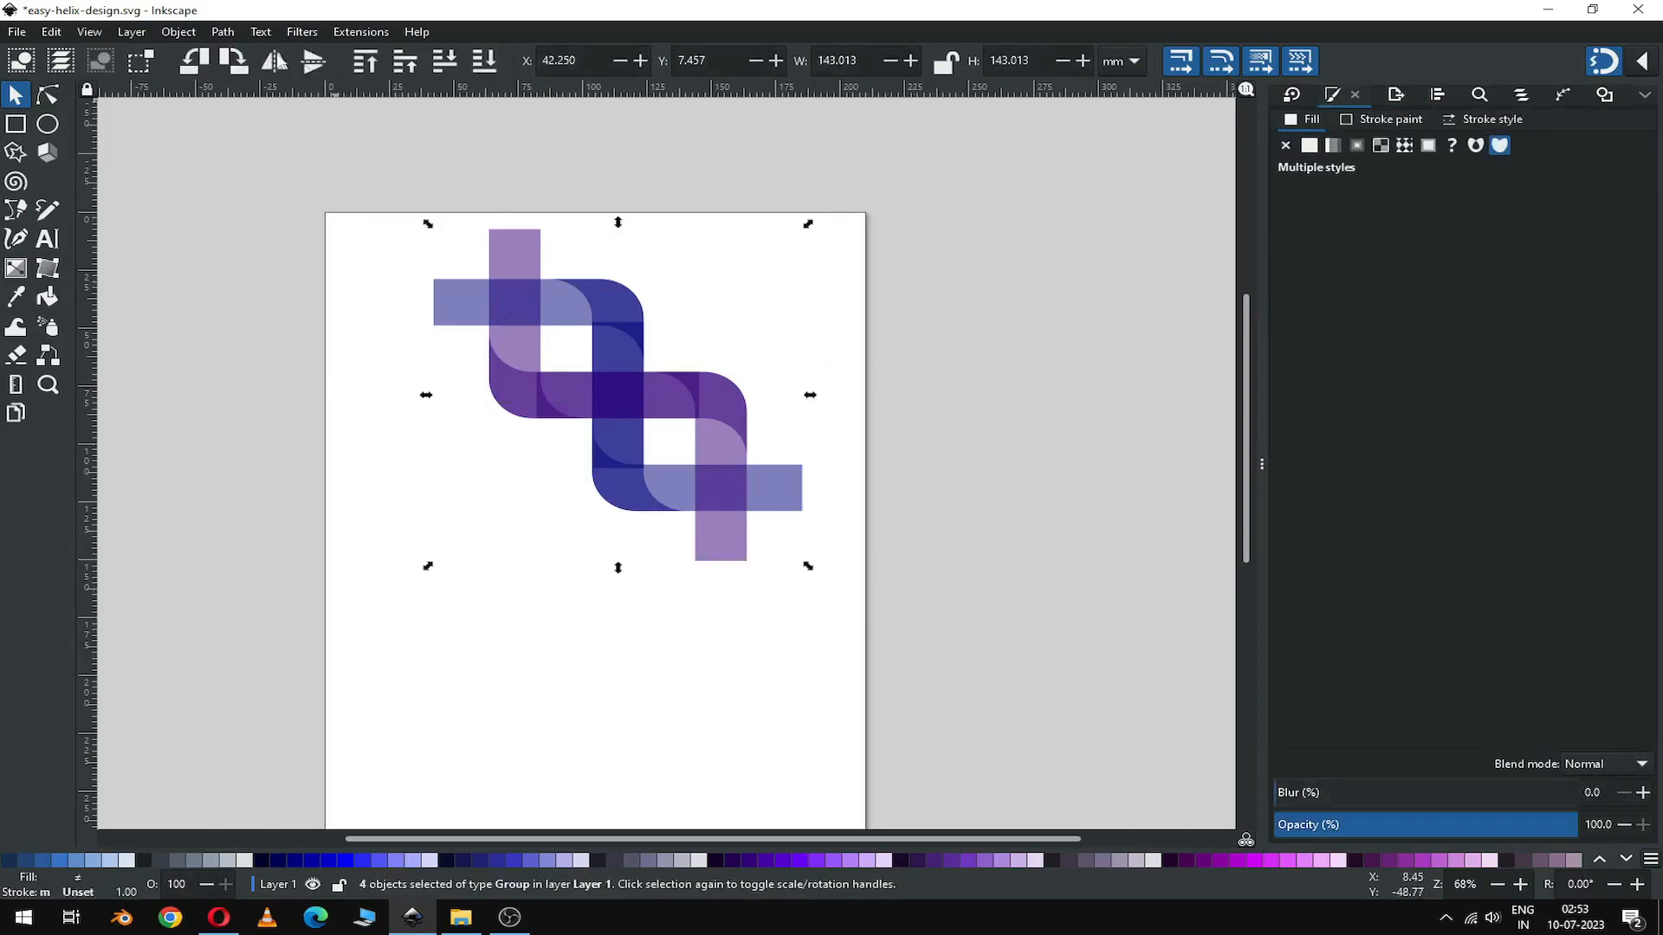
click(180, 32)
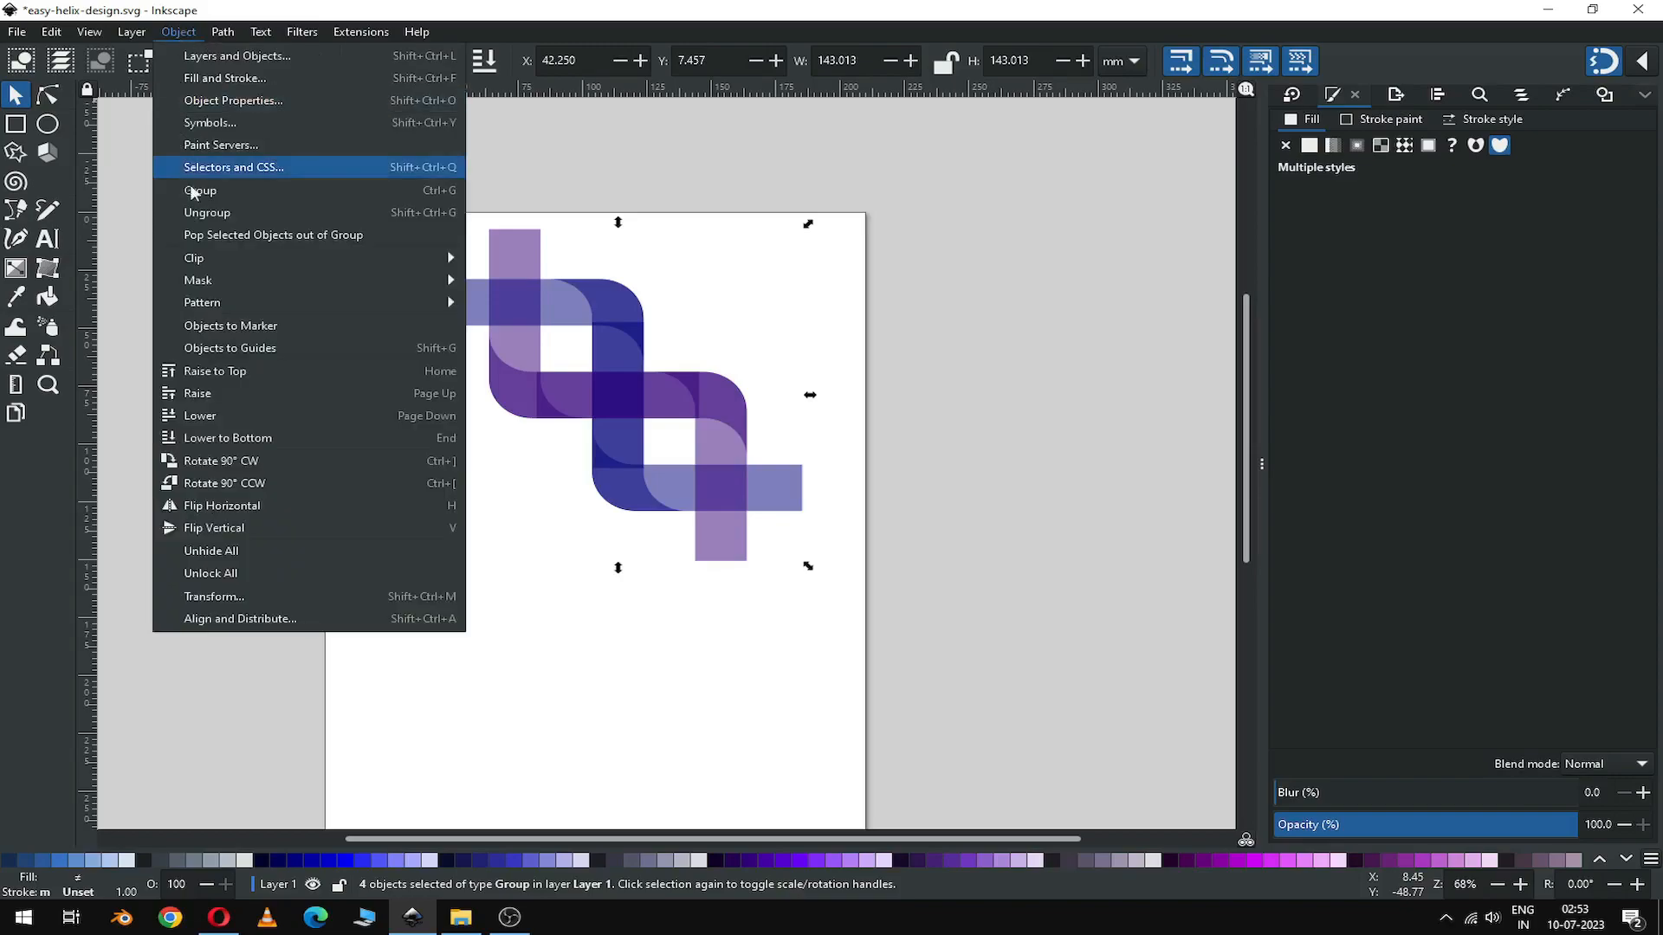
click(206, 212)
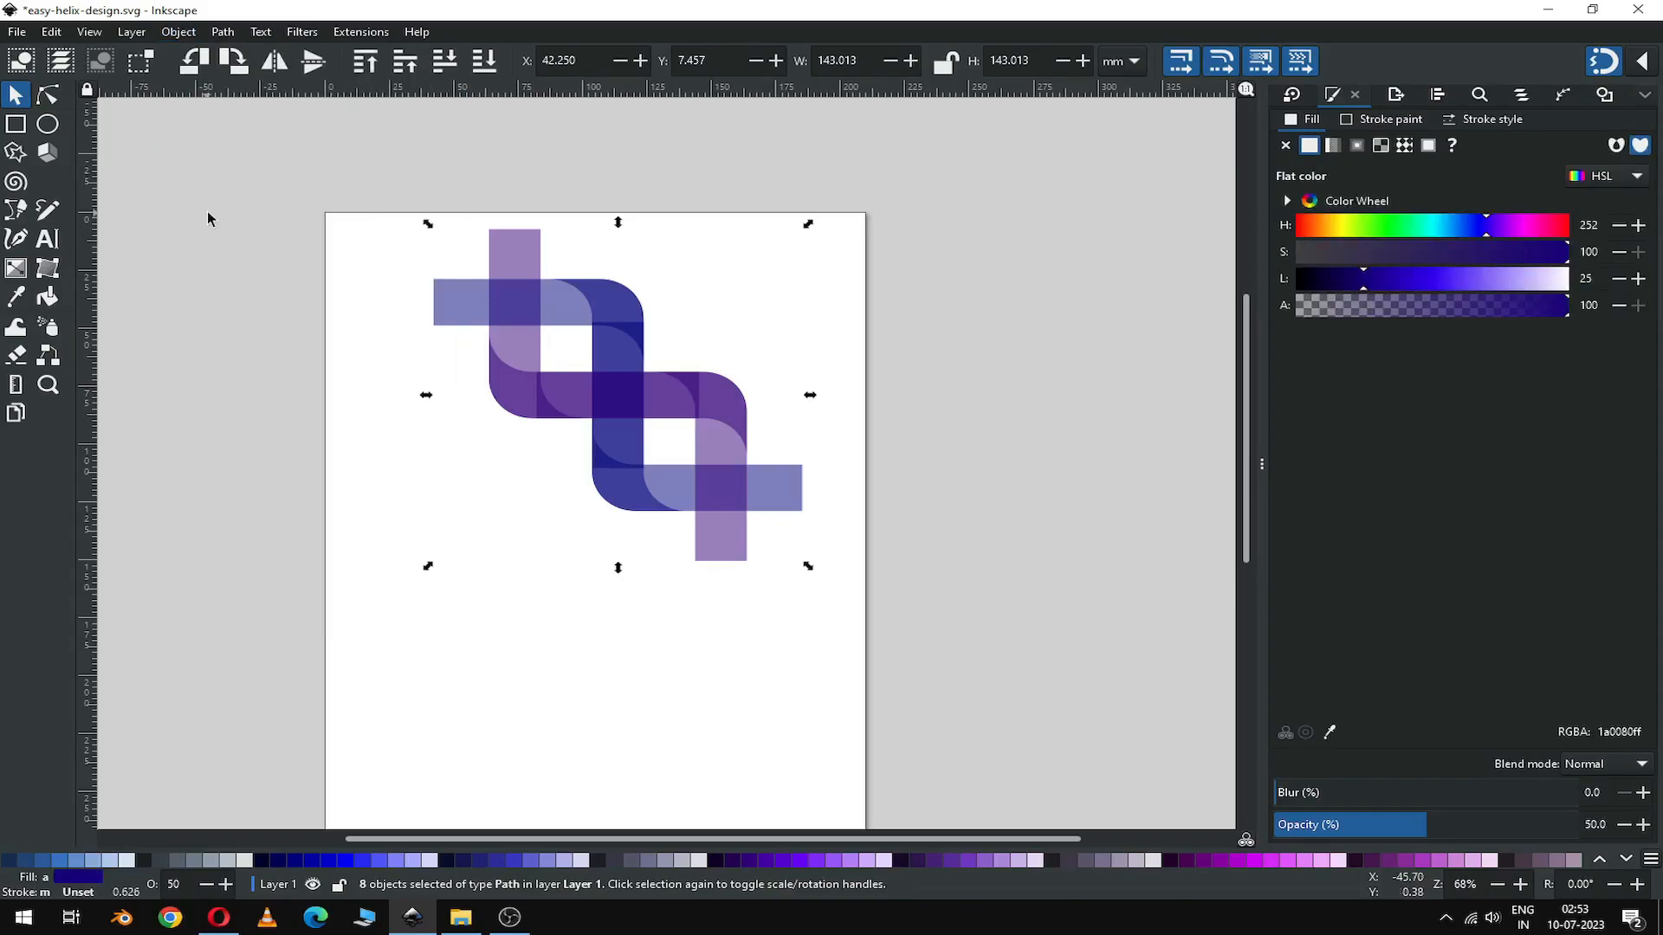
click(180, 32)
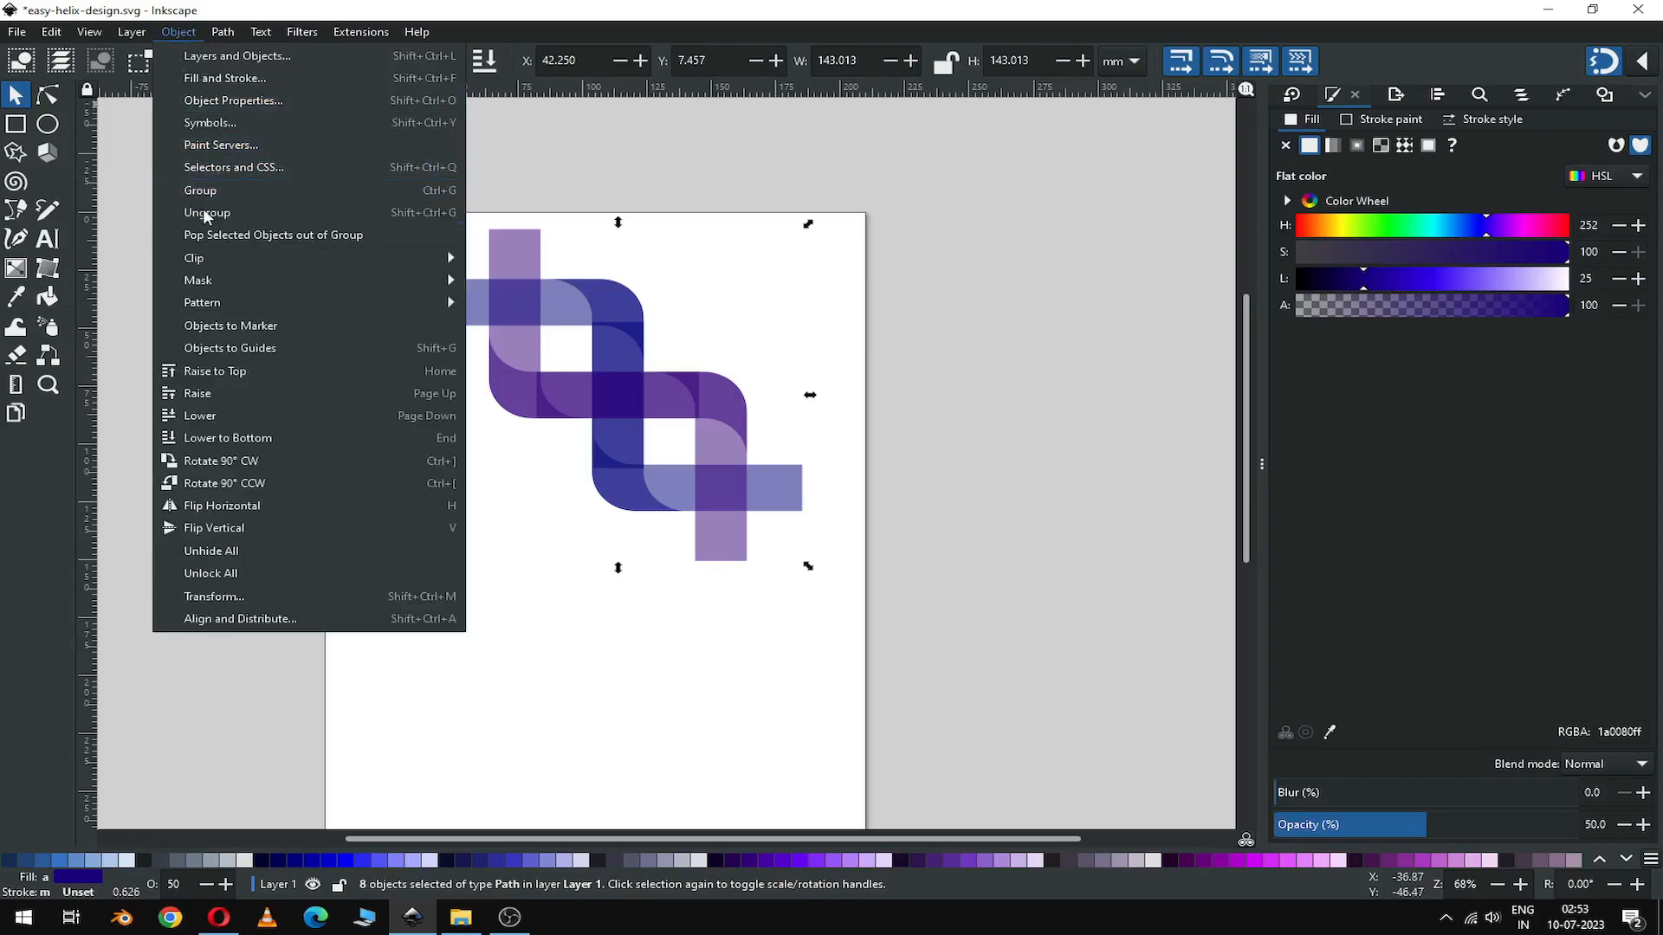
click(205, 212)
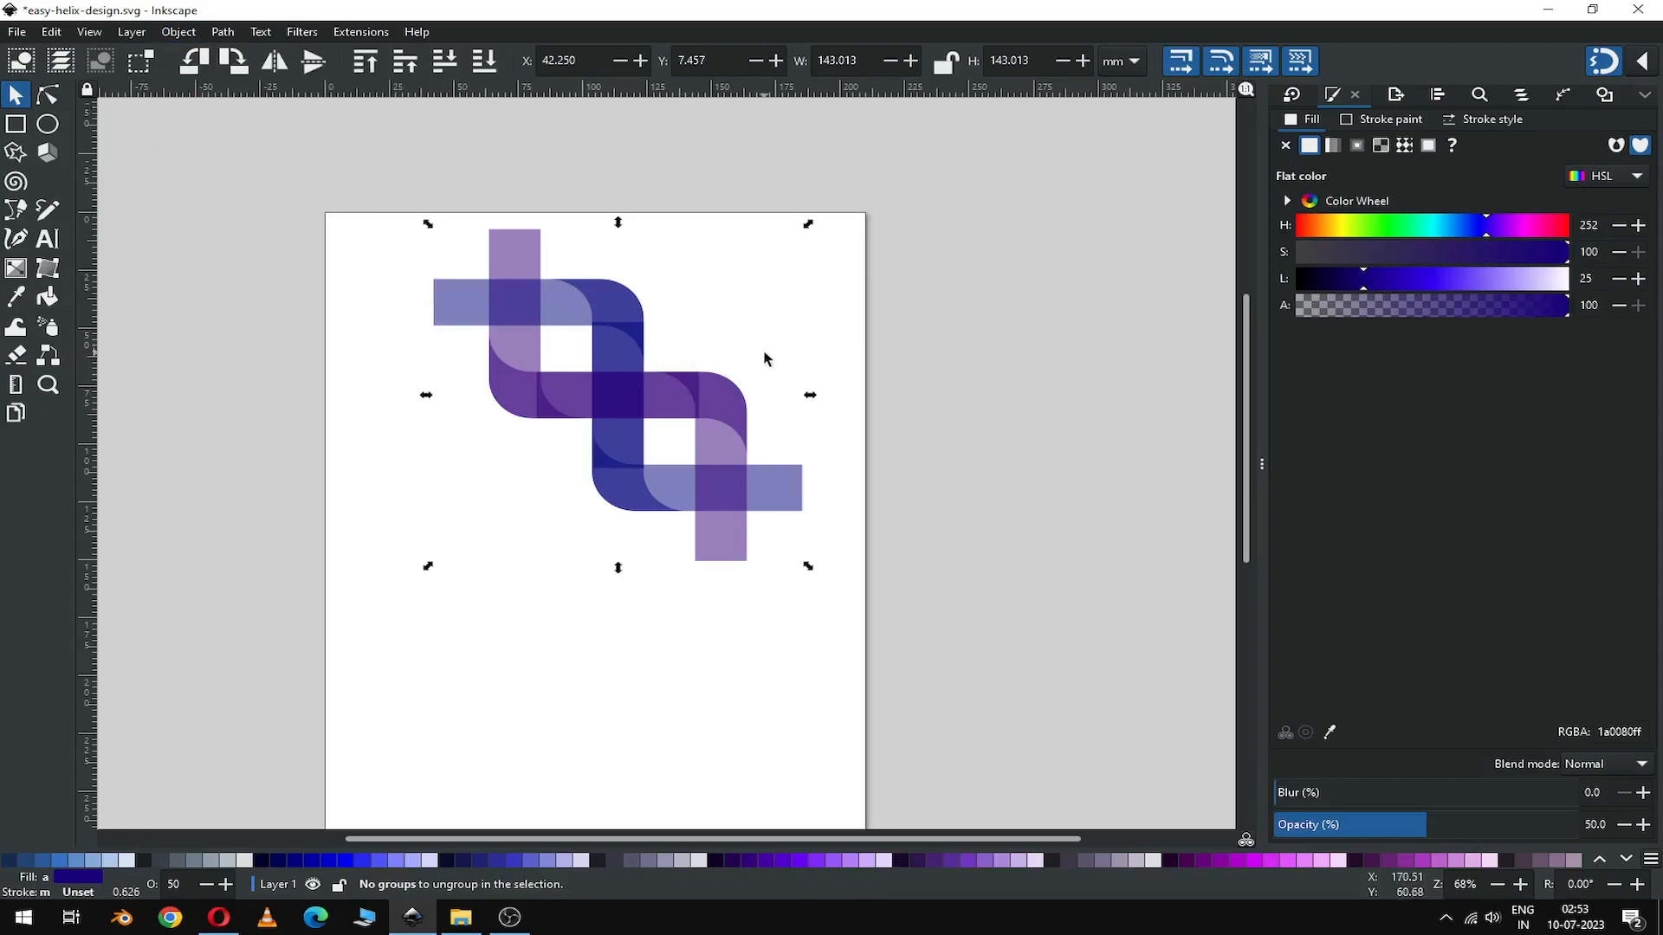
key(Escape)
key(ctrl+s)
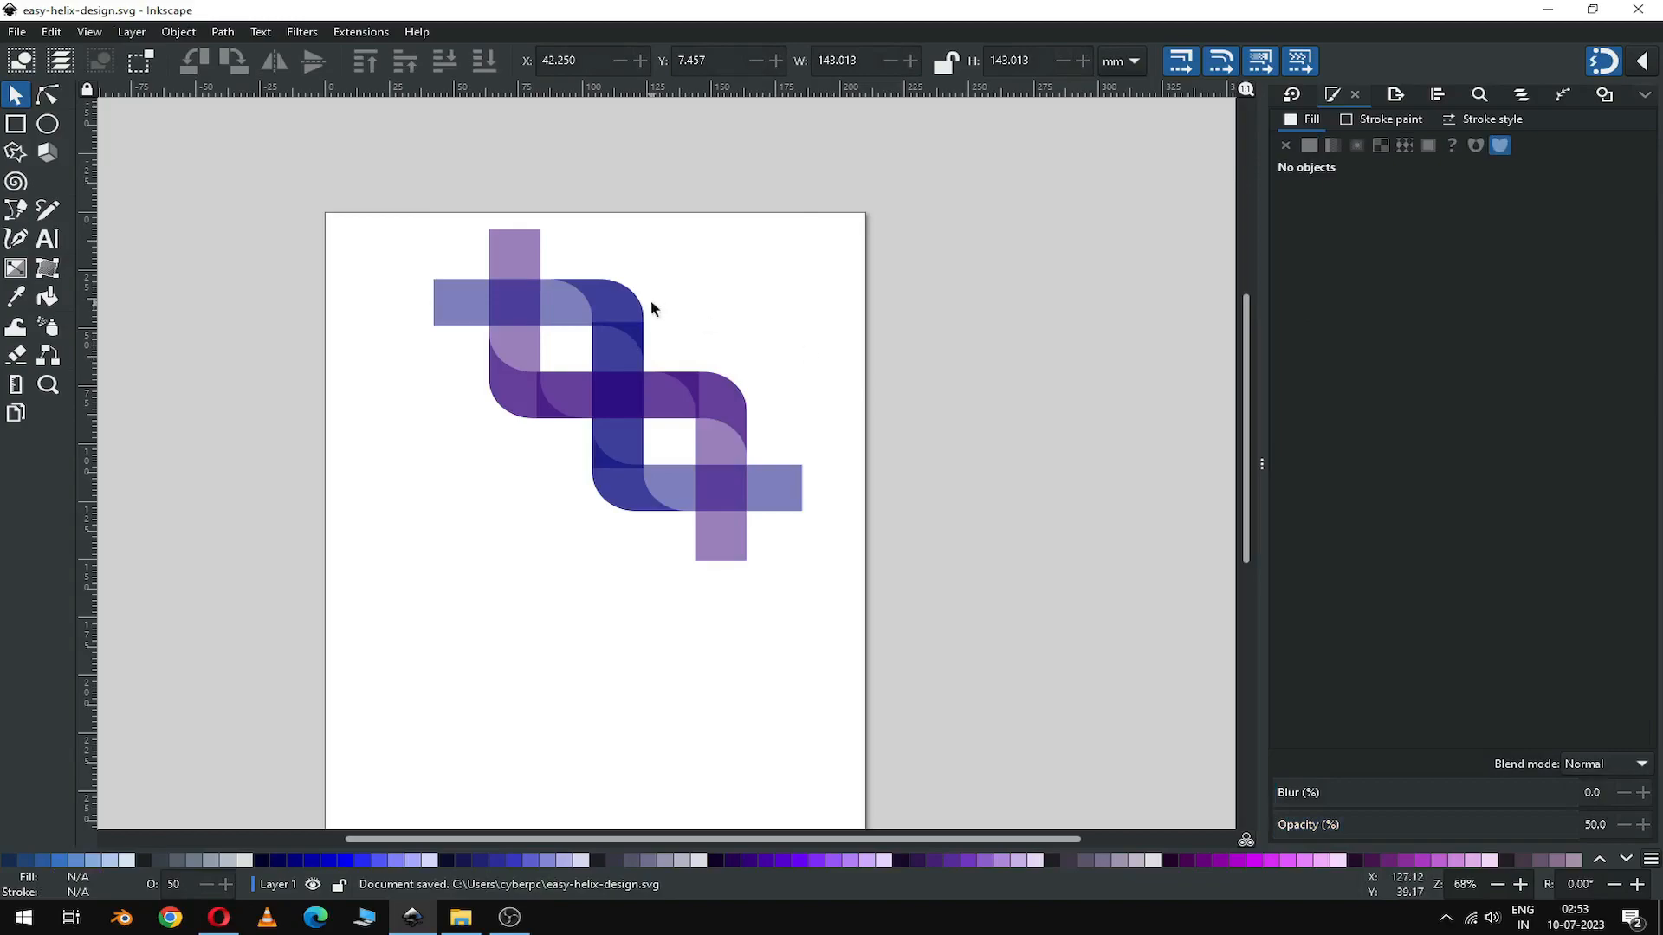
Step: Unite the two overlapping purple horizontal paths at the middle of the helix into one path with Union
click(519, 395)
shift+click(723, 403)
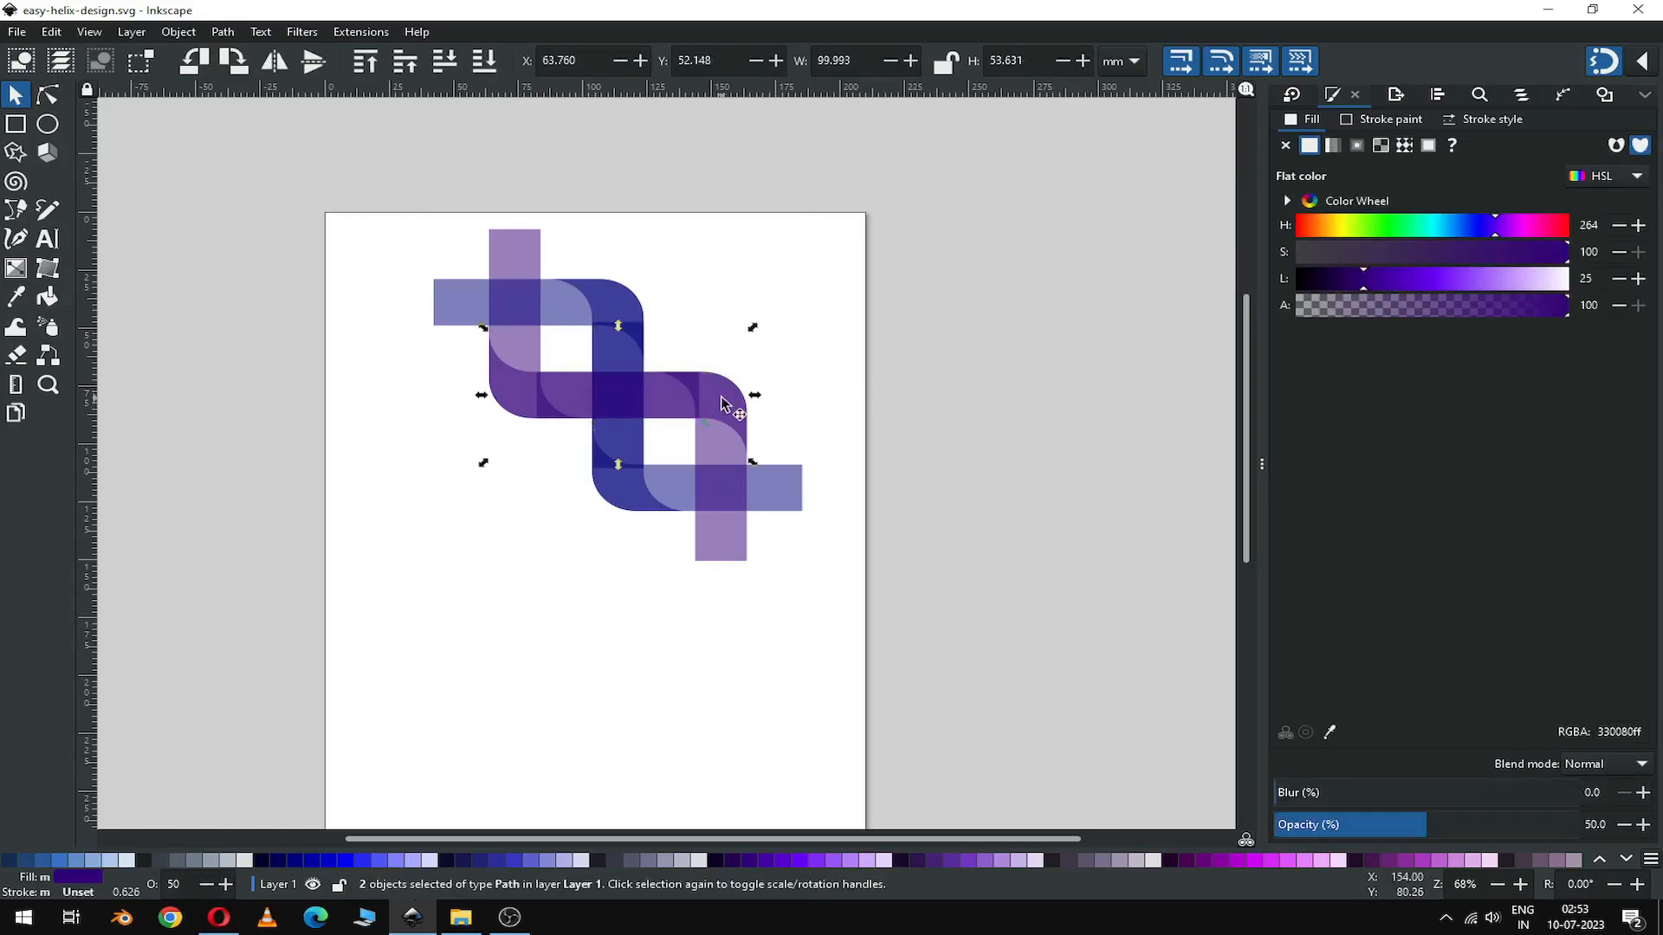
click(220, 33)
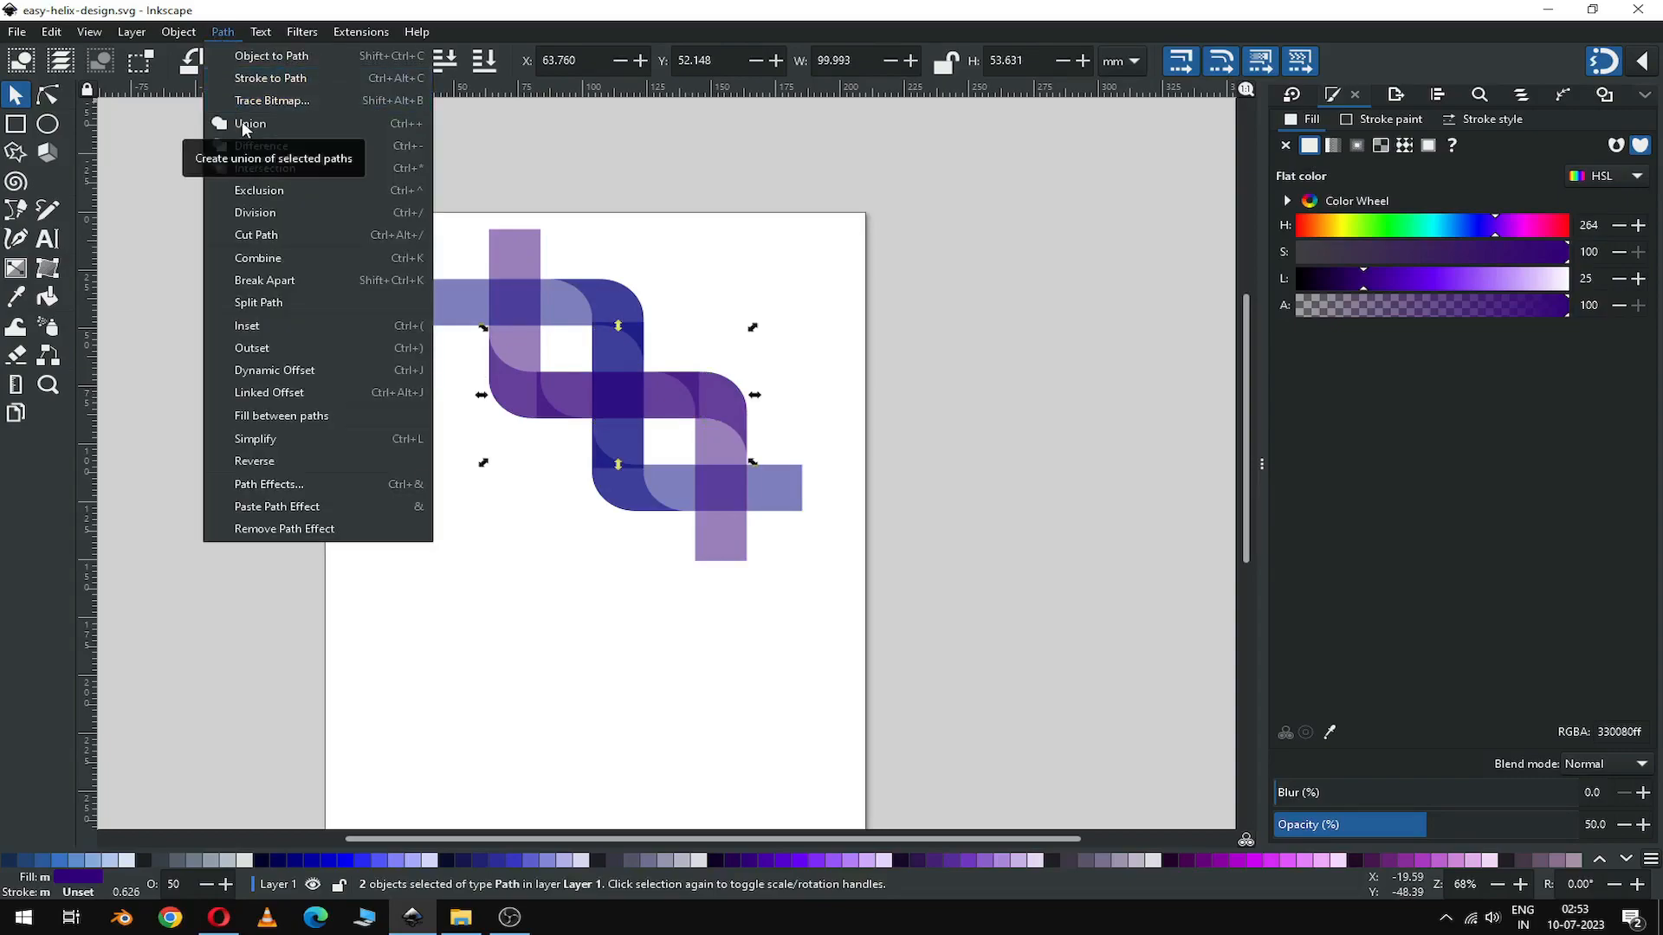
click(245, 126)
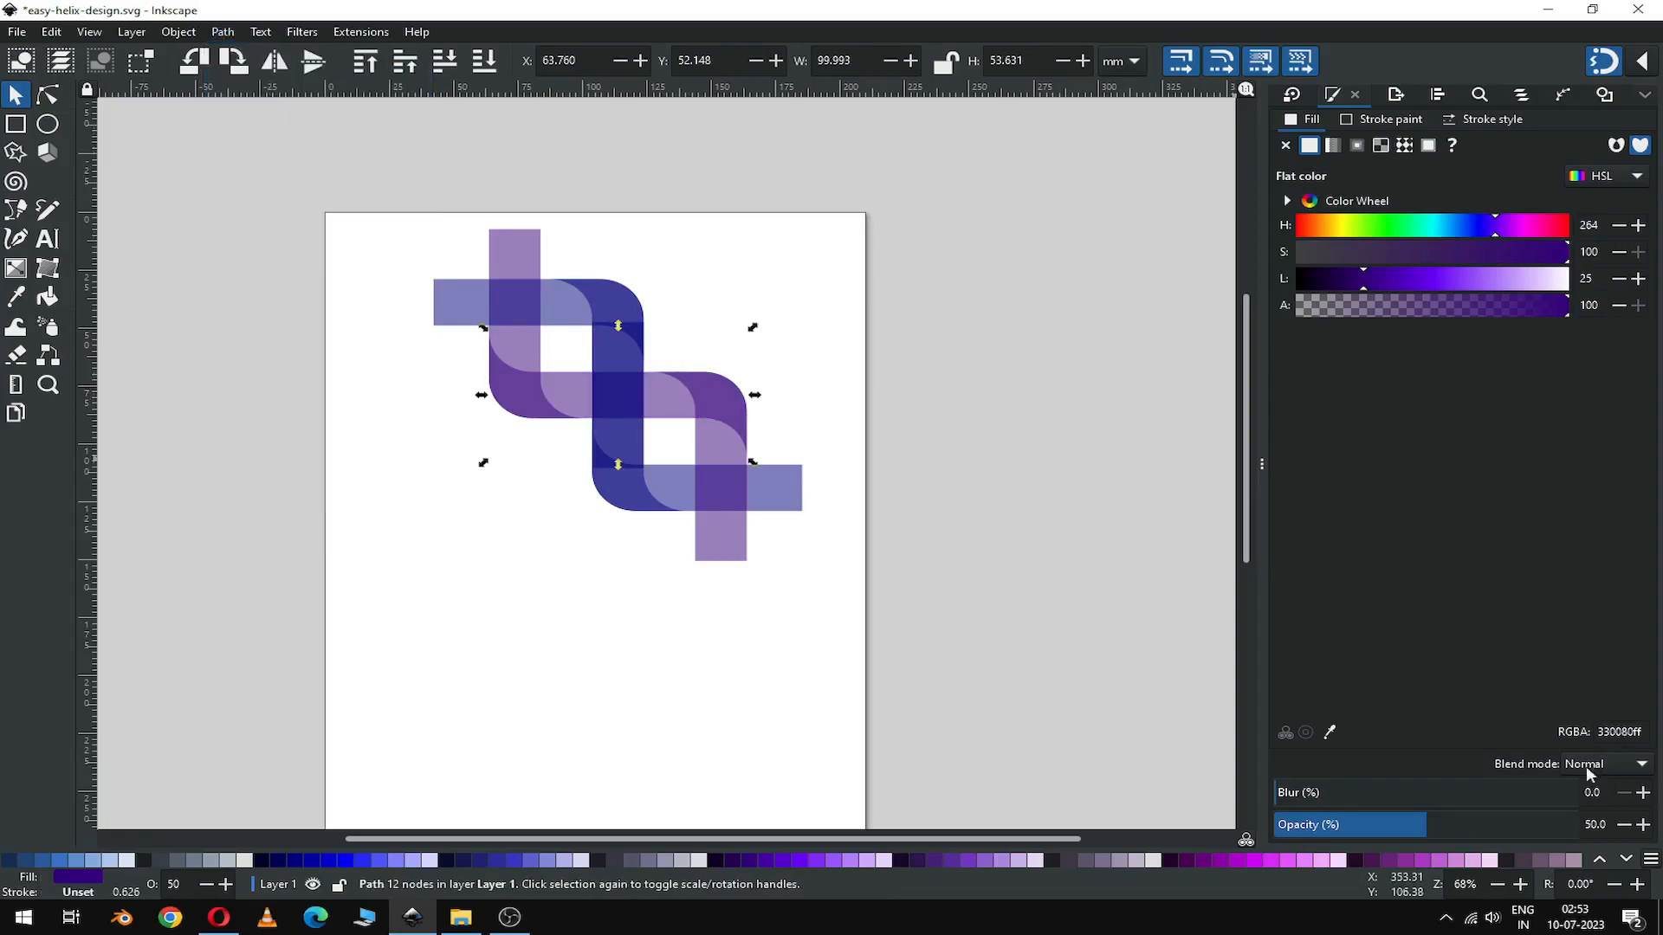
Step: Set the united purple path's opacity to 100% and deselect it
click(1445, 824)
drag(1544, 825, 1634, 823)
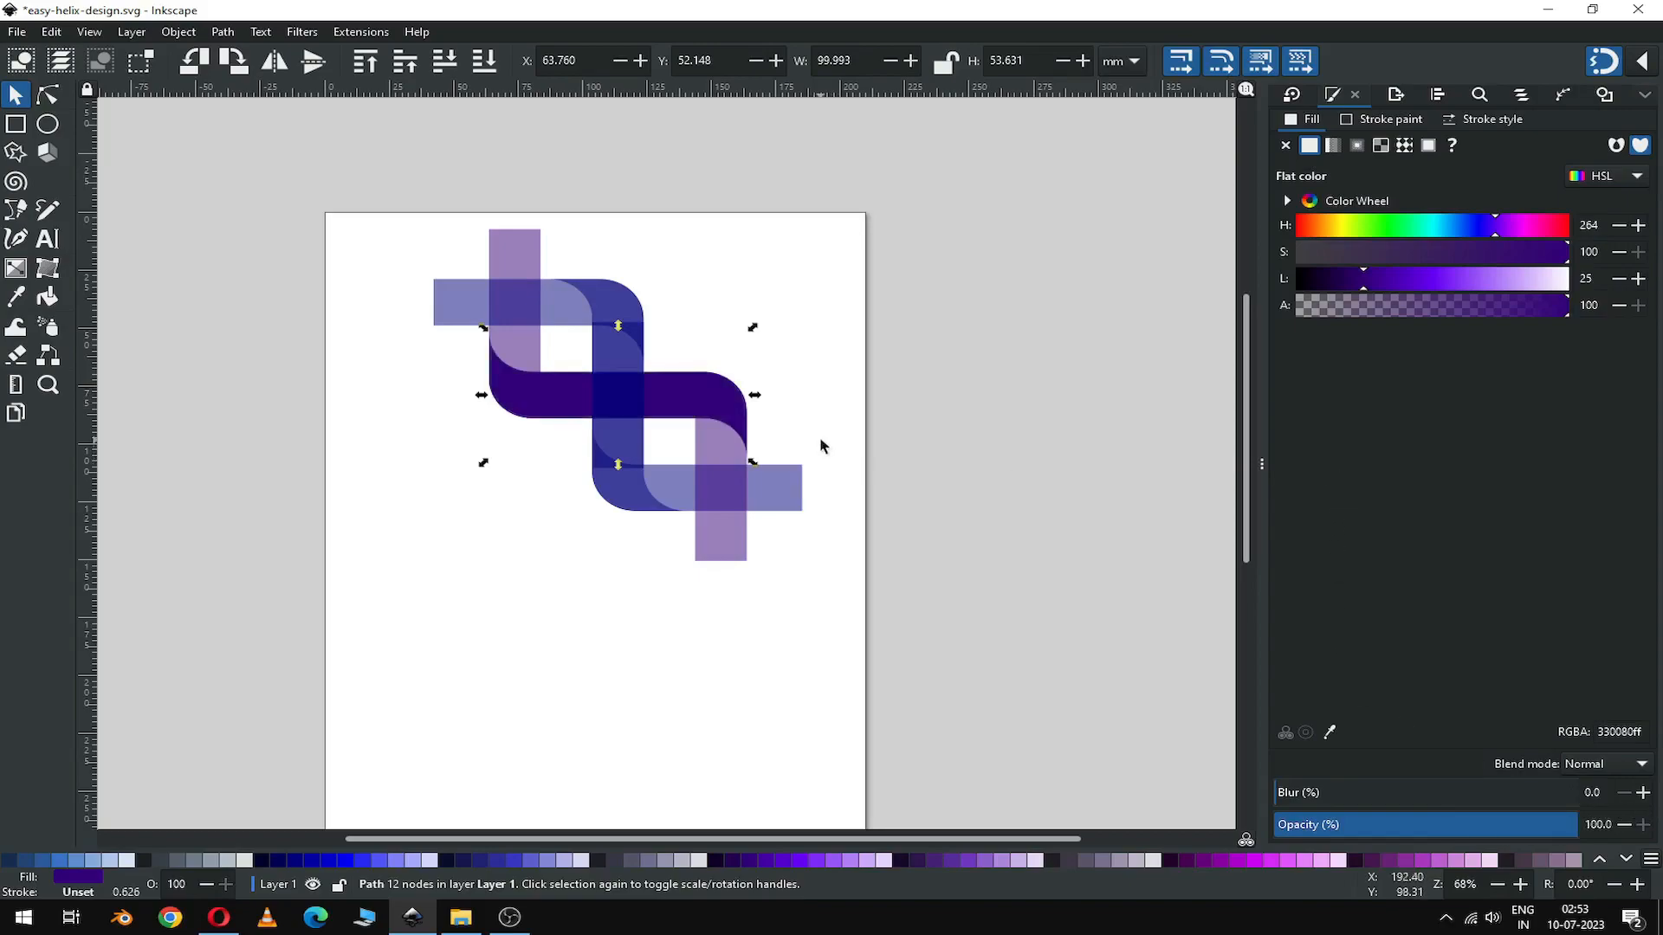
click(948, 383)
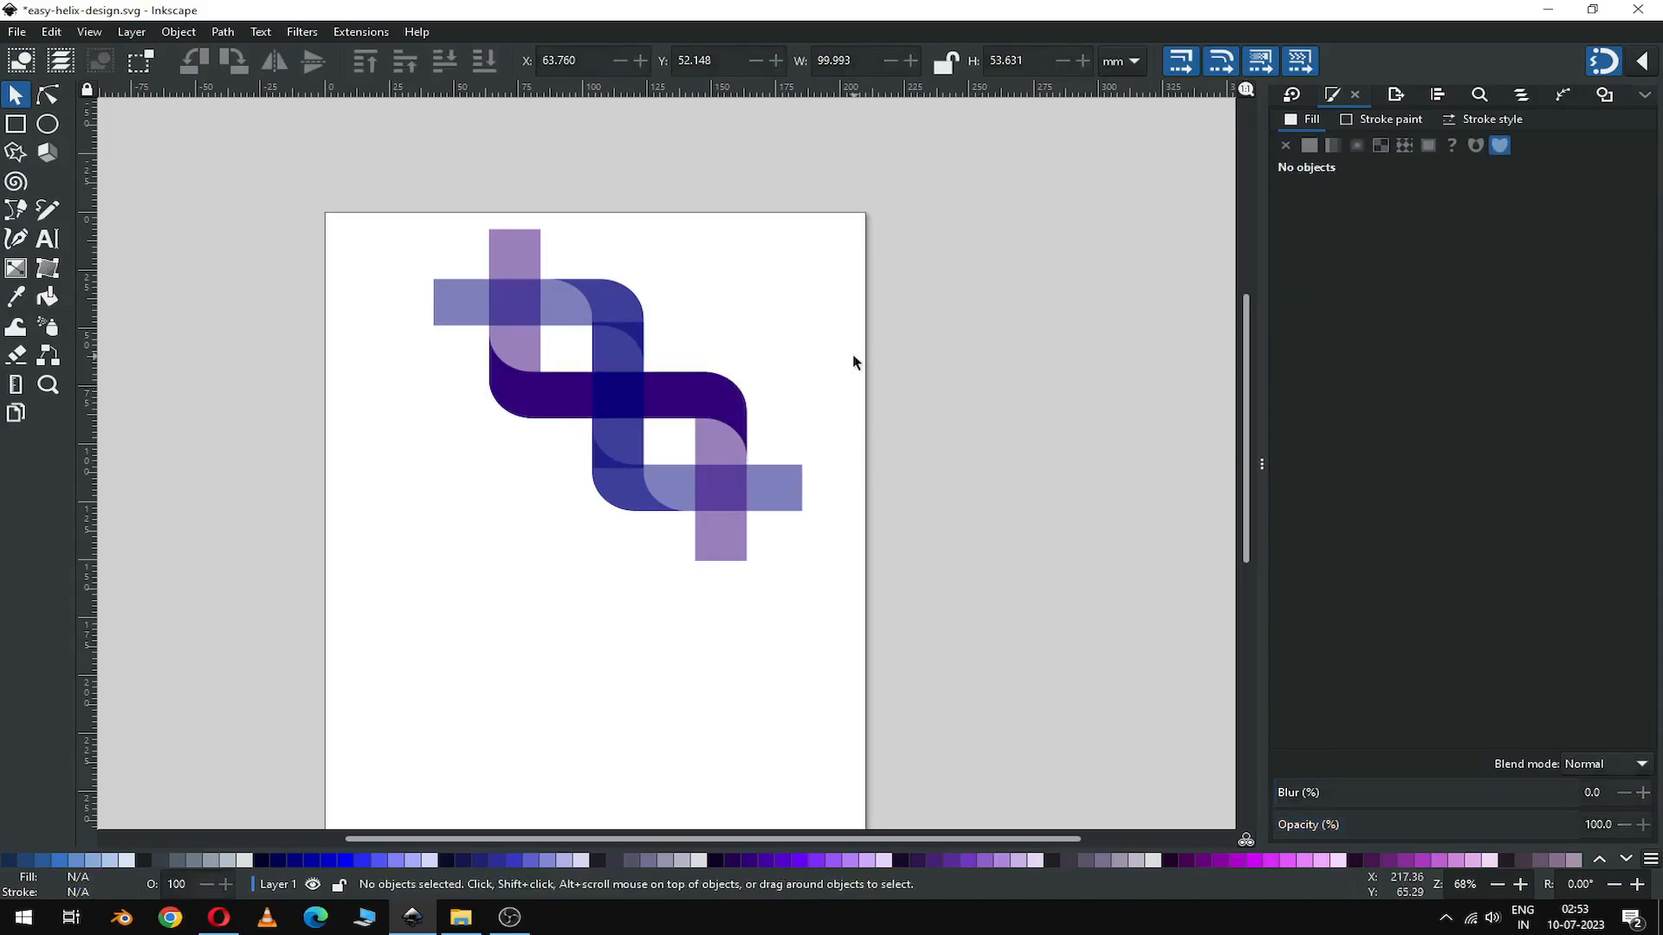
Step: Check the overlapping blue paths around the middle vertical band one by one, moving one aside and undoing that move
click(622, 290)
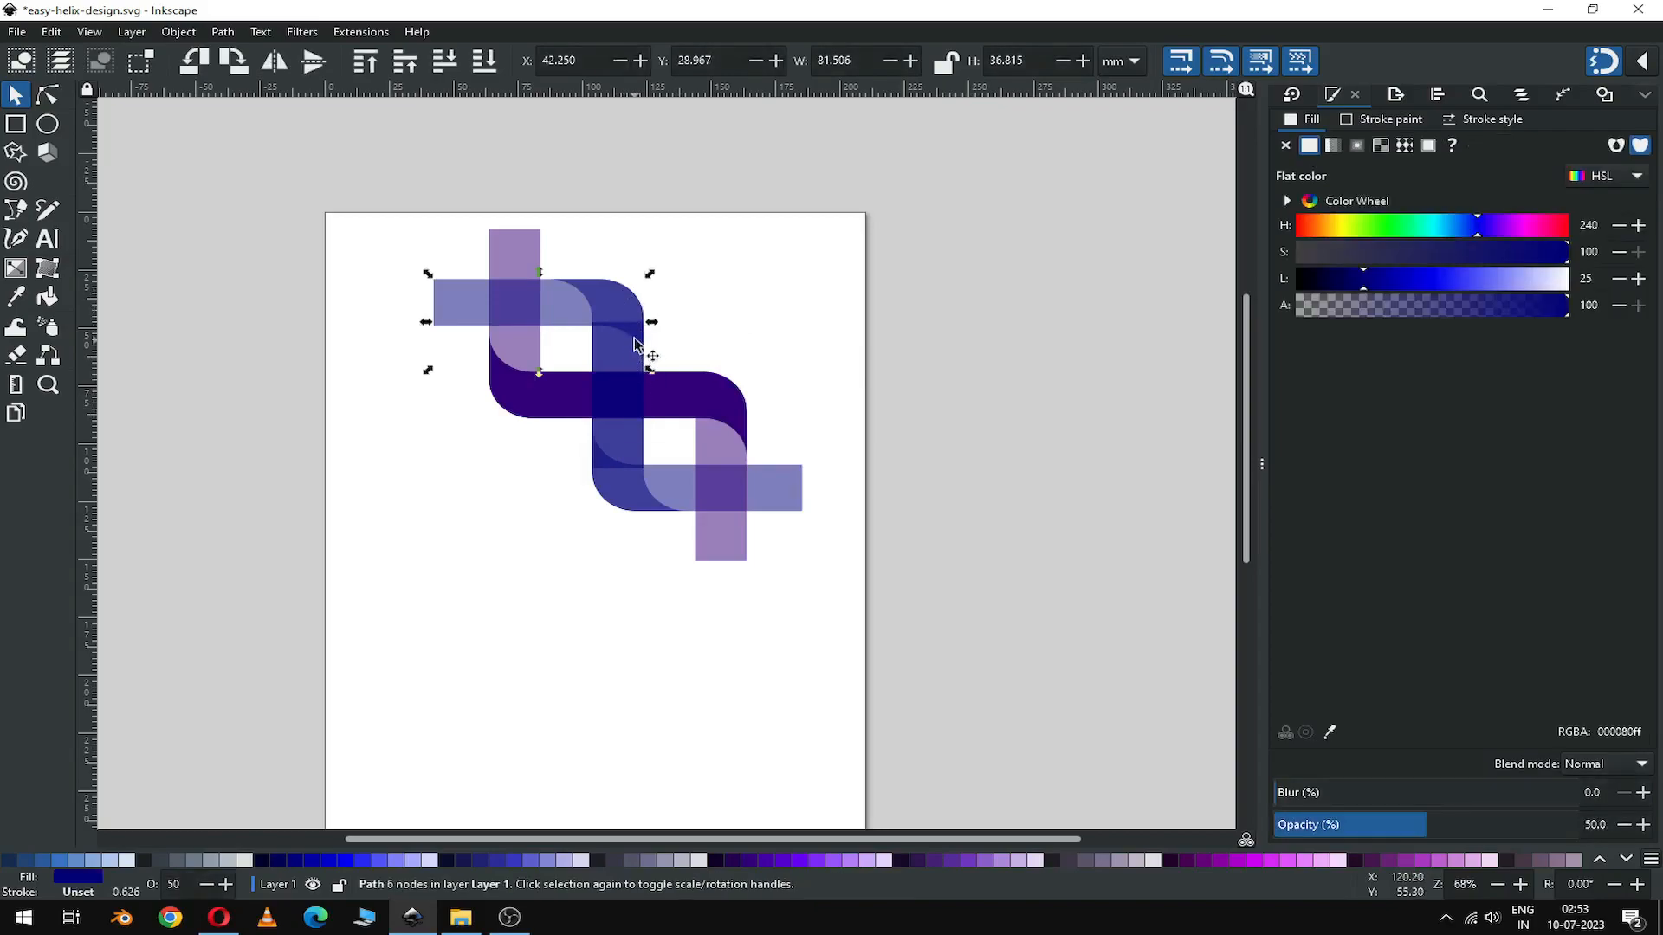
click(698, 285)
click(628, 315)
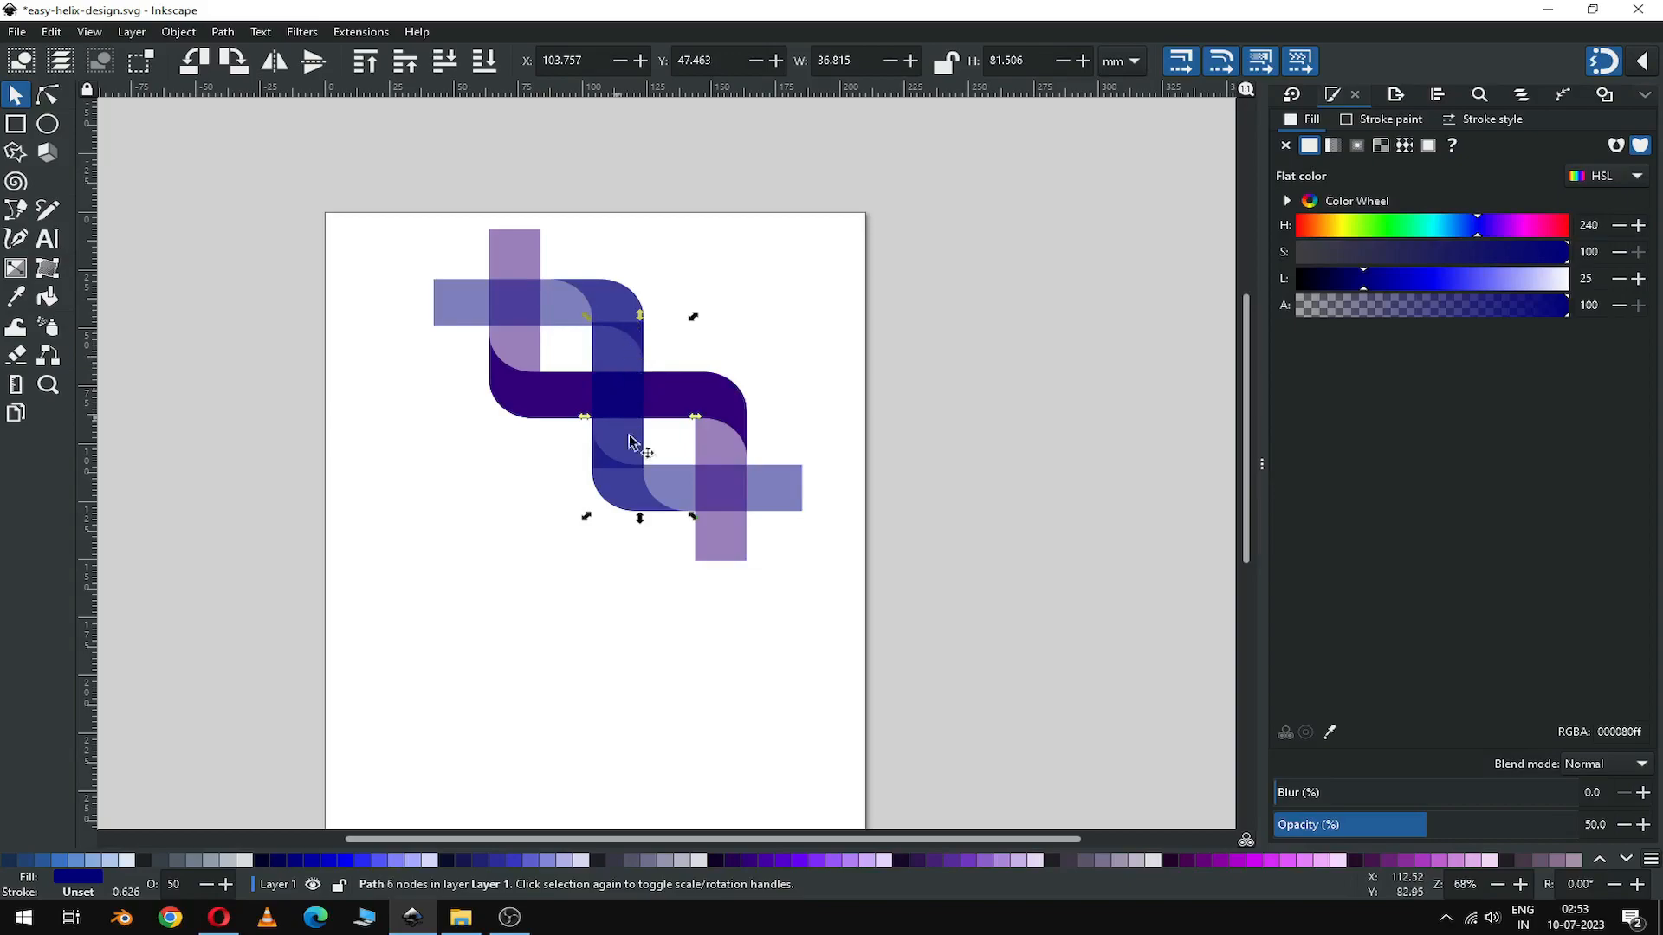
shift+click(624, 303)
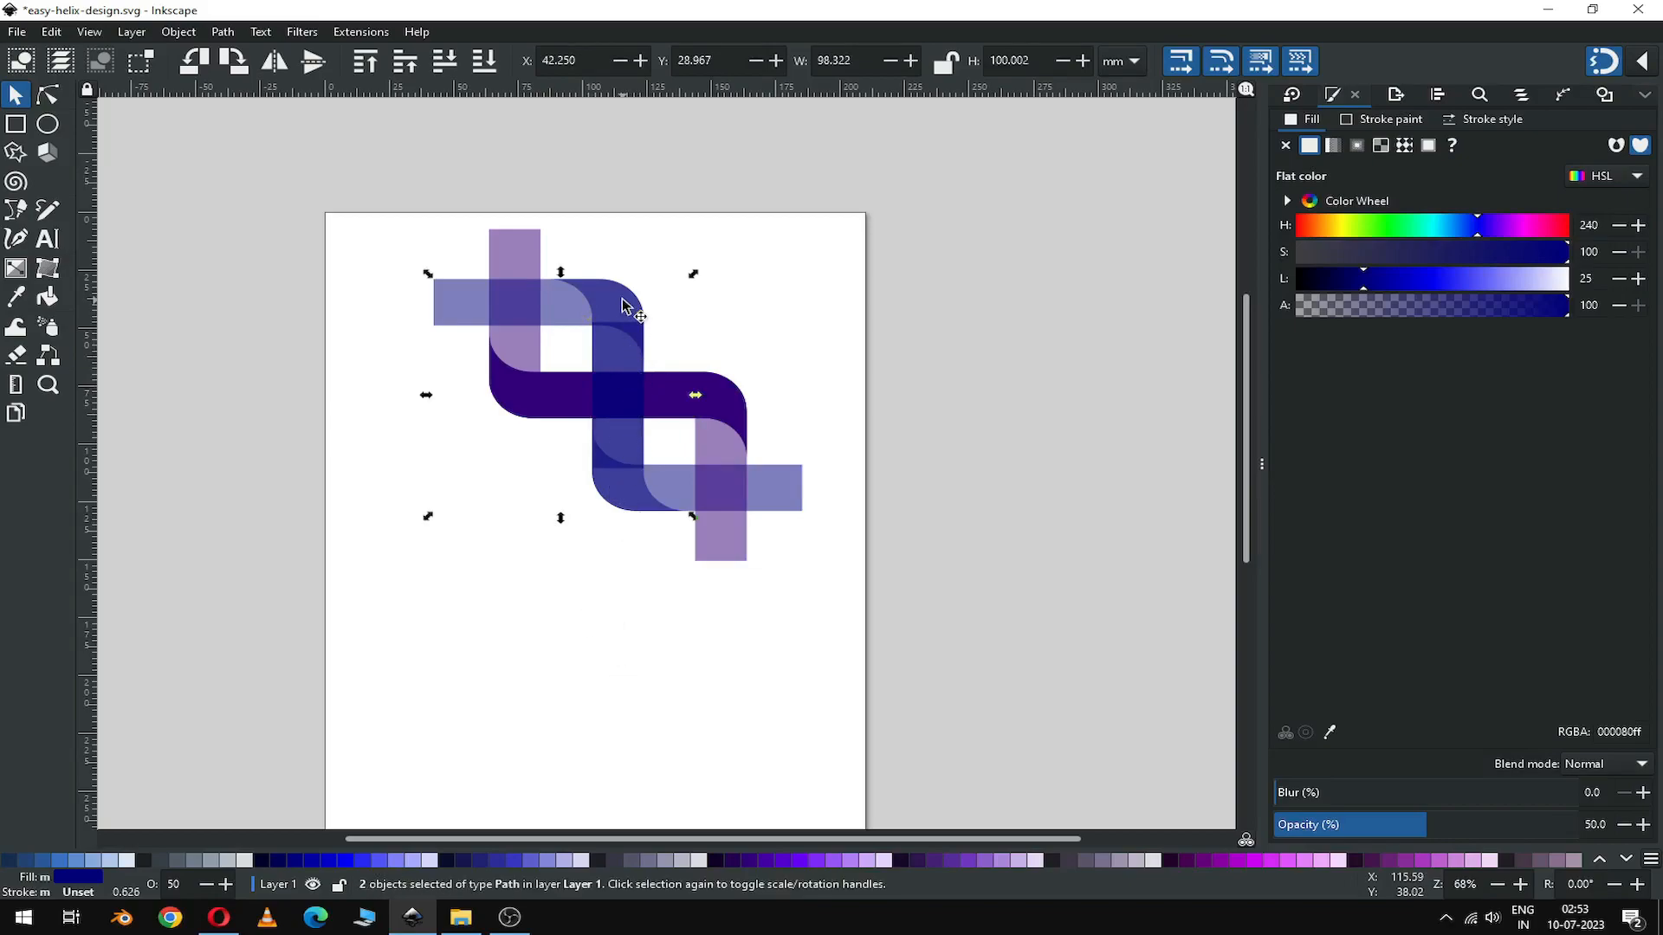
click(758, 293)
click(610, 303)
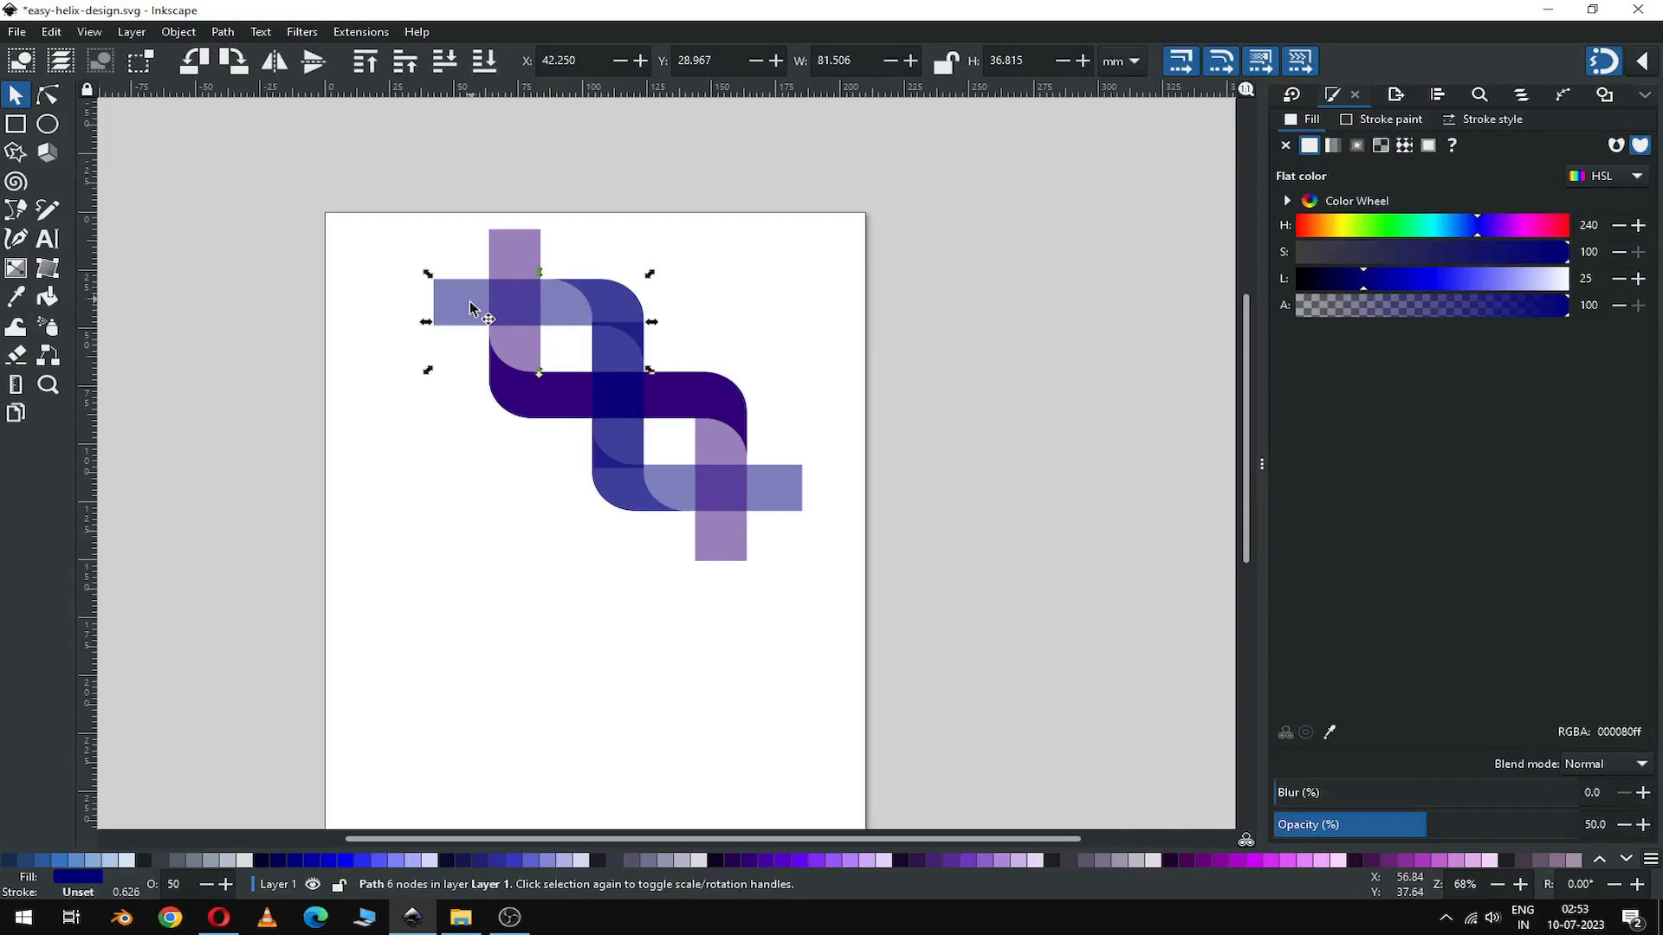
click(727, 310)
click(611, 358)
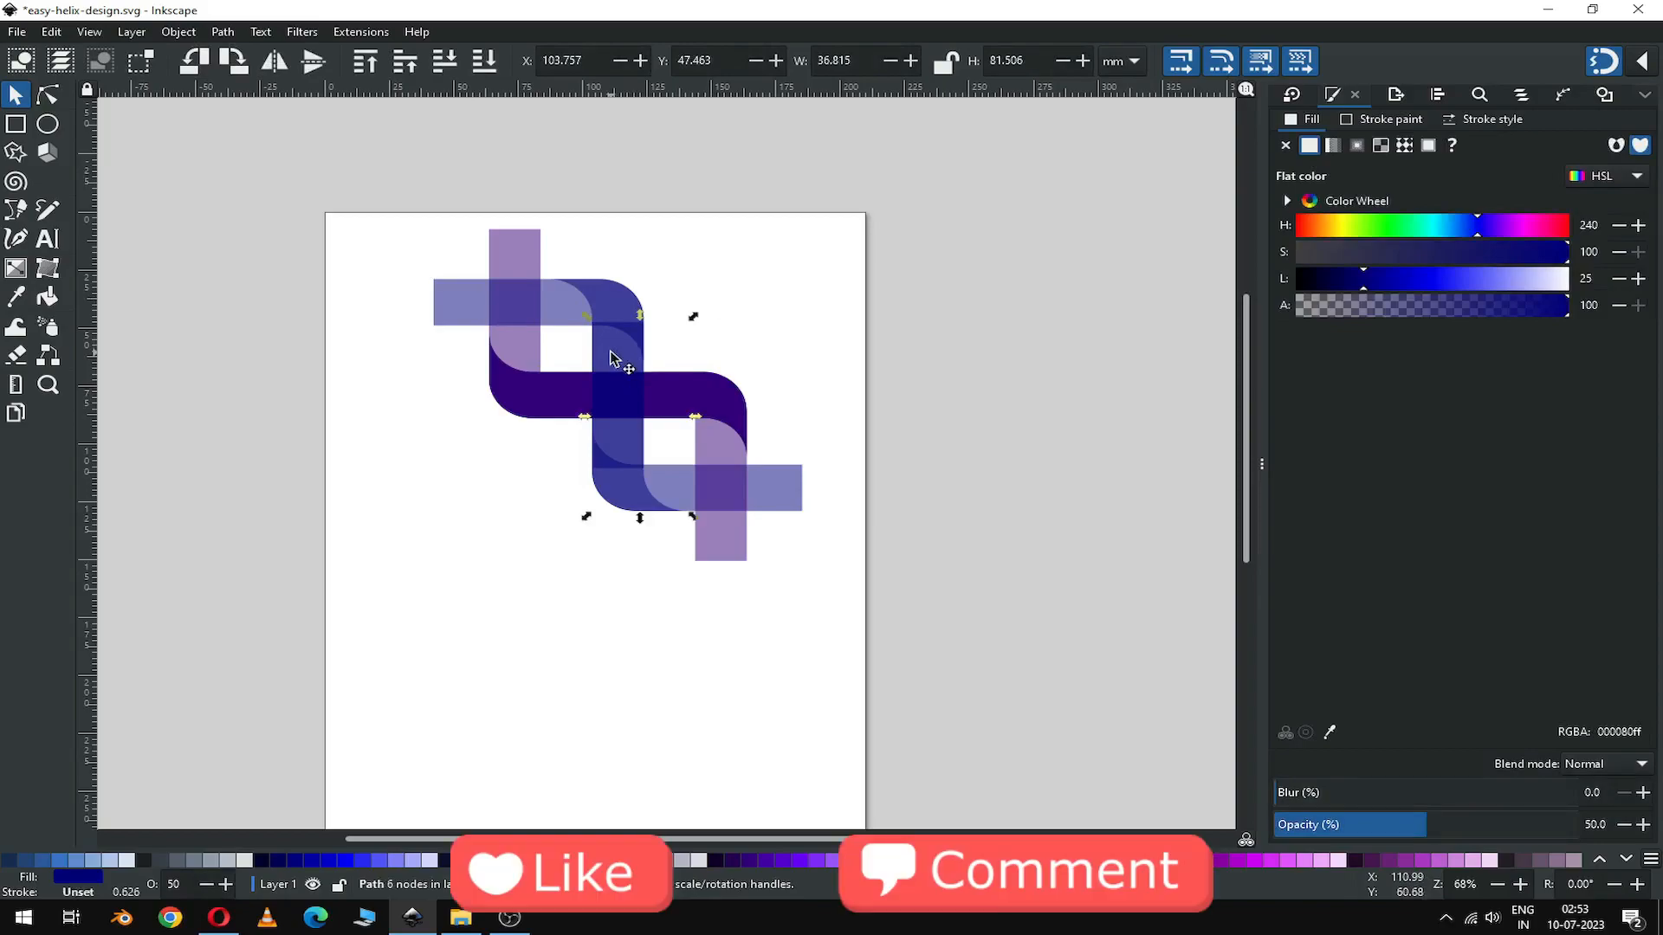
drag(613, 358, 526, 400)
key(ctrl+z)
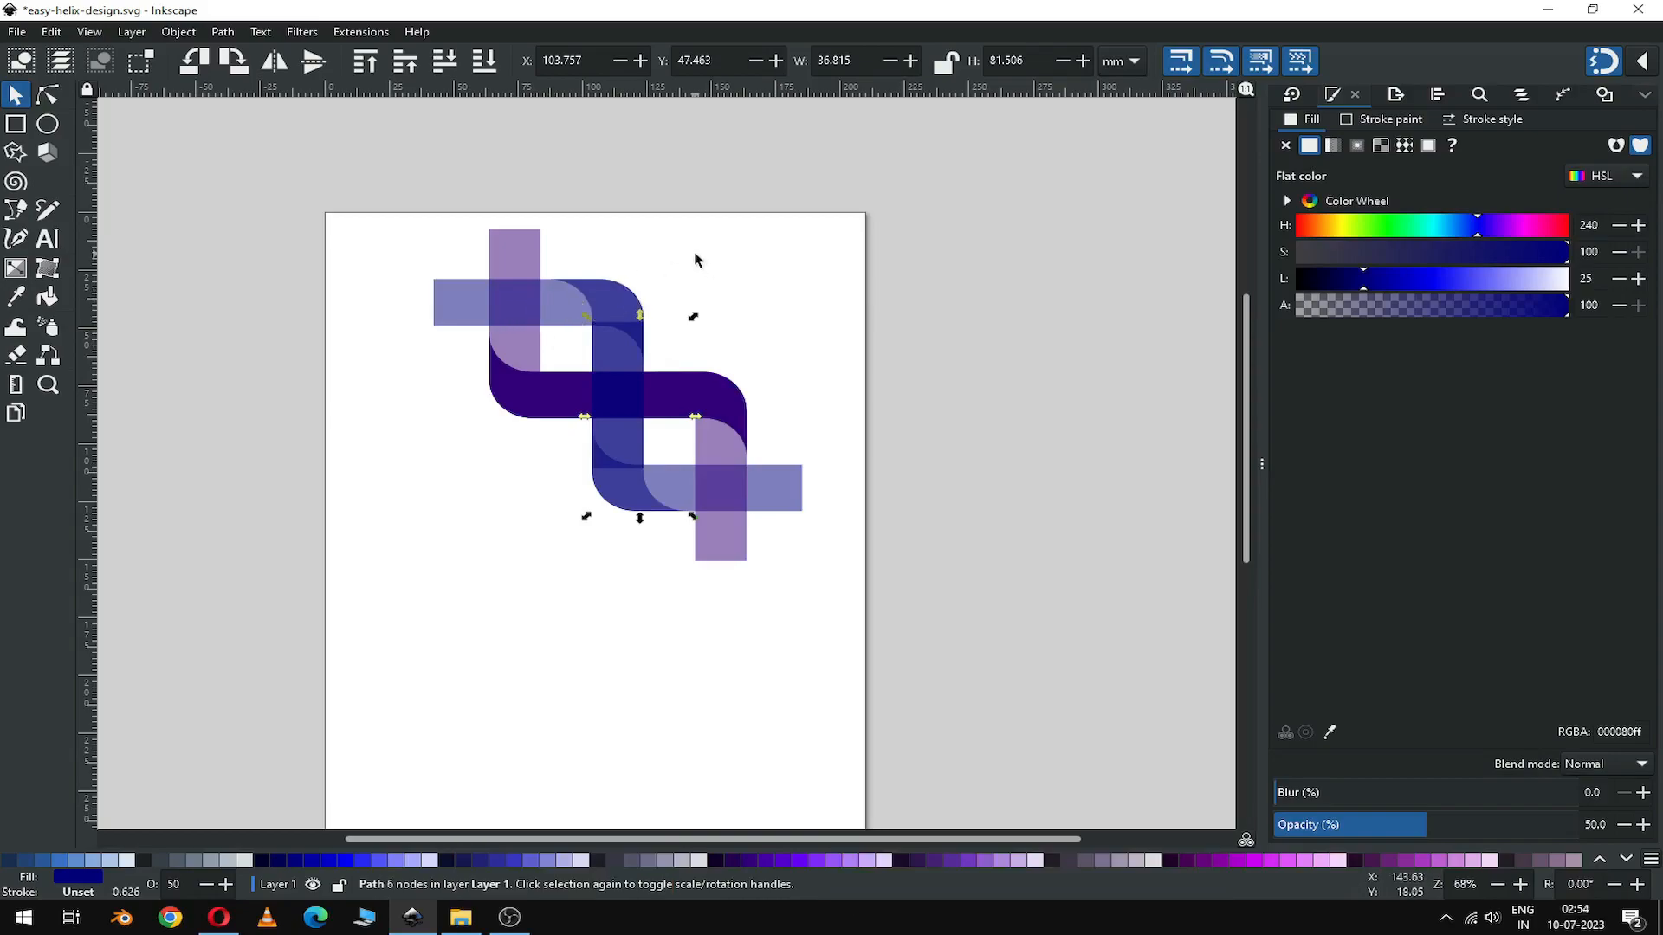
Step: Raise the upper blue L-shaped path of the middle vertical band to the top of the stacking order
click(658, 289)
drag(687, 251, 544, 480)
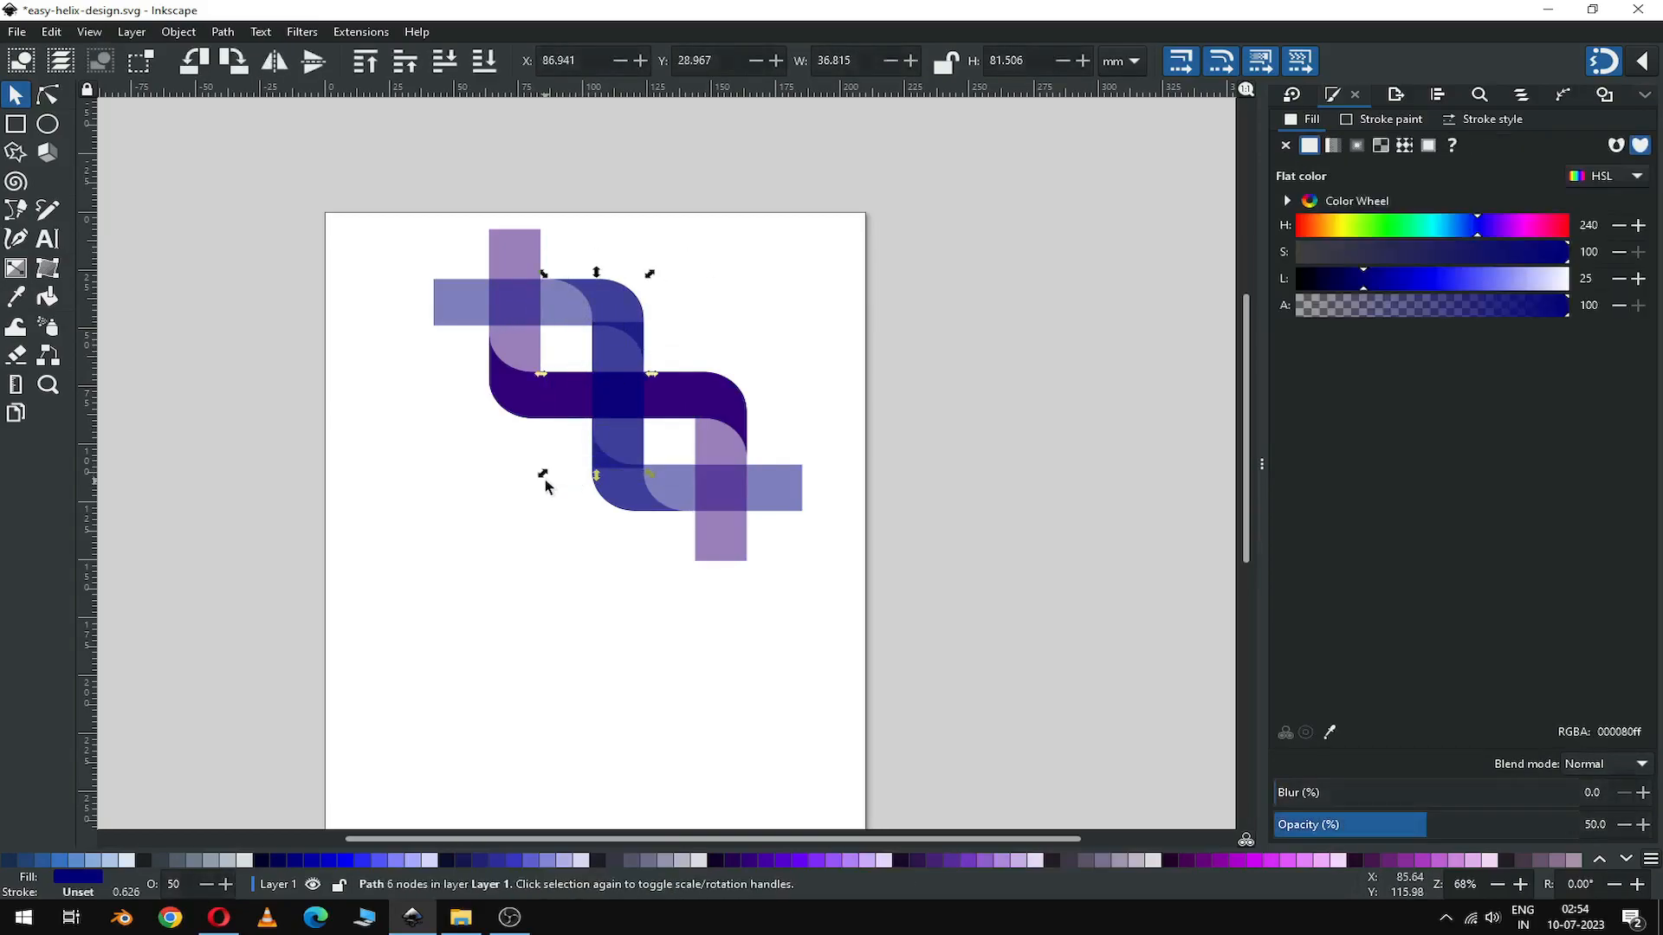
click(212, 33)
mouse_move(192, 34)
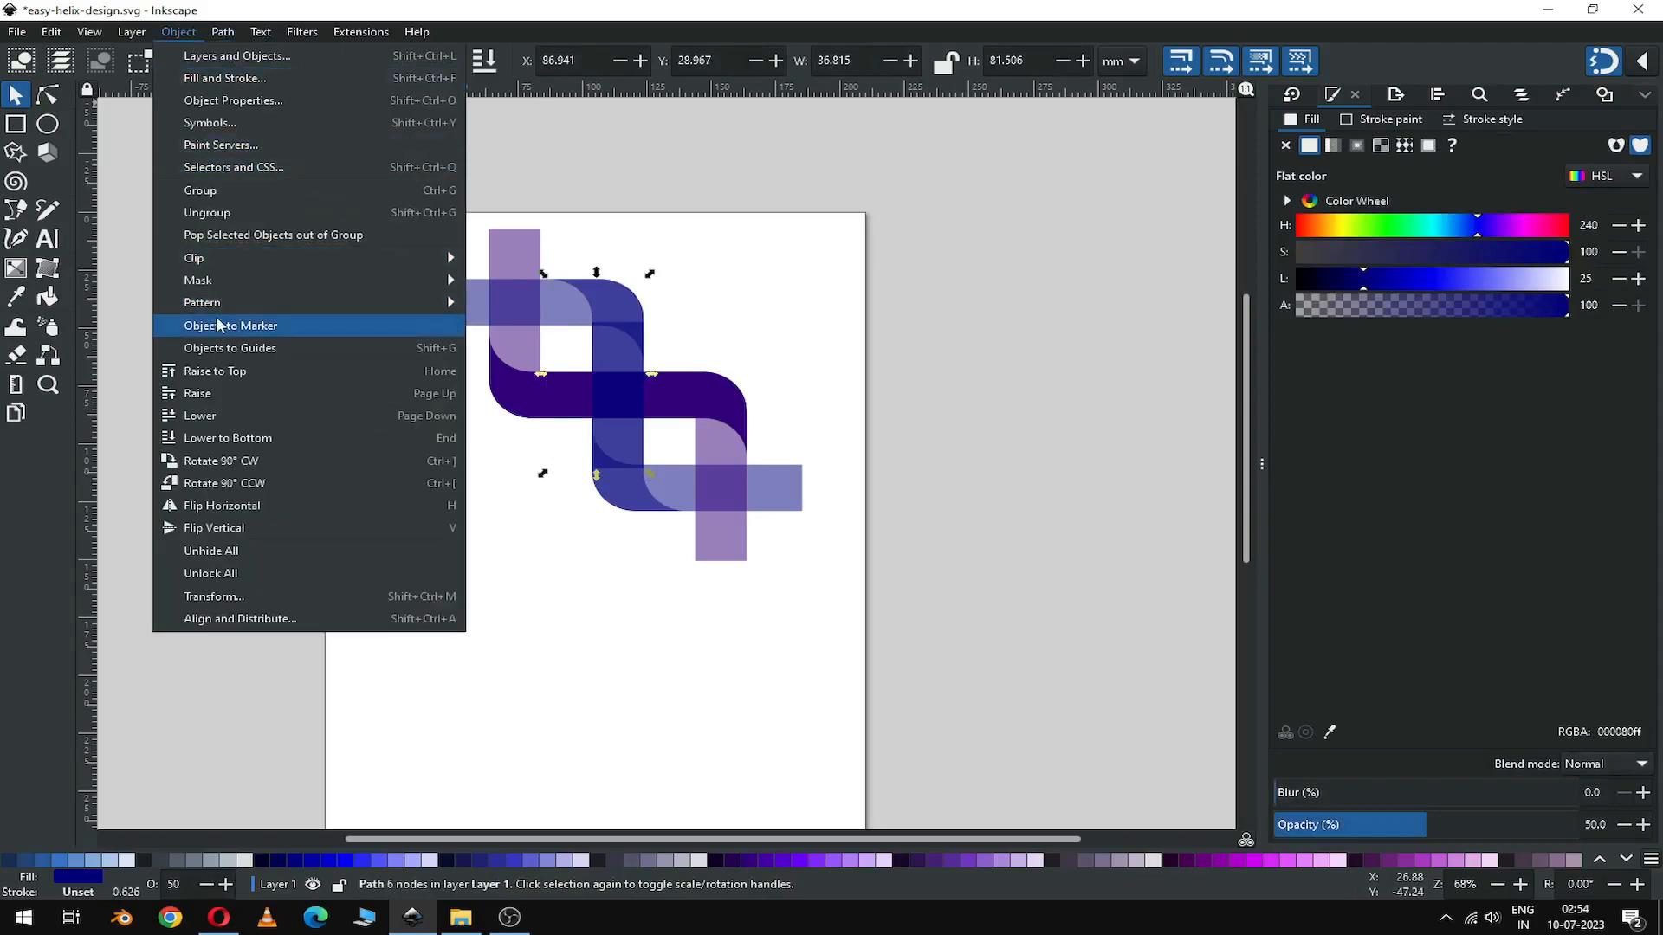
click(223, 371)
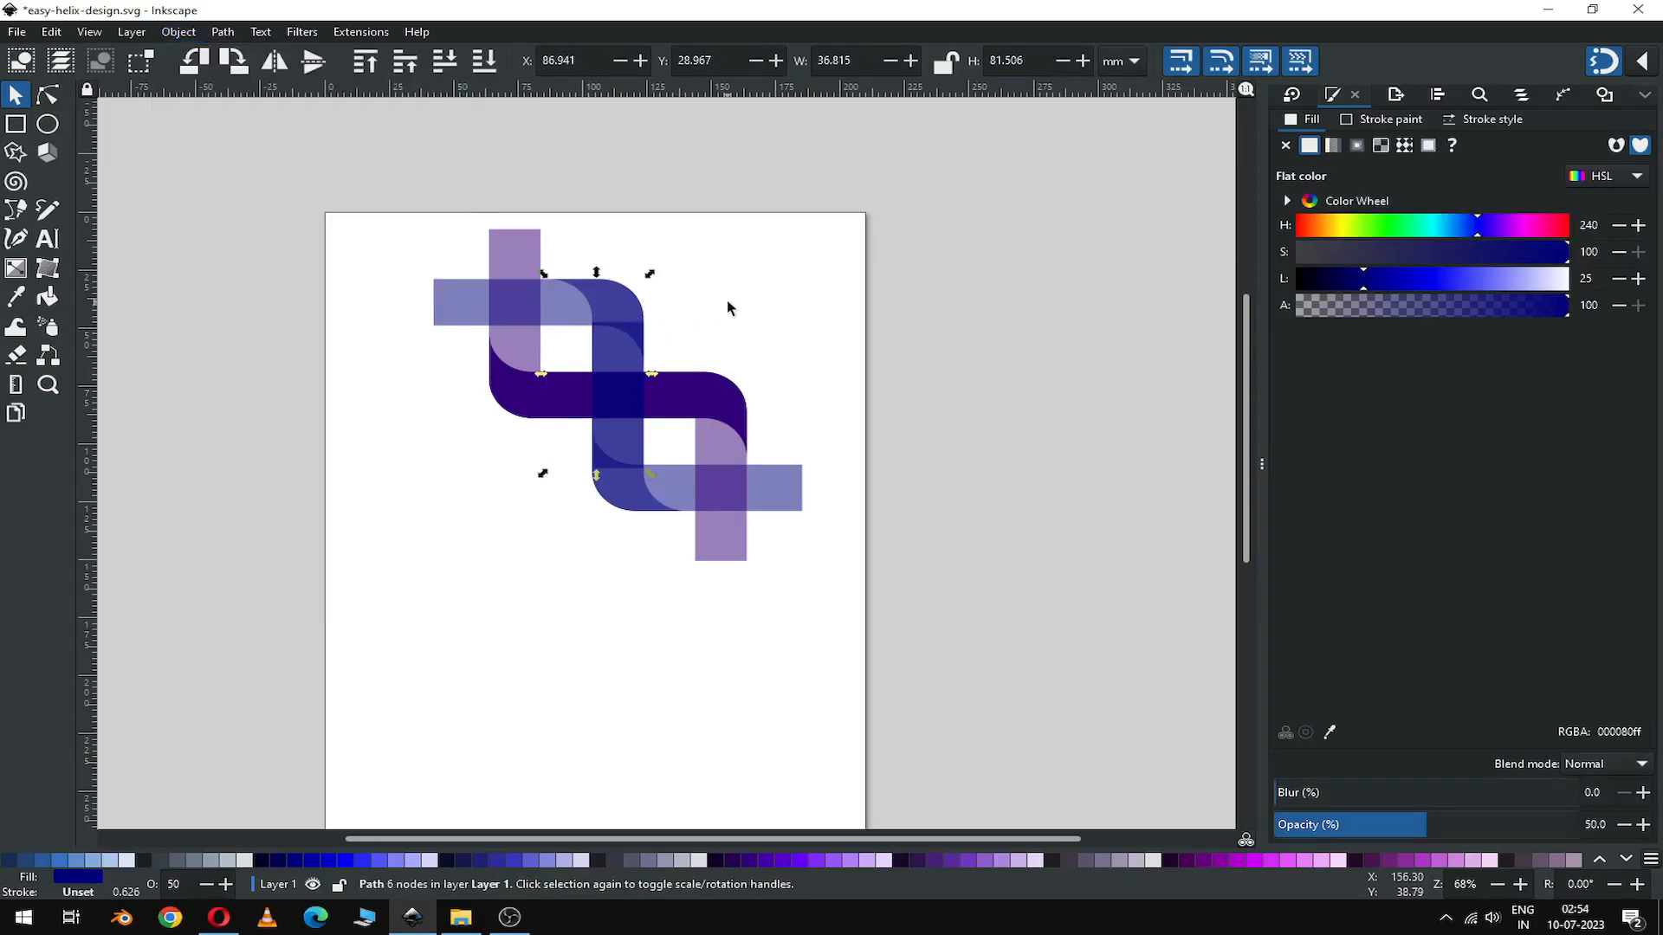
shift+click(641, 505)
drag(638, 499, 583, 565)
key(ctrl+z)
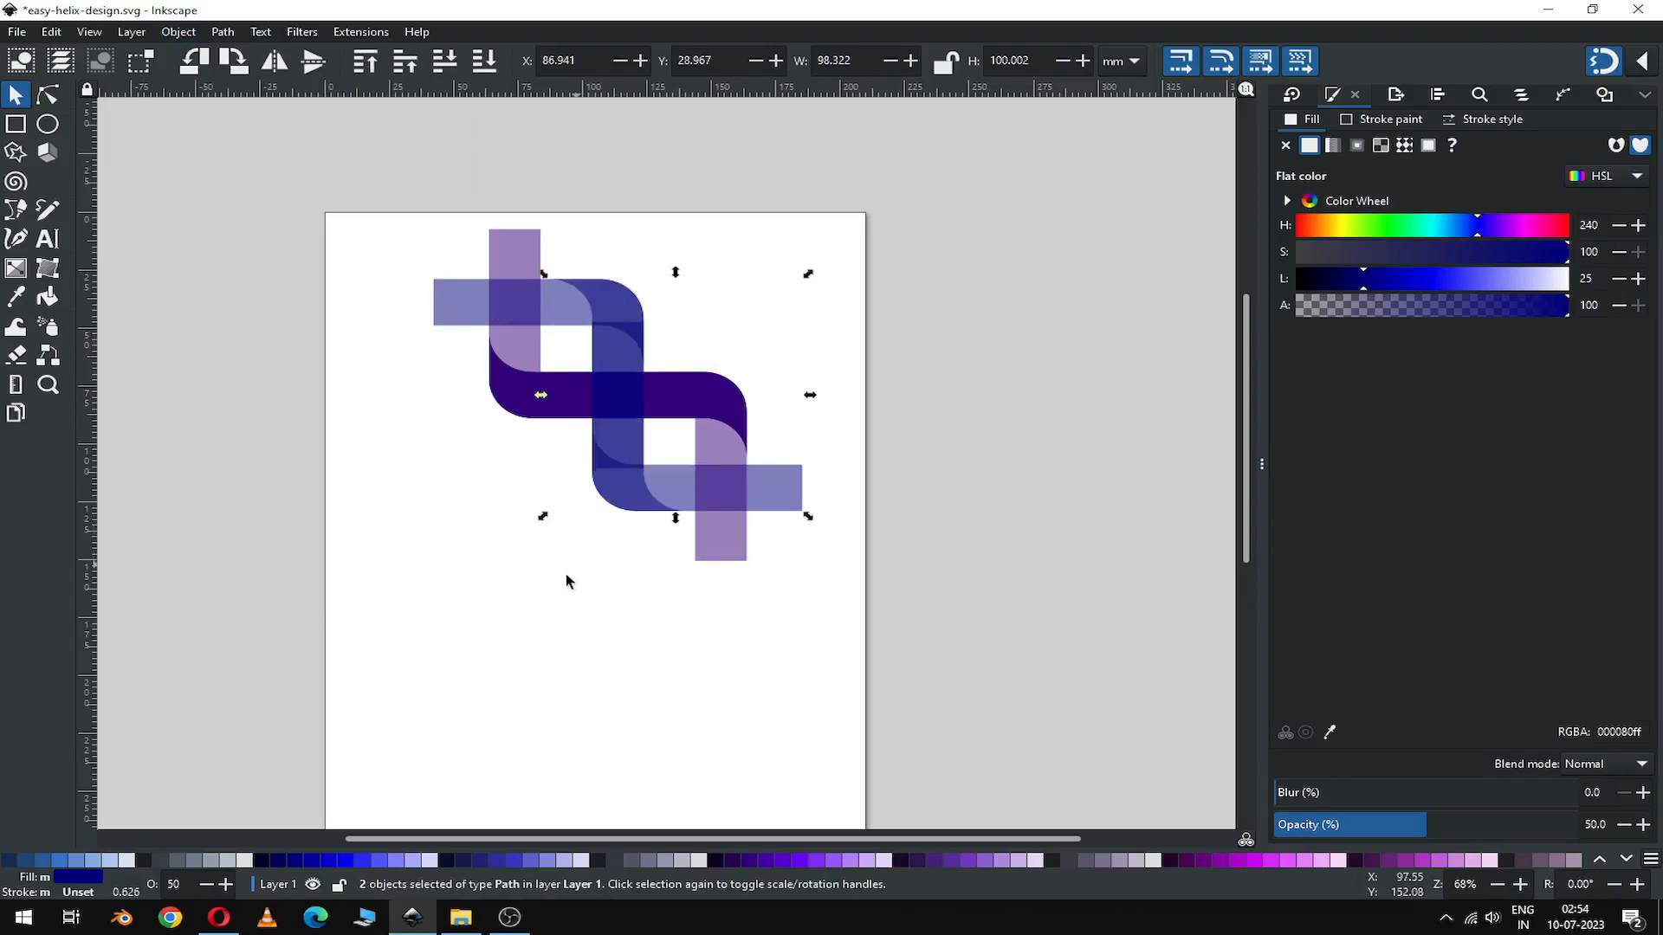
click(565, 575)
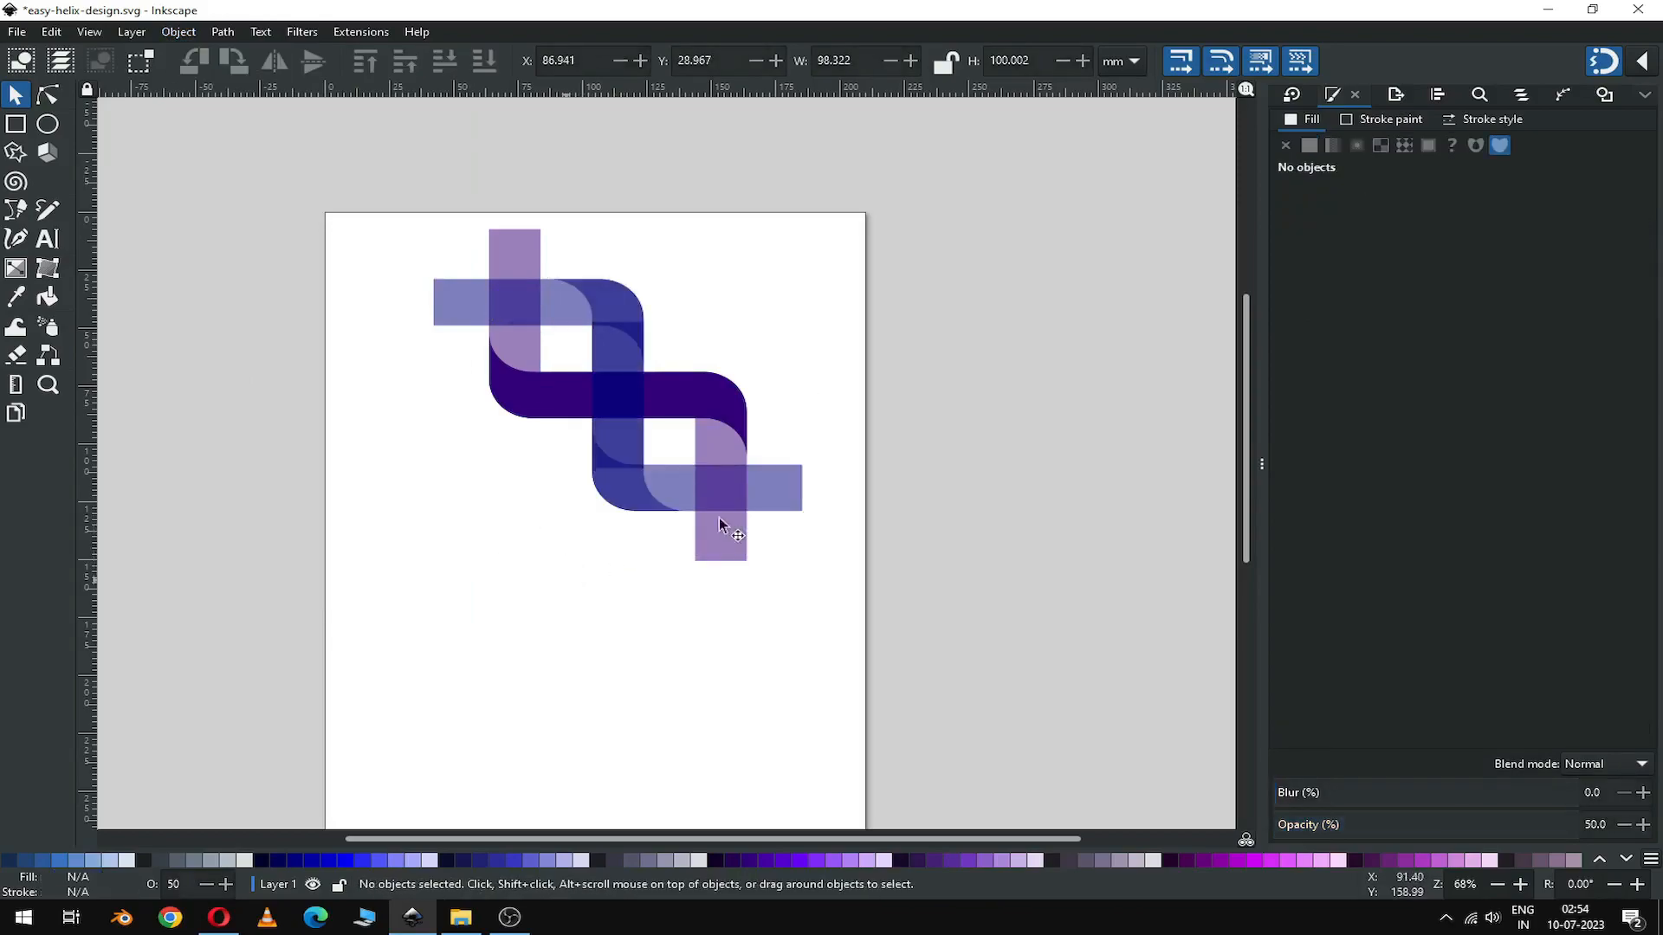
Step: Shorten the upper blue L-shaped path to about 60 mm high by moving its two lower end nodes up to the purple band's lower edge
click(619, 447)
drag(617, 448, 449, 516)
key(ctrl+z)
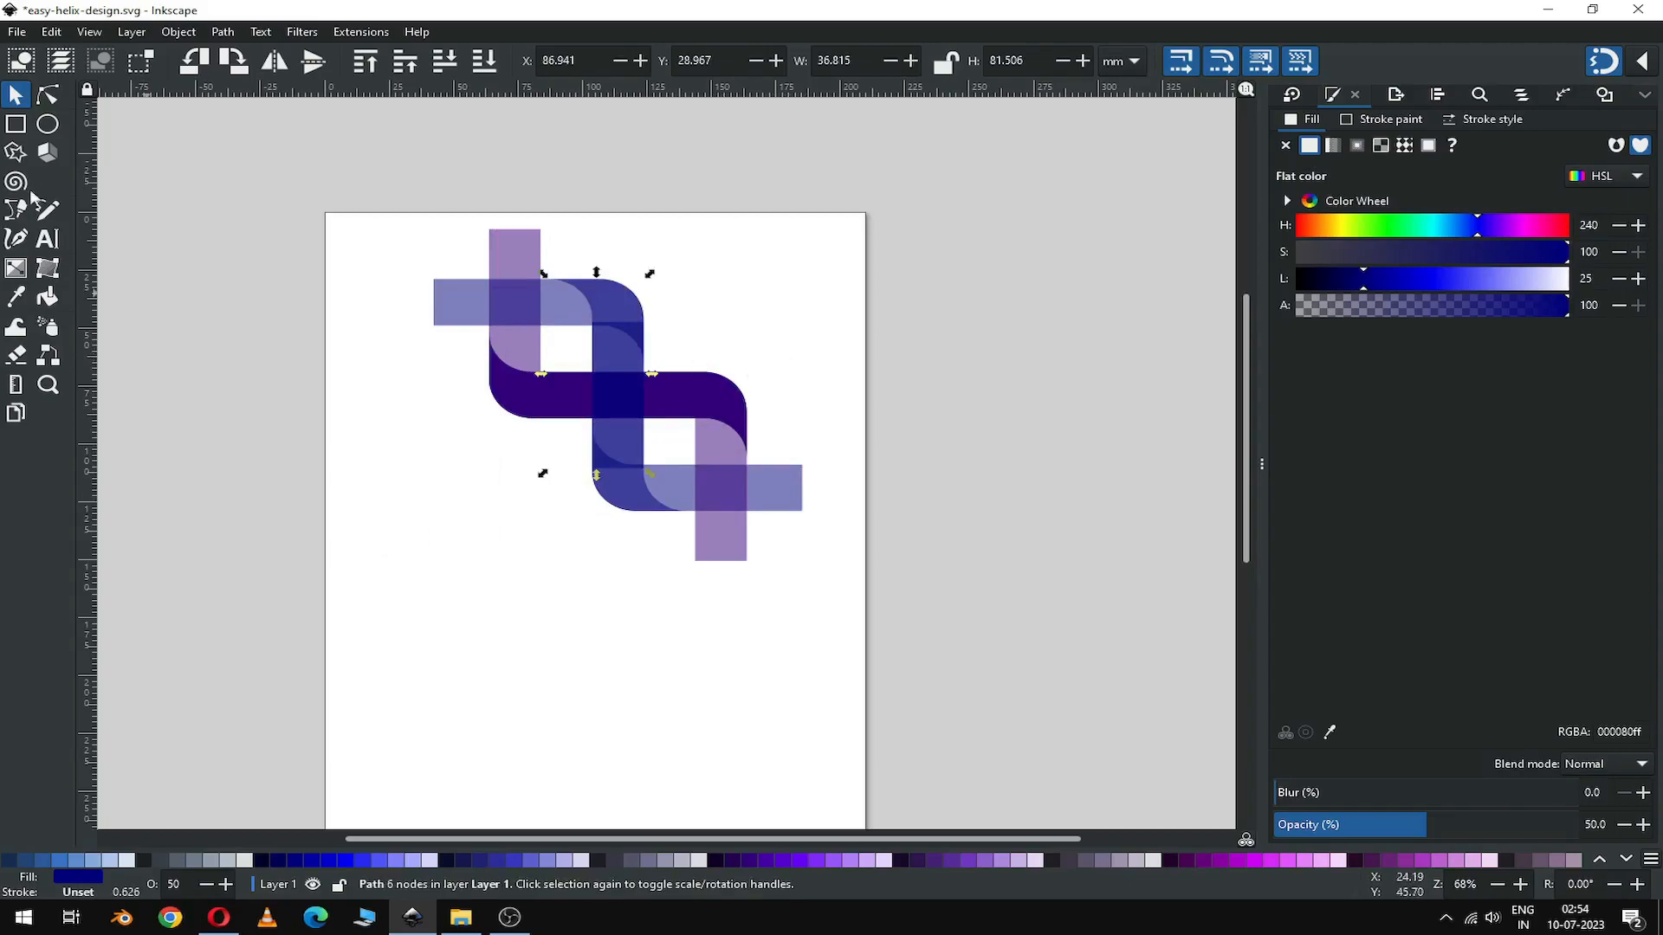
click(48, 95)
drag(516, 449, 652, 440)
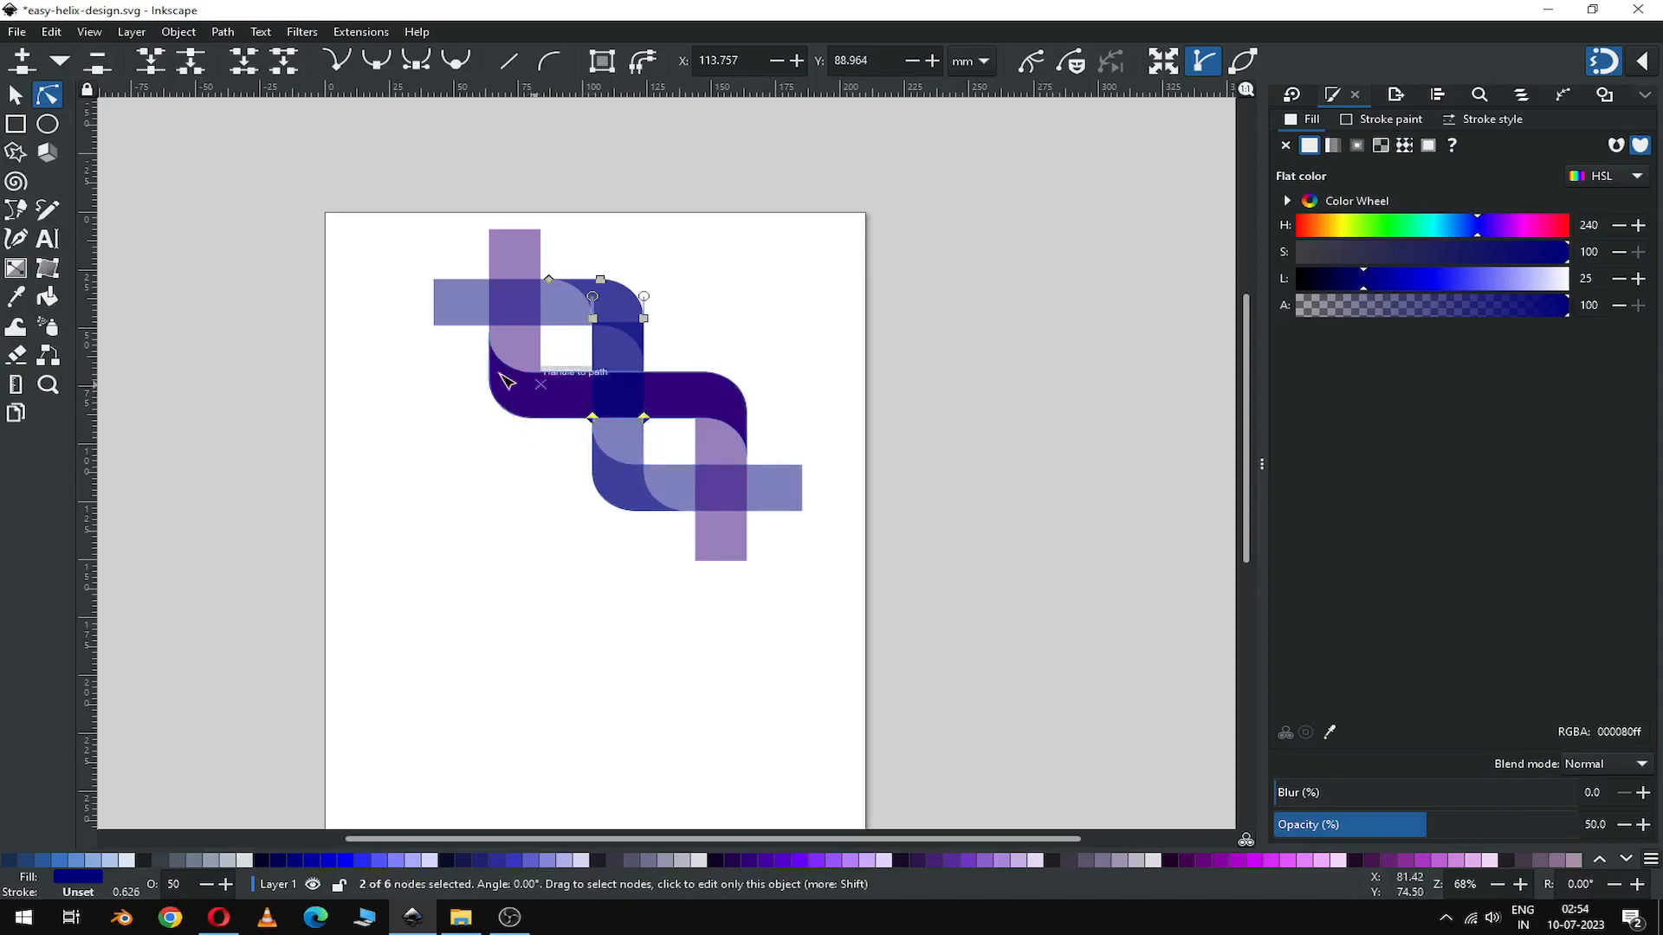
Step: Unite the shortened blue path with the other blue path of the middle vertical band using Union
click(13, 95)
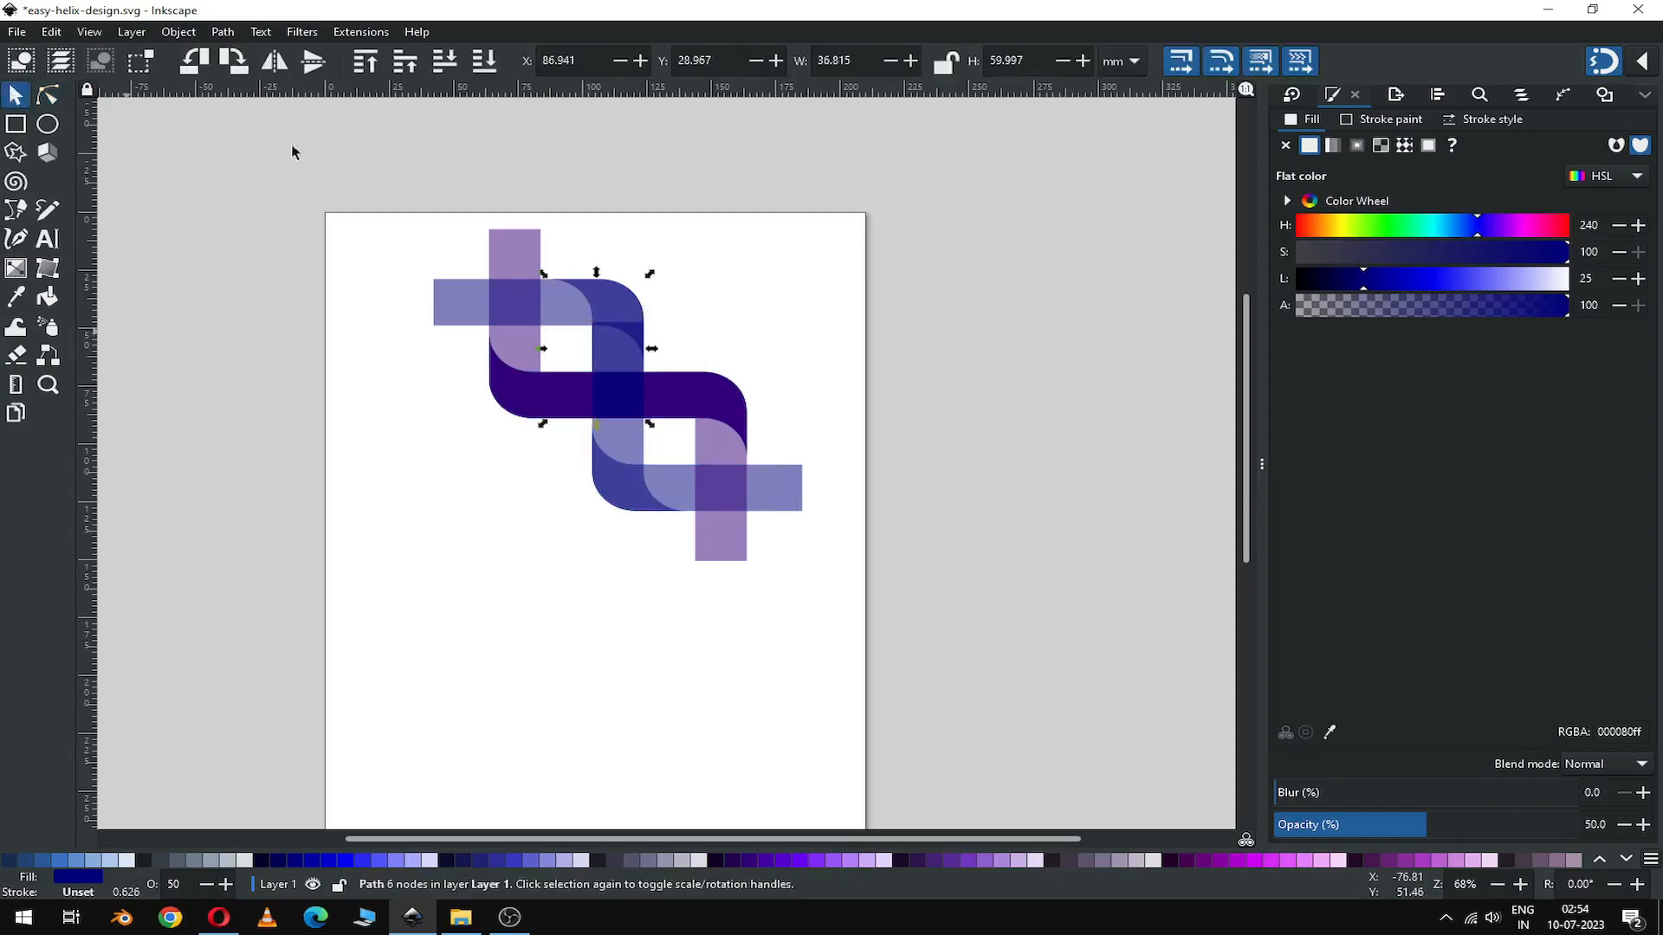
shift+click(631, 449)
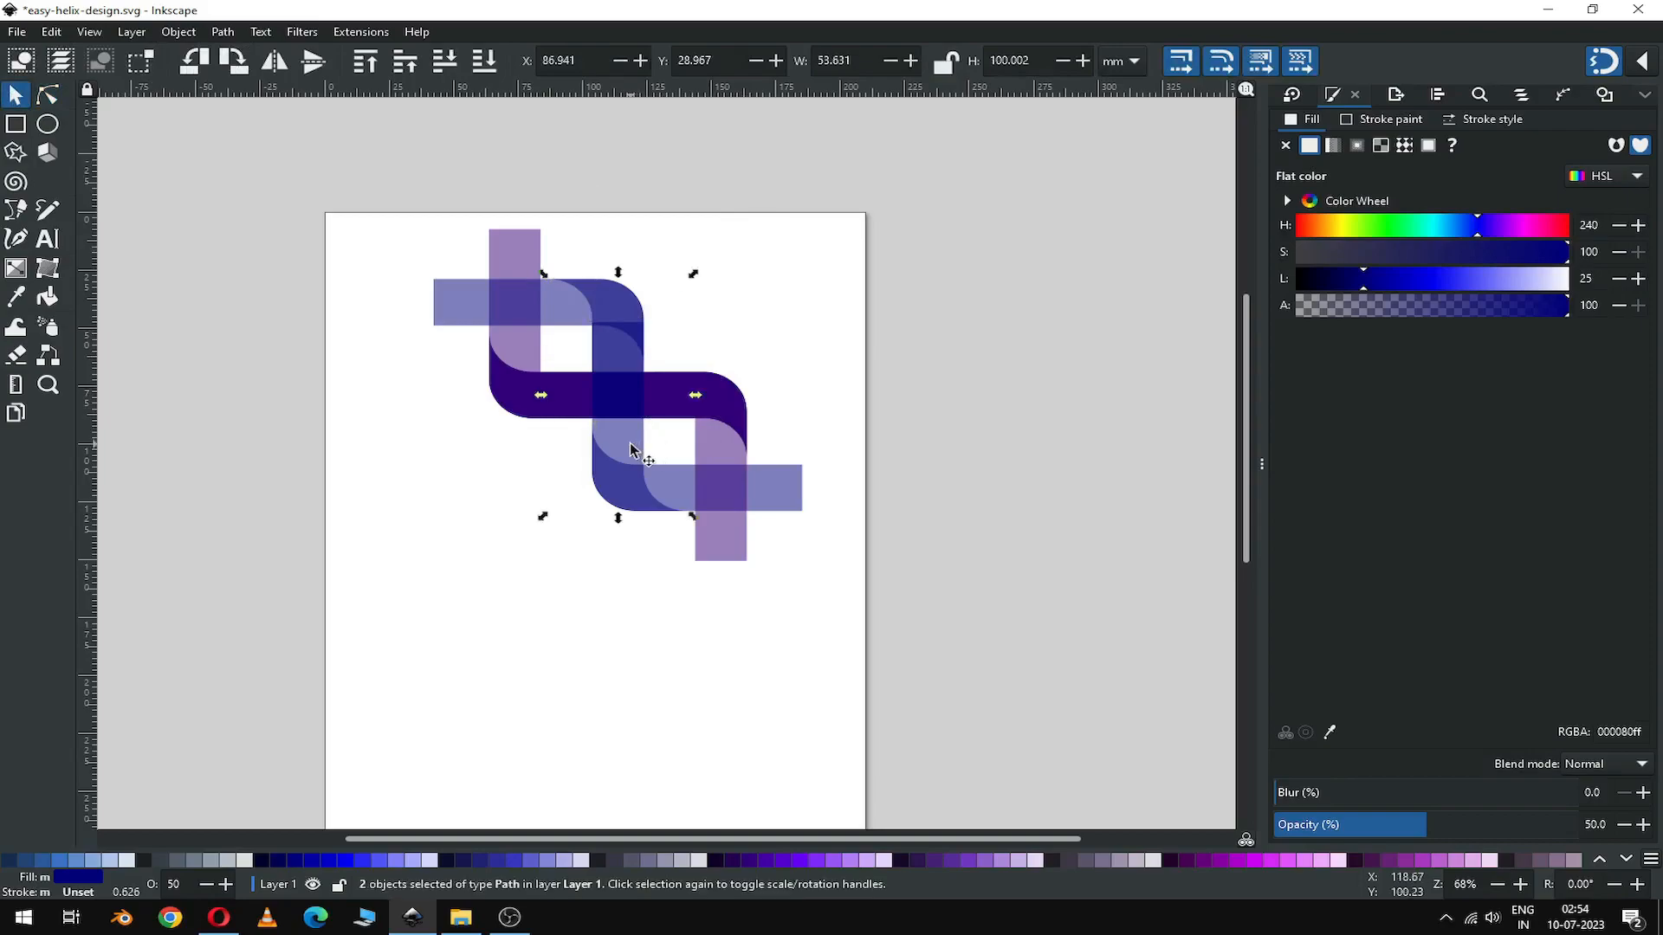
click(218, 34)
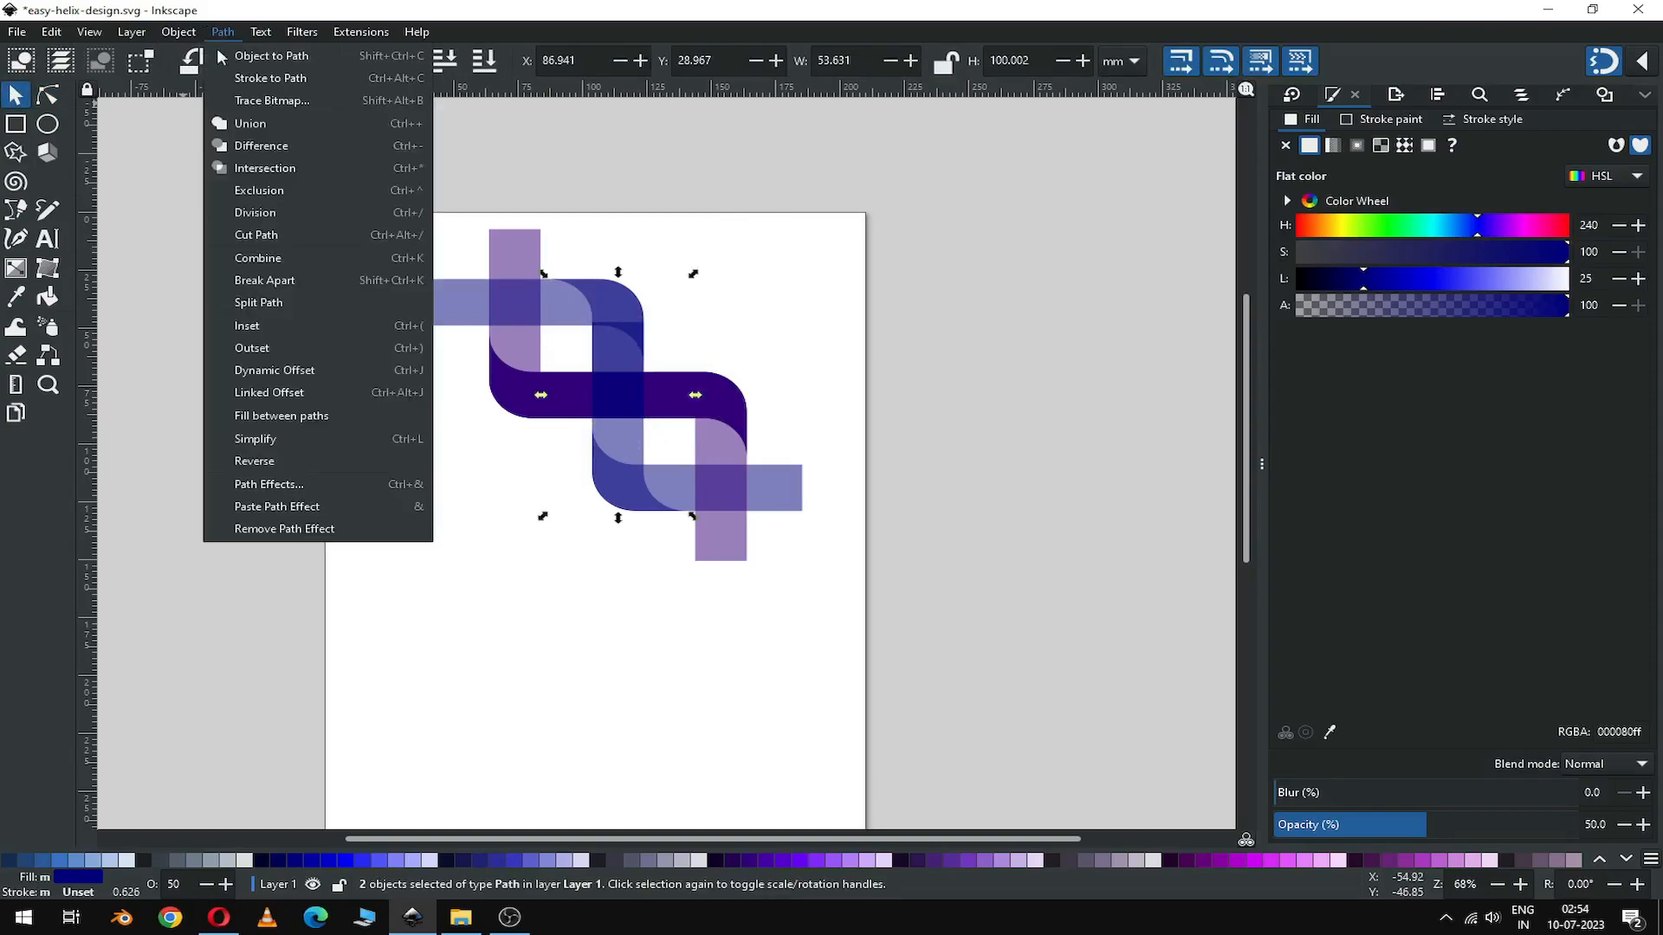
click(249, 127)
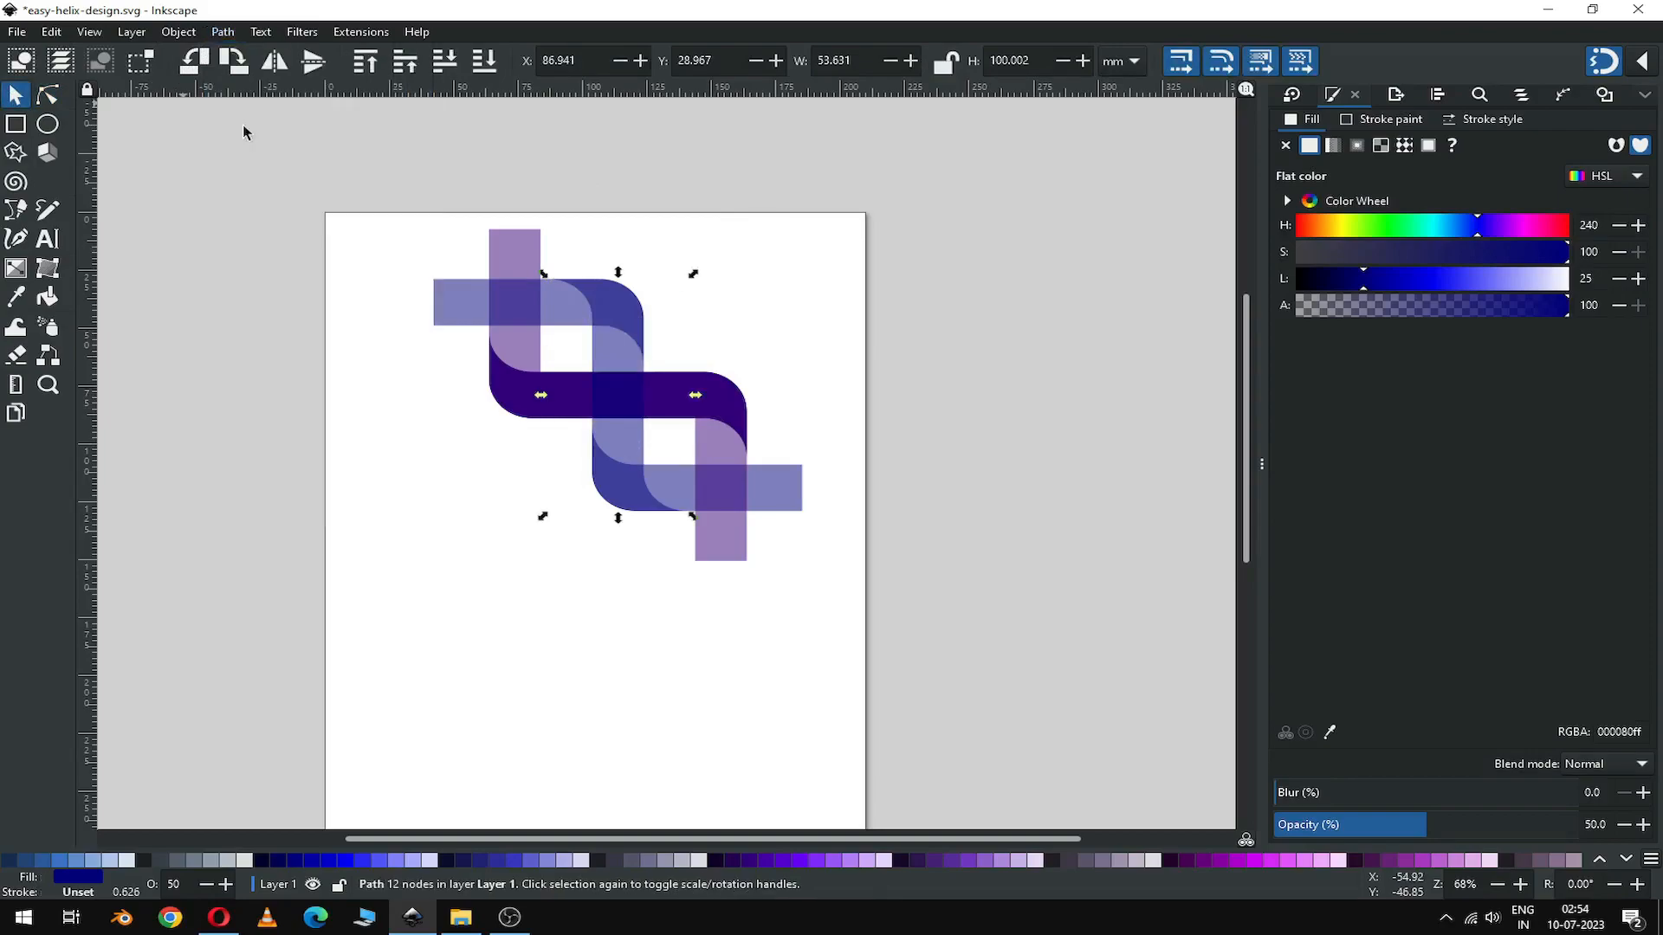
Step: Fill the united vertical band with magenta aa00d4, set its opacity to 100%, and save the document
click(1240, 860)
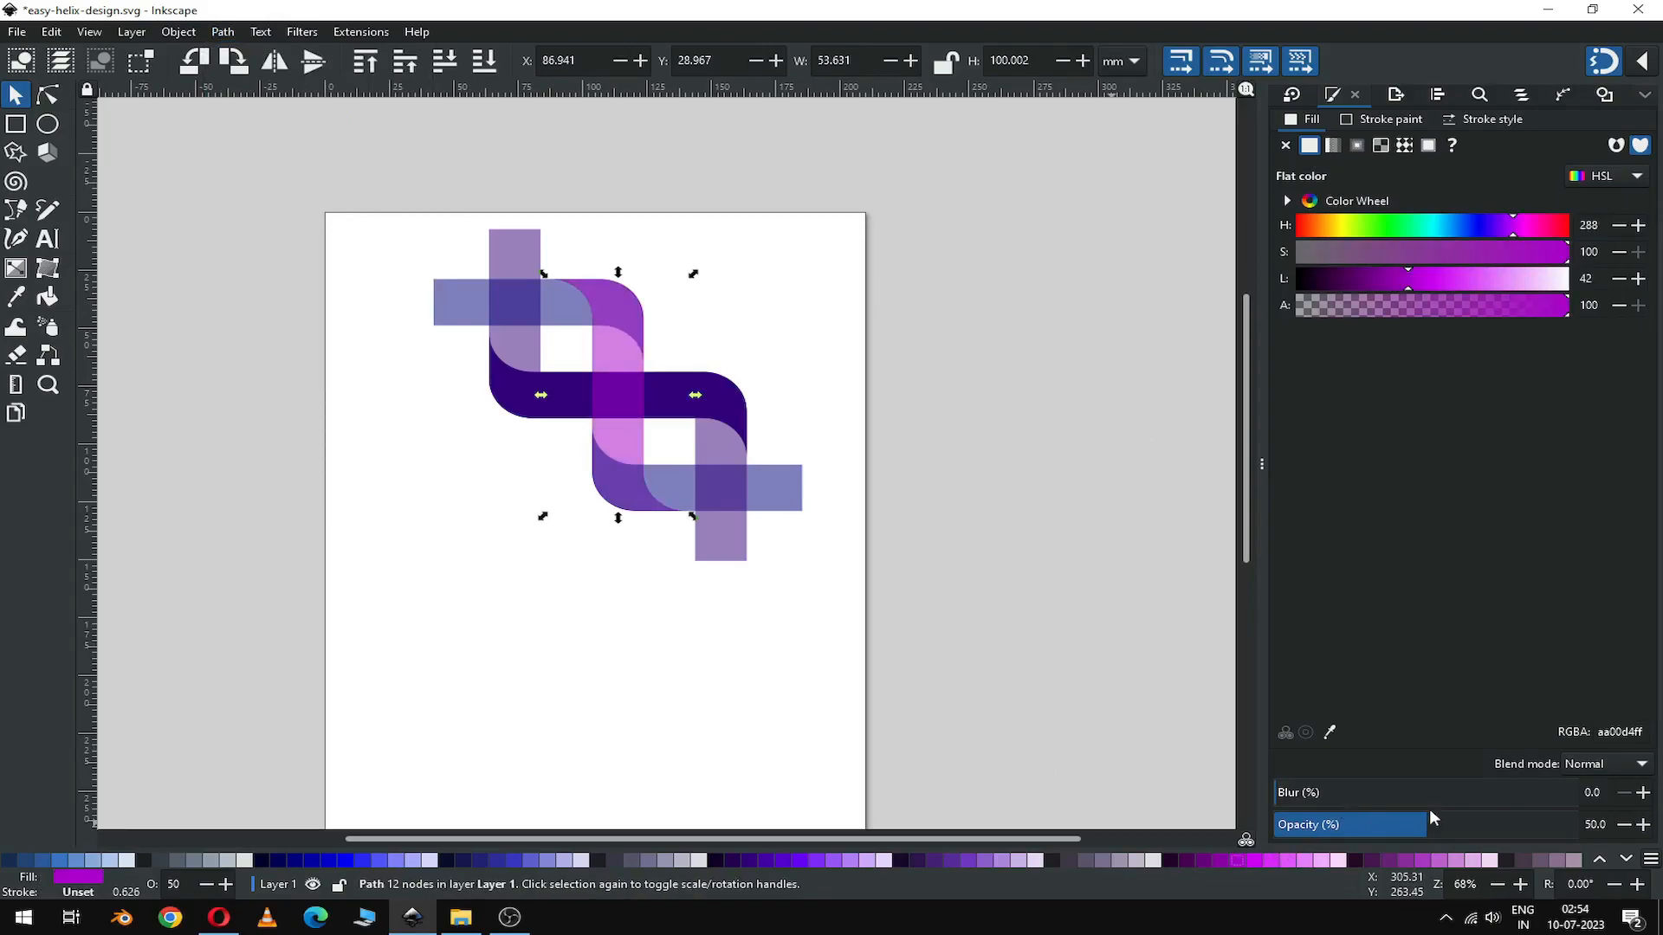
drag(1431, 818, 1449, 819)
drag(1604, 821, 1649, 818)
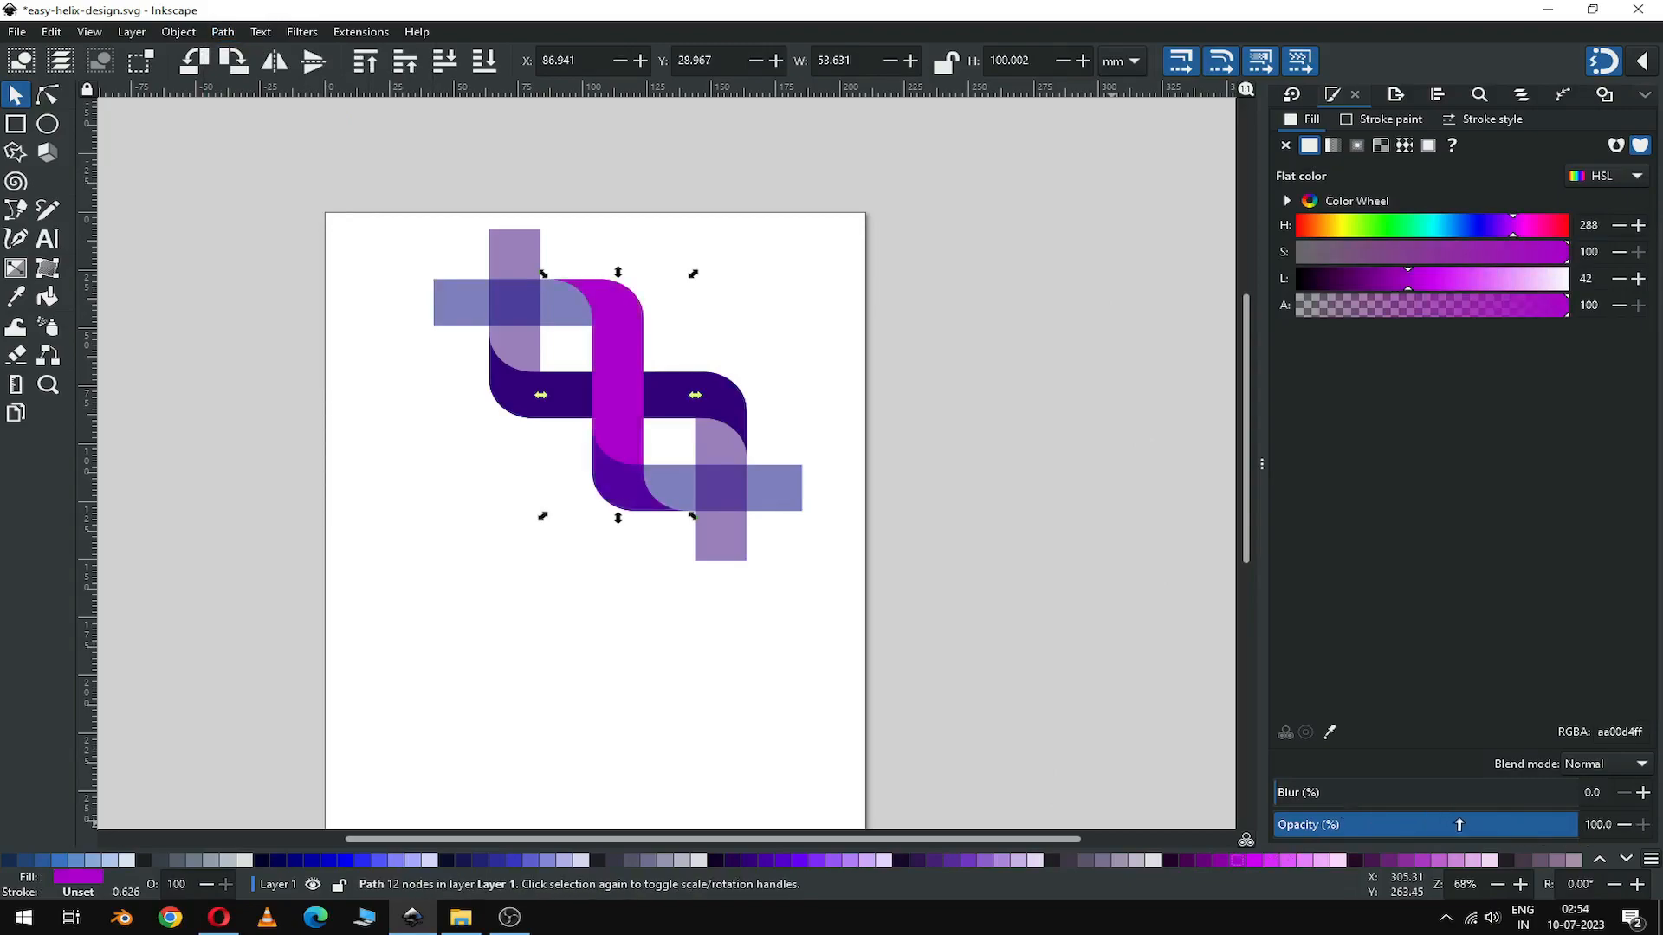
click(932, 367)
key(ctrl+s)
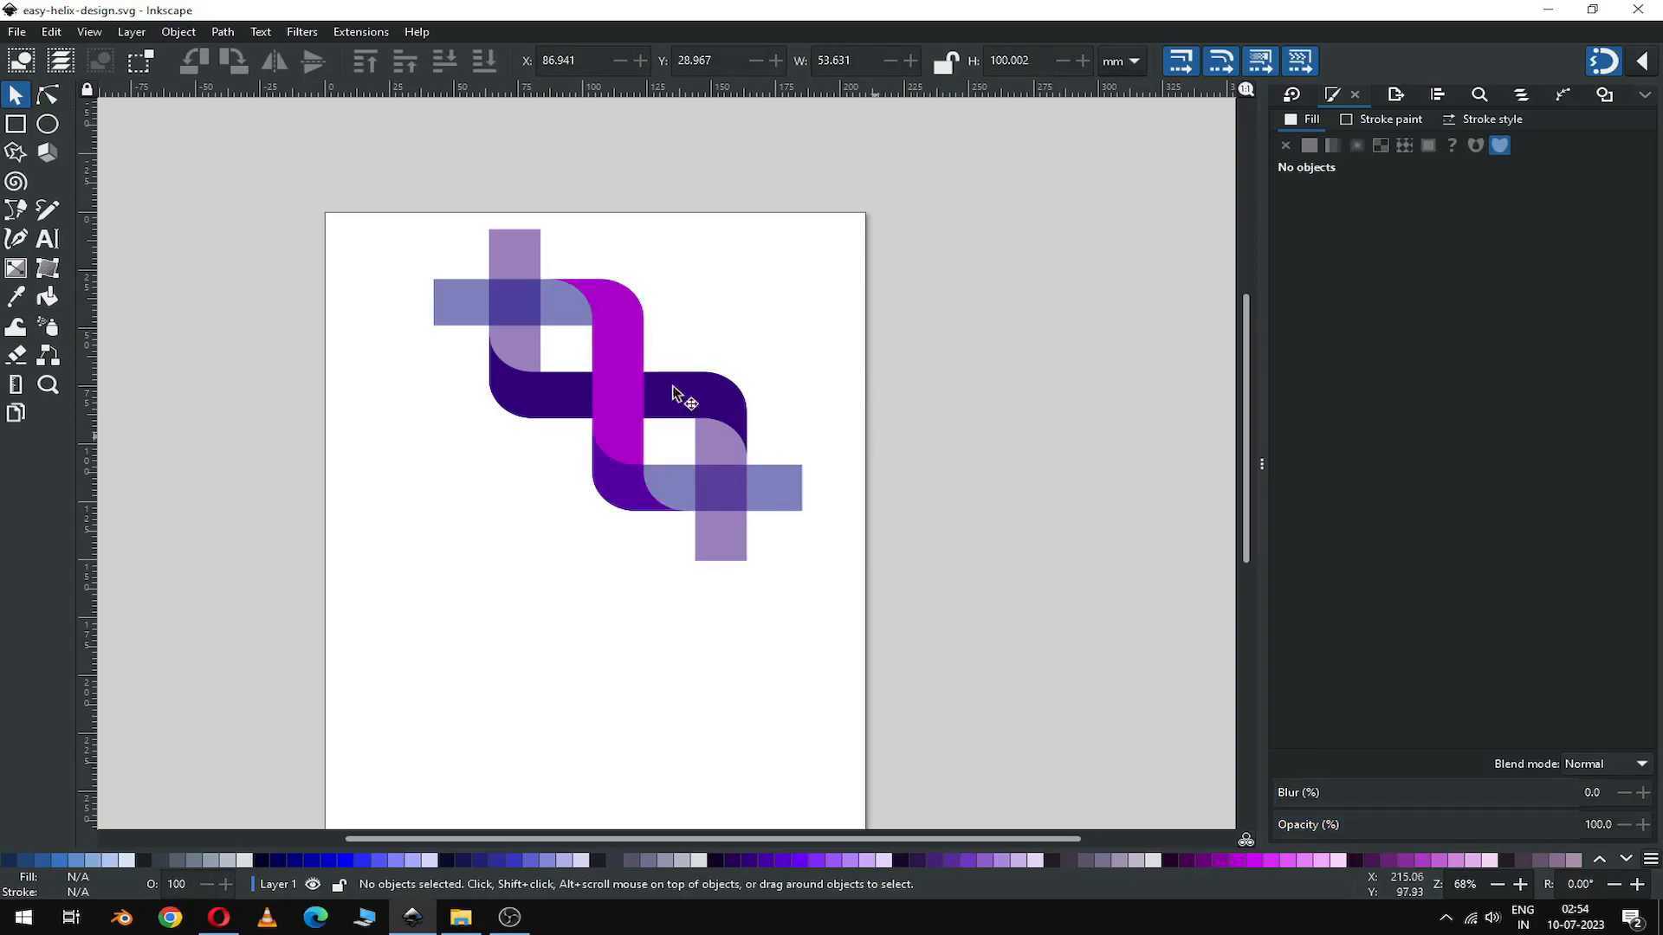
Step: Set the opacity of all six helix paths to 100% and deselect them
drag(397, 211, 885, 618)
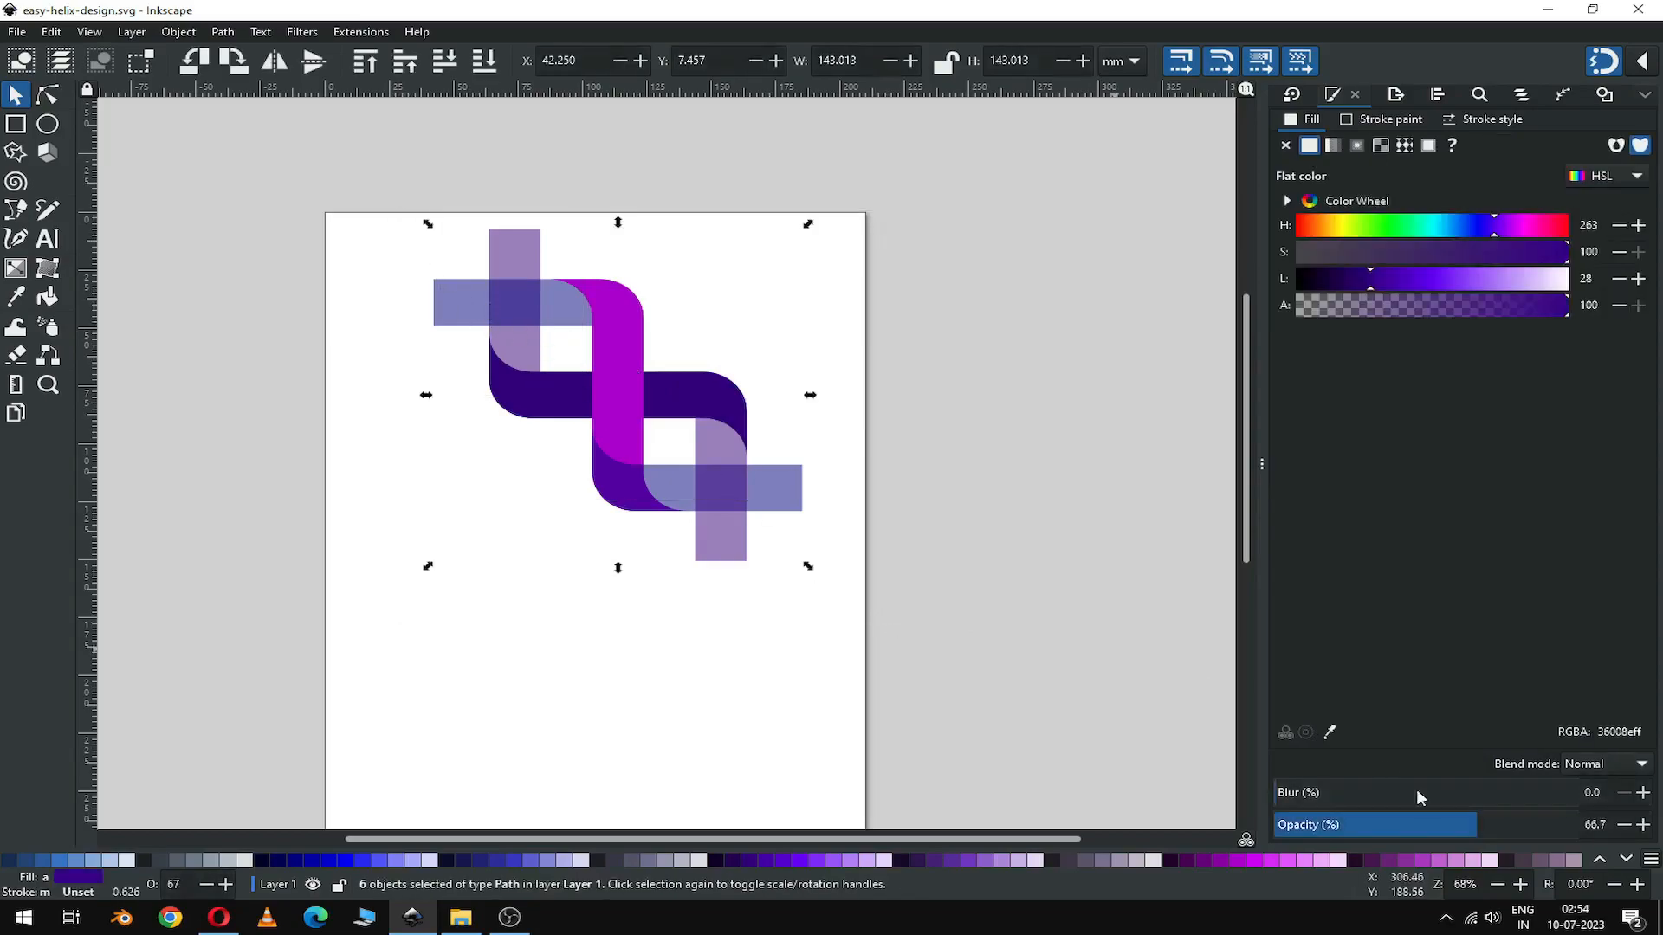
drag(1504, 828, 1590, 825)
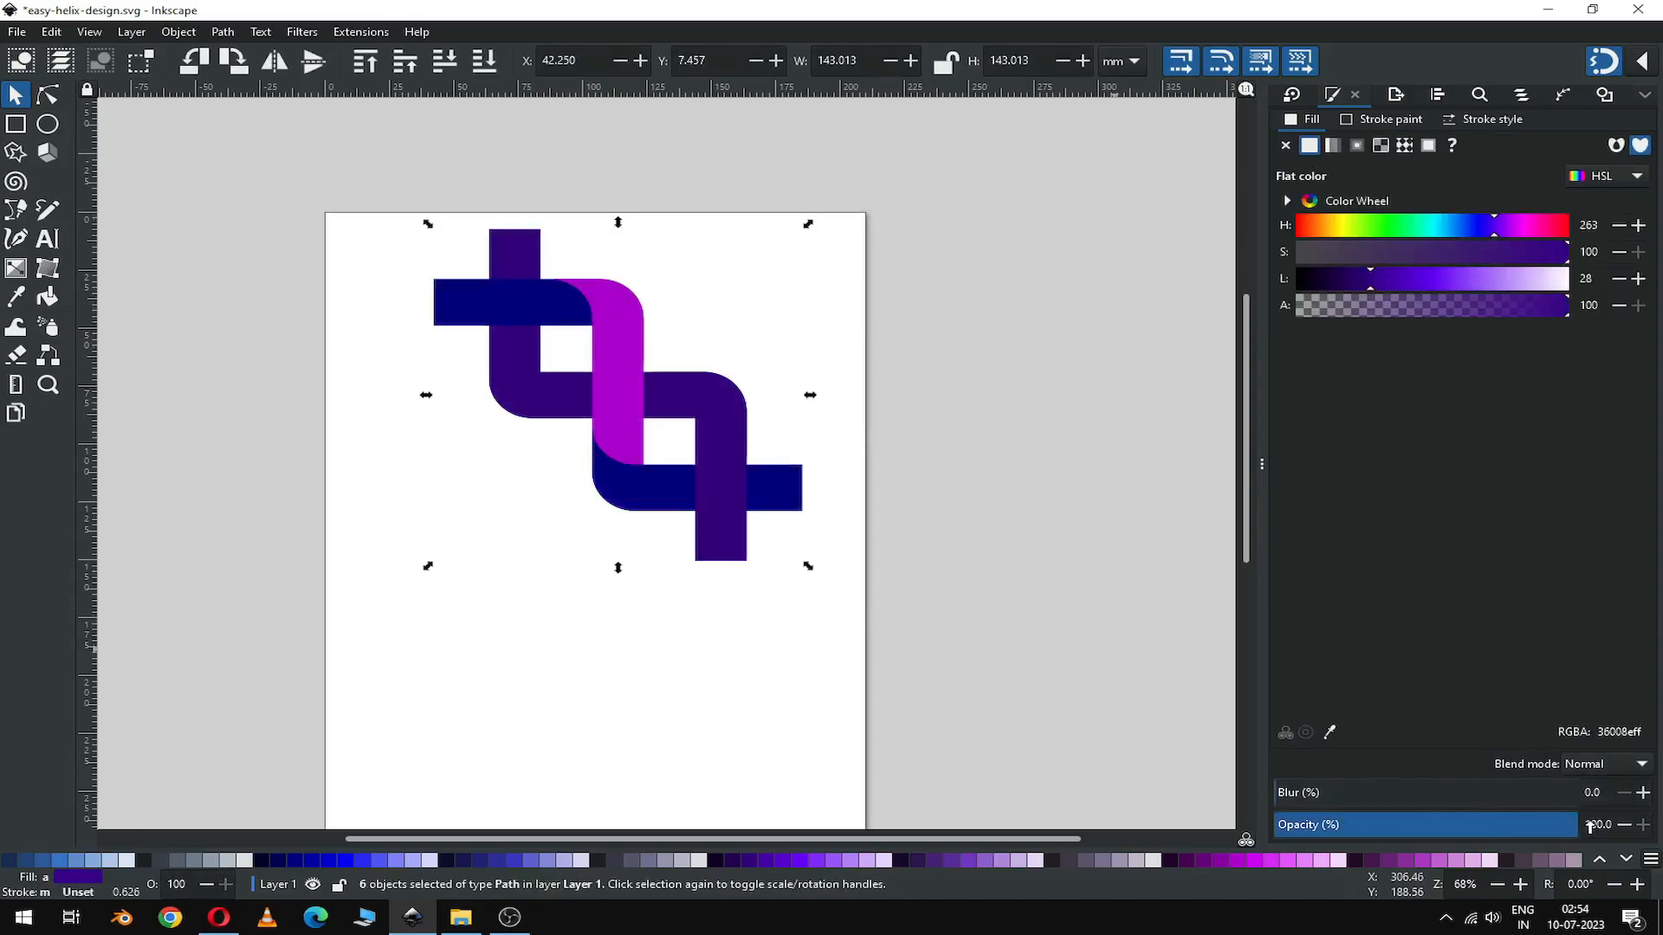
click(761, 537)
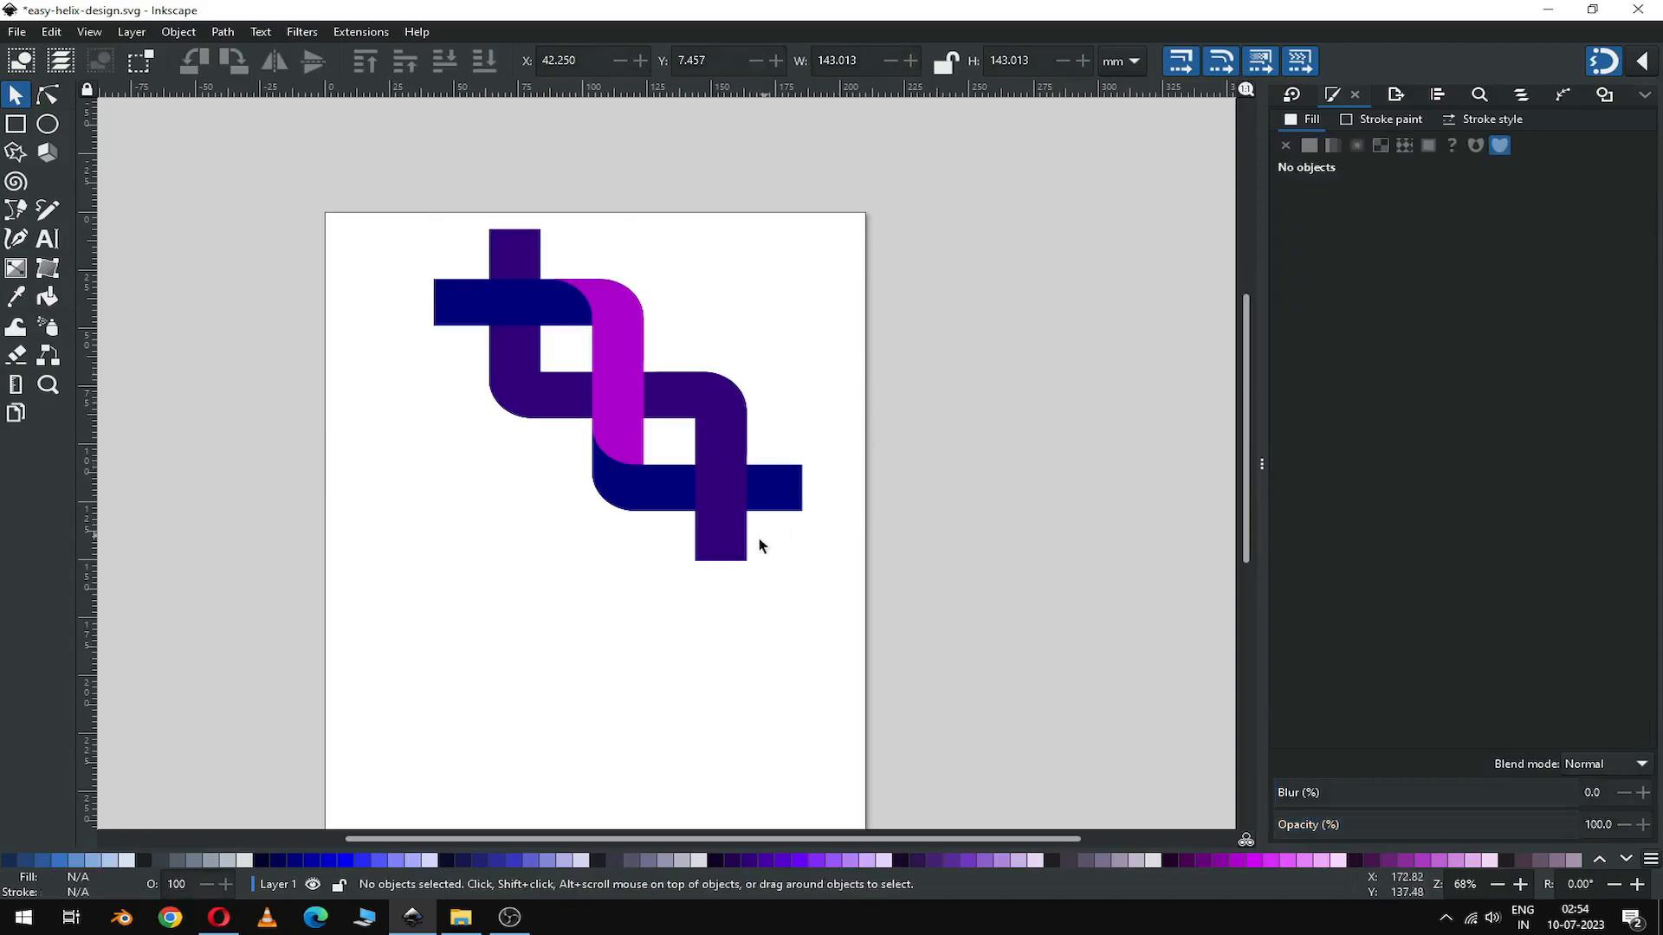
Step: Recolor the two outer purple L-shaped paths to blue 3737c8 and save the document
click(524, 262)
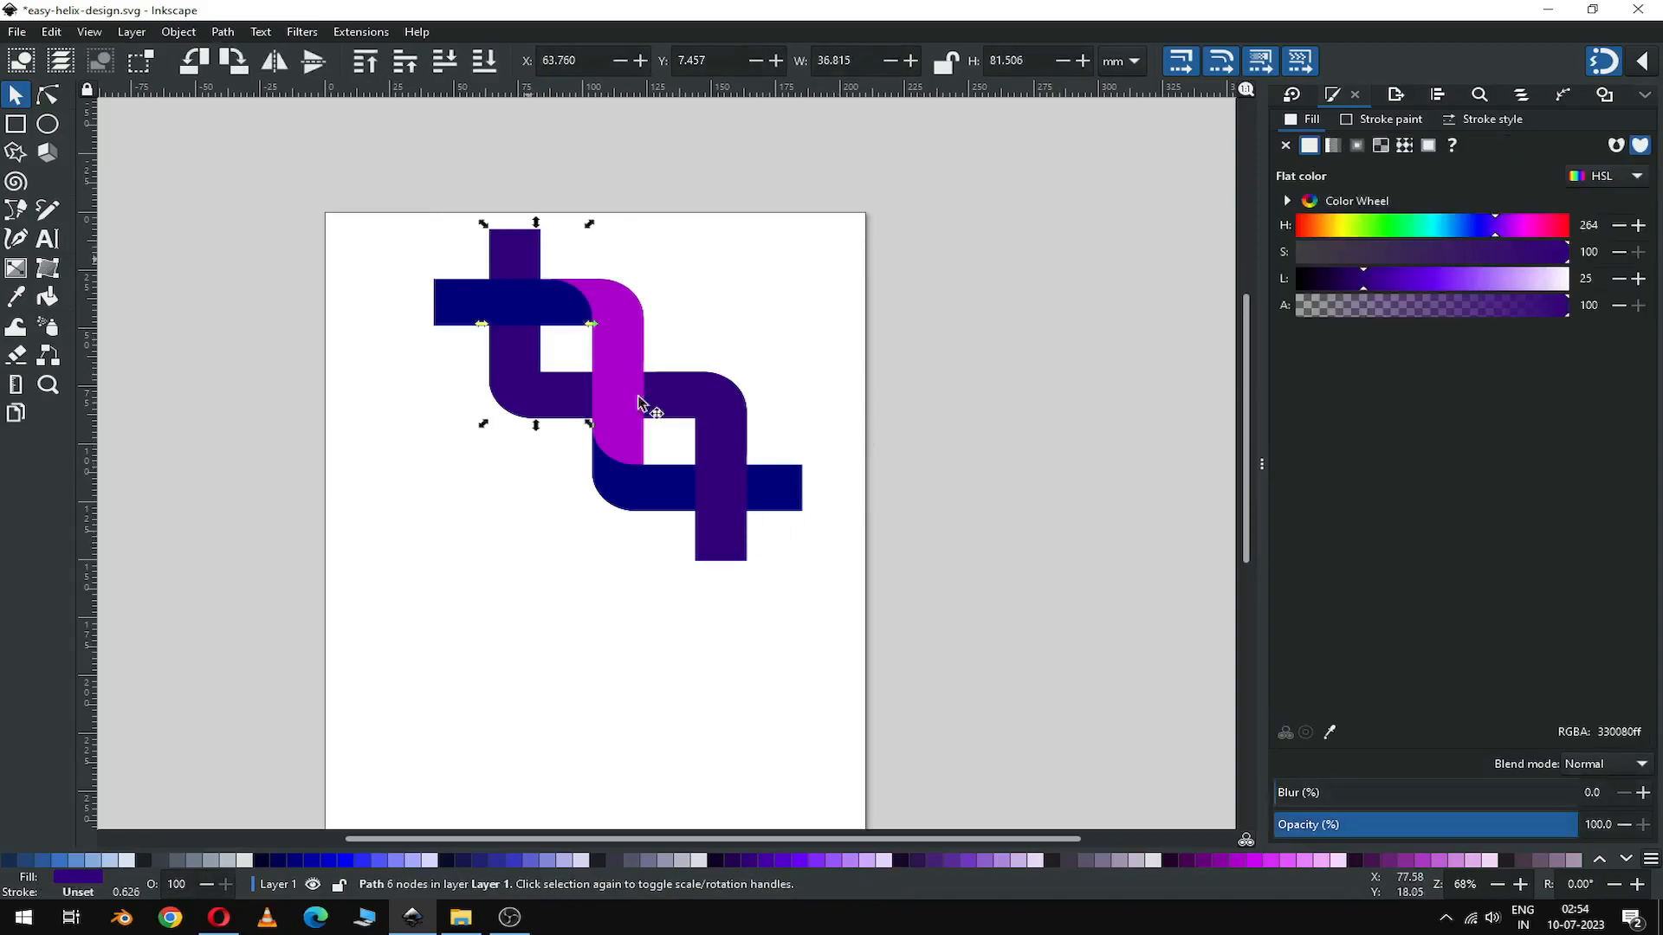
shift+click(734, 555)
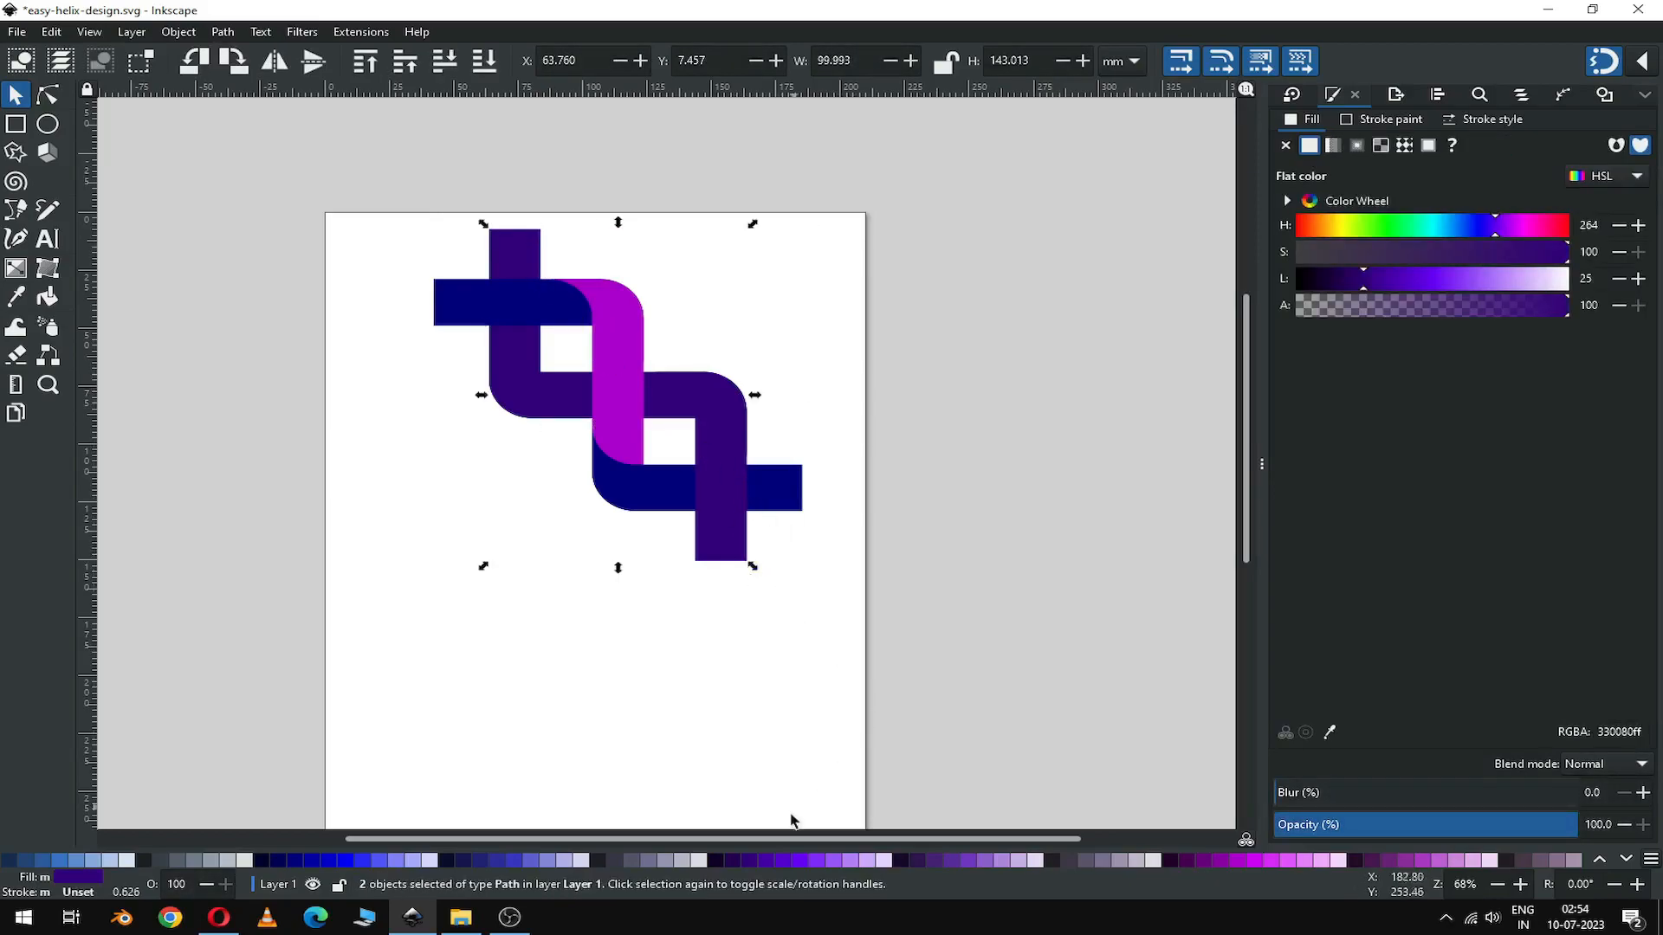
click(512, 859)
click(574, 631)
key(ctrl+s)
Step: Raise the magenta vertical band to the top of the stacking order and deselect it
click(614, 379)
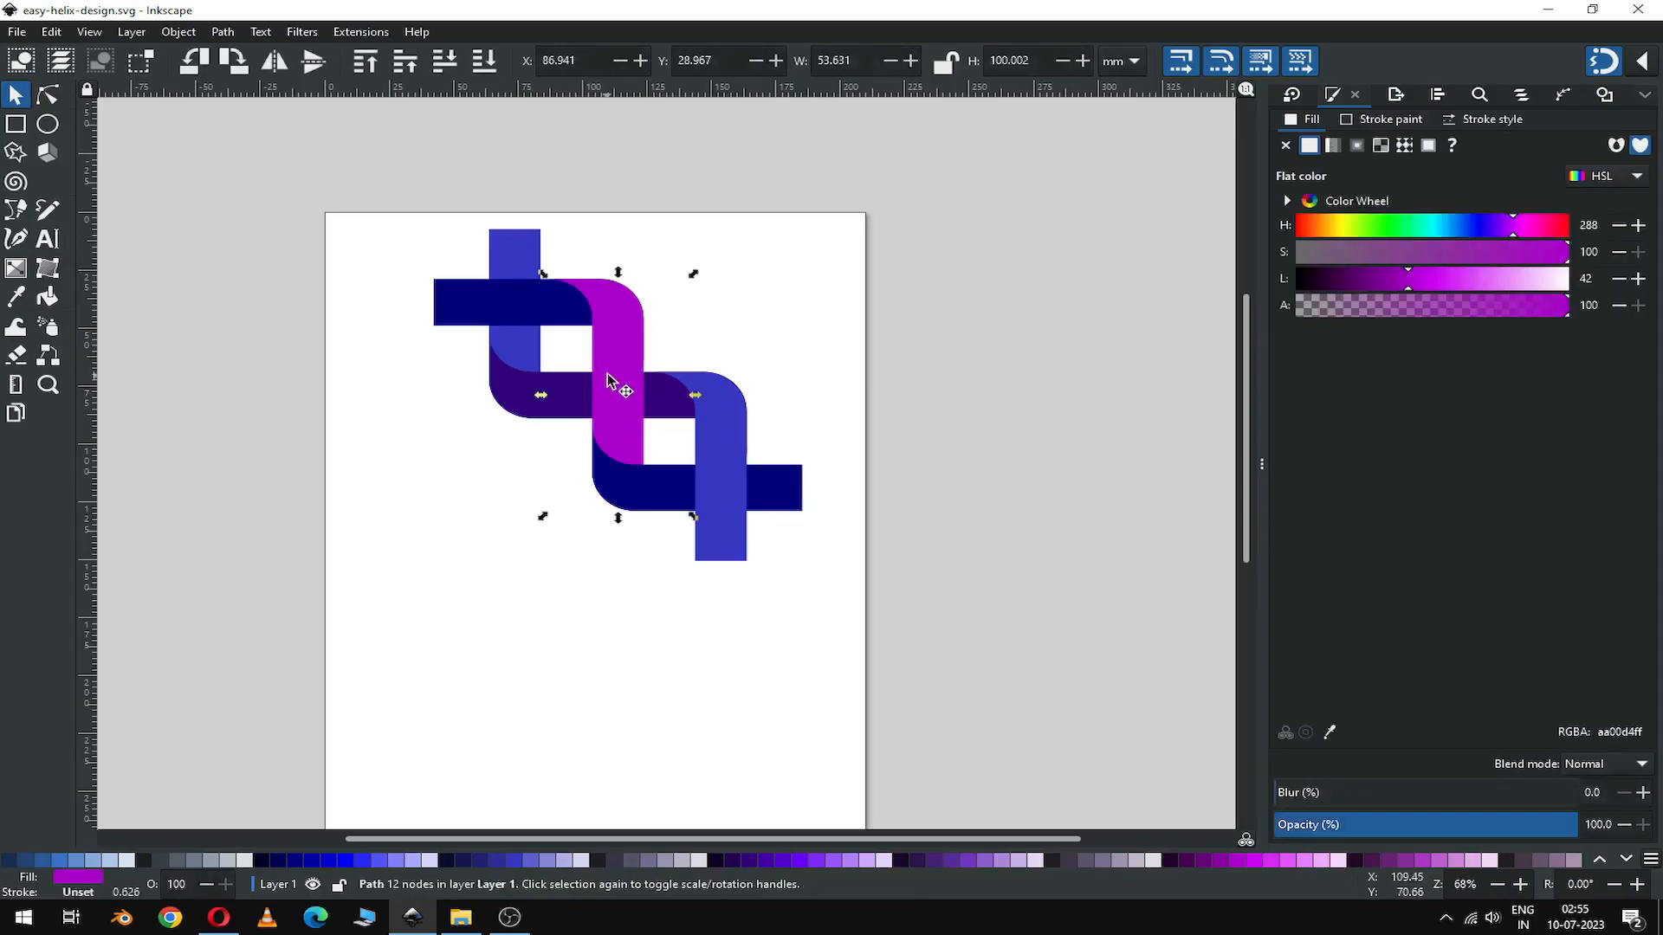
click(222, 32)
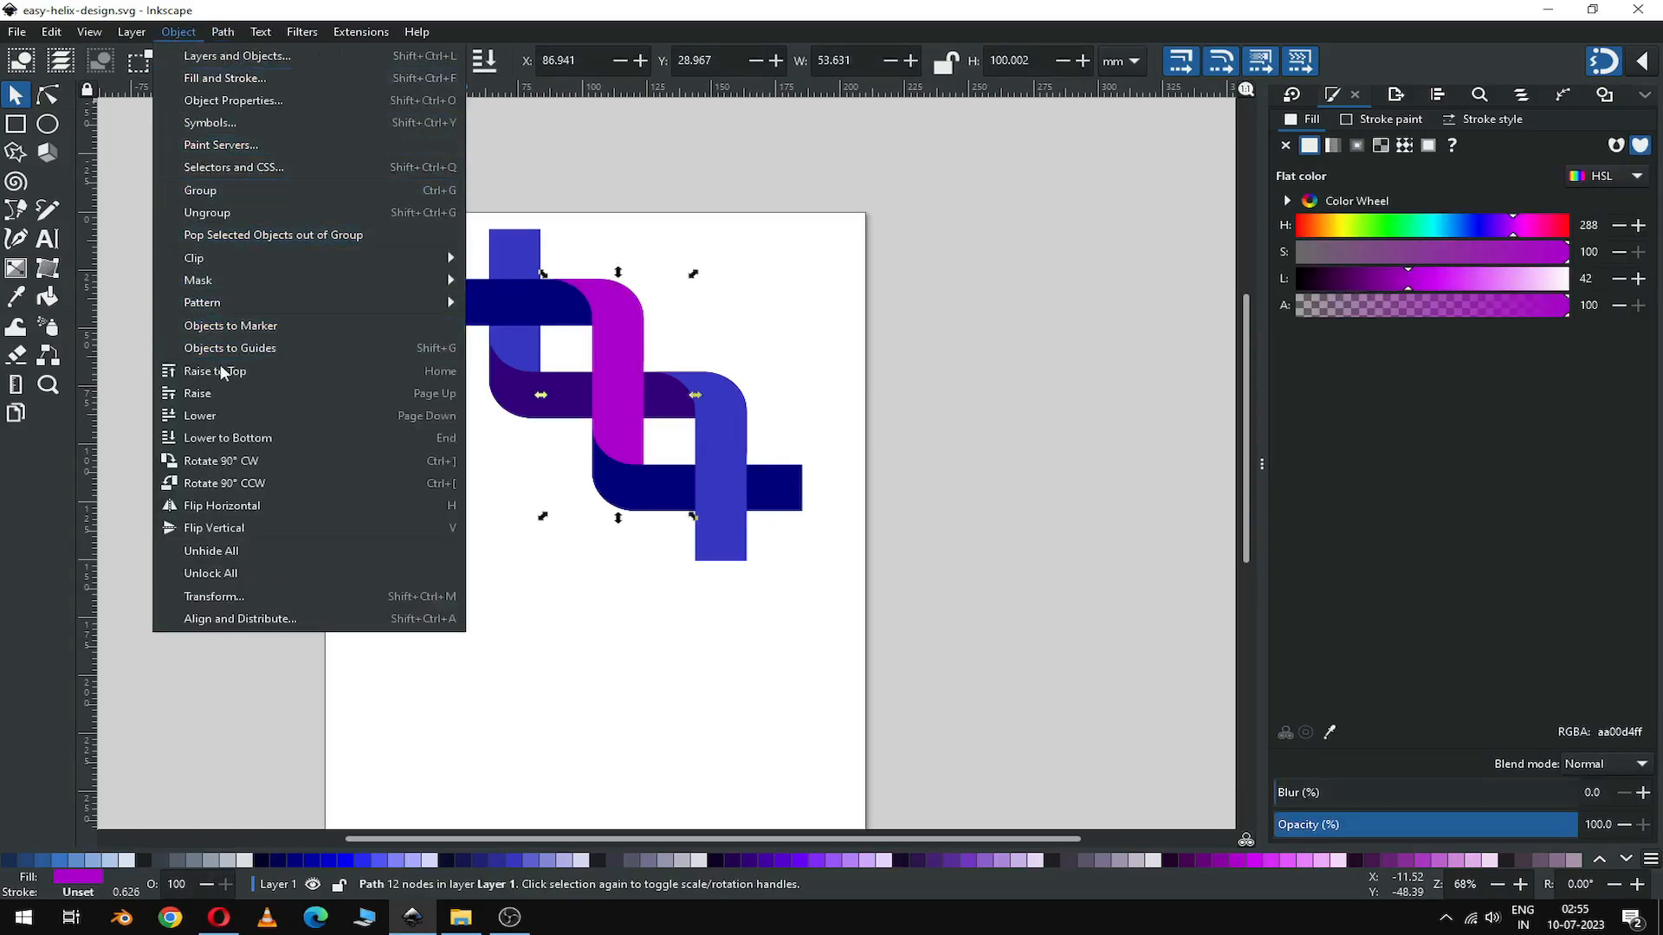
click(220, 363)
click(813, 309)
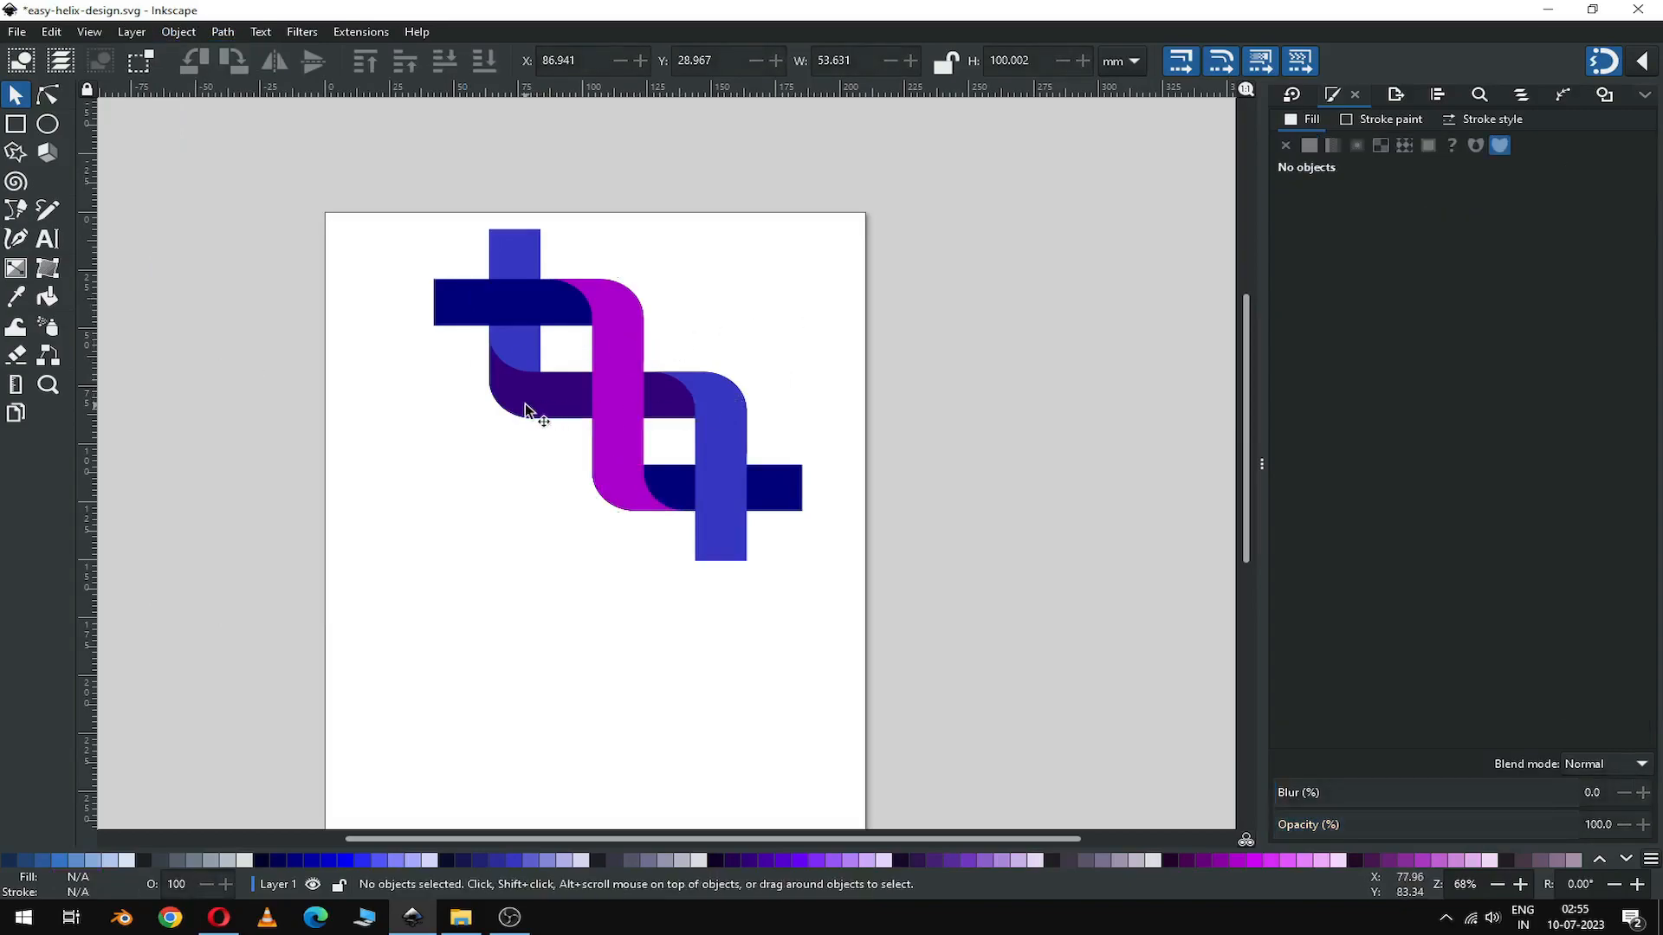
Step: Lower the blue L-shaped path at the helix's lower right to the bottom of the stack and save the document
click(728, 453)
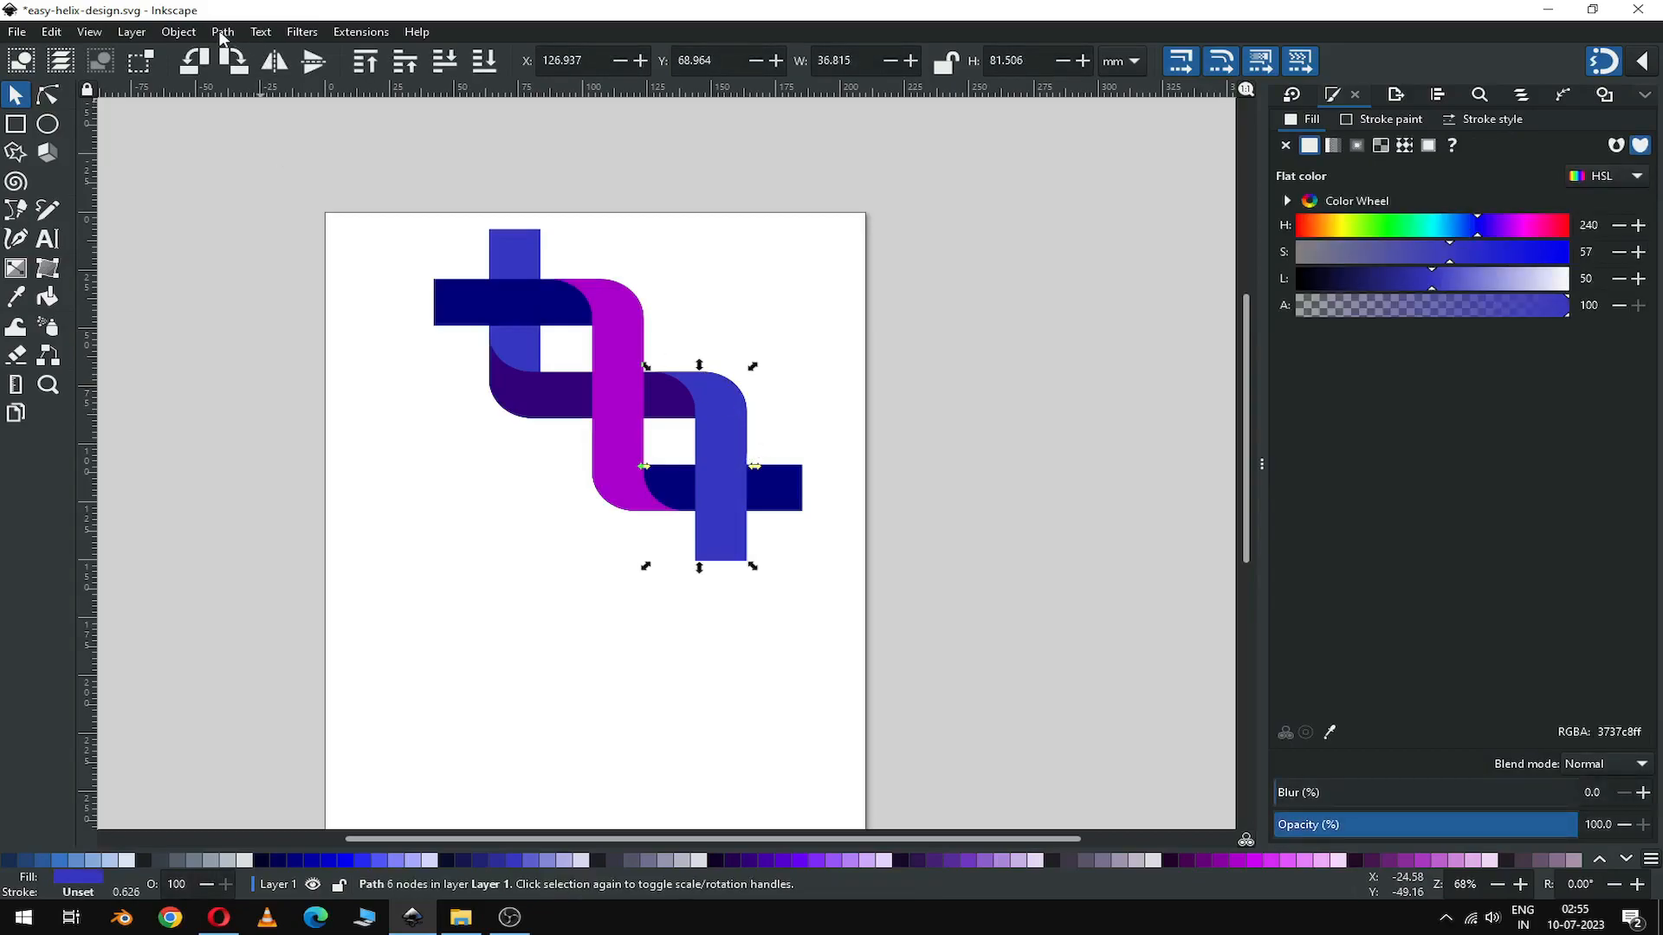
click(179, 32)
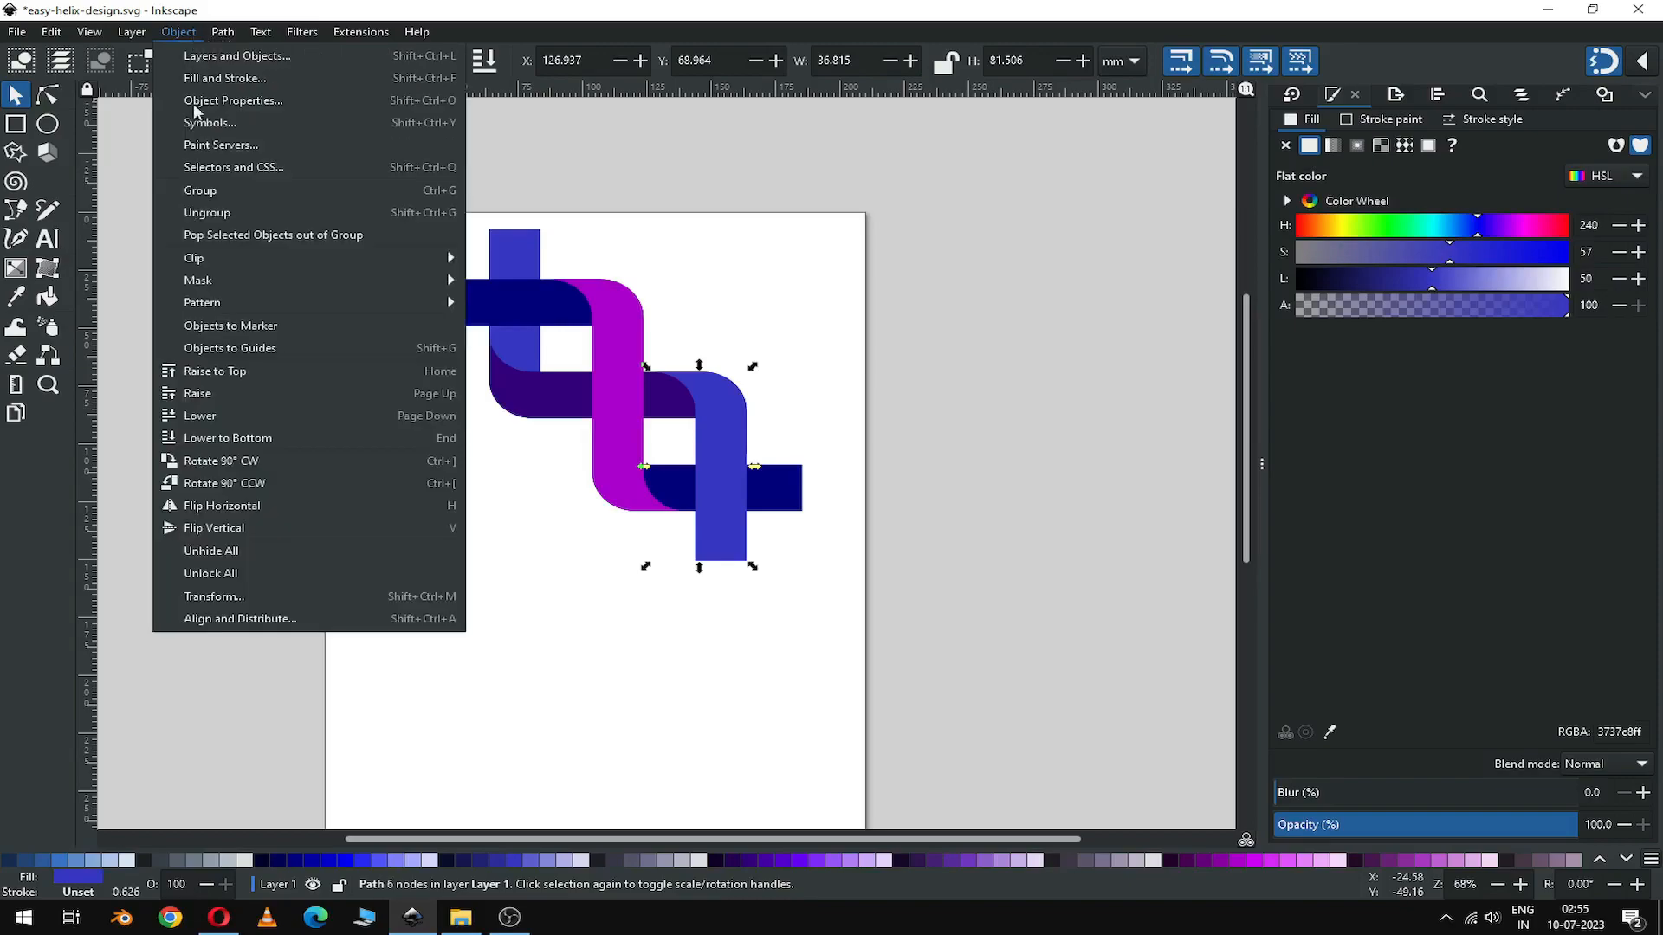
click(231, 434)
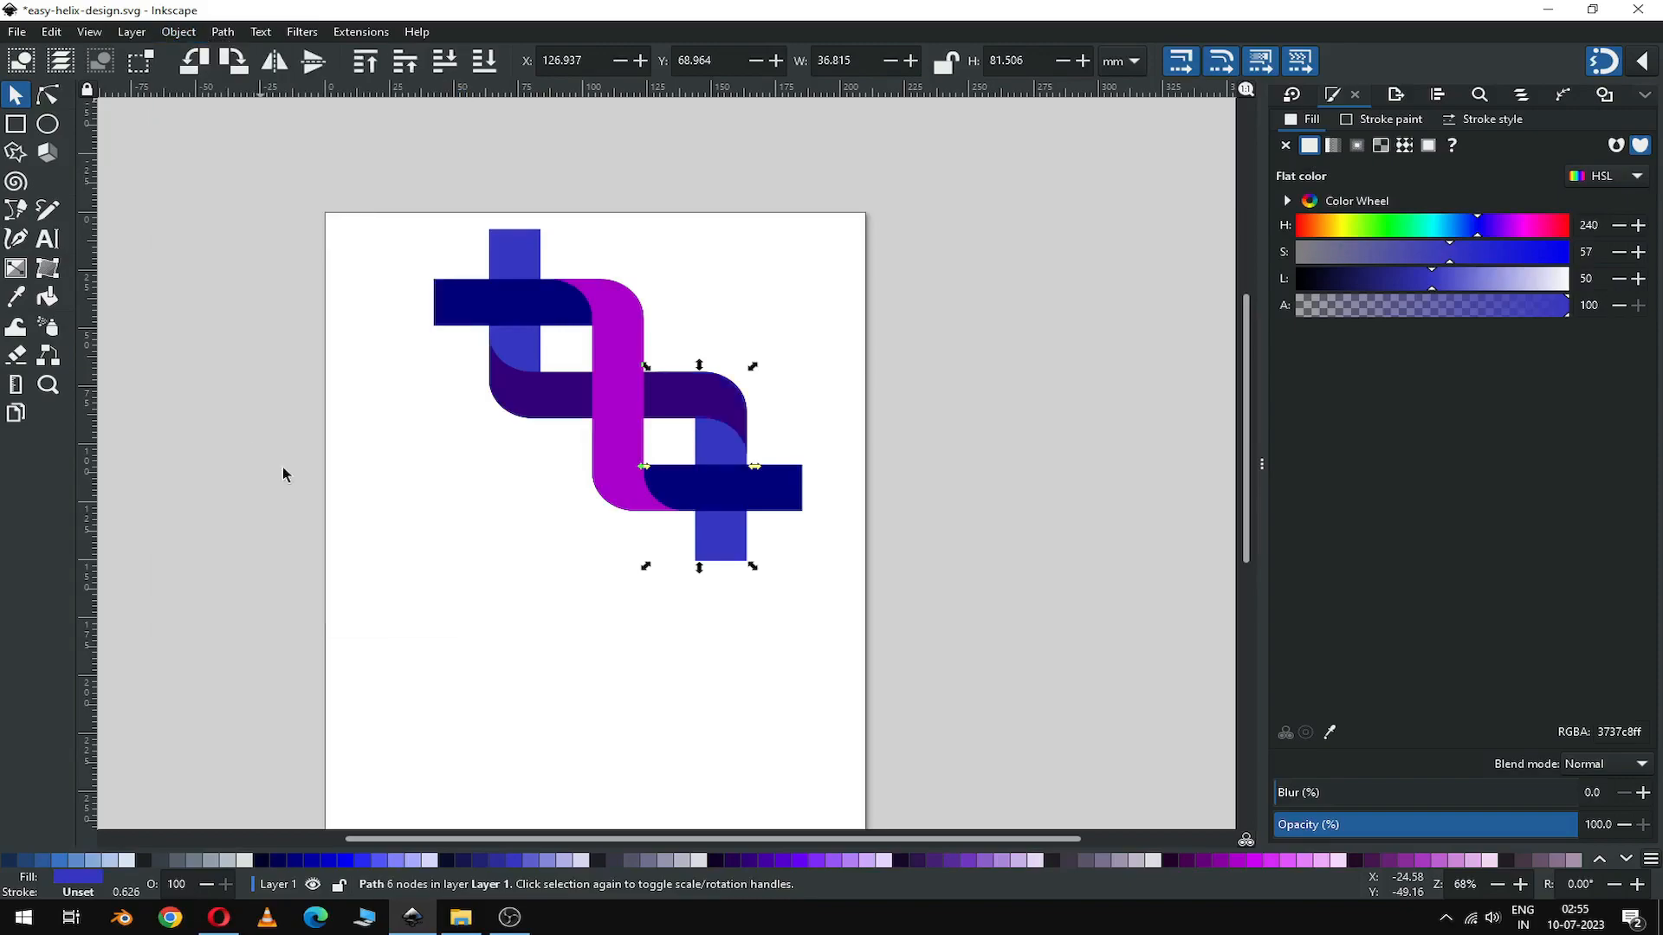
click(581, 650)
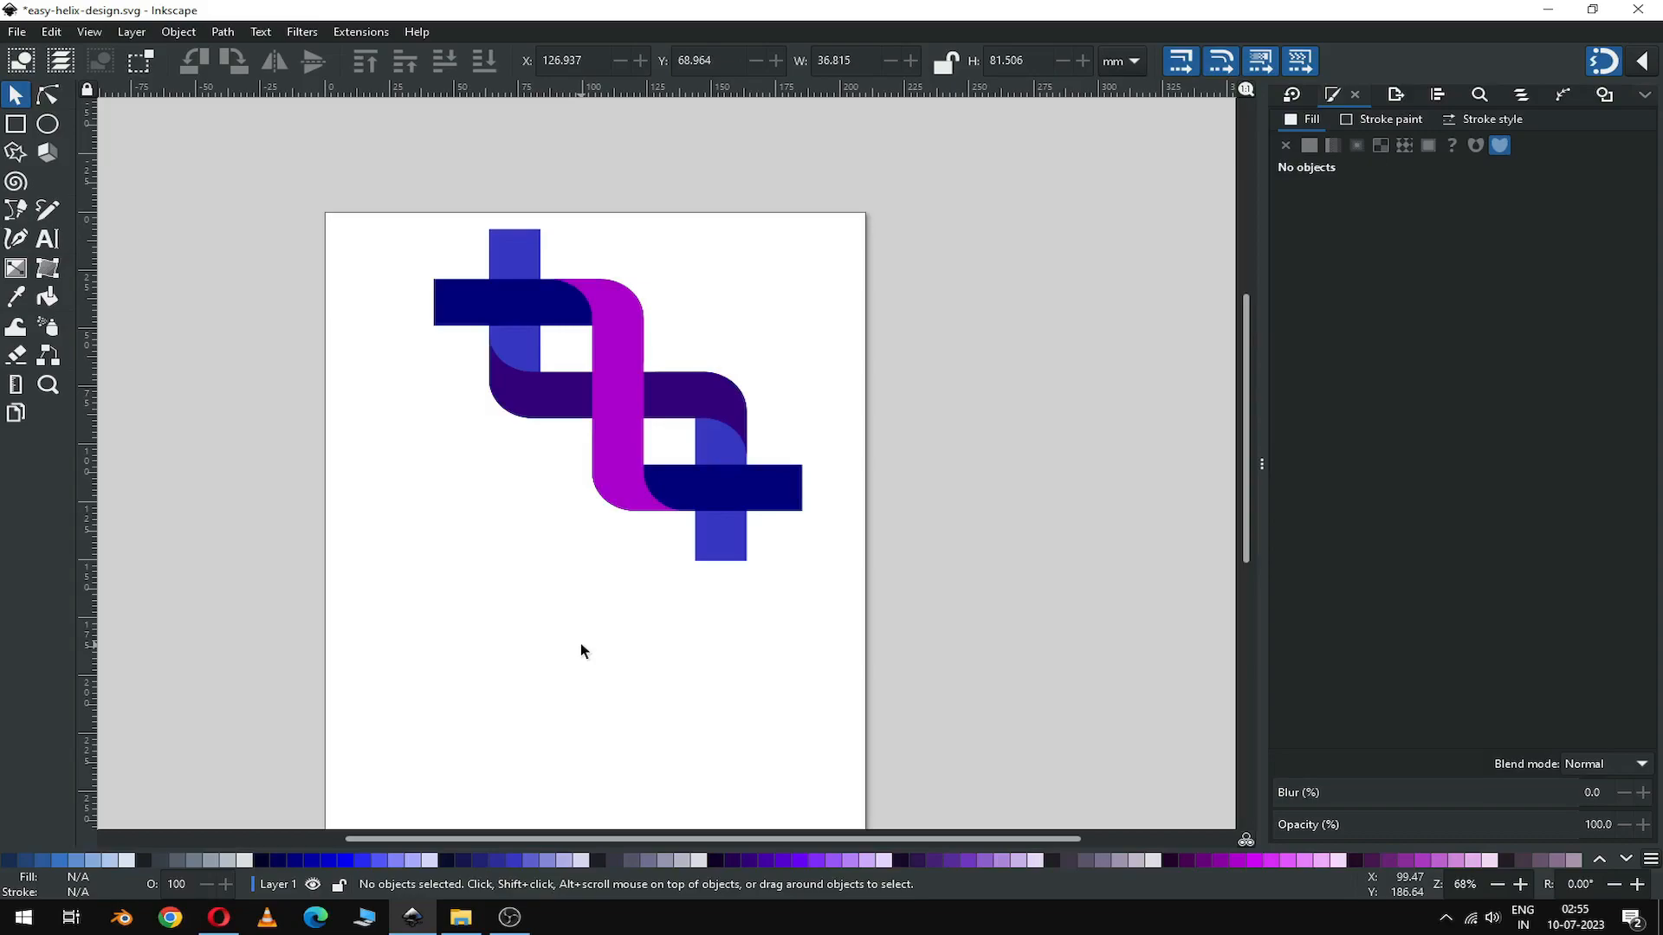
key(ctrl+s)
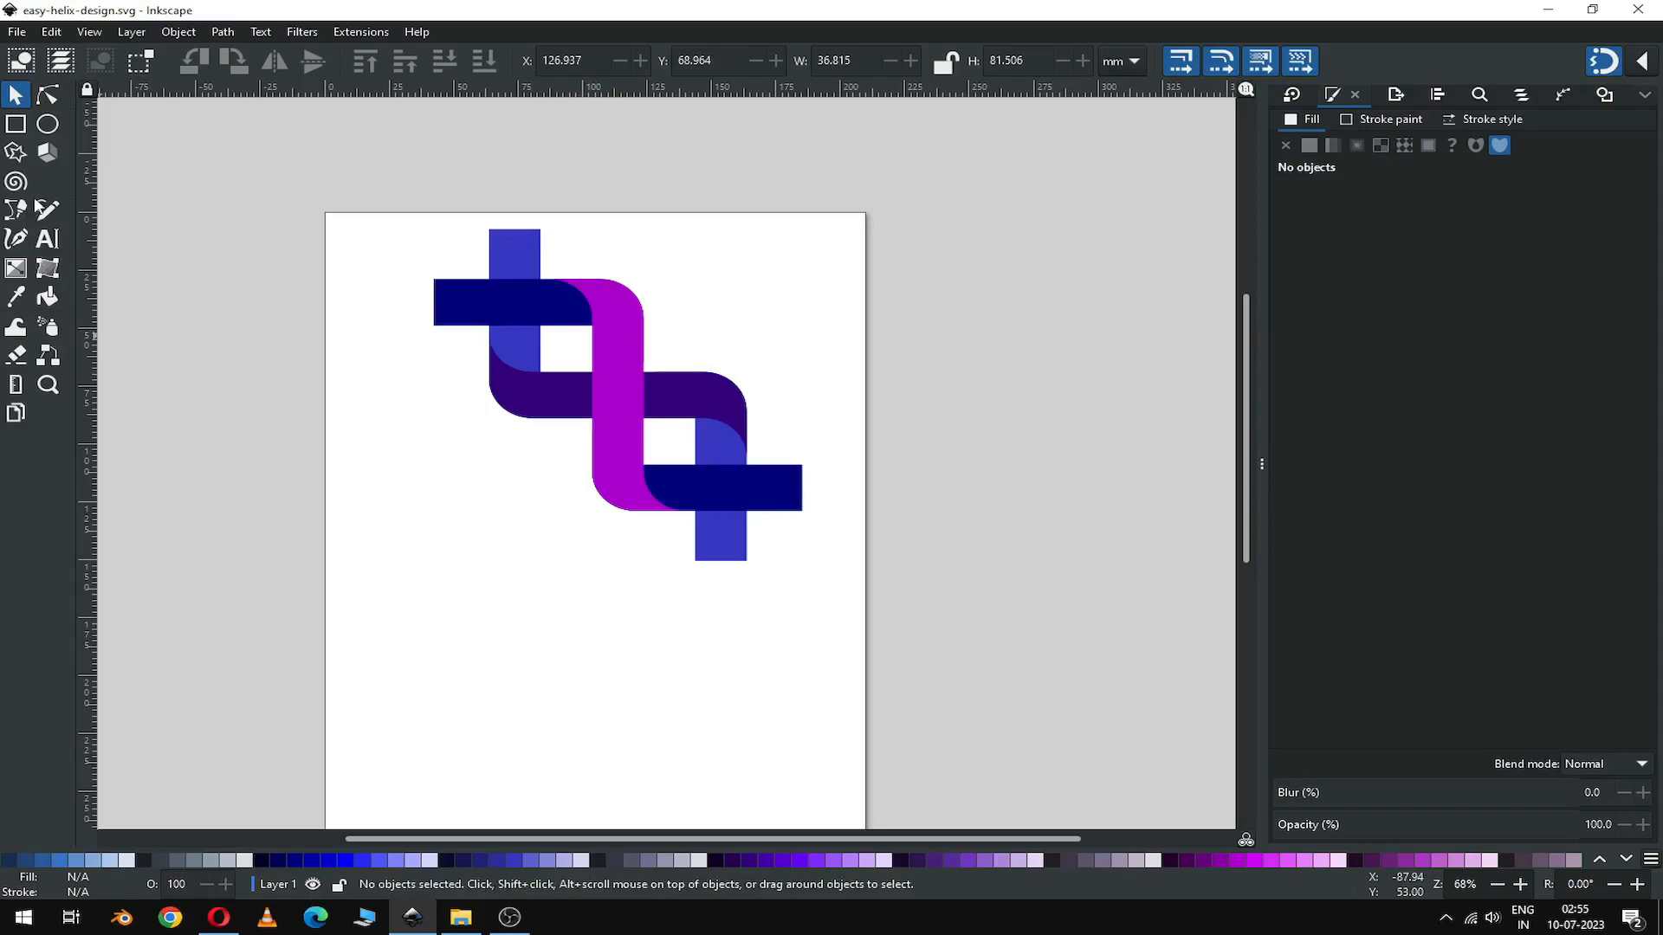
Step: Draw a circle below the helix and set its width and height to 20 mm
click(48, 124)
drag(489, 629, 538, 672)
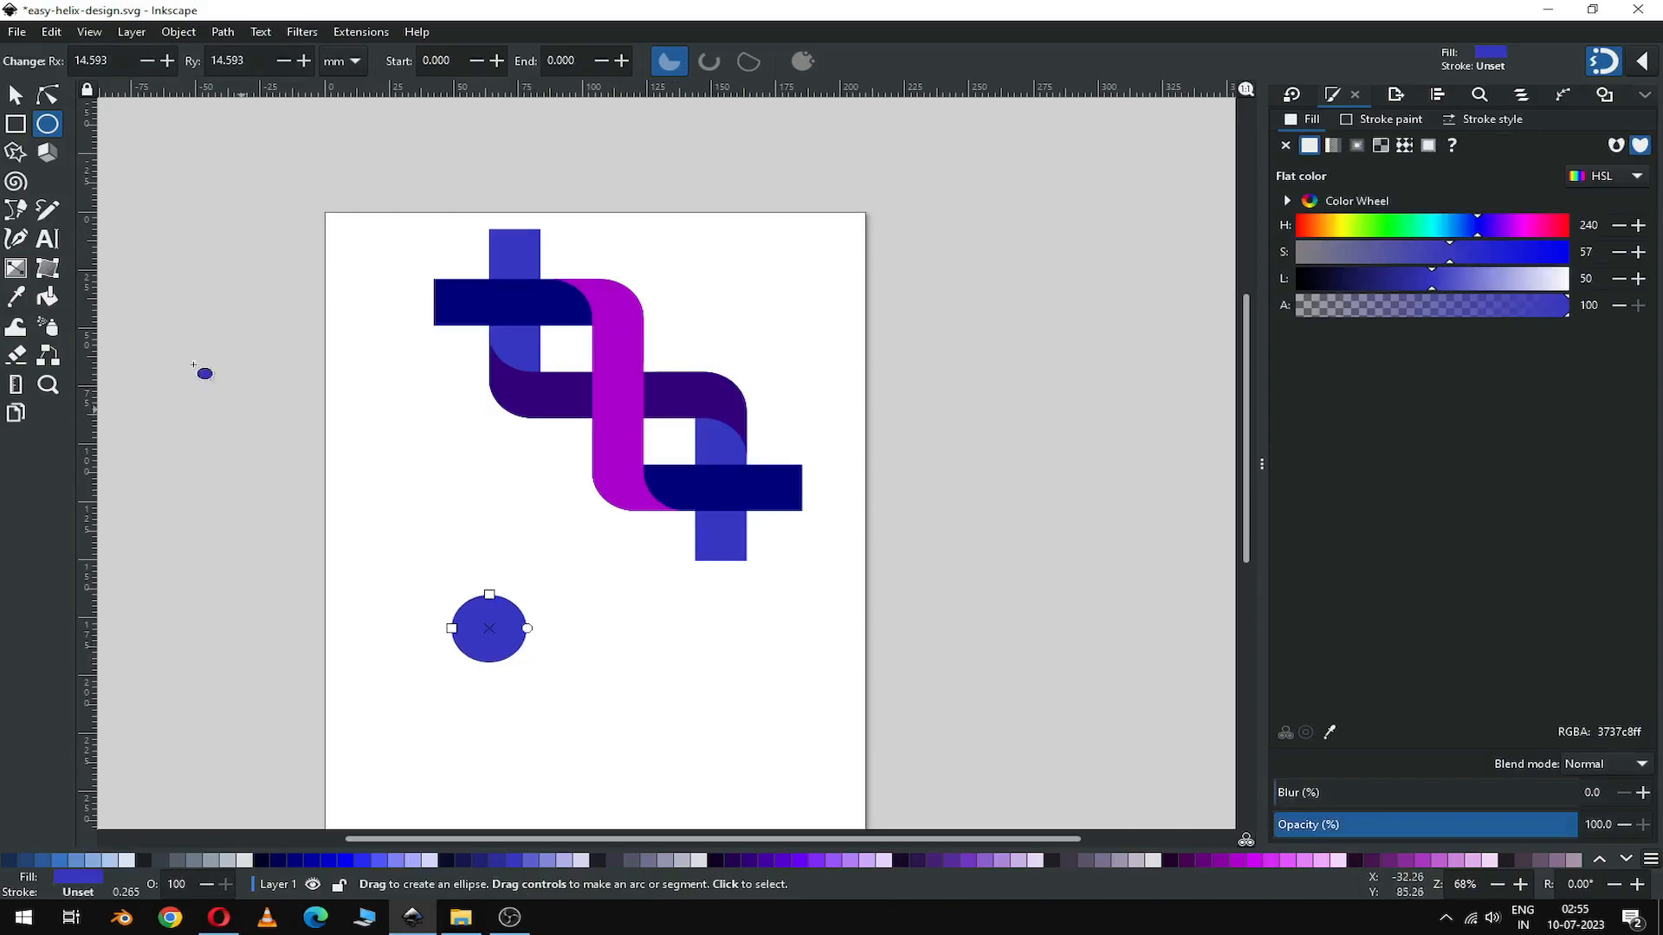
click(12, 99)
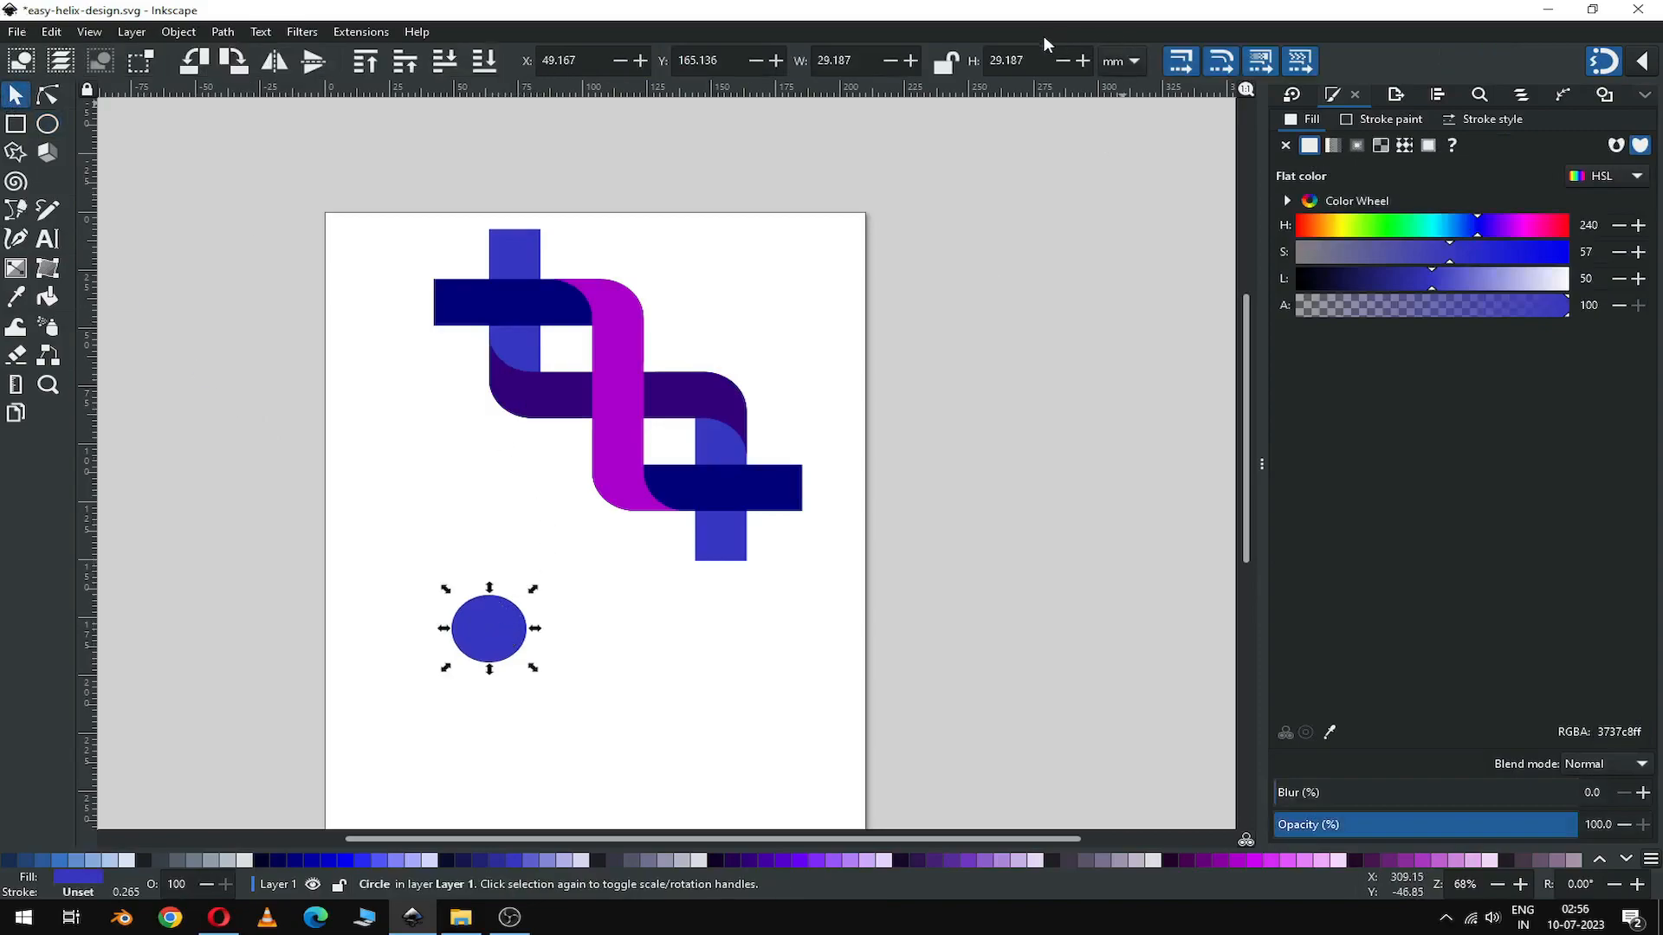
double_click(1032, 59)
text(20)
double_click(867, 60)
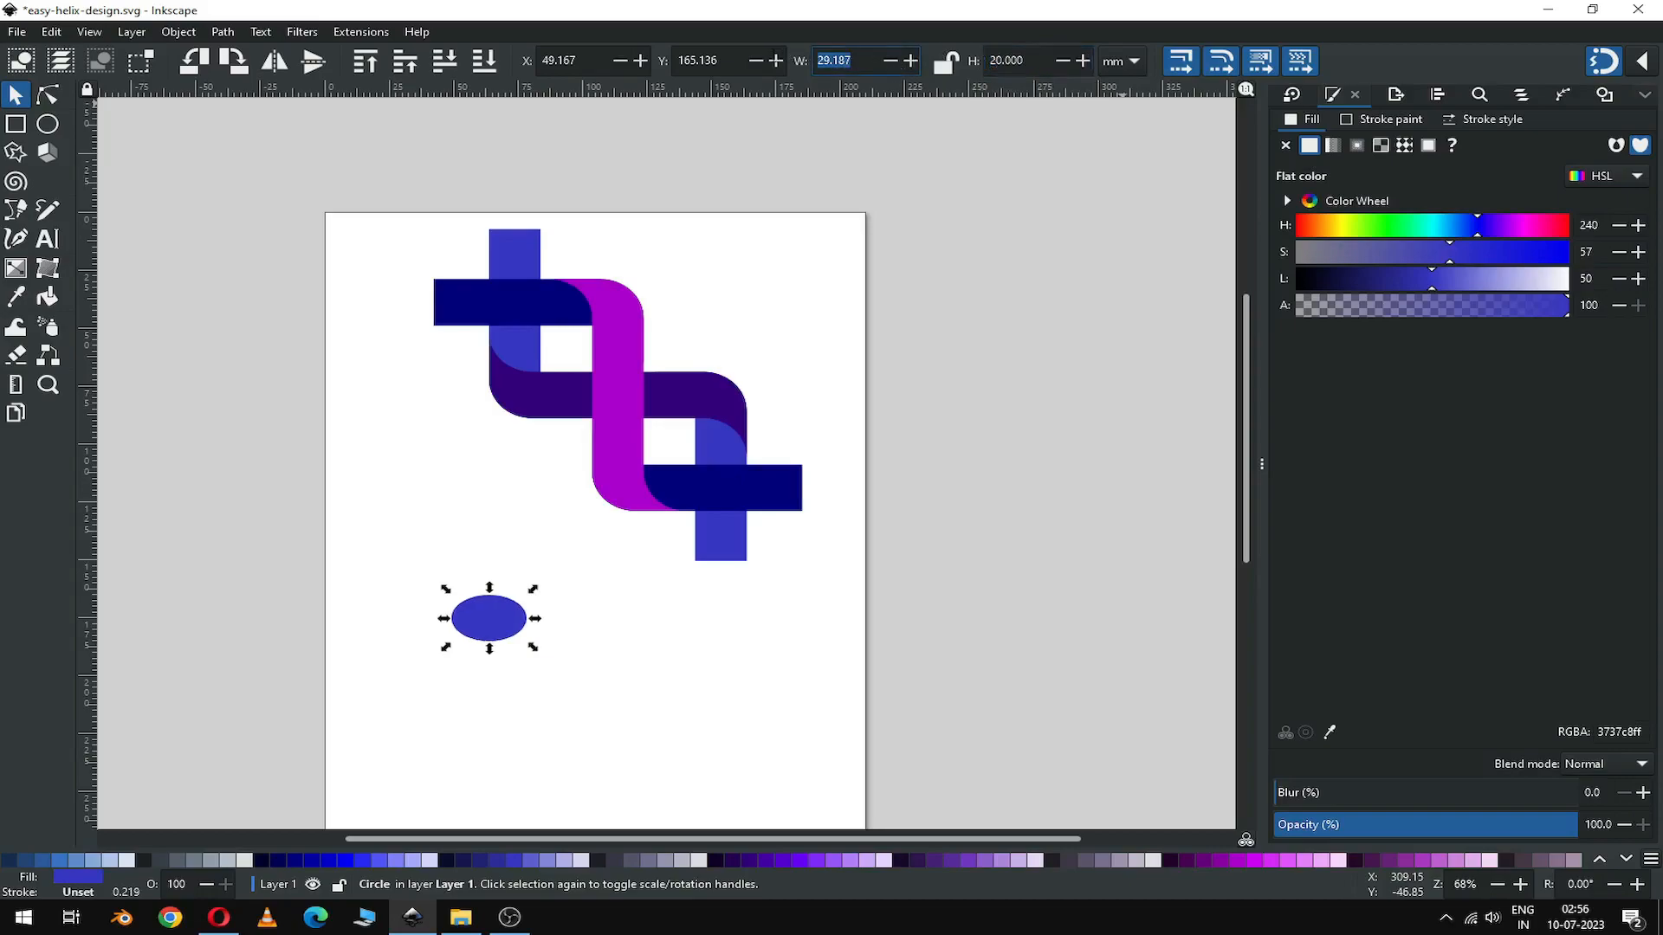
text(20)
key(Return)
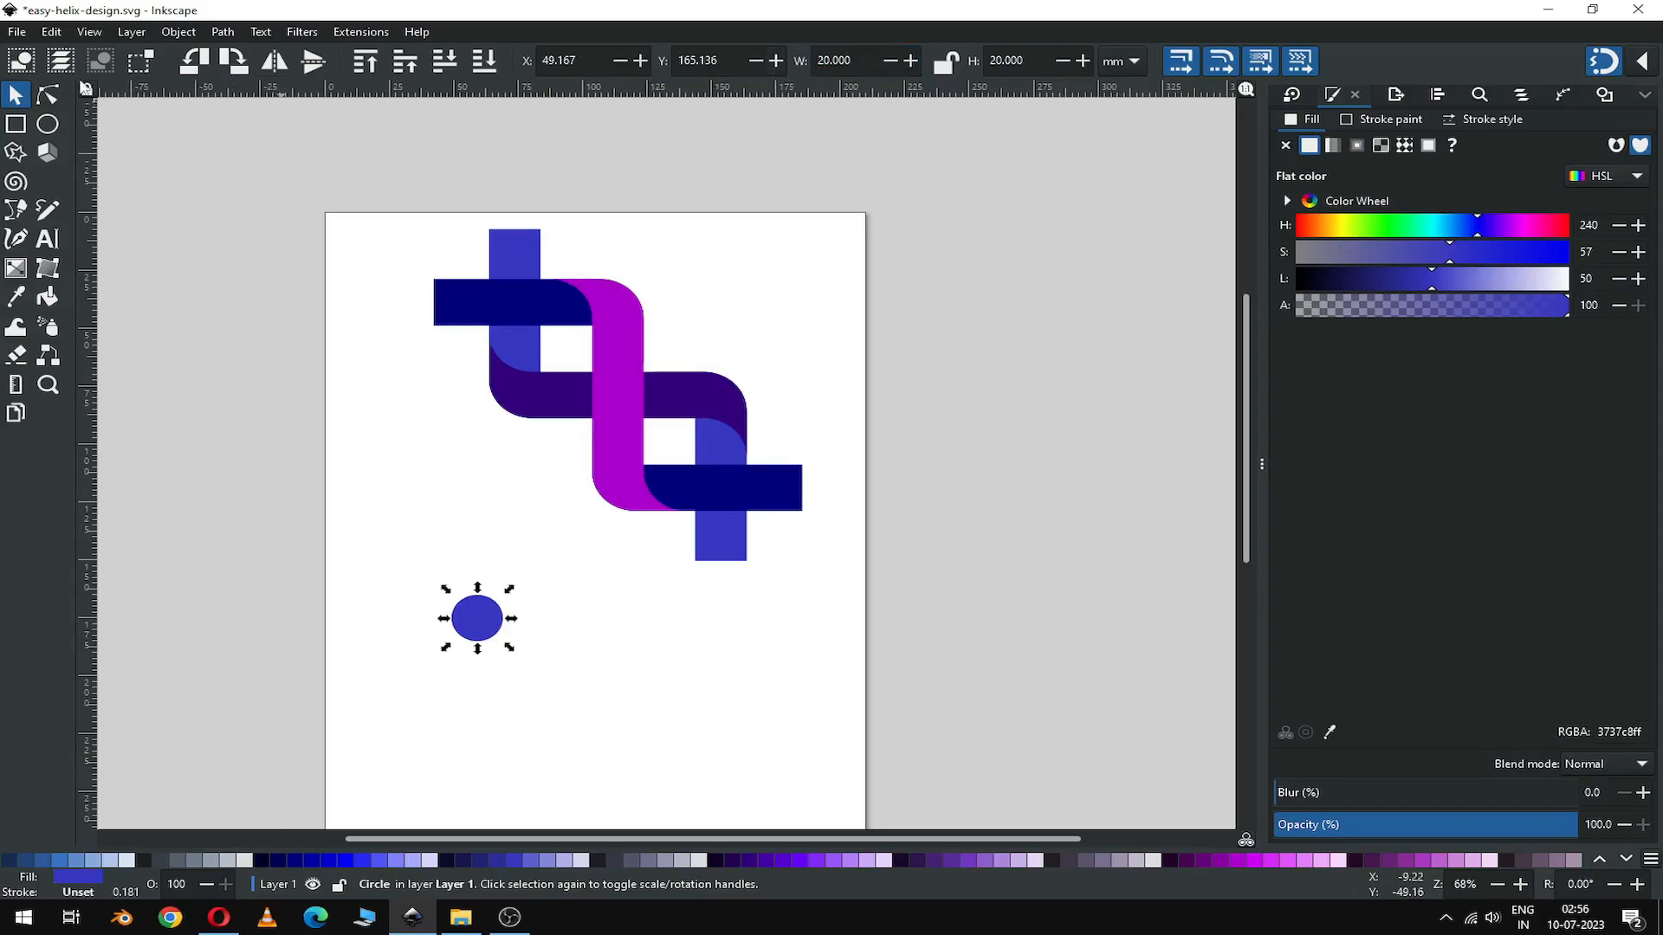
Step: Convert the circle to a path and place a duplicate centred on the top end of the upper-left blue vertical band
click(222, 32)
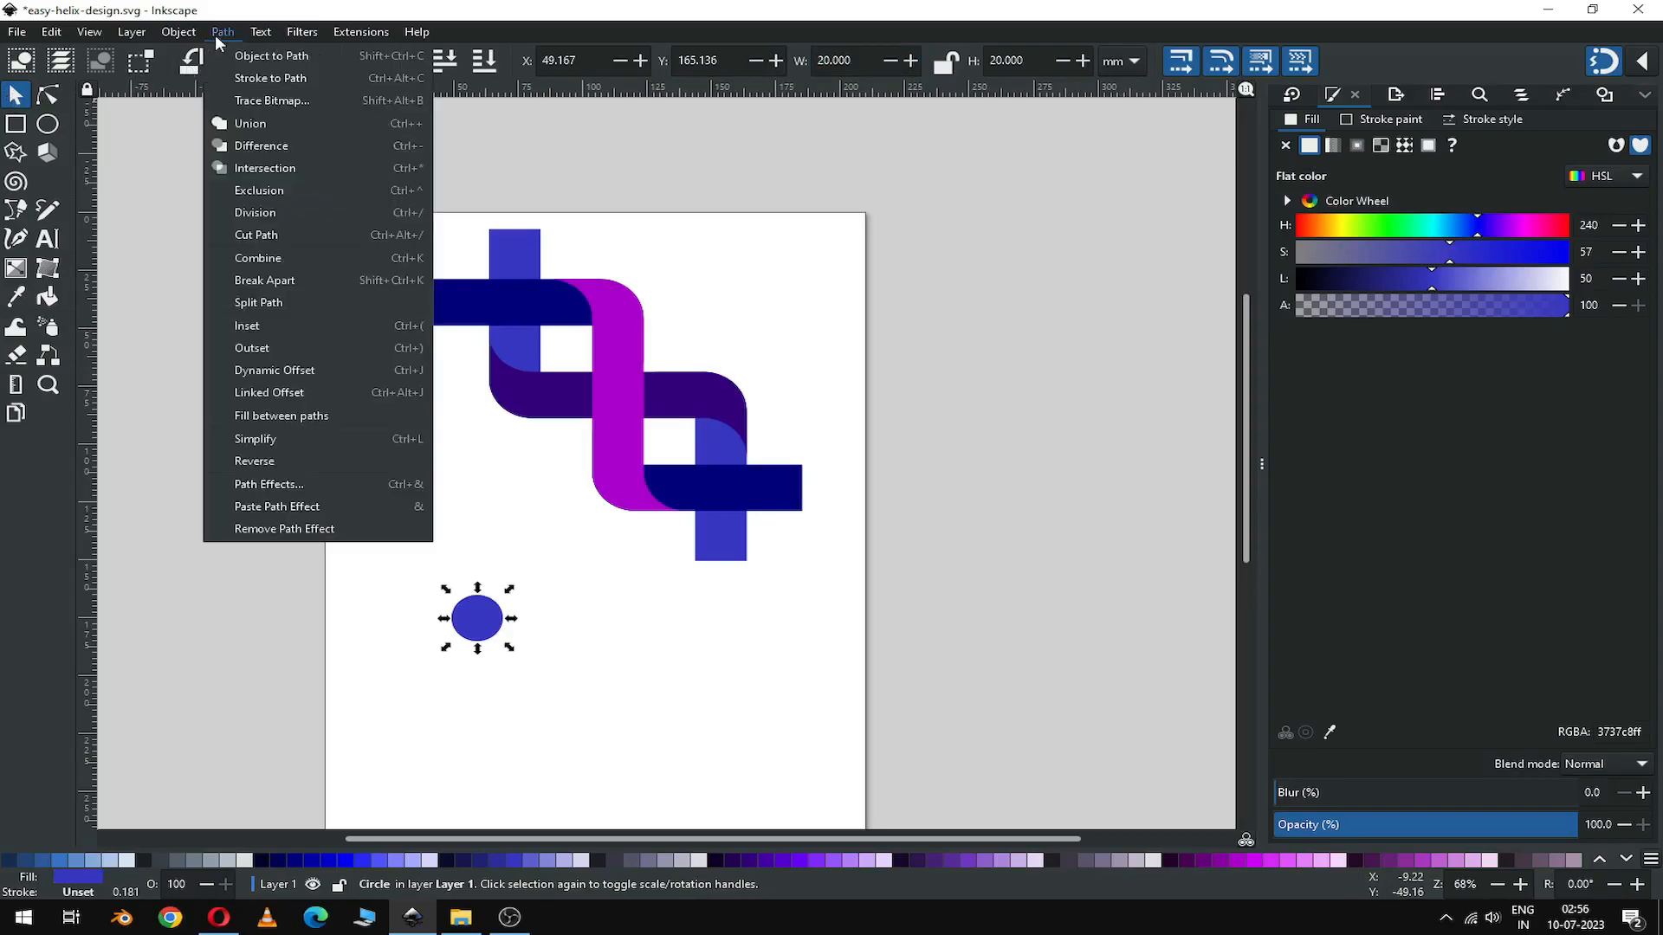
click(253, 54)
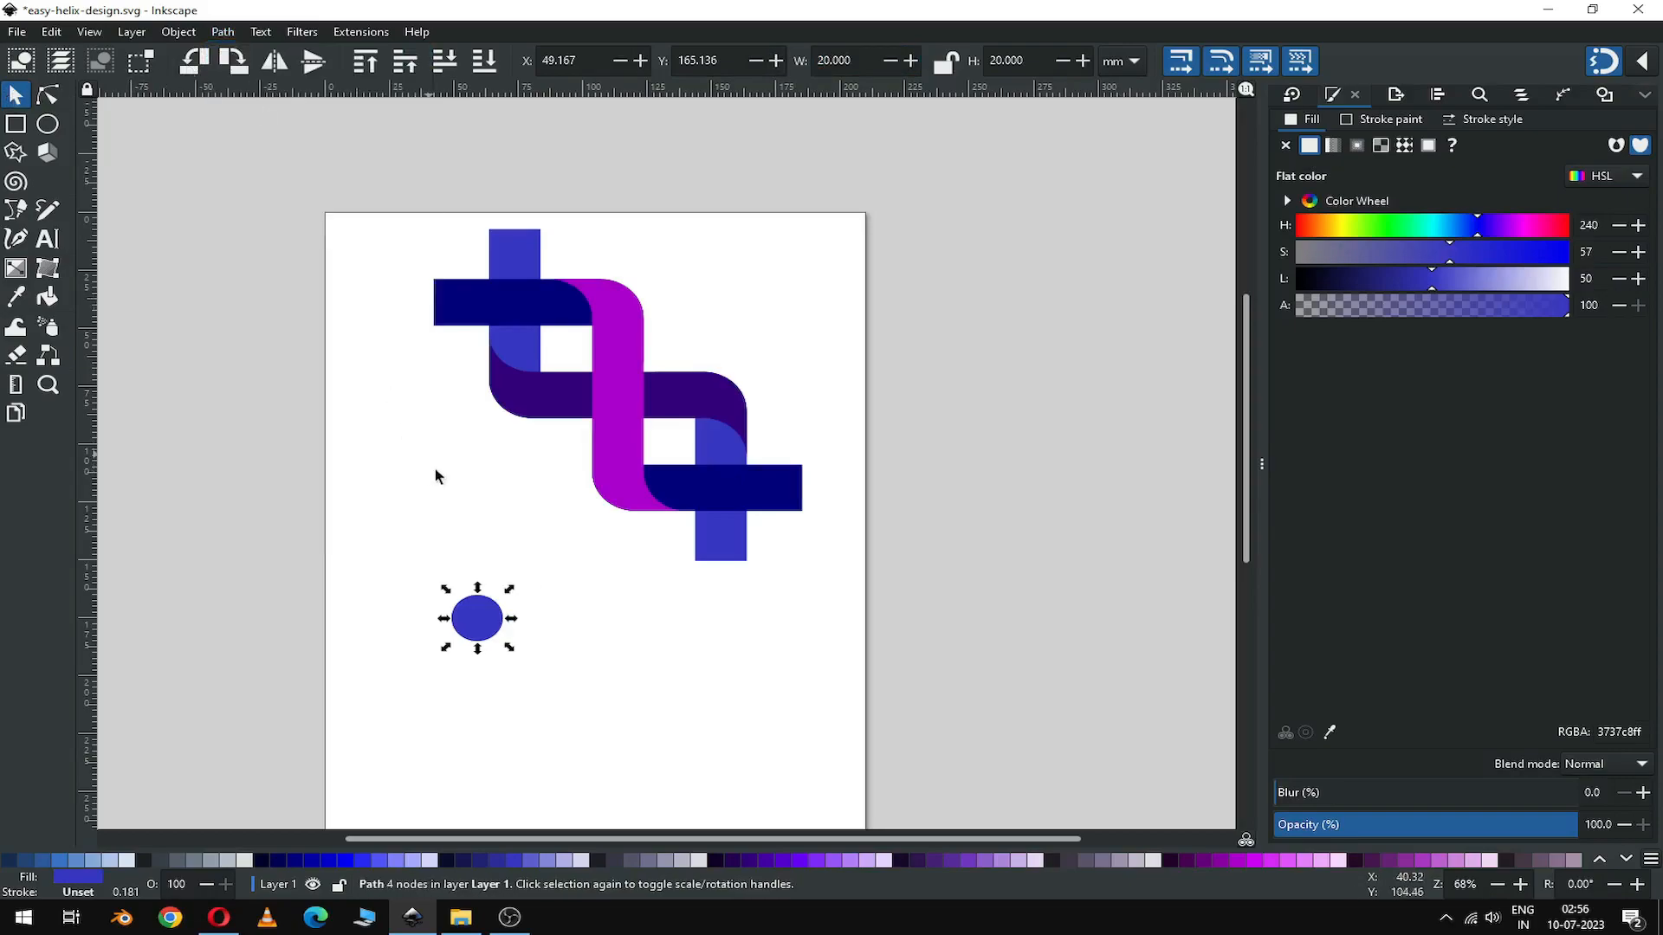
right_click(476, 627)
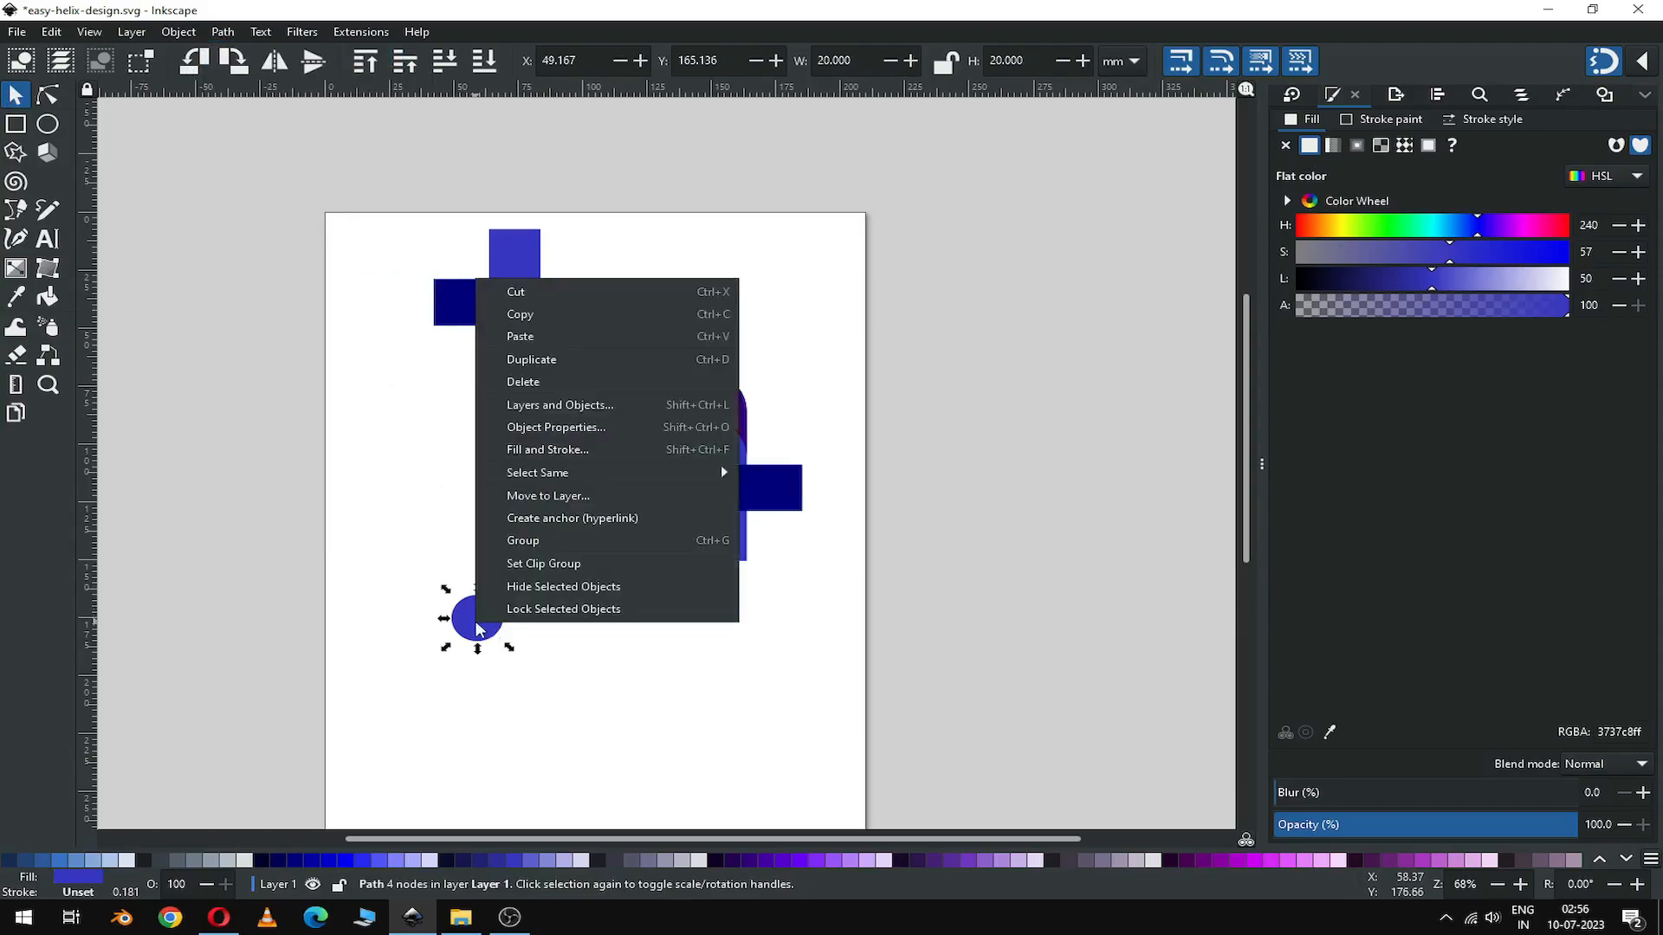
click(518, 368)
drag(480, 611, 518, 232)
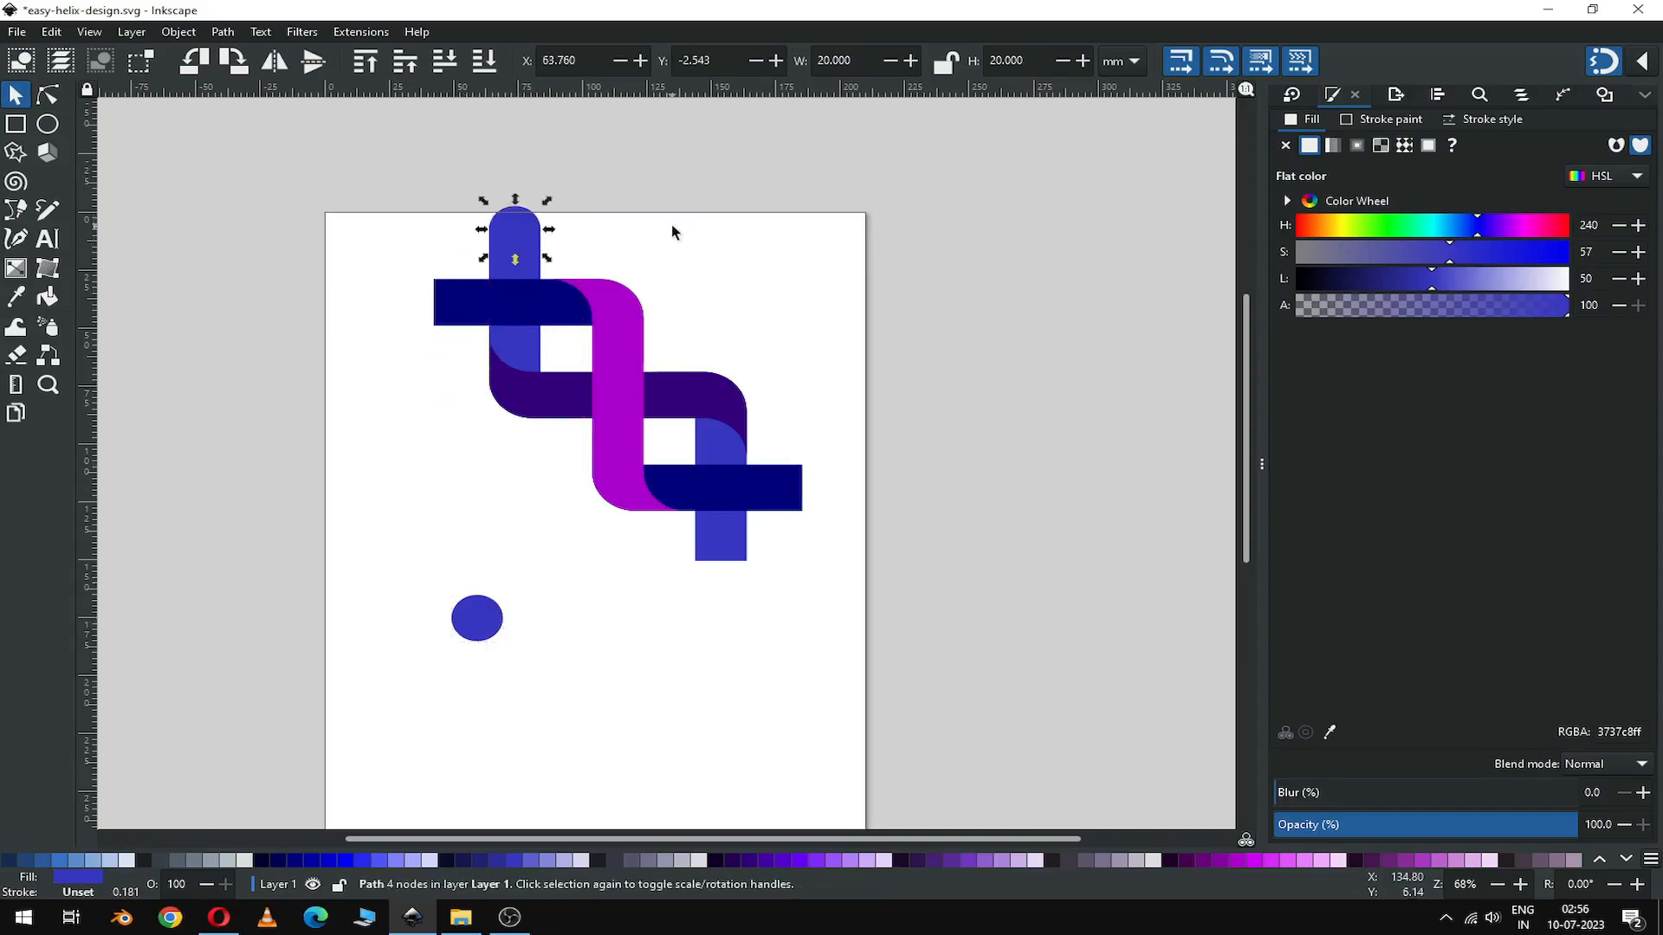
Step: Duplicate the circle below the helix and centre the copy on the left end of the upper navy horizontal band
click(480, 624)
right_click(480, 624)
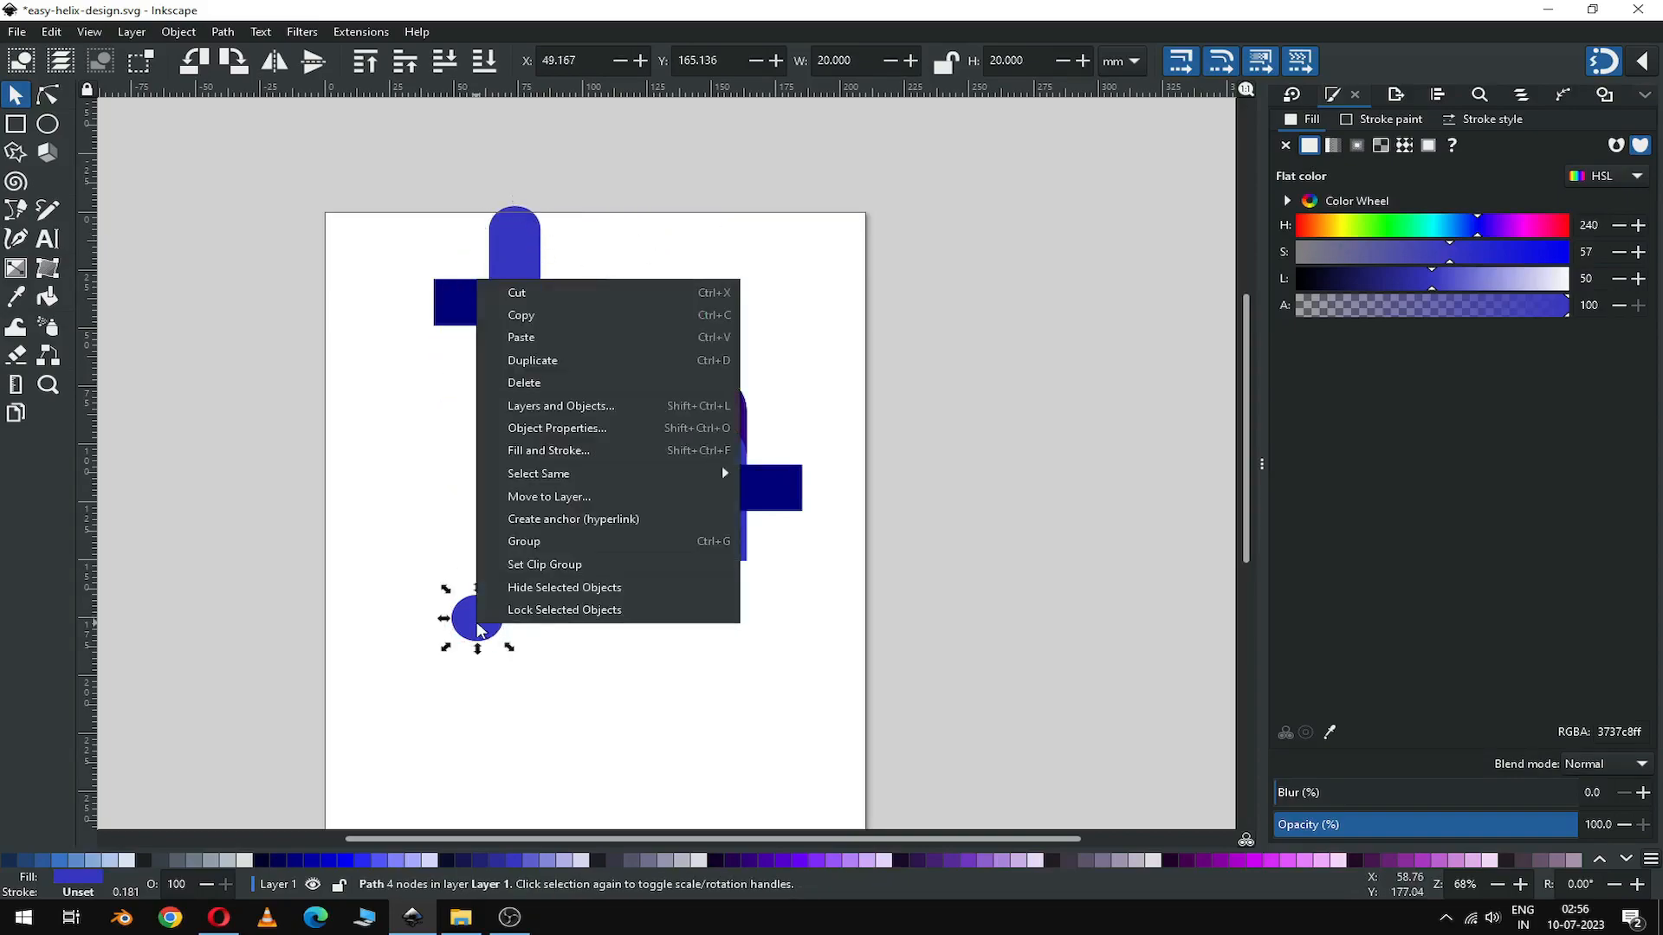
click(538, 362)
drag(466, 614, 426, 293)
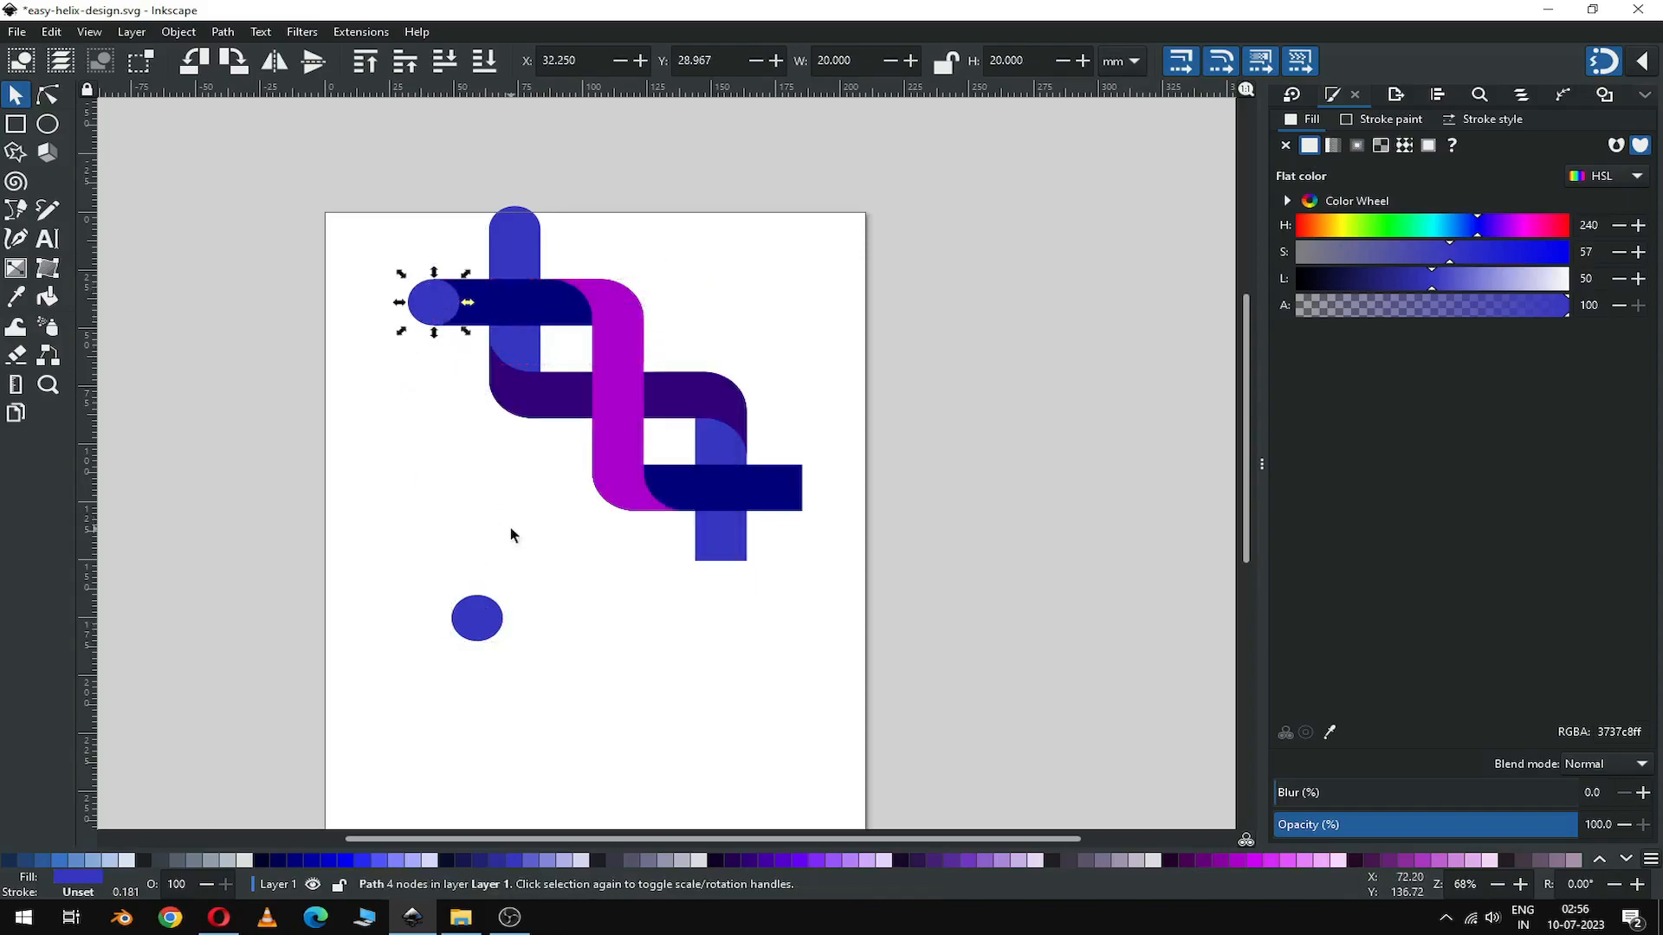
click(502, 532)
Step: Duplicate the circle below the helix and centre the copy on the right end of the lower navy horizontal band
click(487, 622)
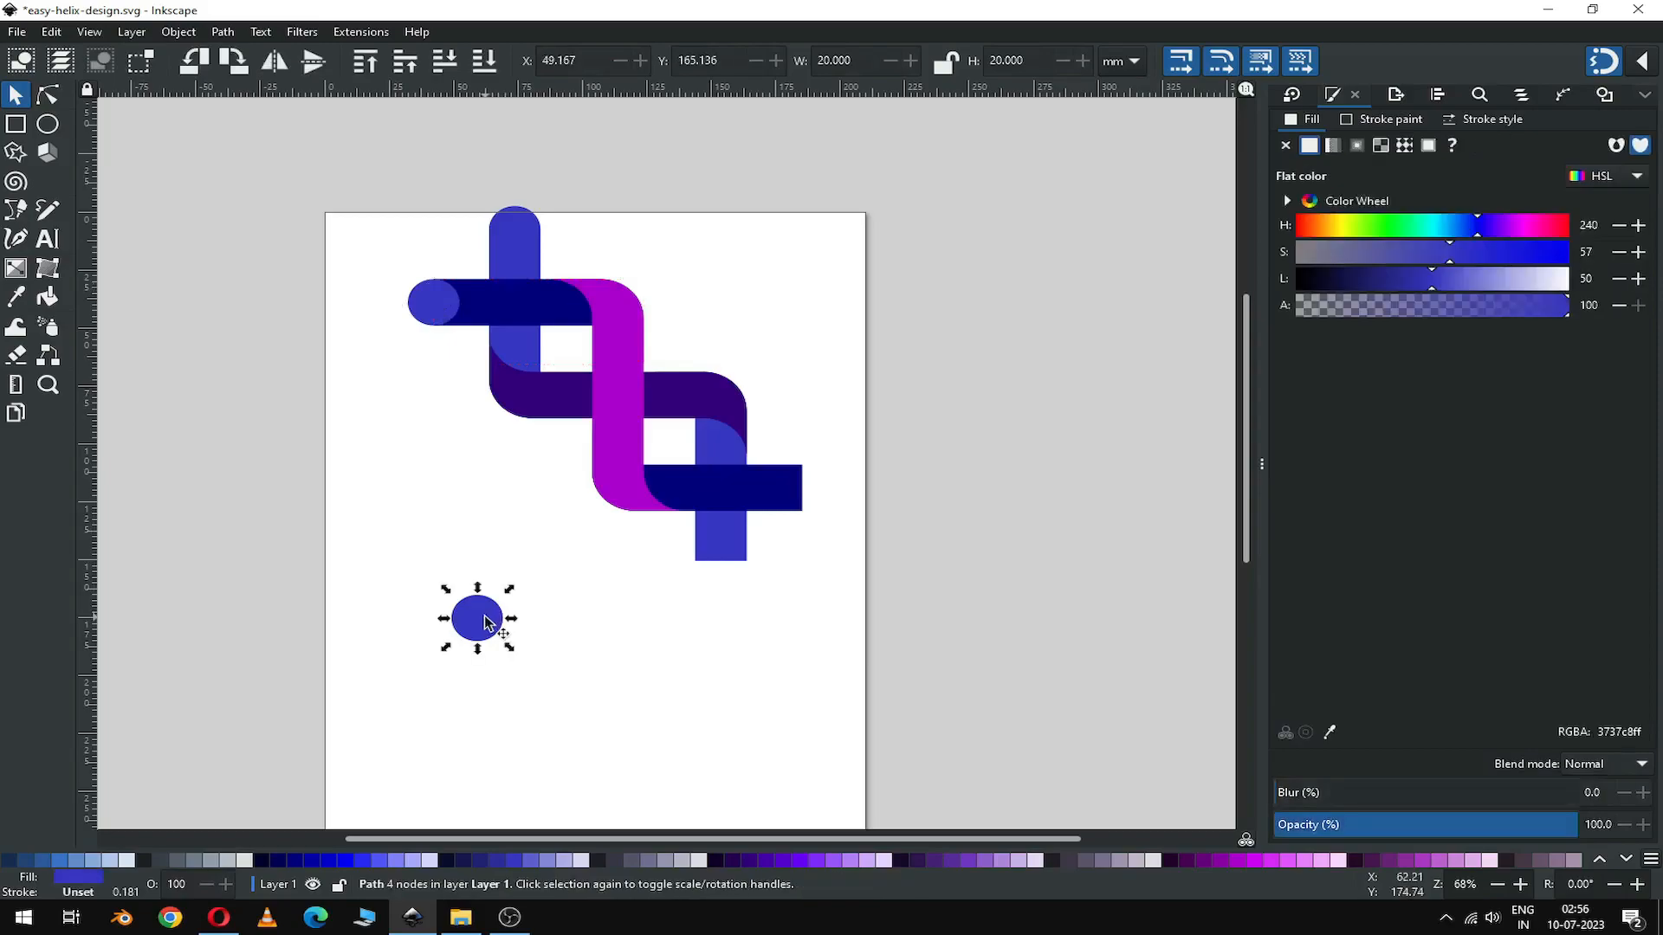
right_click(488, 622)
click(592, 352)
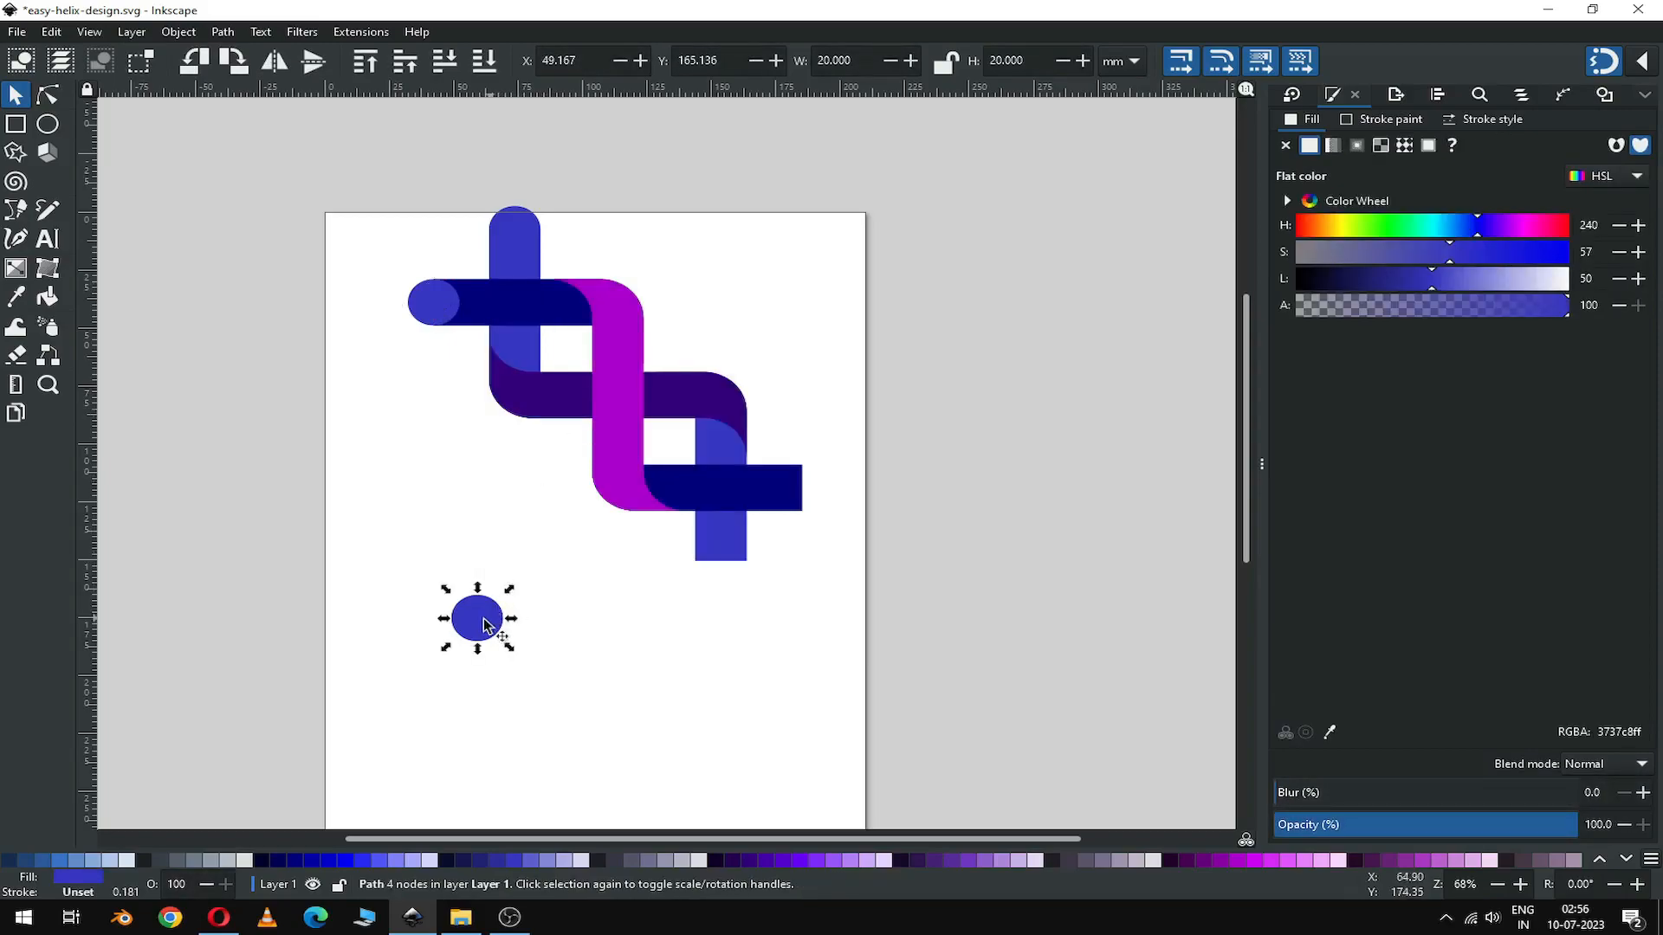
drag(491, 632, 825, 487)
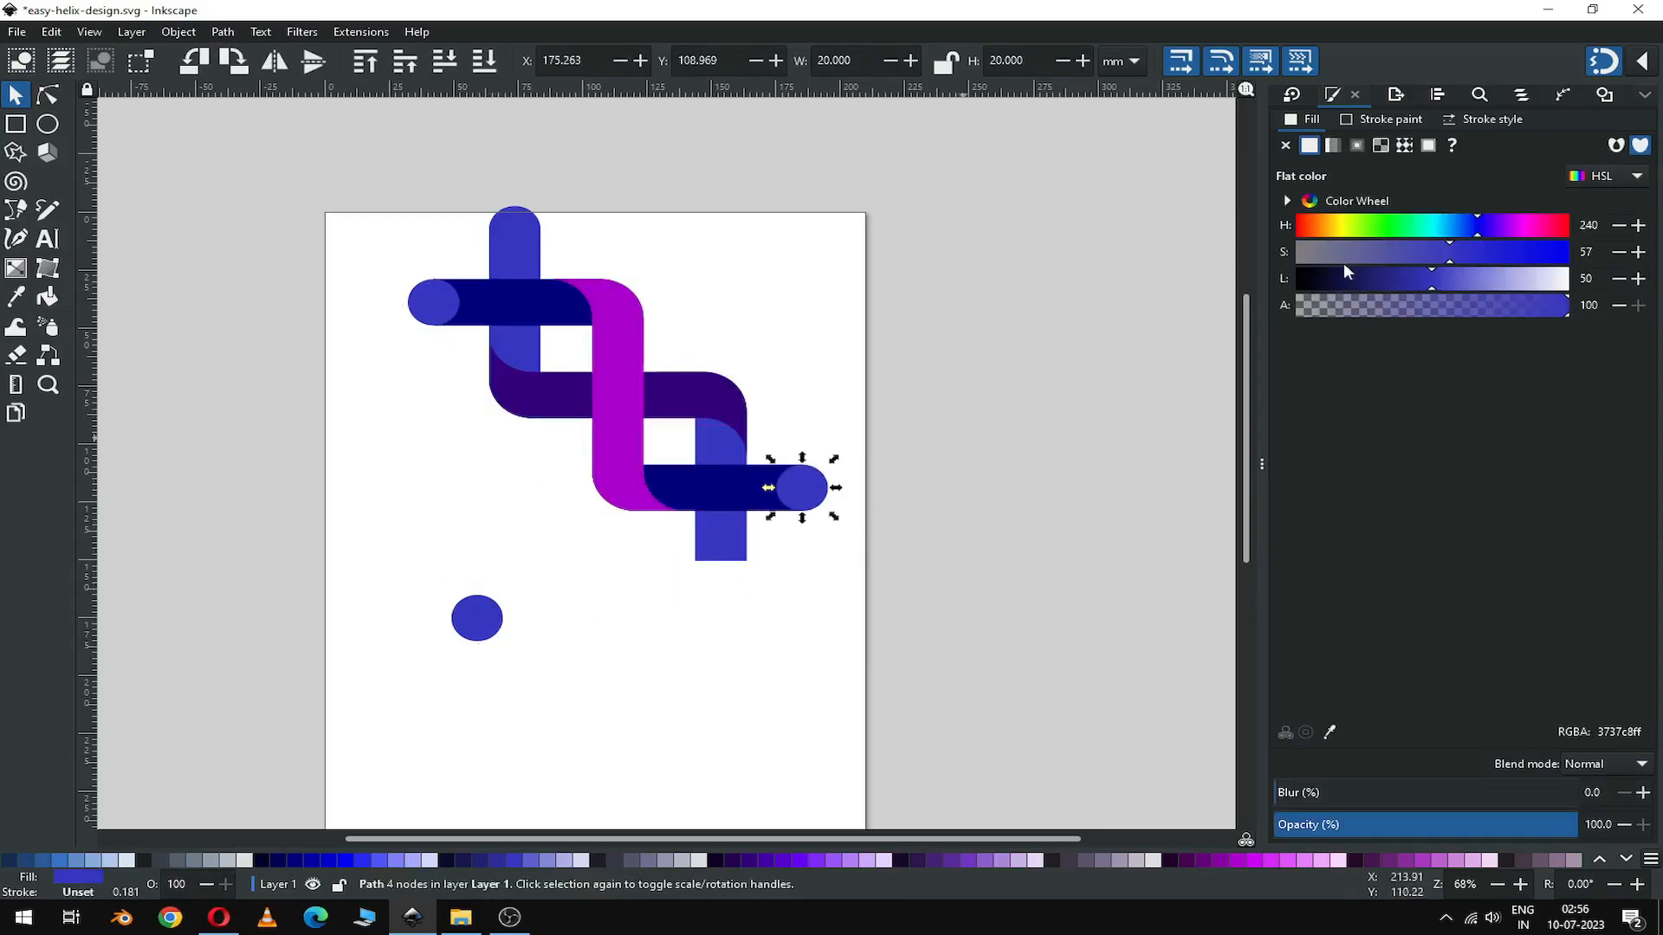
click(1640, 62)
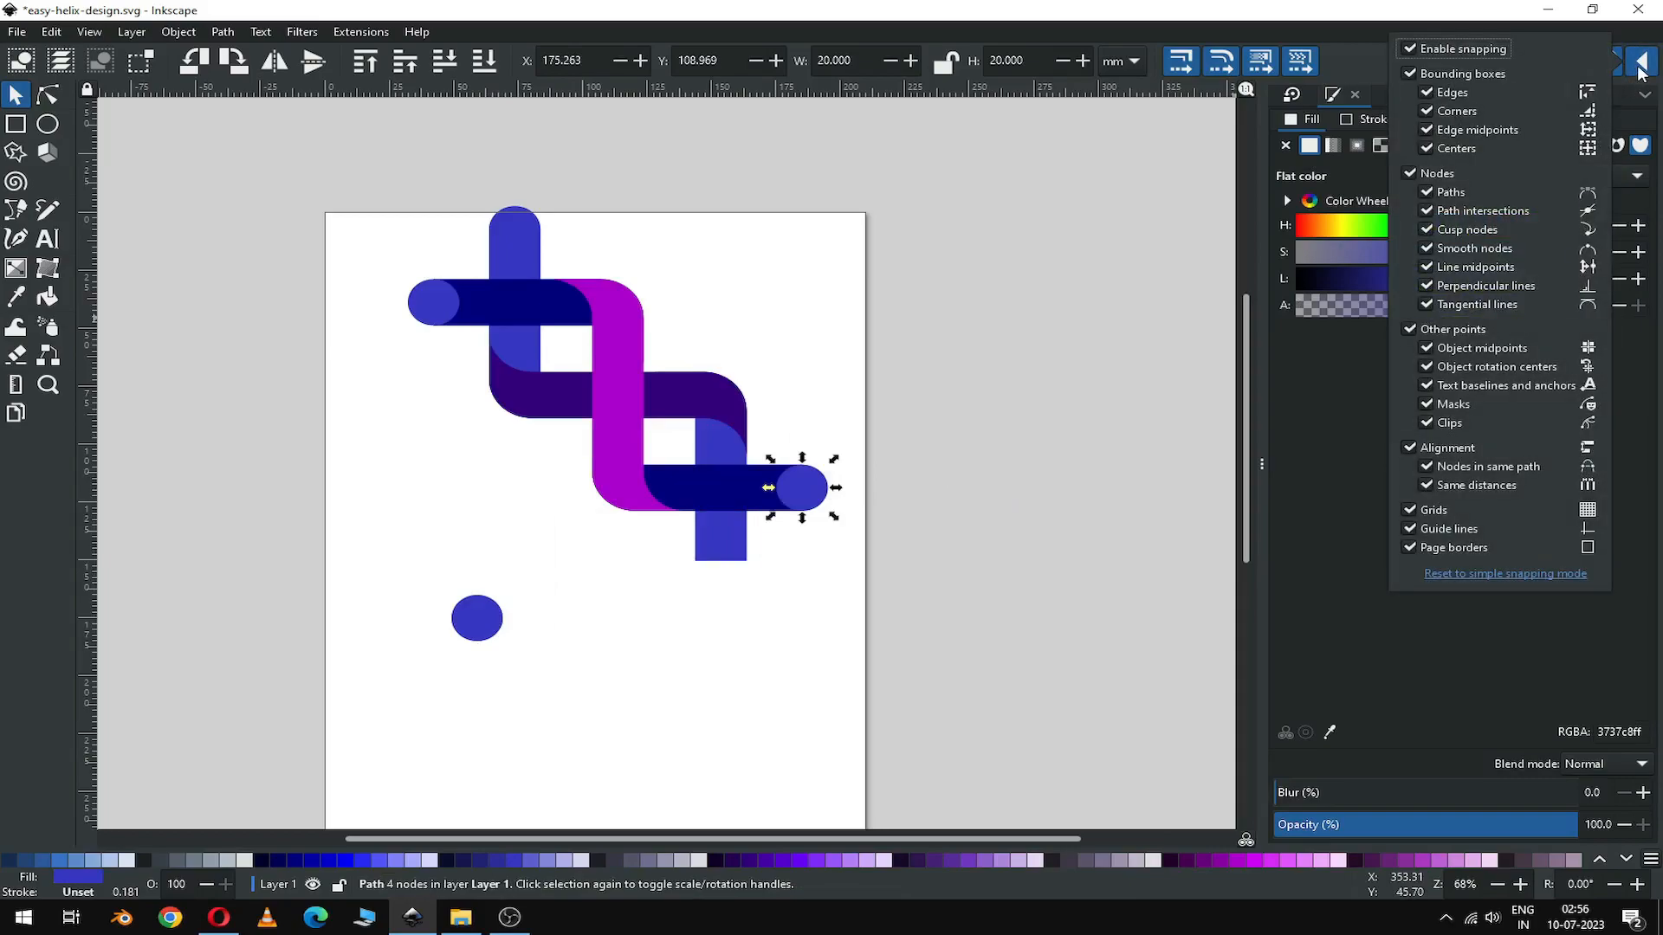
click(1638, 69)
Step: Centre another duplicate of the circle on the bottom end of the lower-right blue vertical band and delete the original circle
click(474, 629)
right_click(462, 630)
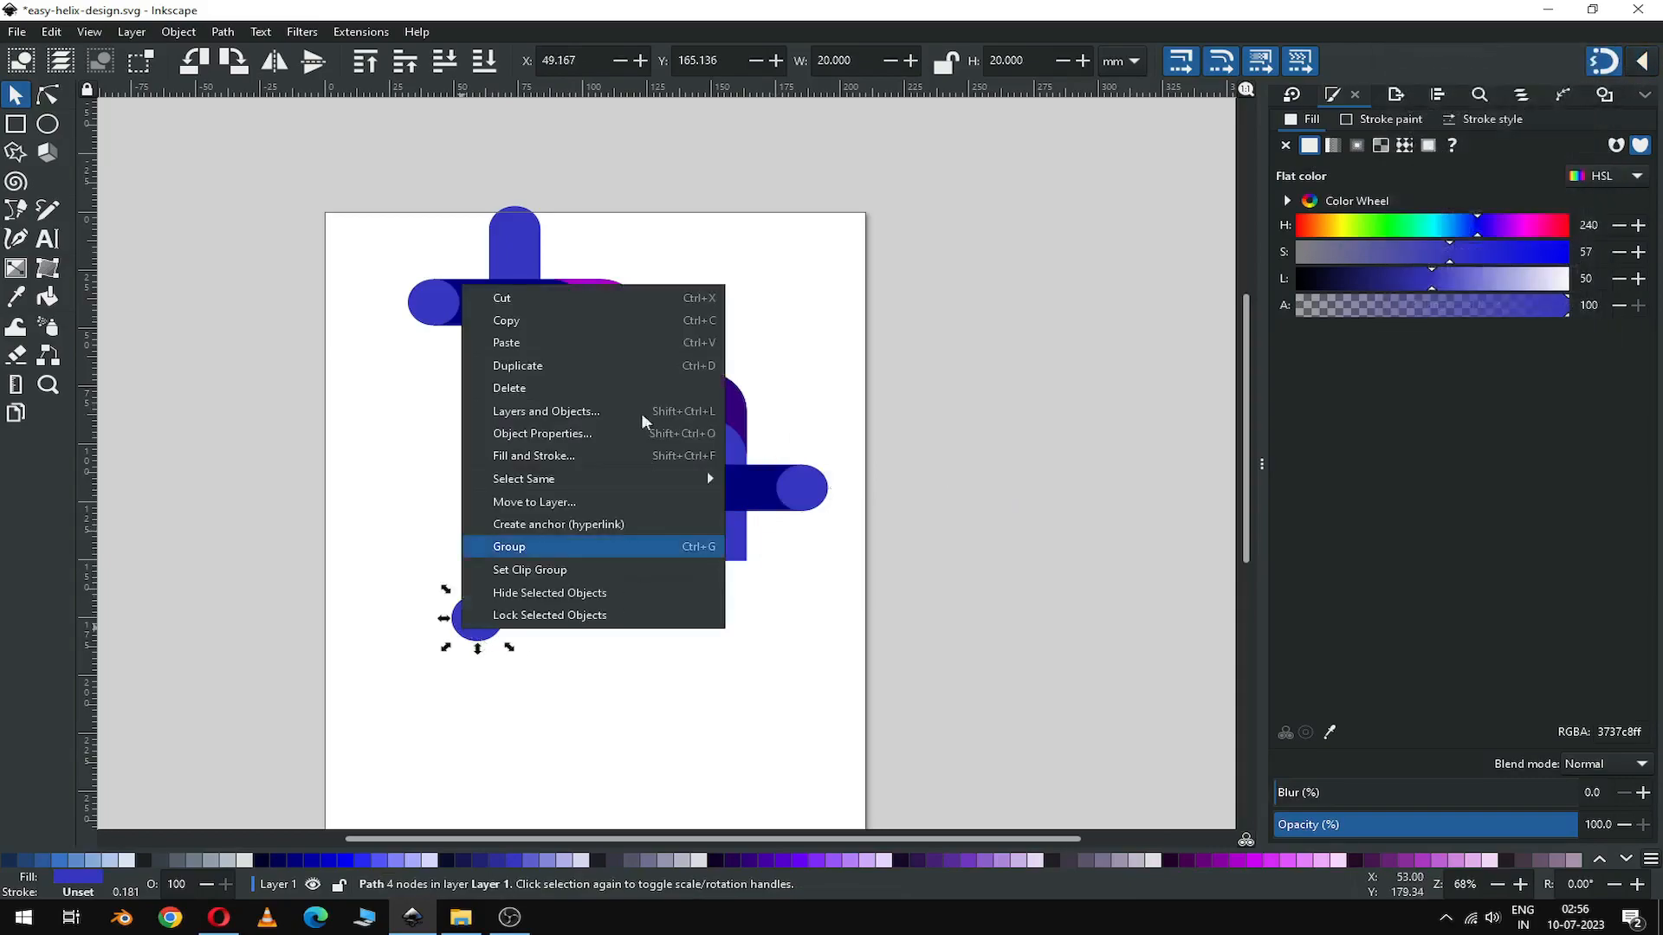
click(568, 366)
drag(485, 617, 723, 563)
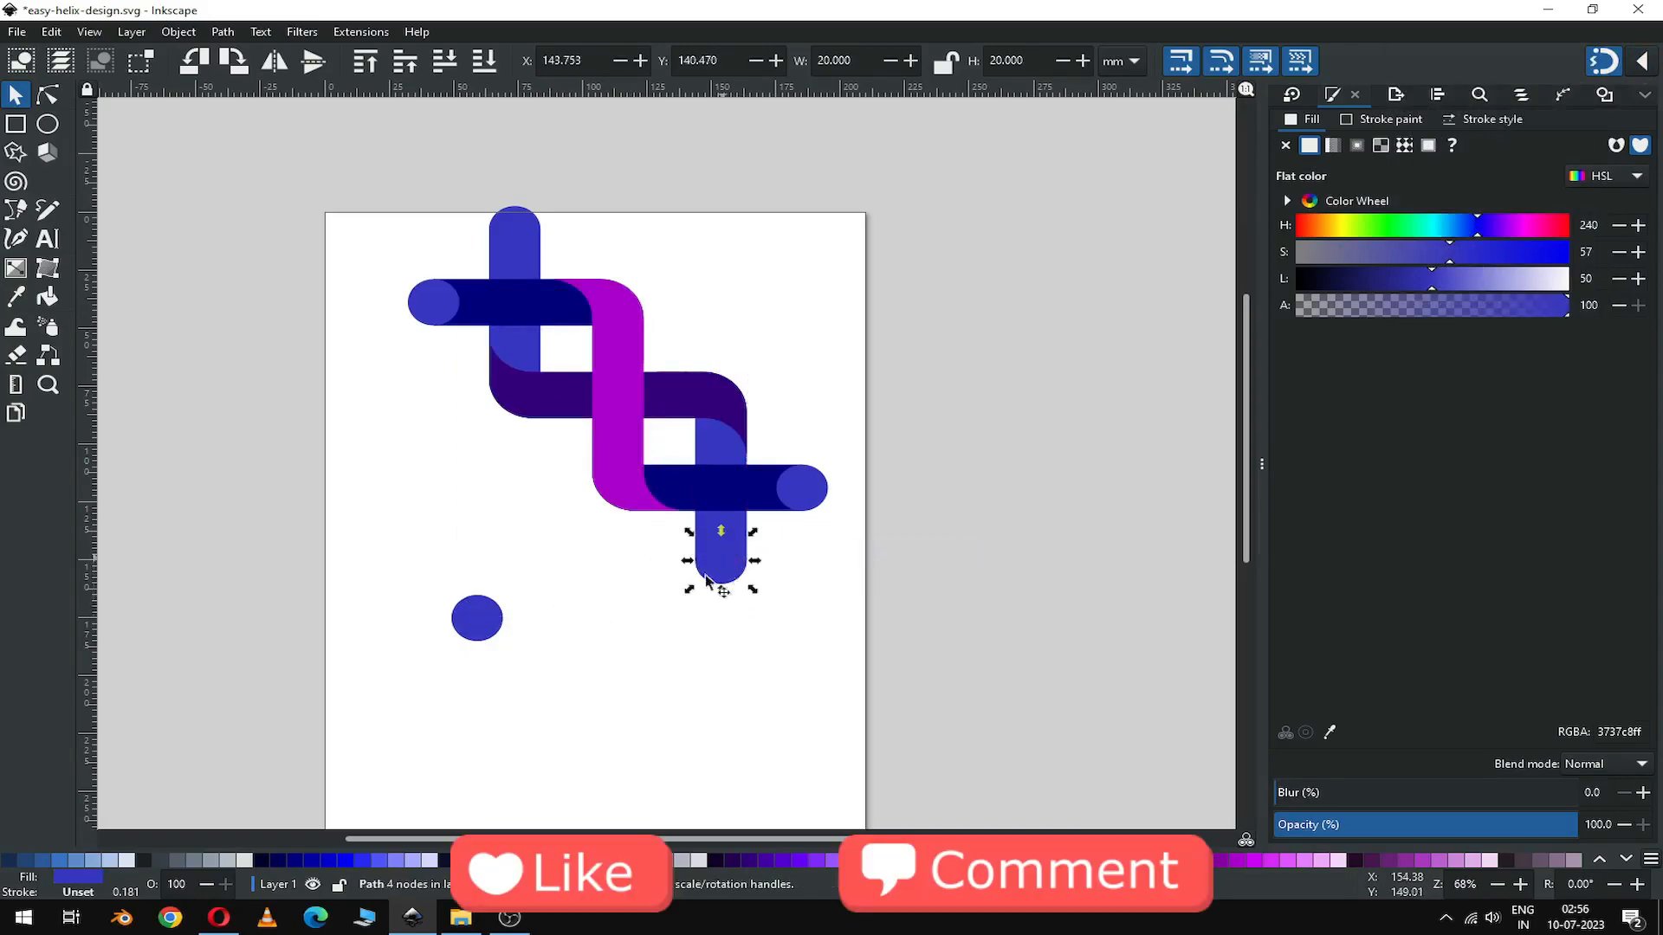
click(577, 643)
drag(388, 562, 538, 661)
key(Delete)
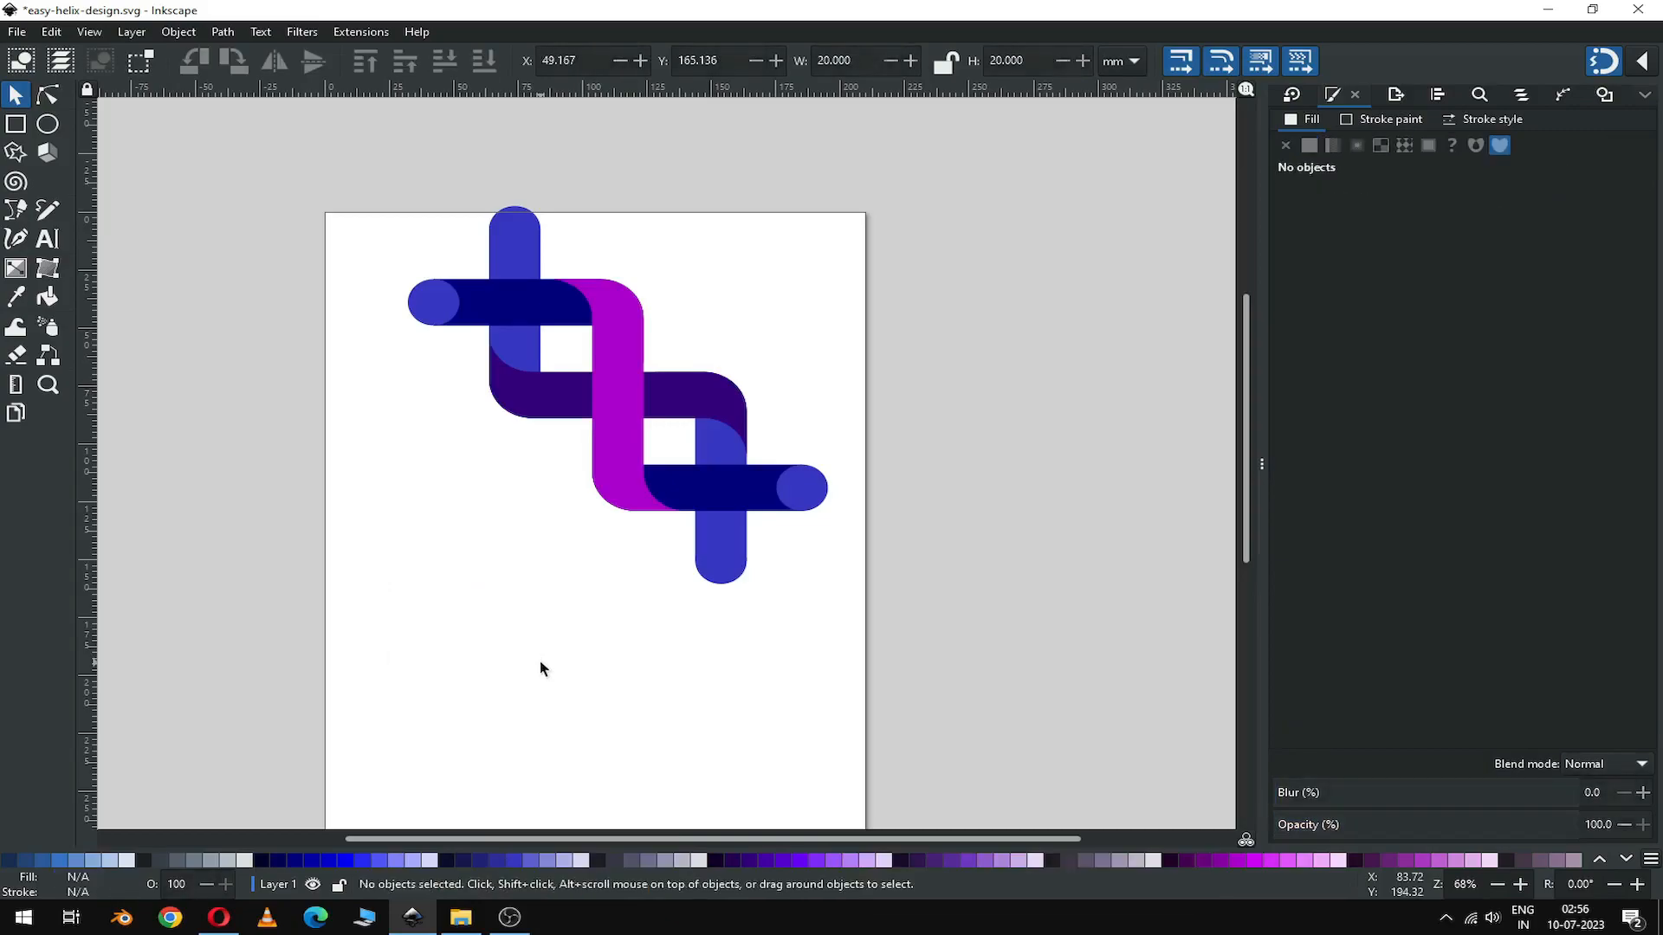
Step: Merge the circle at the right end of the lower navy band with that band using Union, and deselect the result
click(808, 492)
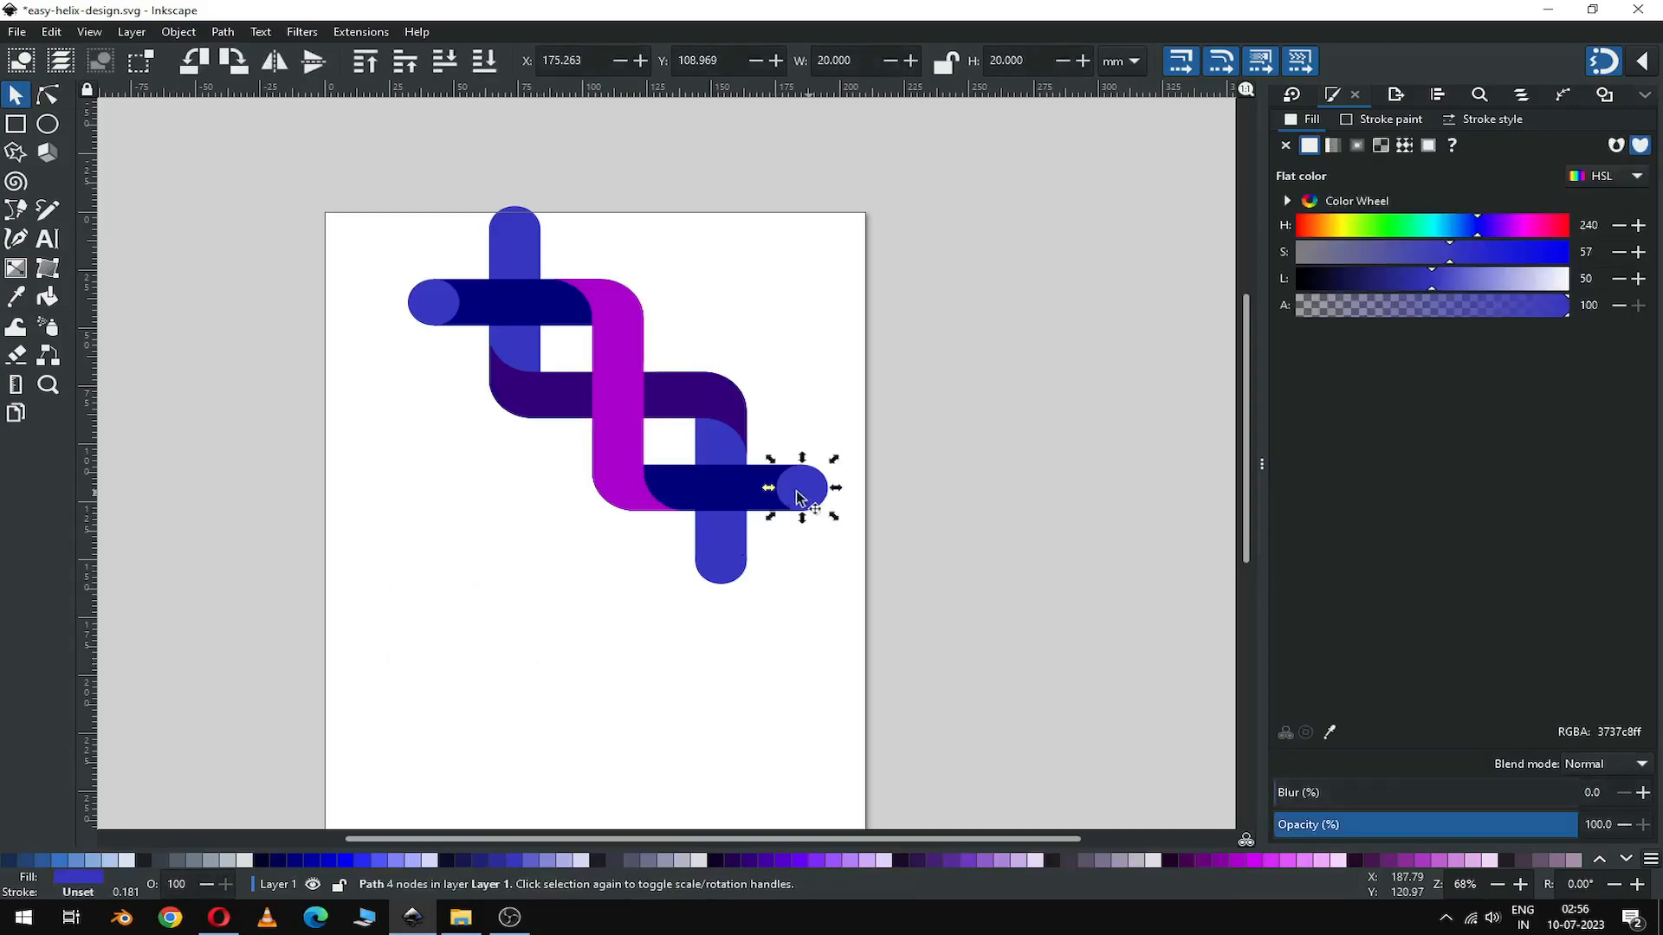
shift+click(705, 482)
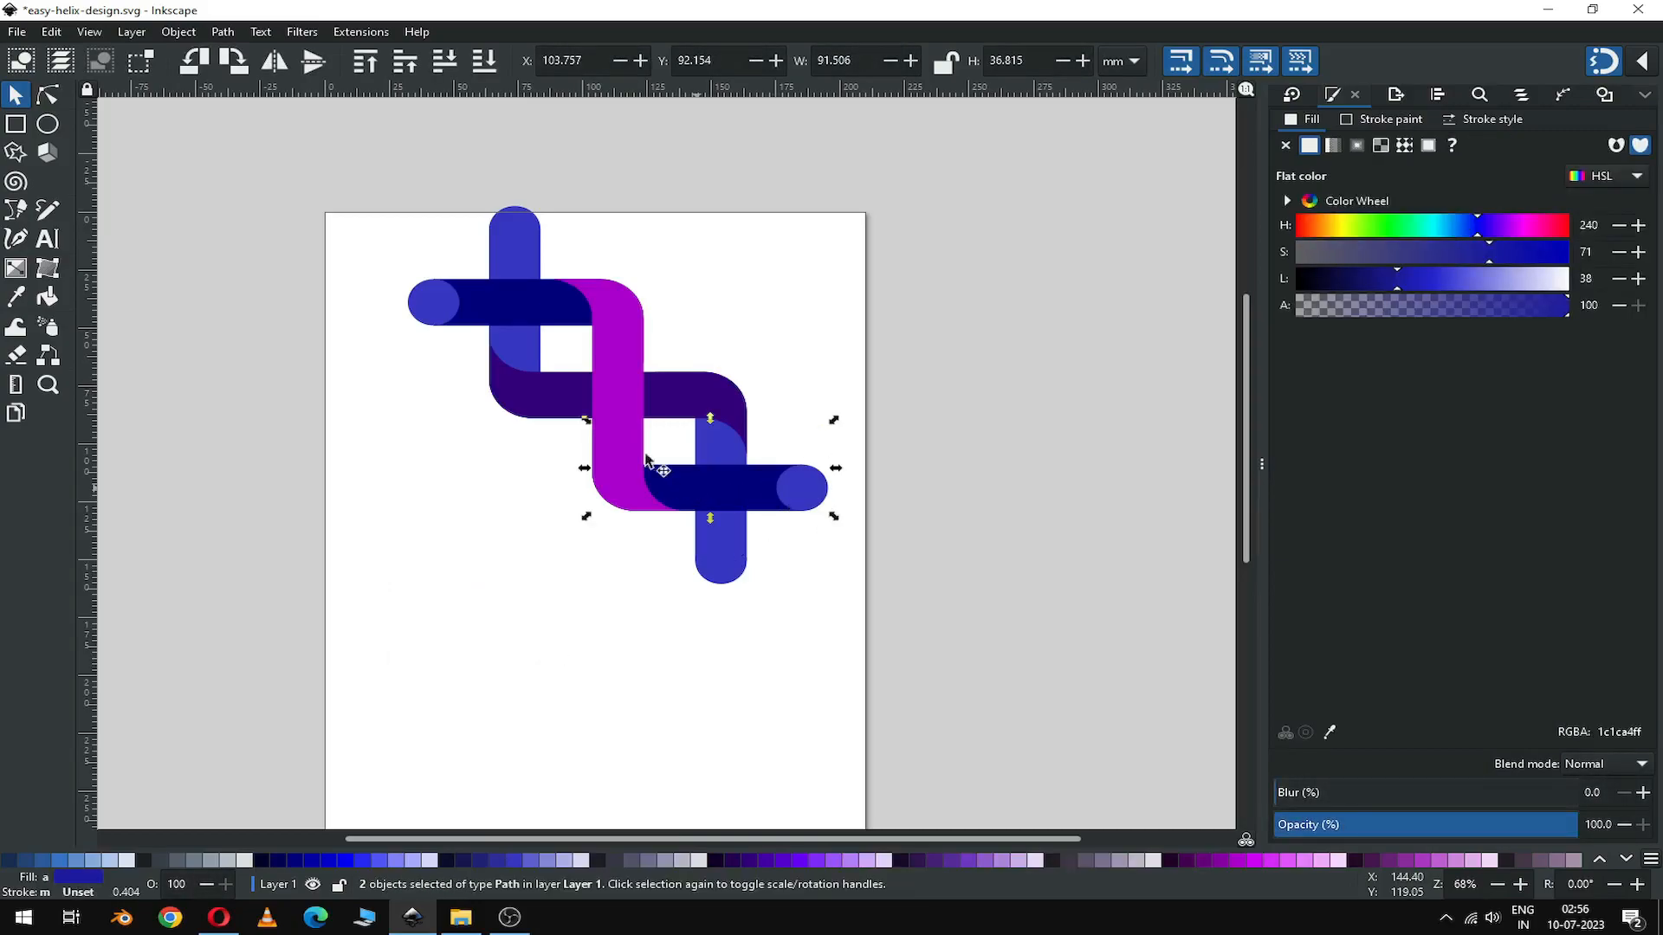
click(178, 32)
key(Escape)
click(222, 32)
click(247, 123)
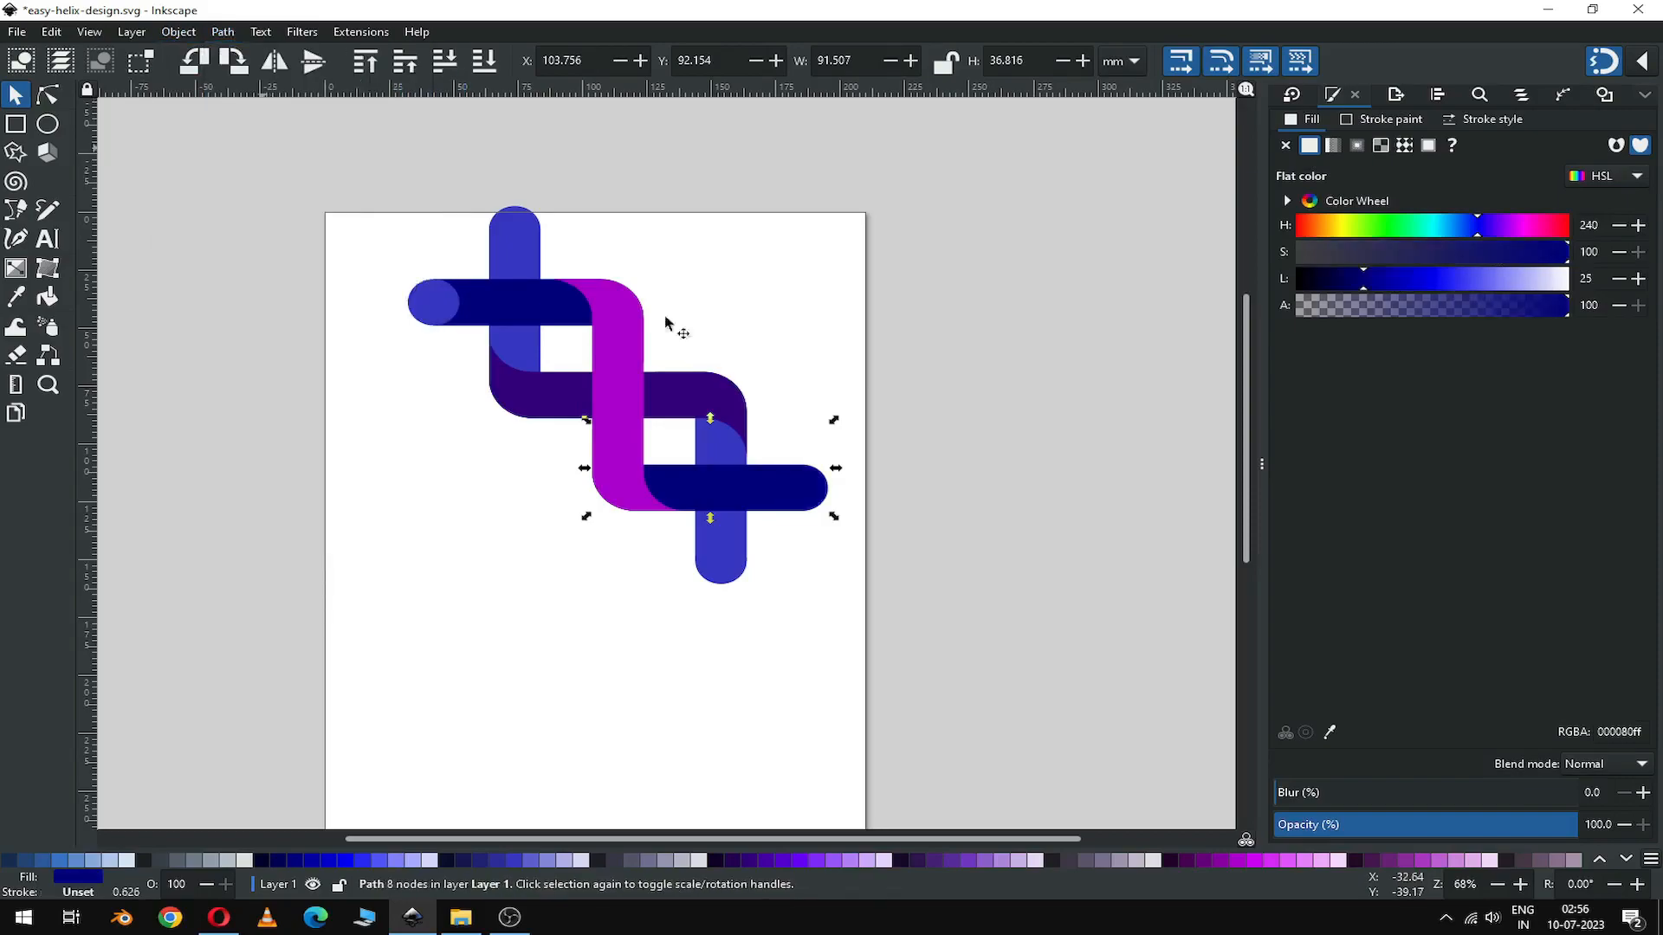
click(901, 374)
Step: Merge the circle at the left end of the upper navy band with that band using Union, and save the document
click(511, 299)
shift+click(436, 307)
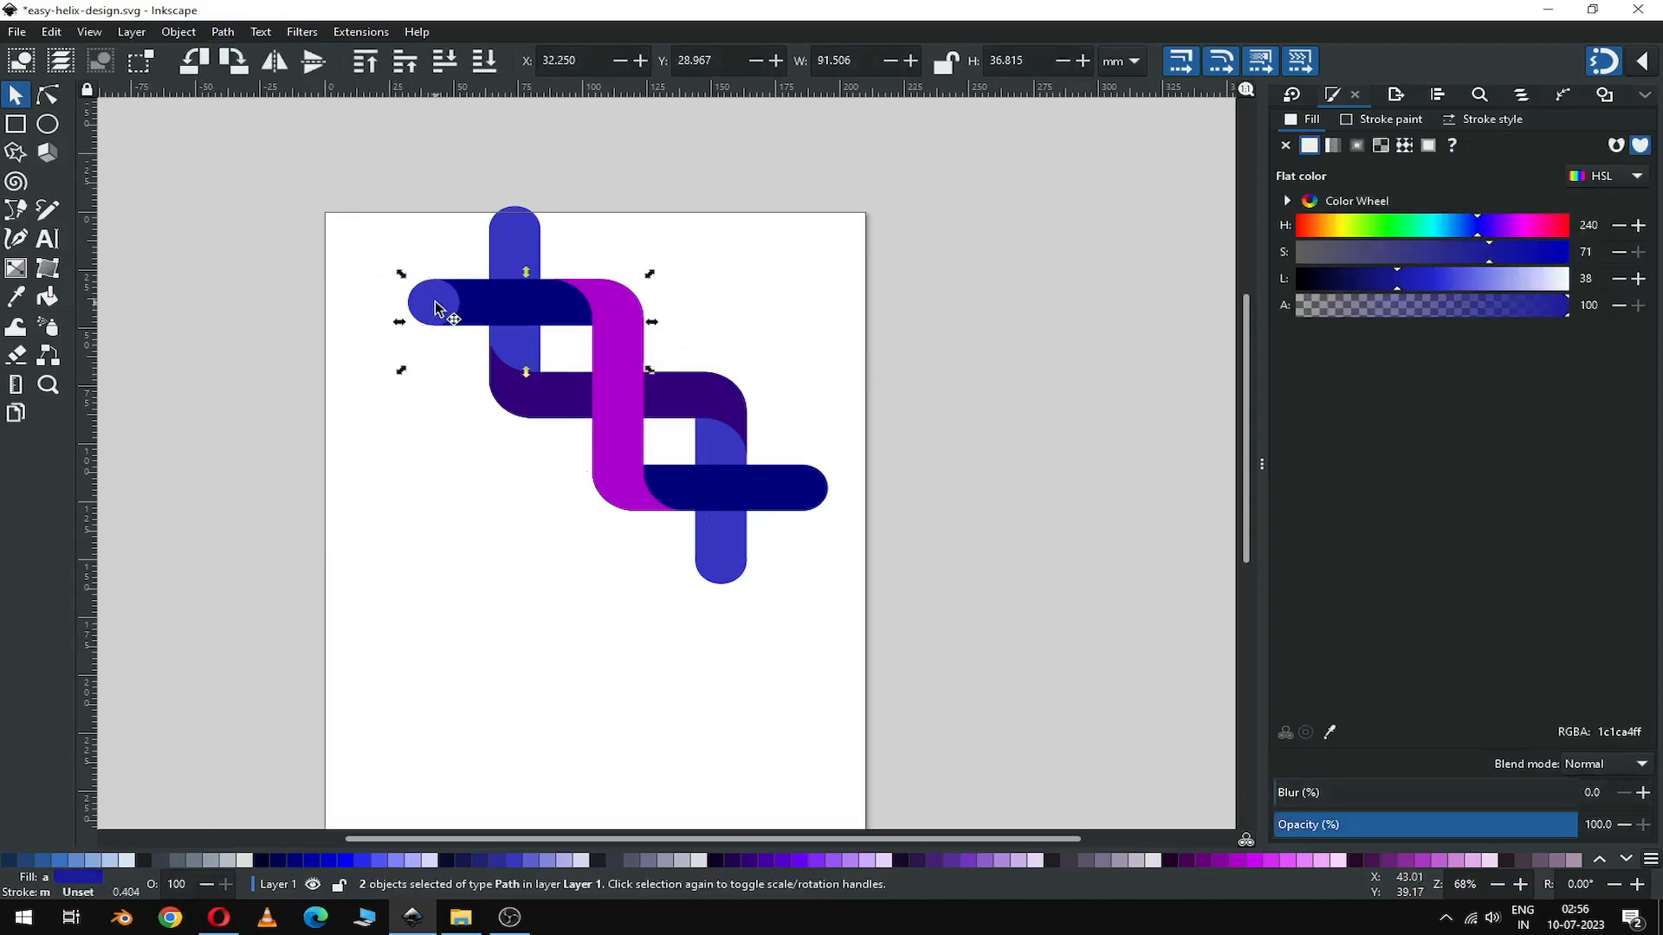
click(222, 32)
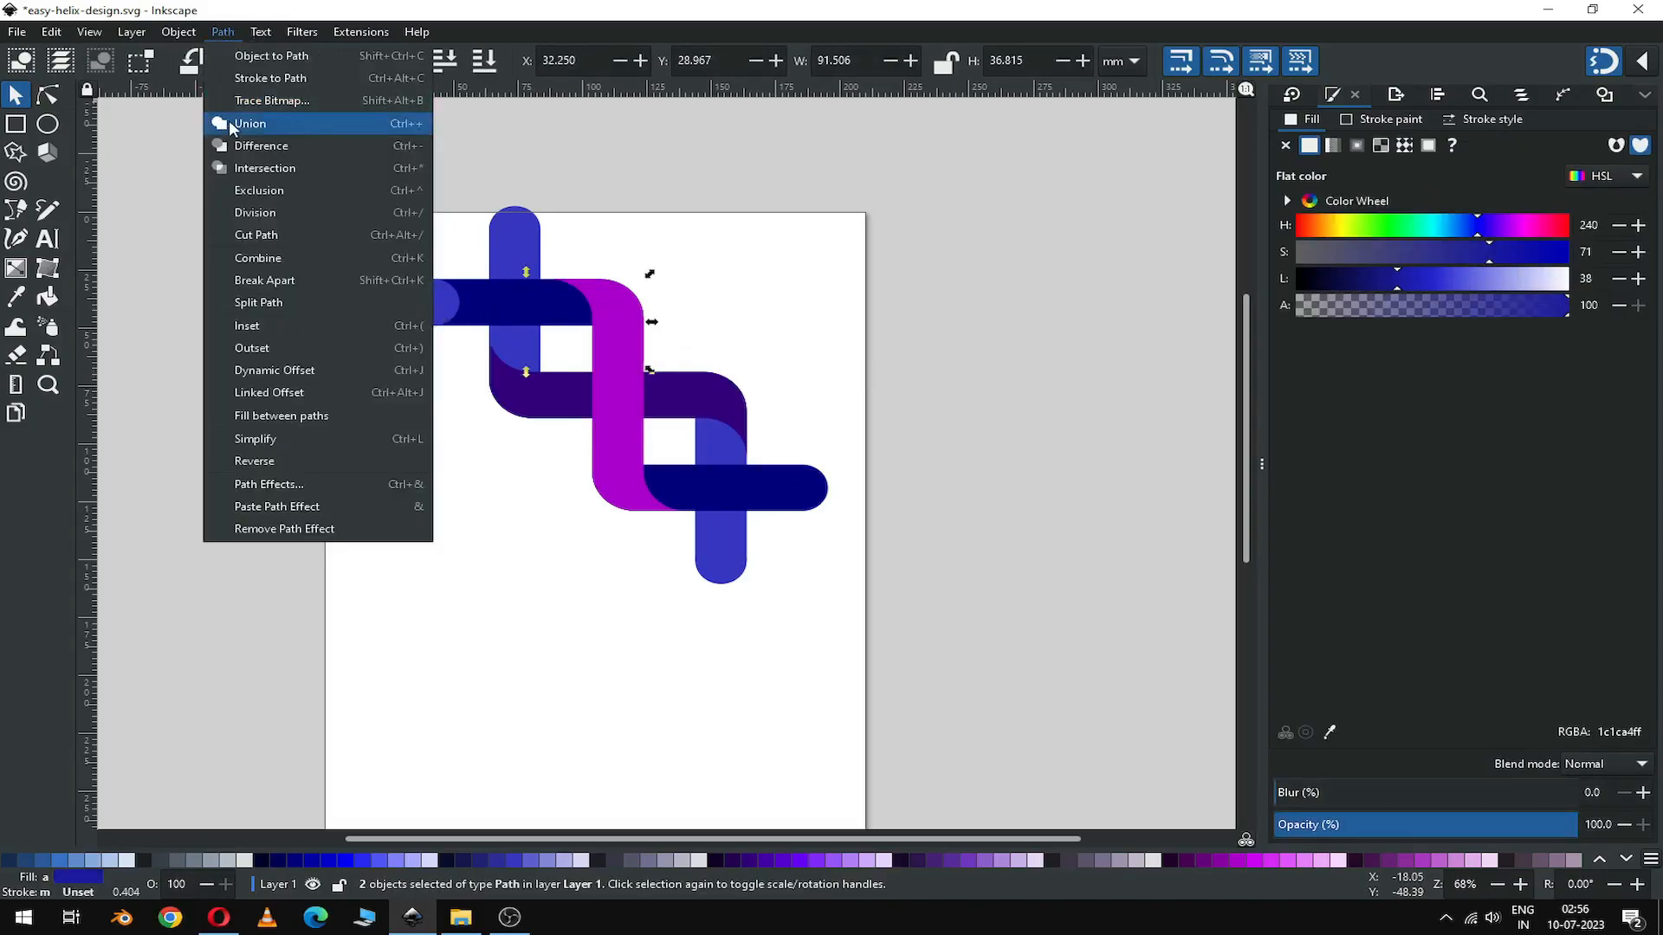
click(247, 123)
click(855, 305)
key(ctrl+s)
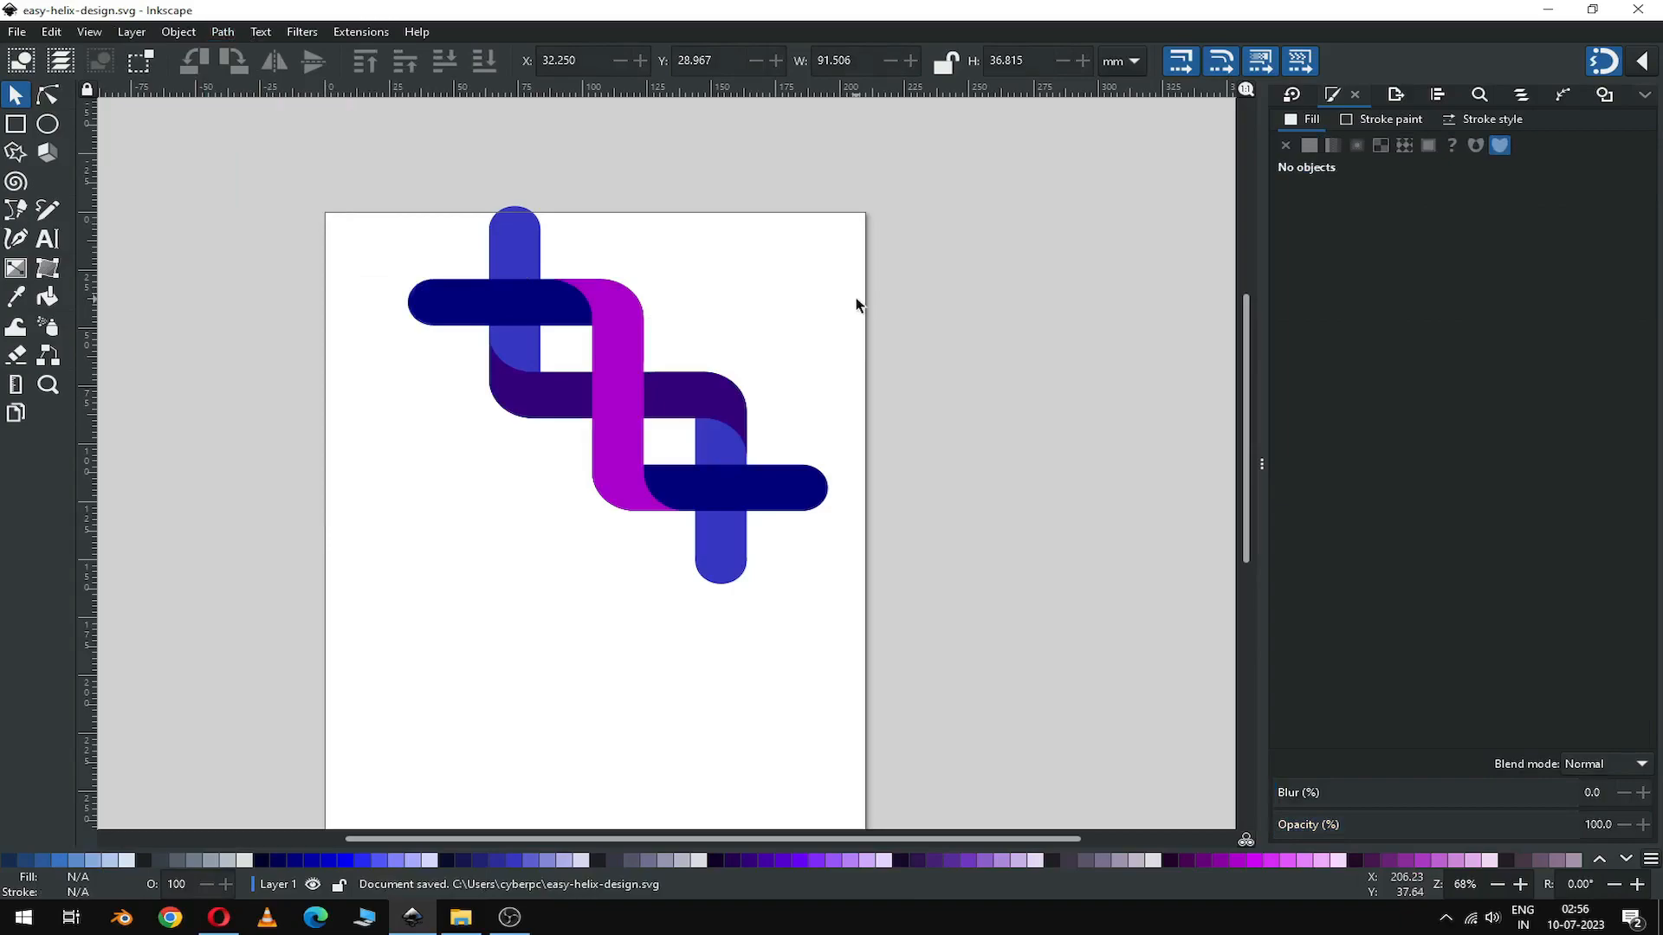
Step: Rotate the whole helix counter-clockwise until it lies horizontally and reposition it on the page
mouse_move(337, 177)
mouse_down()
mouse_move(698, 424)
mouse_move(908, 641)
mouse_up()
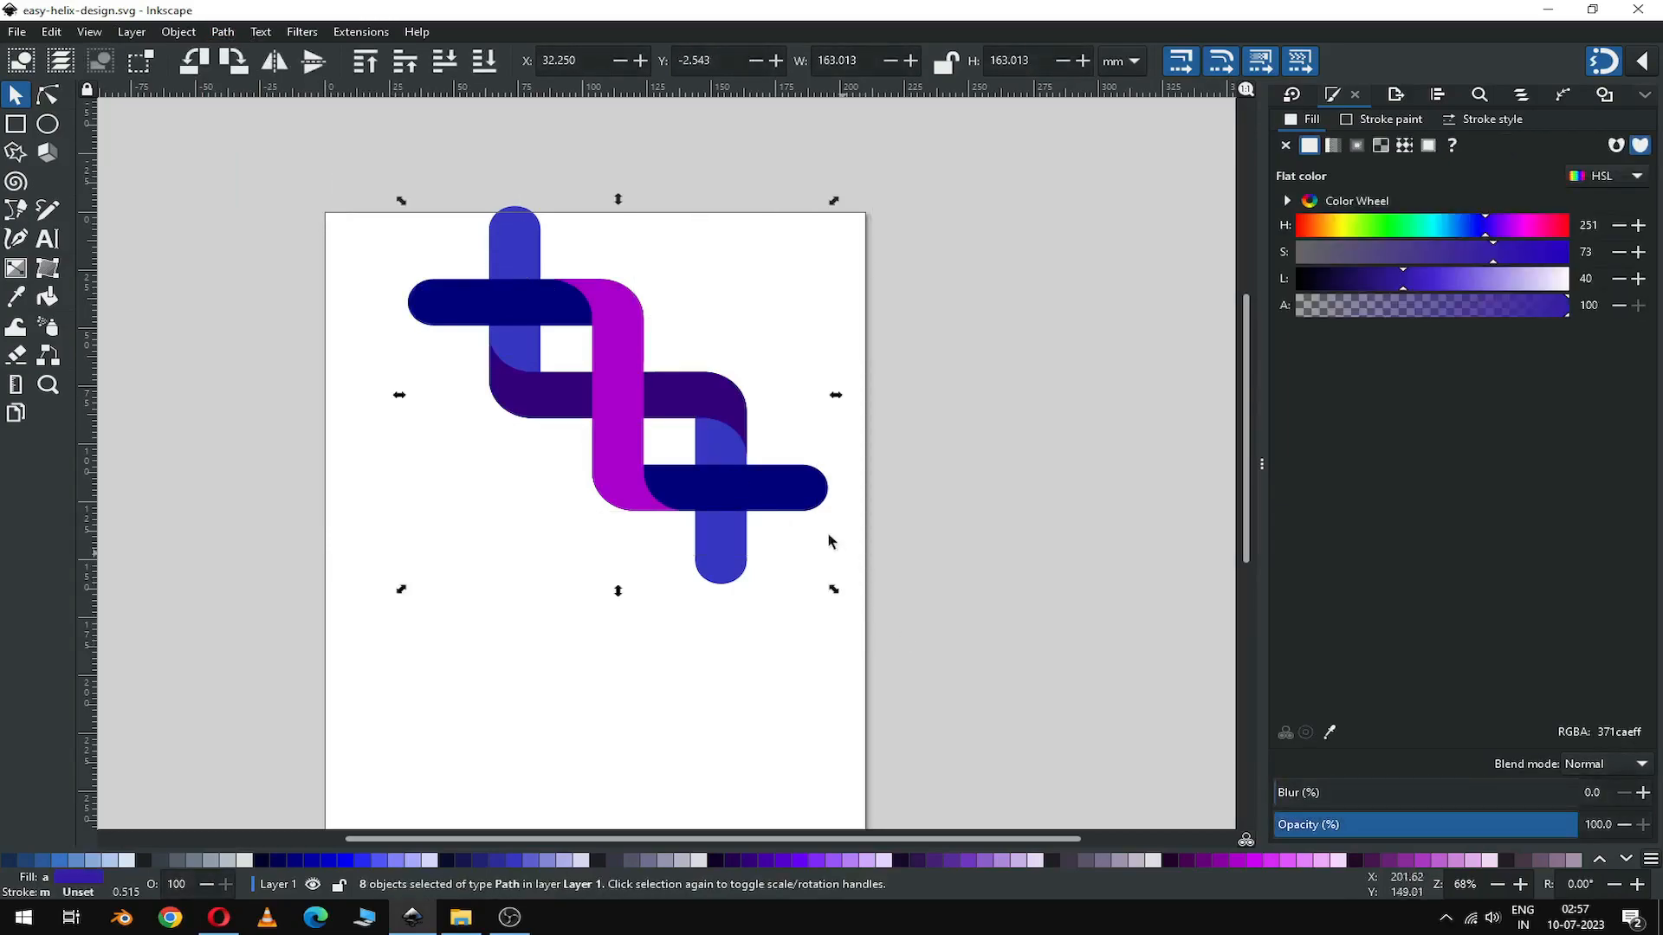
click(736, 490)
drag(834, 592, 866, 415)
drag(770, 395, 745, 434)
Step: Narrow the whole helix horizontally to a width of about 150 mm
click(751, 443)
drag(827, 421, 812, 422)
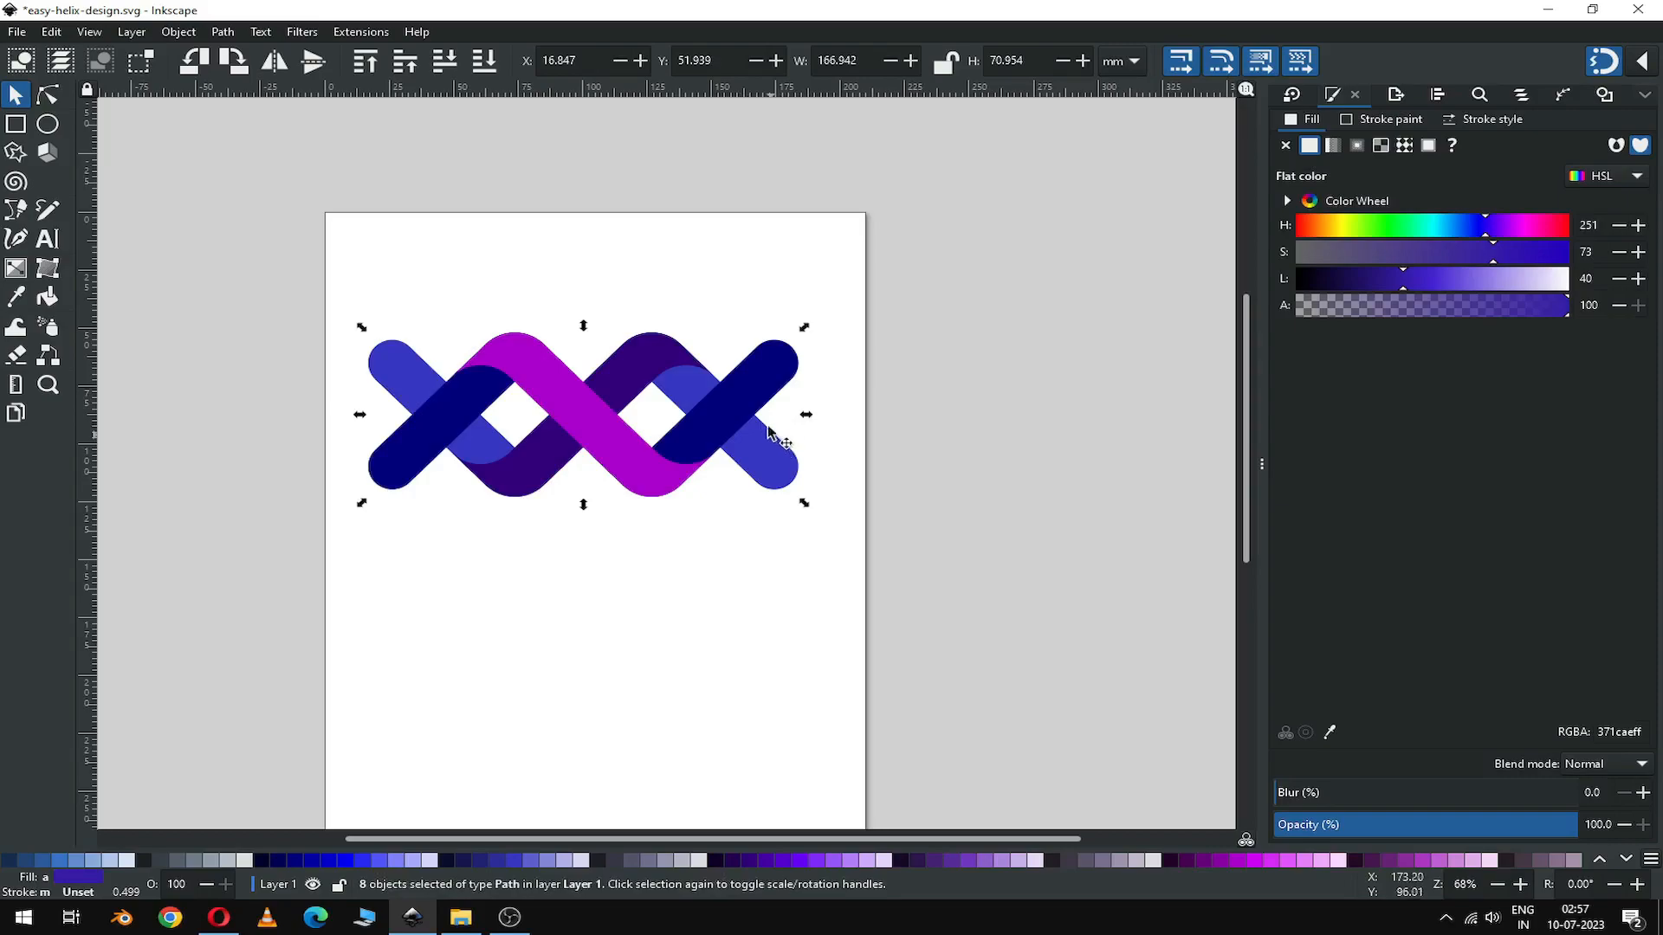
click(743, 410)
click(746, 413)
drag(786, 417, 783, 416)
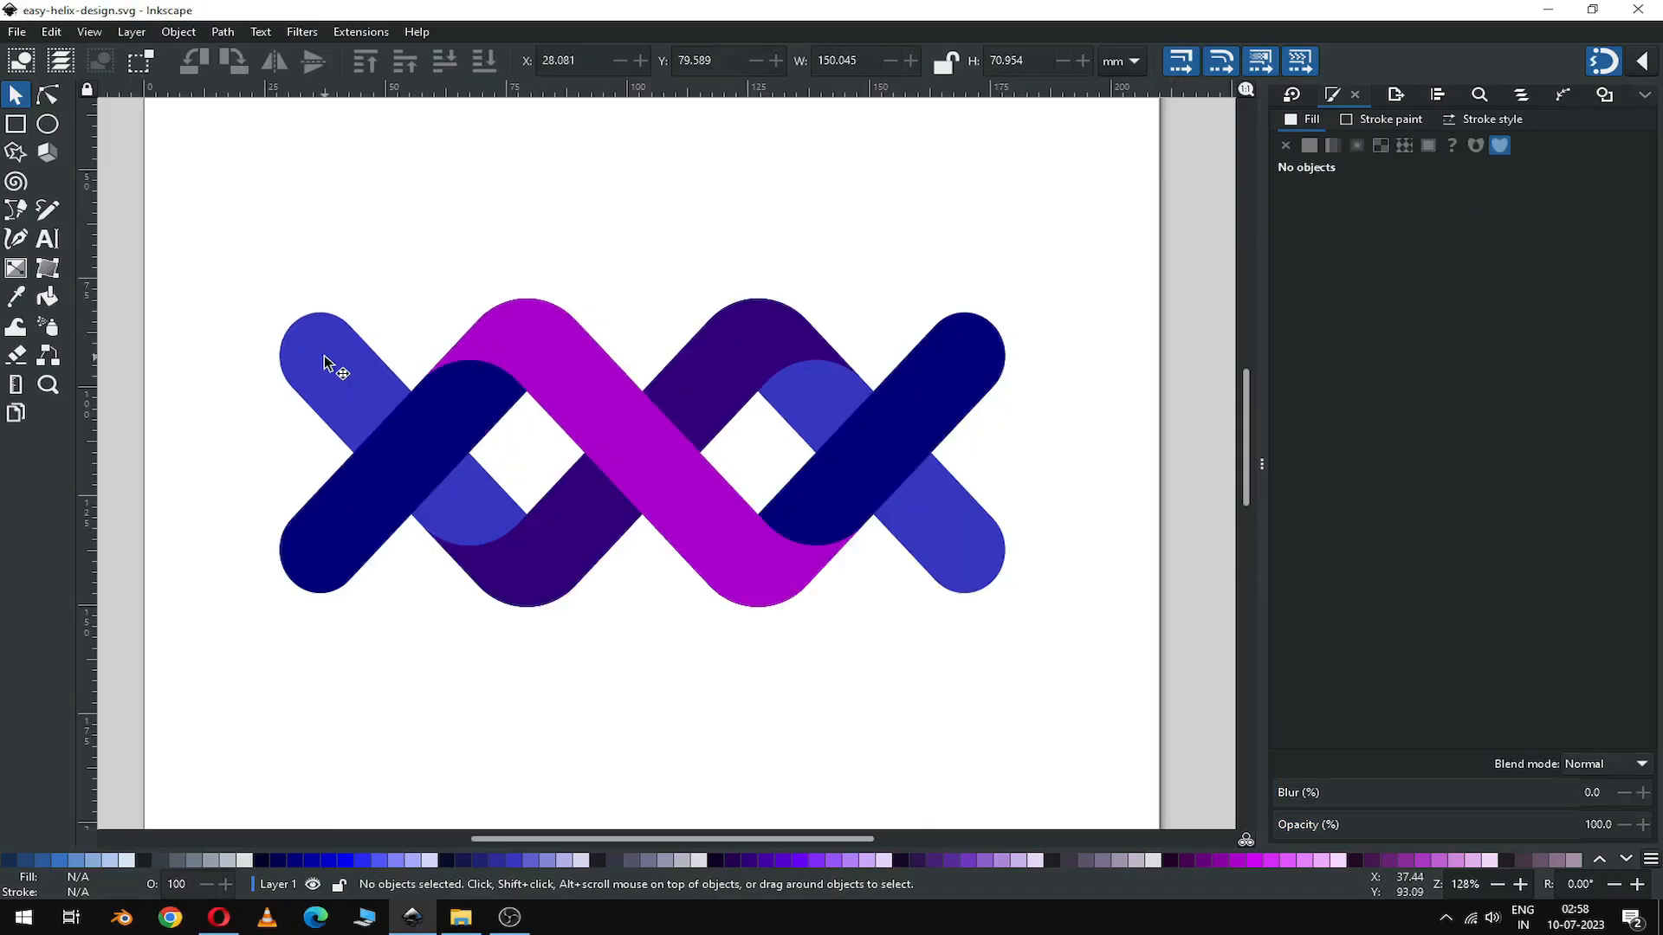
Step: Merge the circle at the helix's upper-left end with the light blue band it caps using Union, and deselect it
click(326, 363)
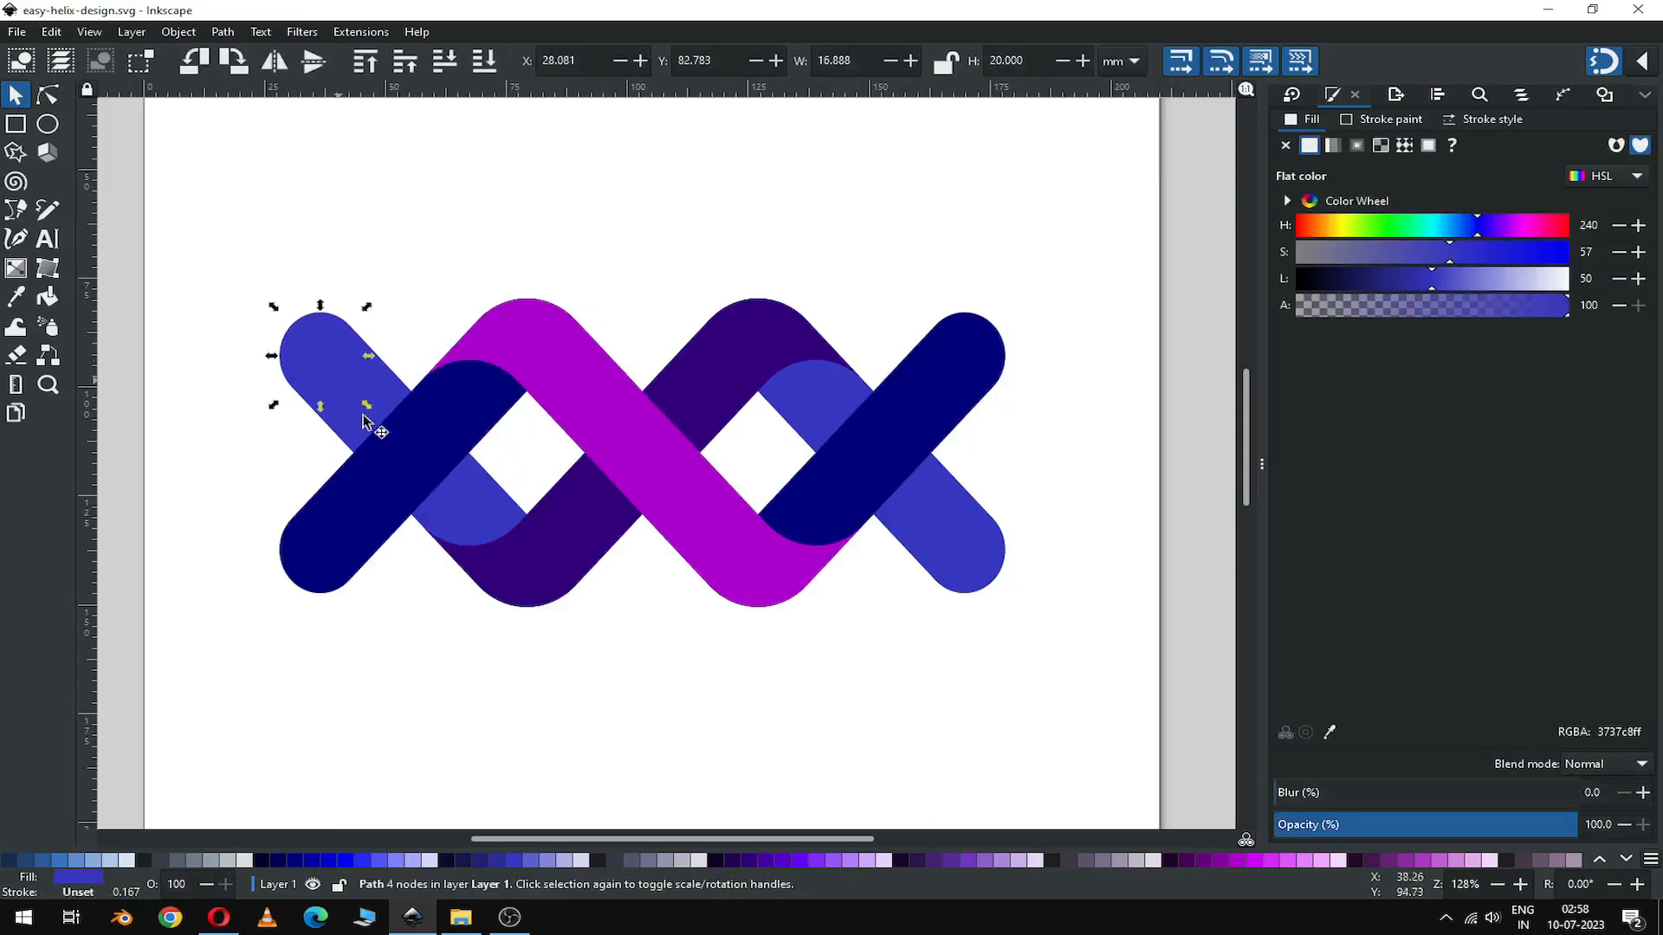
shift+click(474, 506)
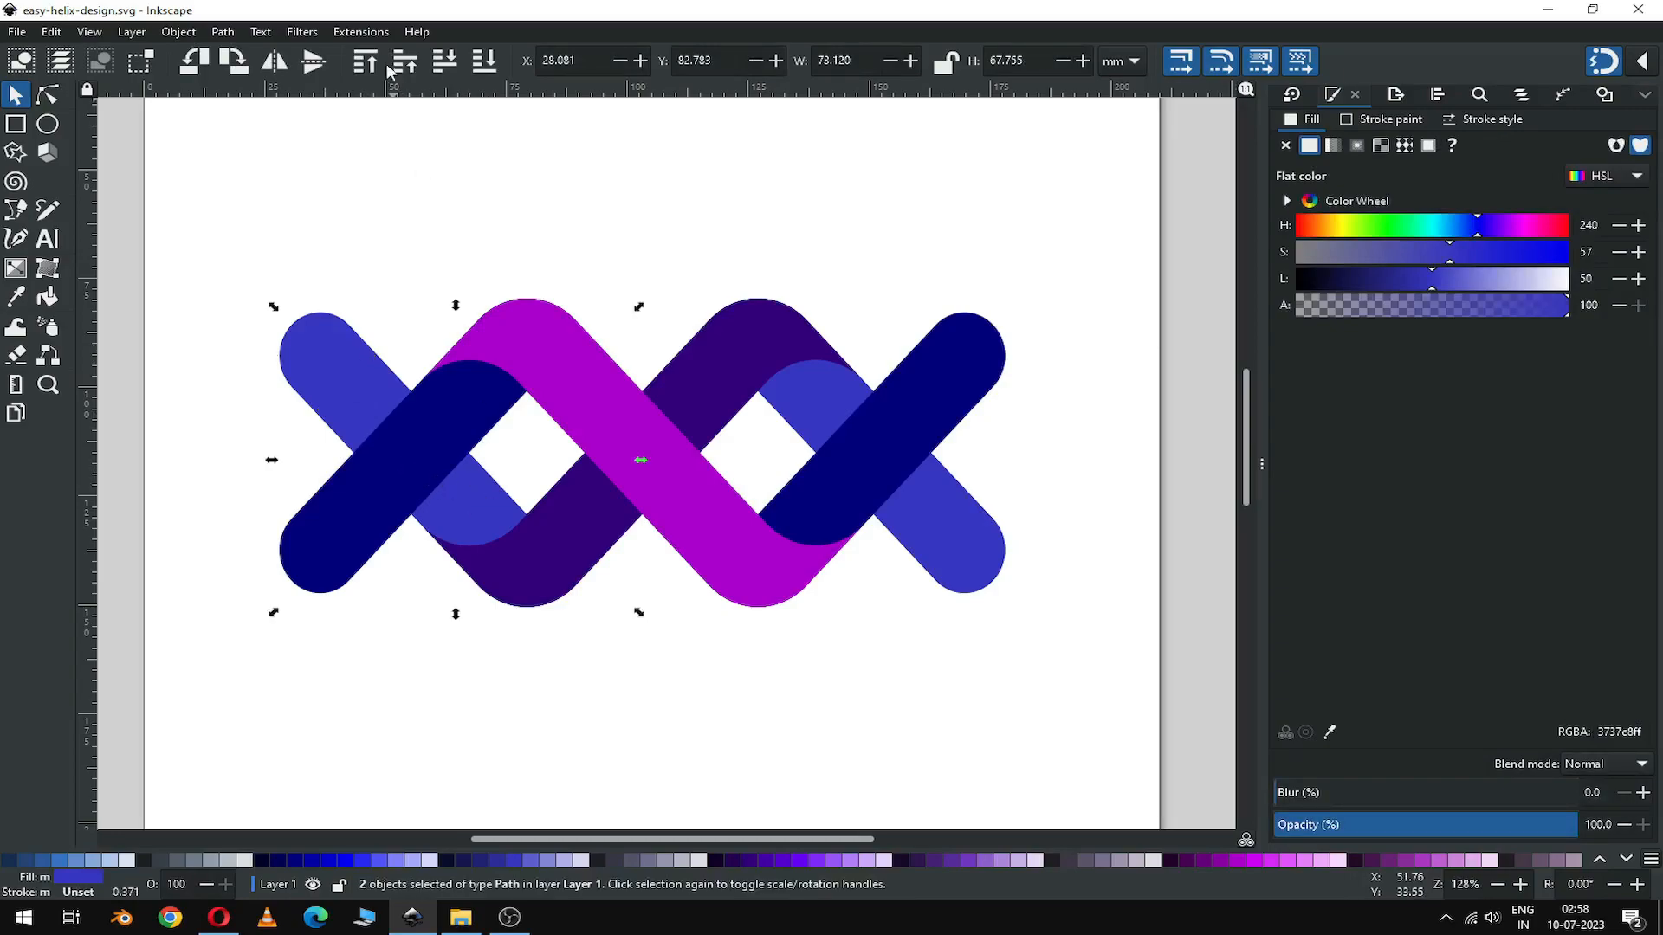
click(227, 32)
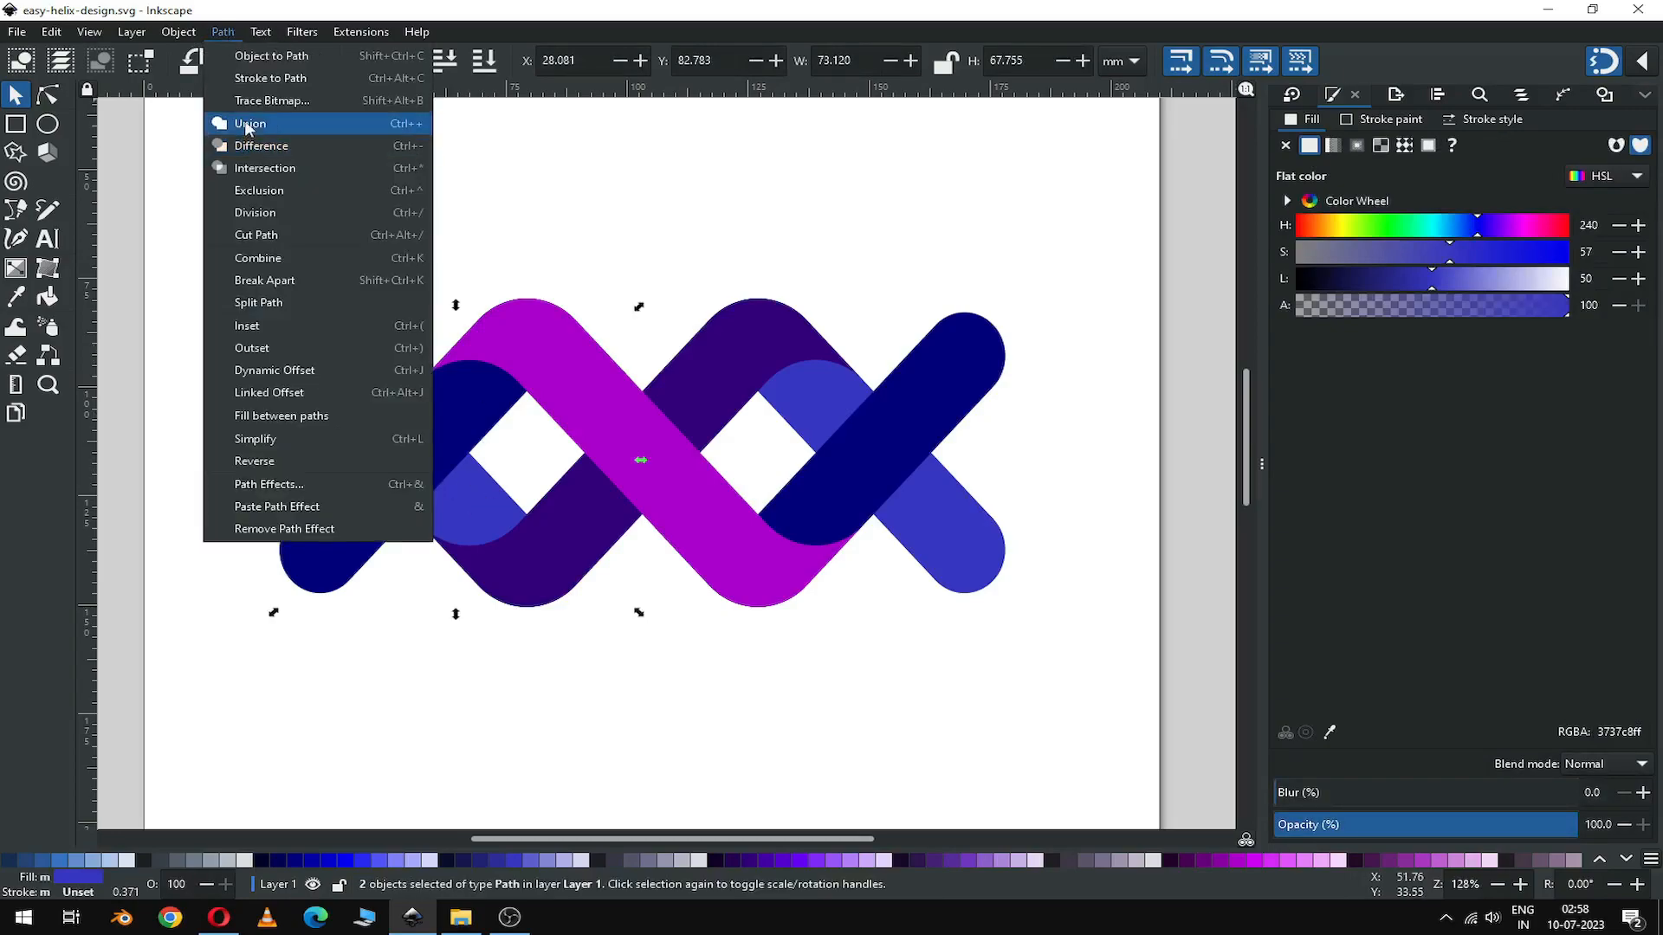
click(247, 123)
click(367, 223)
Step: Merge the circle at the helix's lower-right end with the light blue band it caps using Union
click(988, 574)
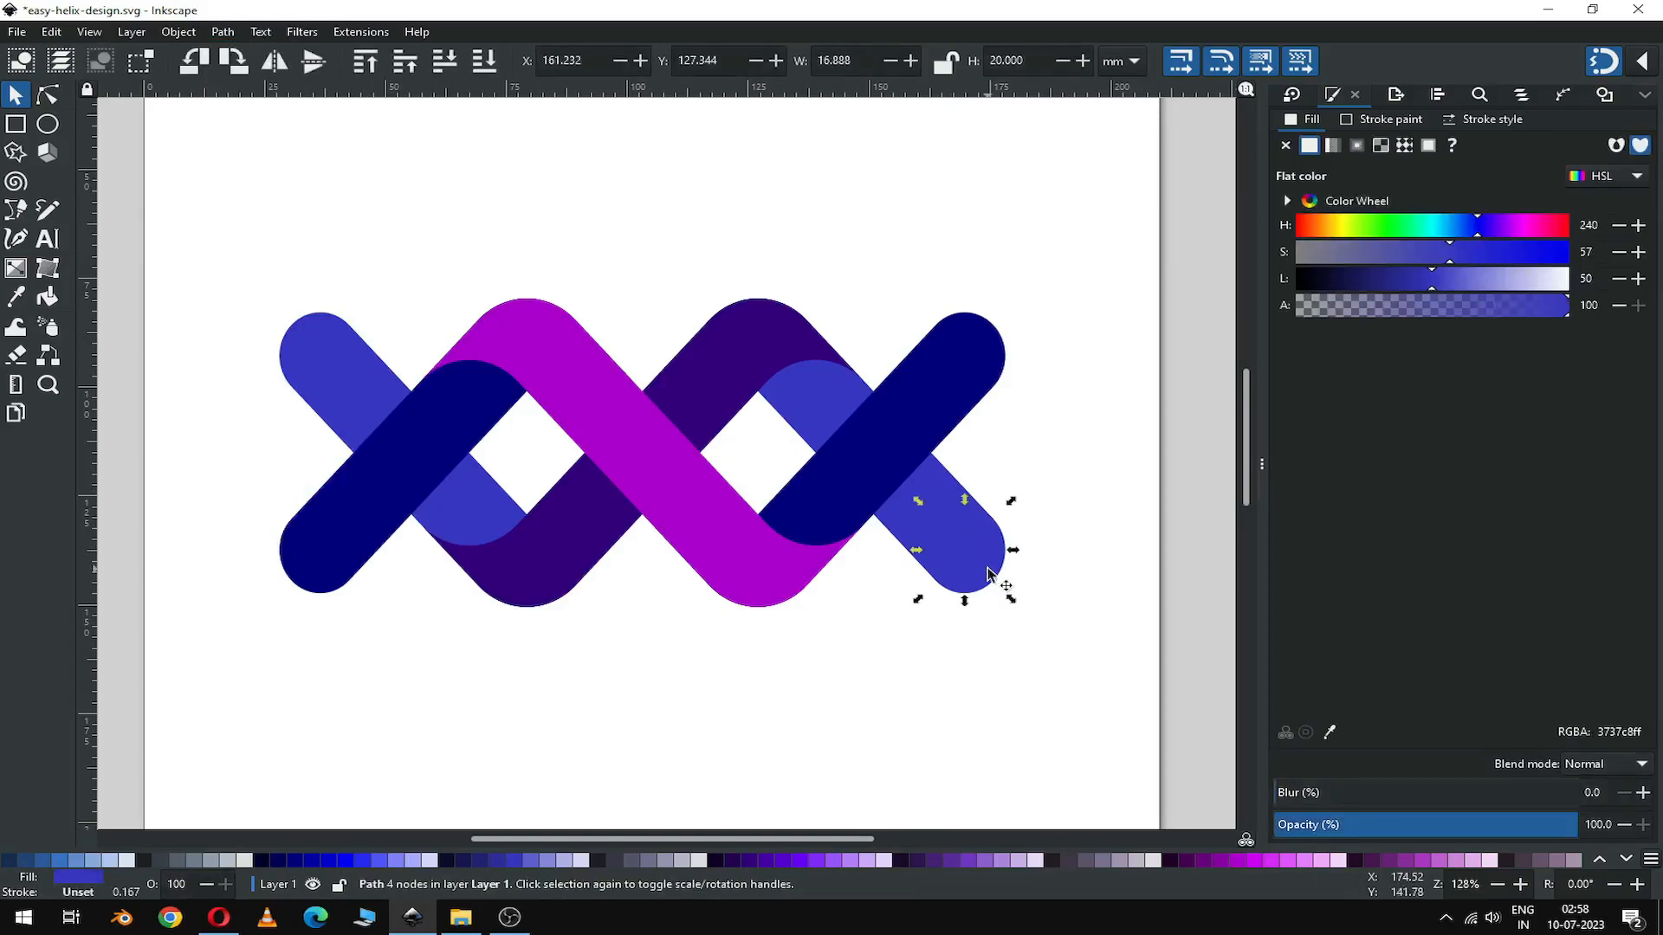
shift+click(805, 403)
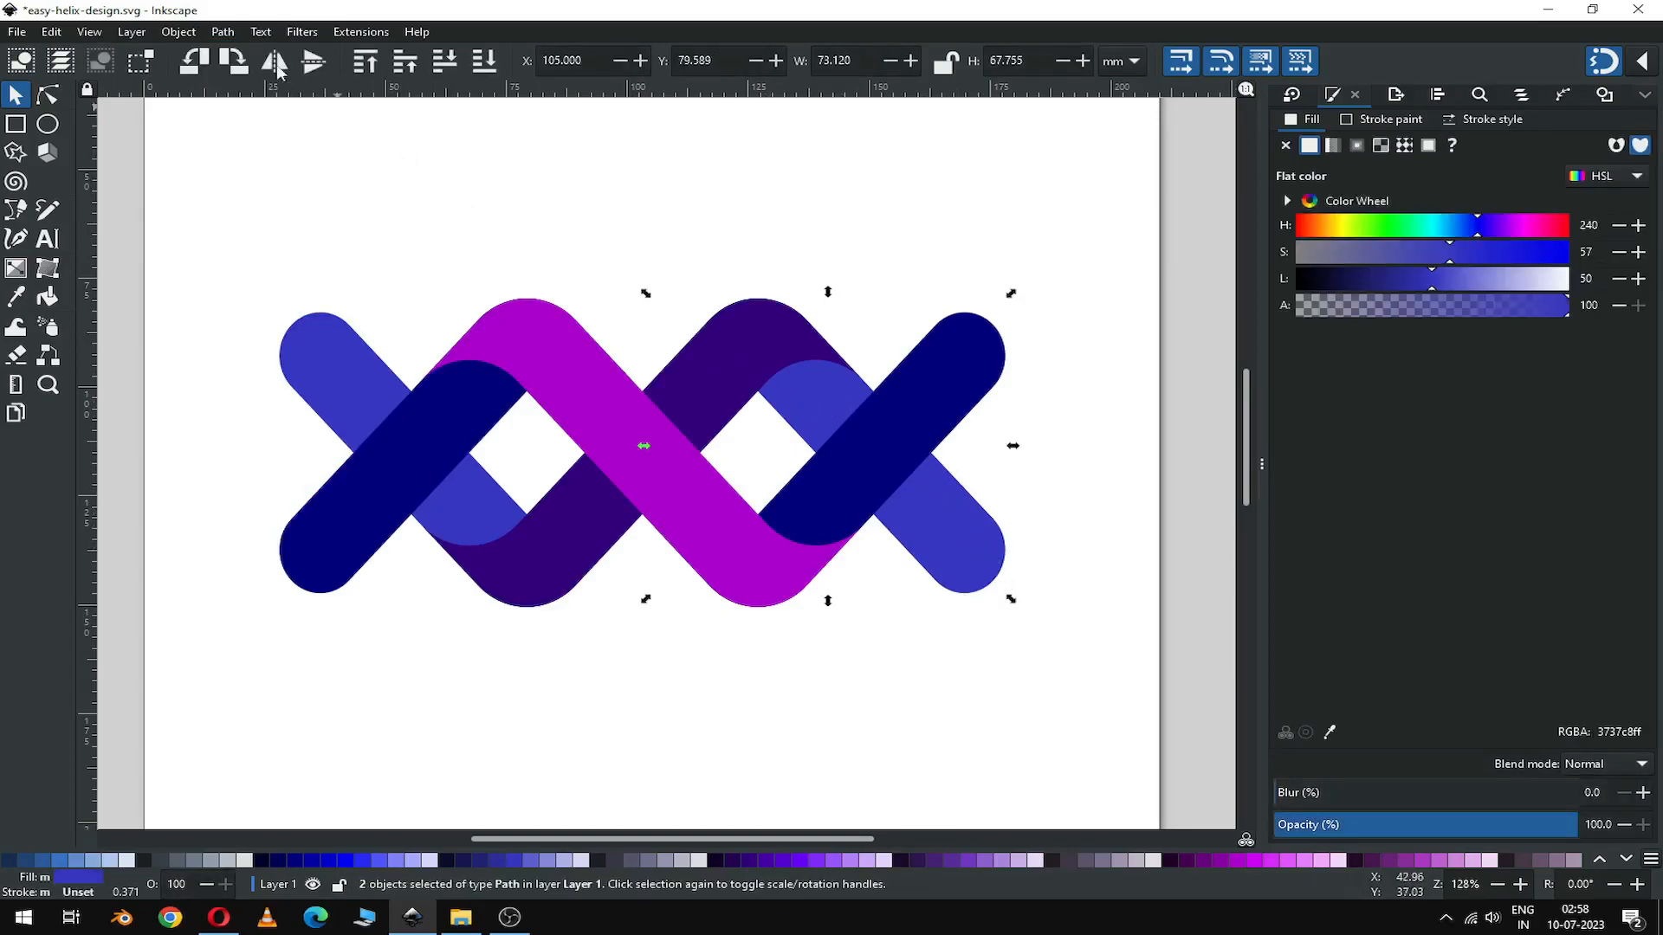
click(223, 32)
click(252, 124)
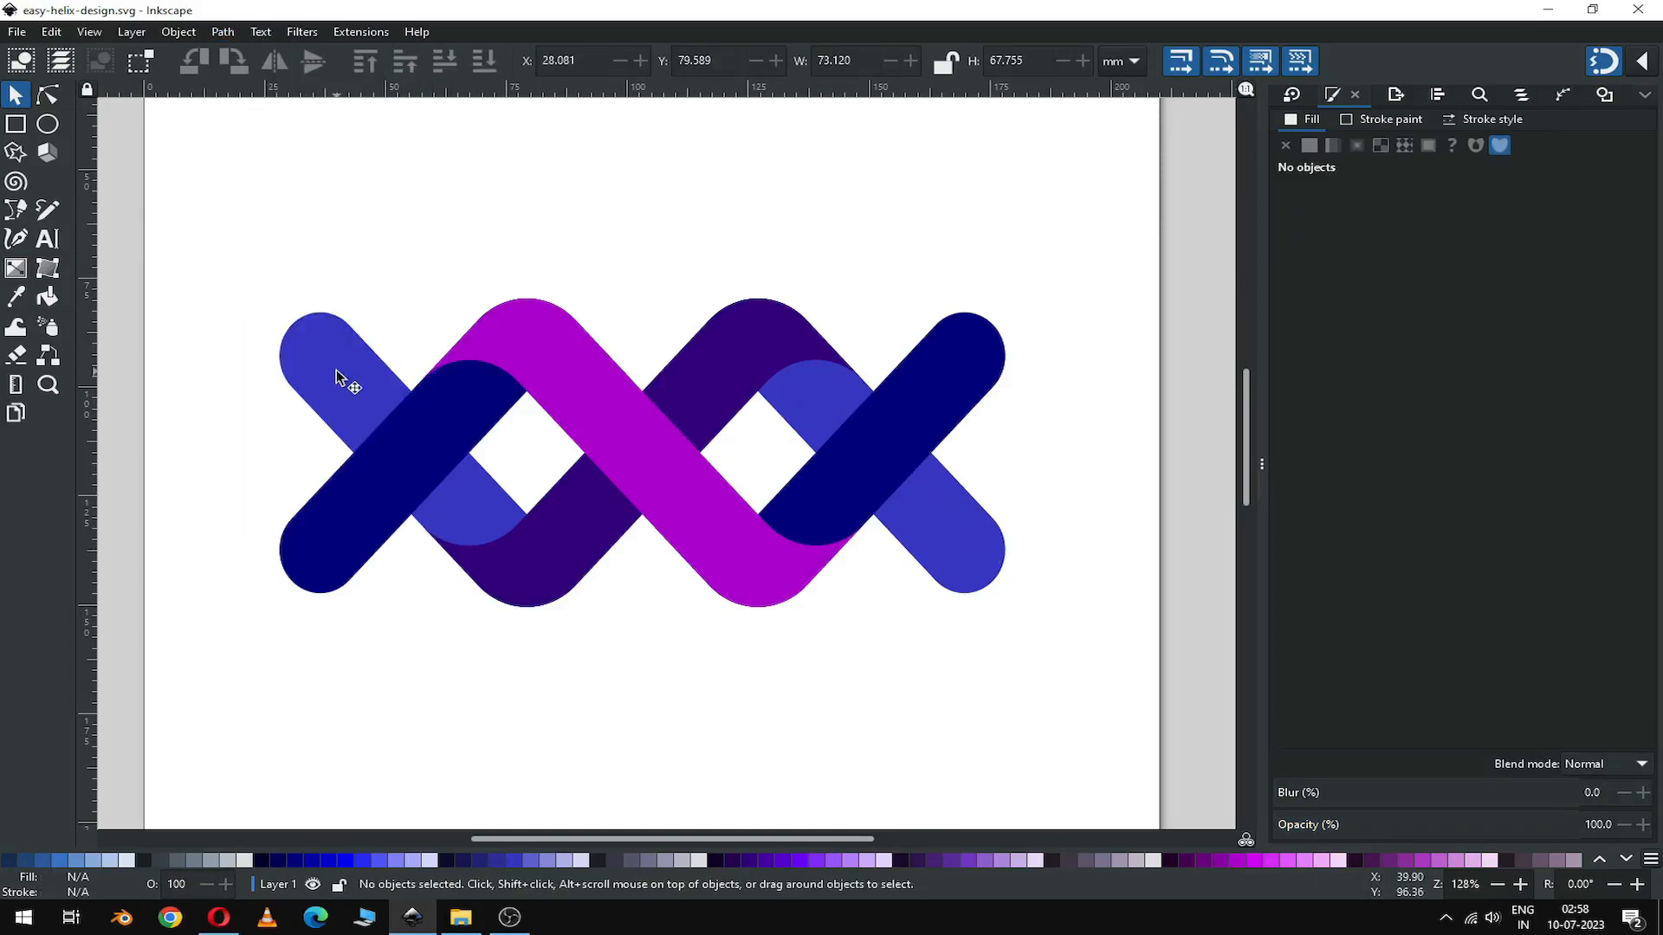
Step: Give the left light blue band a linear gradient fill running diagonally along it from its upper-left end to its lower-right end
click(340, 378)
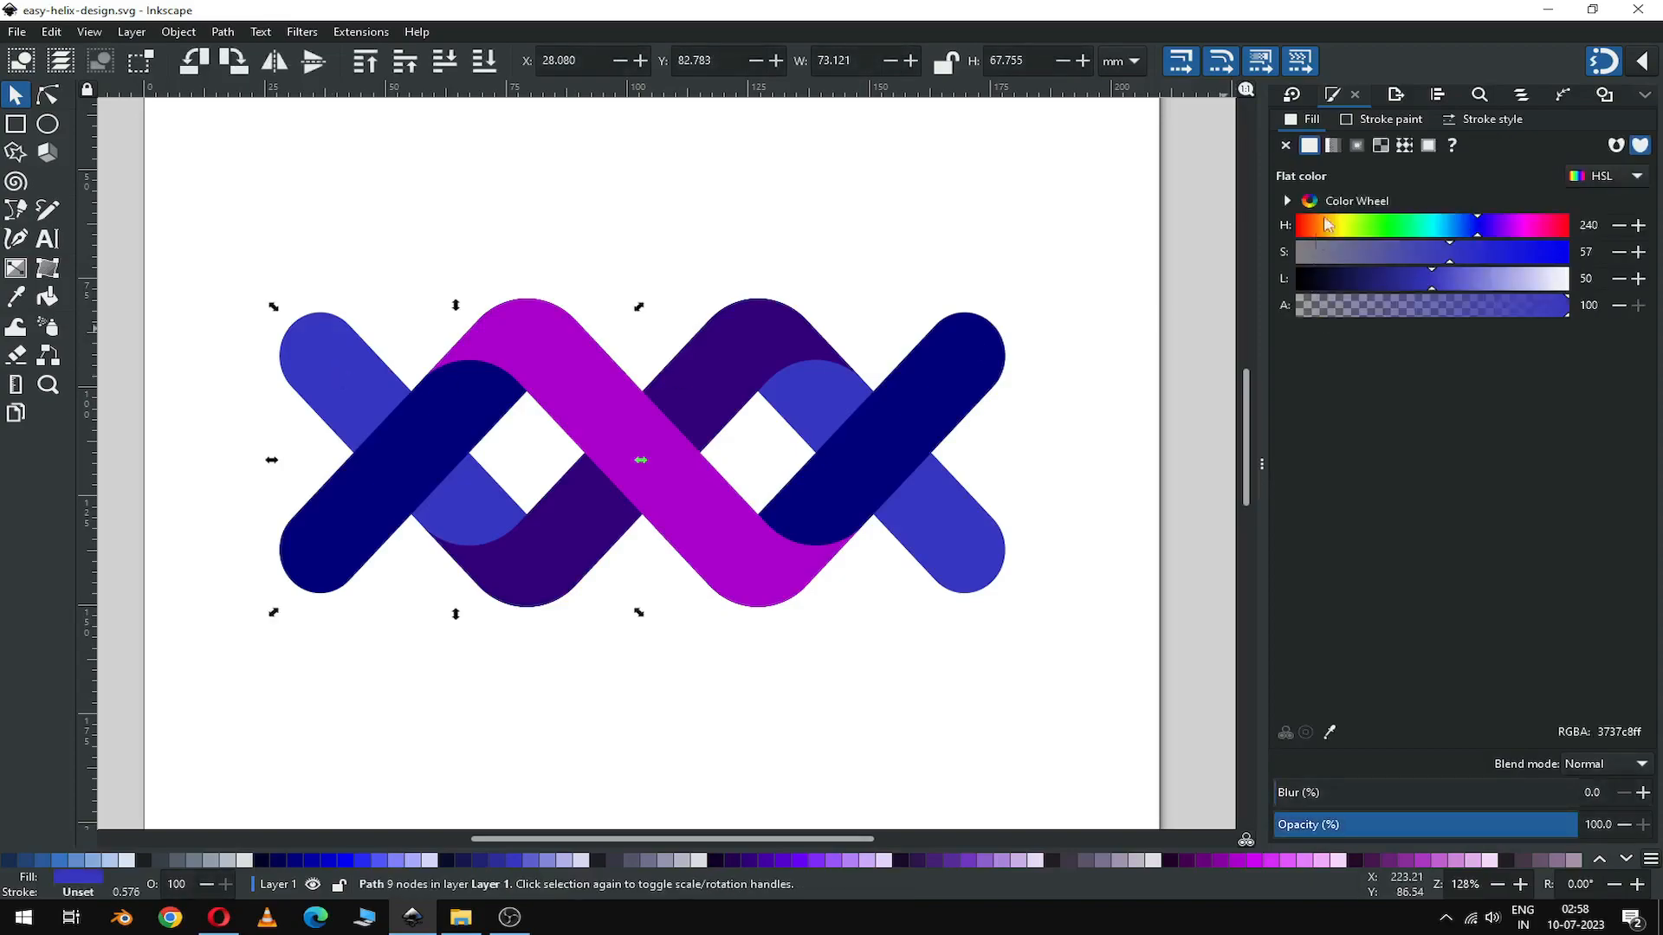
click(1334, 146)
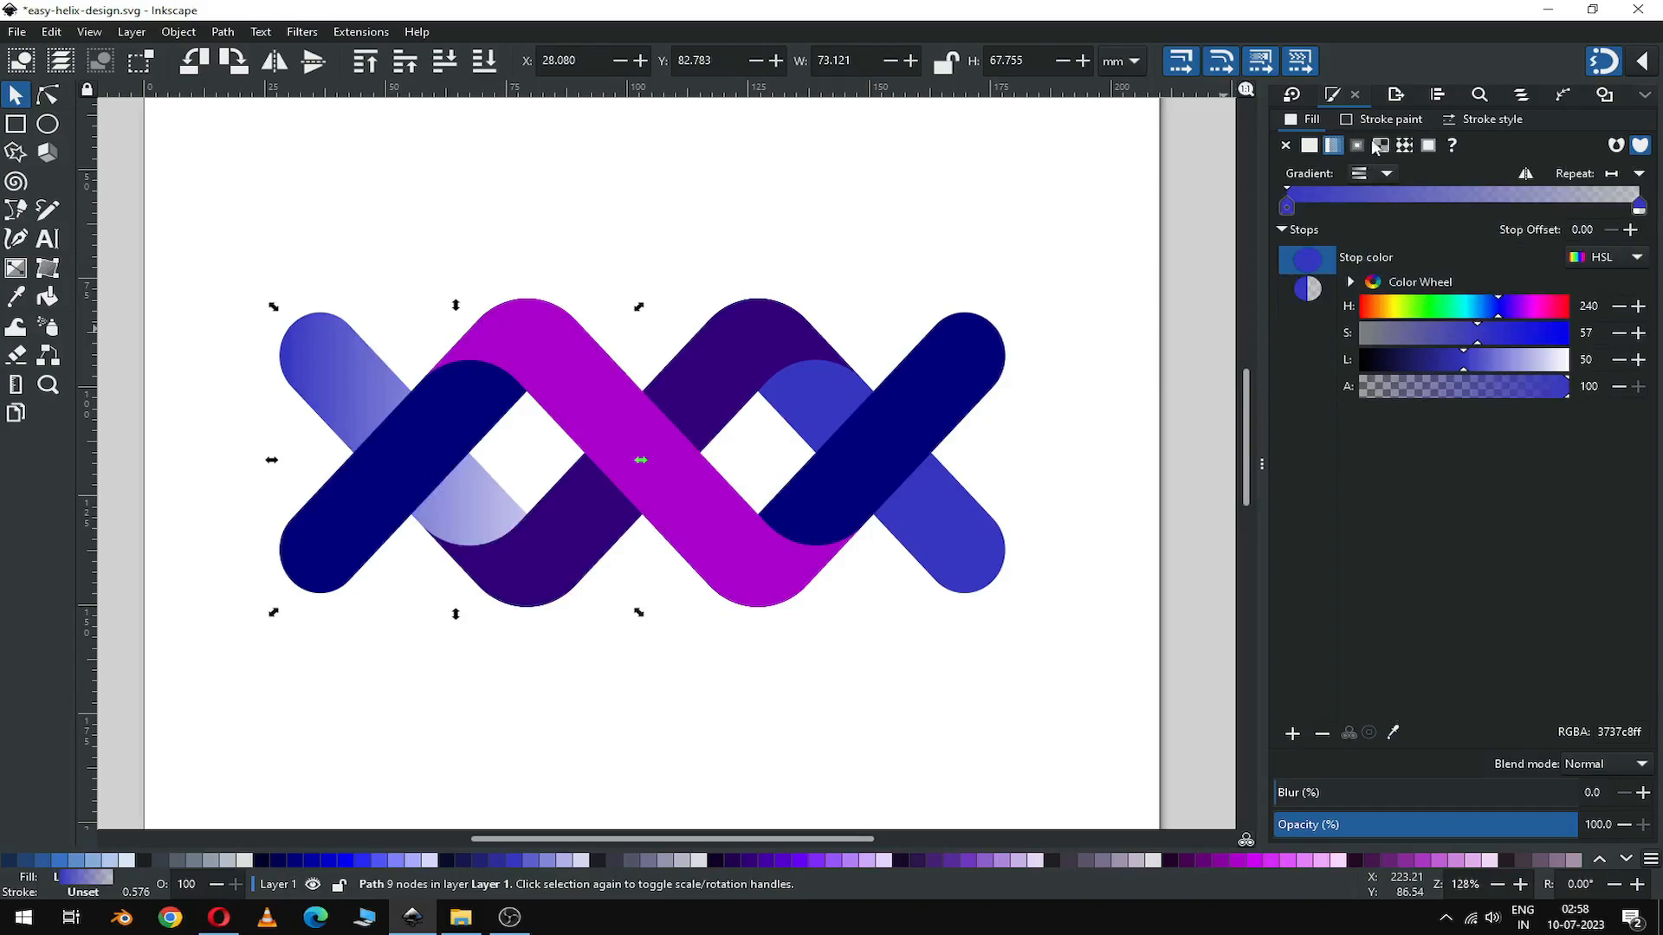
click(17, 270)
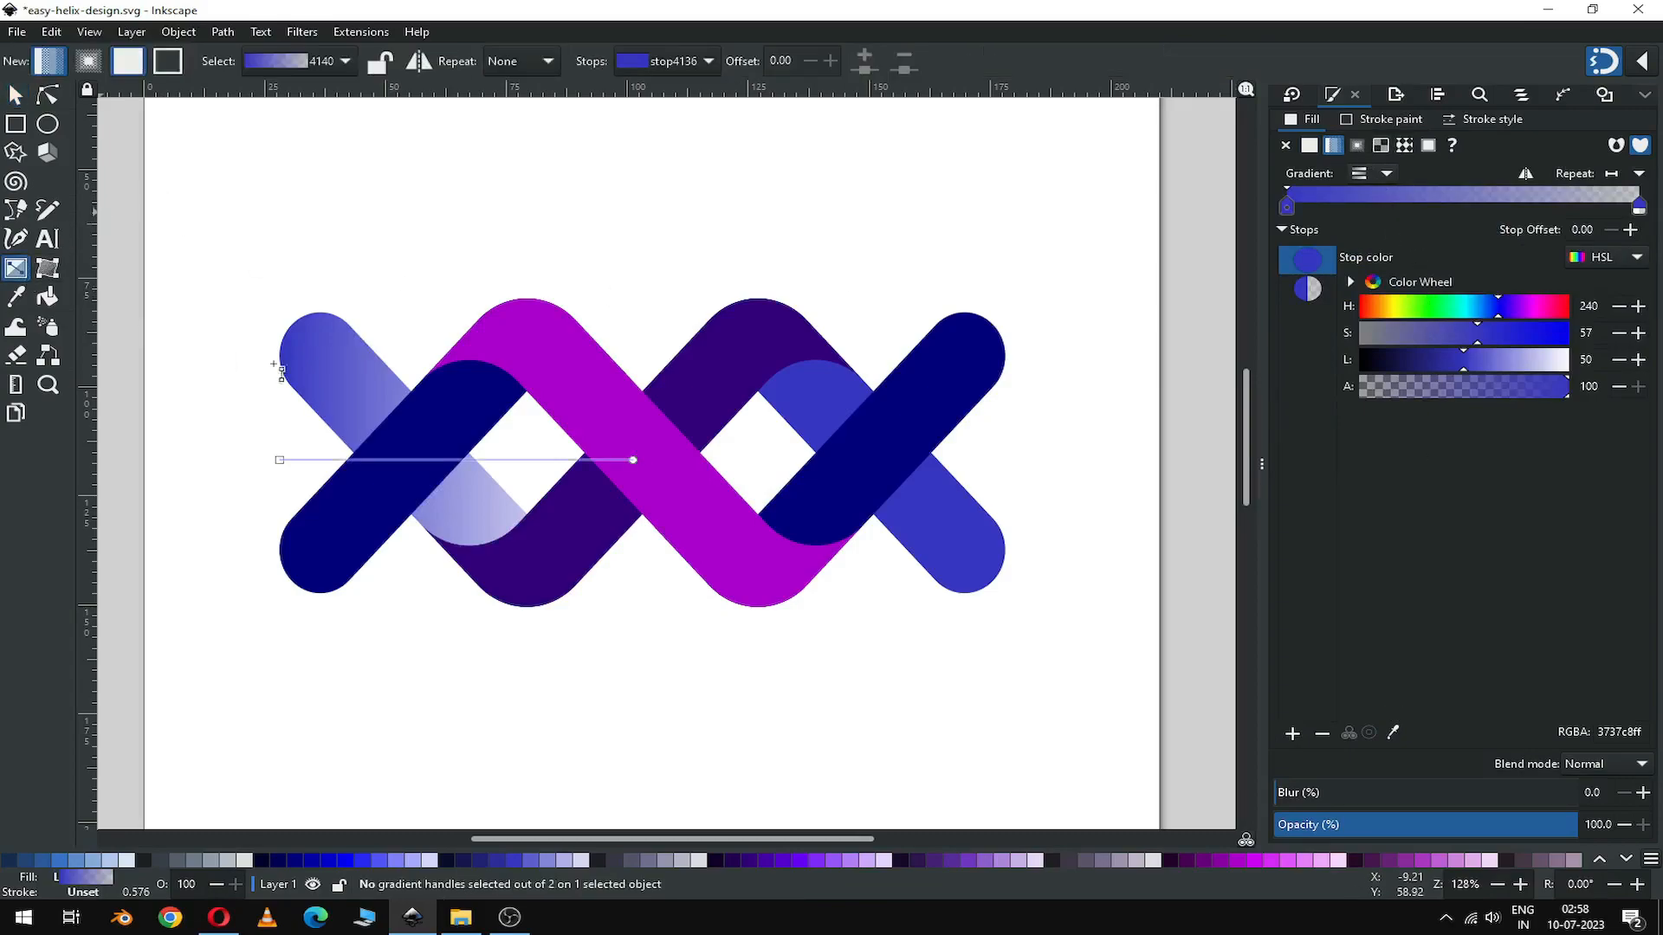
drag(279, 459, 292, 327)
drag(633, 460, 533, 572)
Step: Colour the left band's gradient from green 00aa44 at its upper-left end to opaque blue 2a7fff at its lower-right end, and deselect it
click(292, 324)
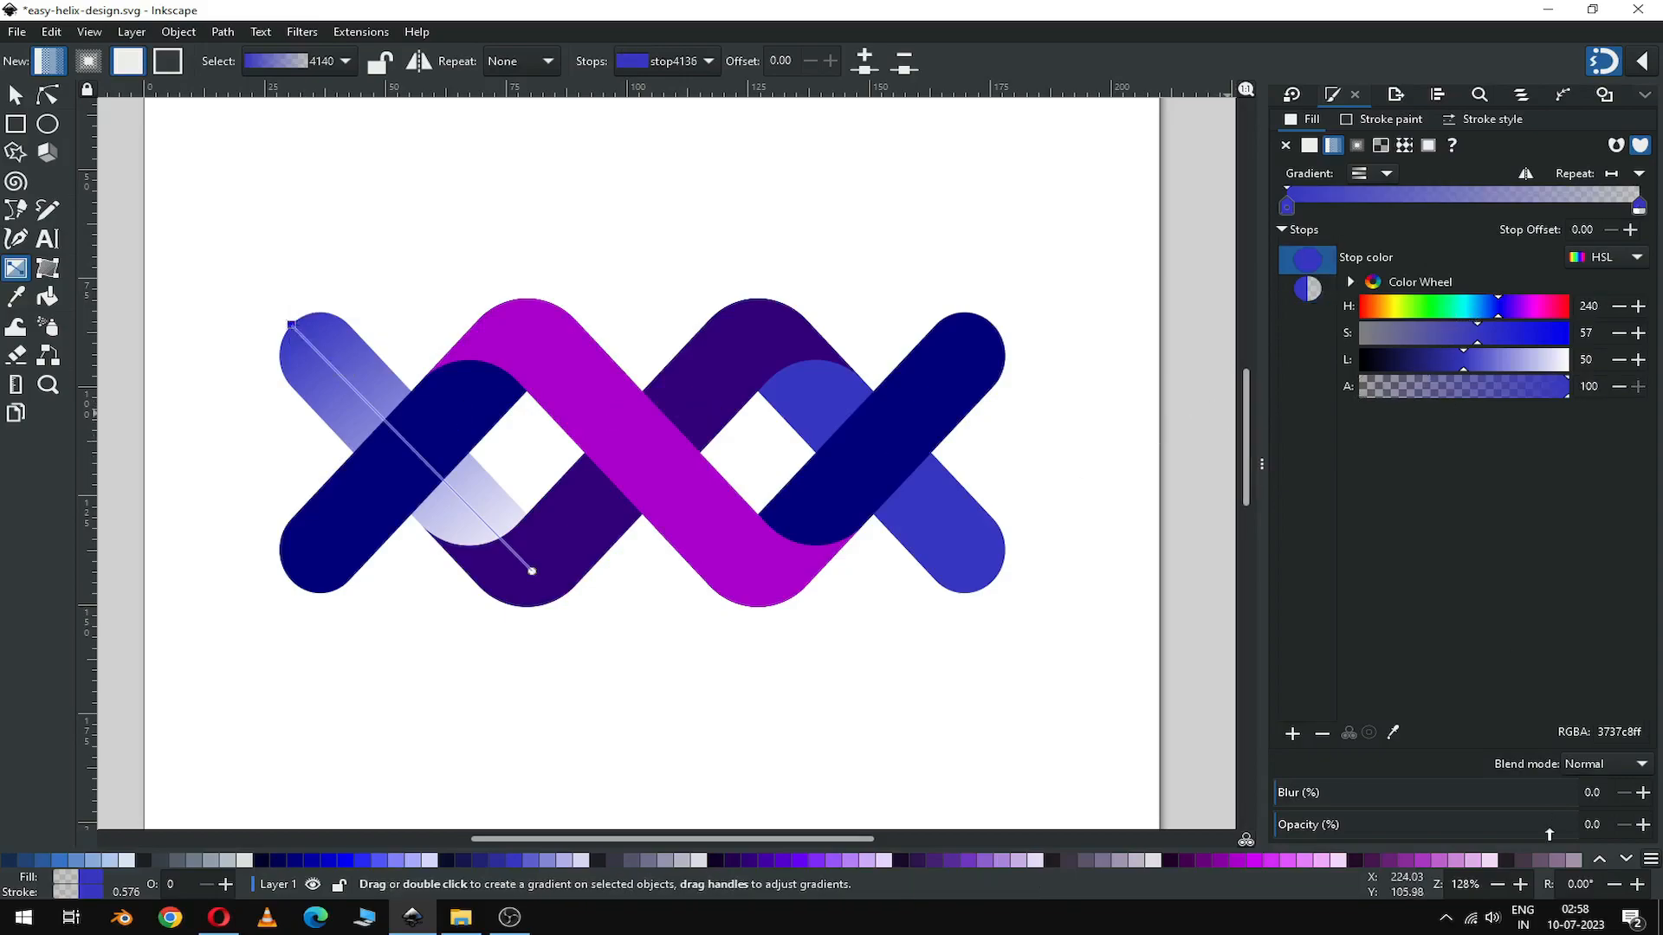
click(1609, 863)
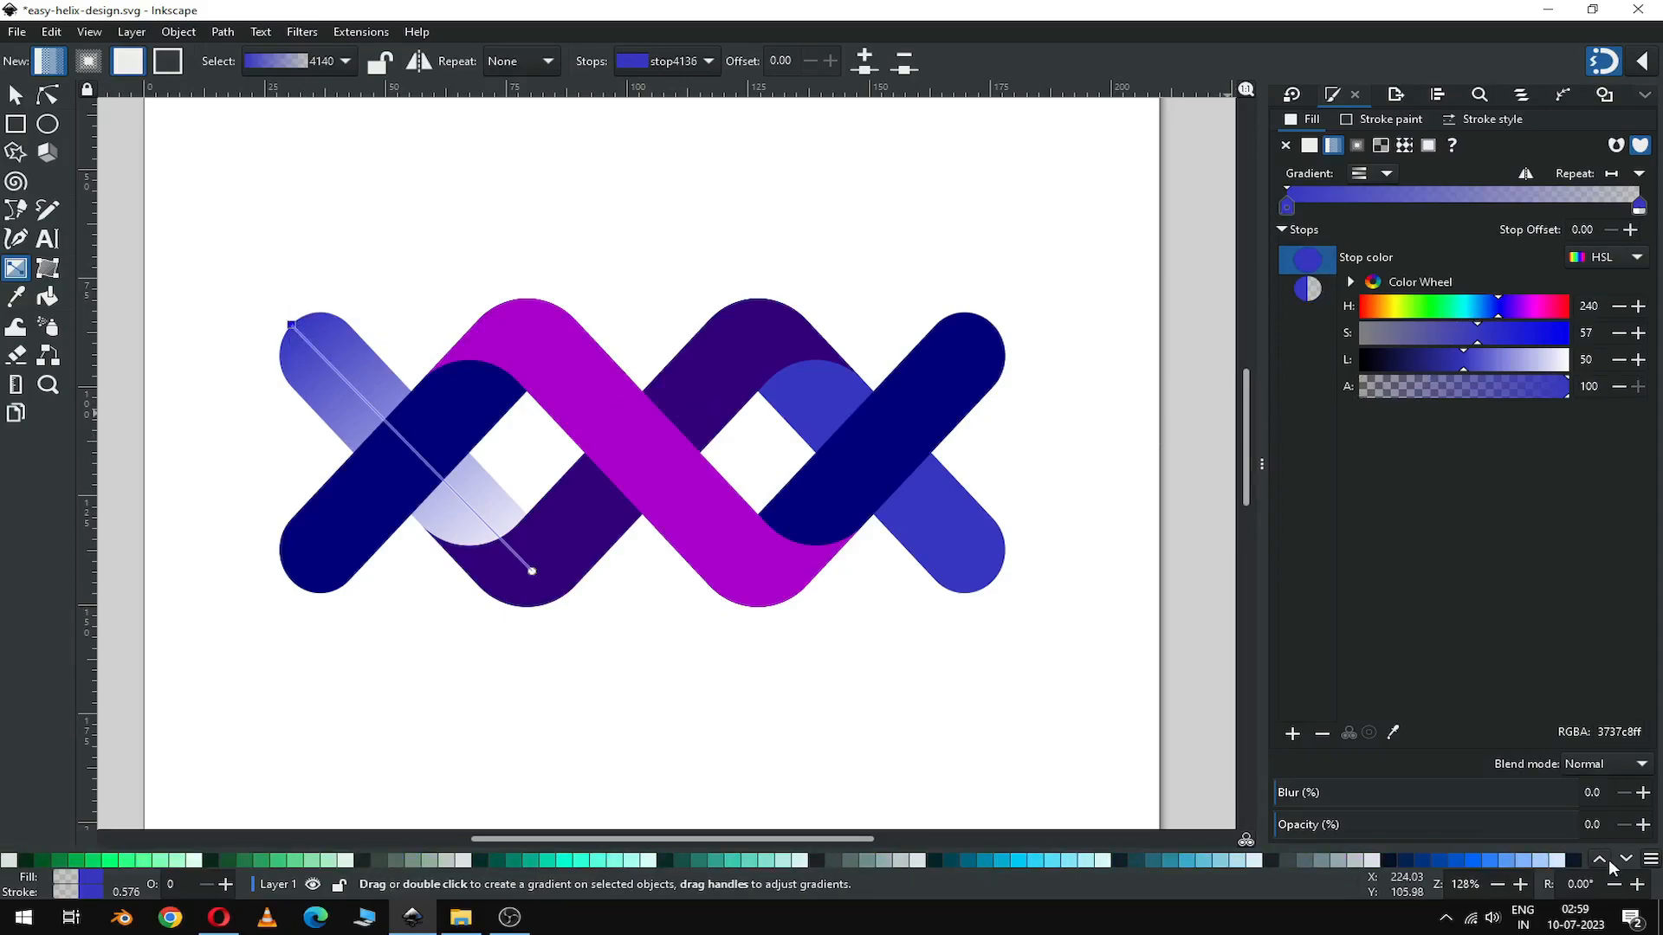
click(76, 862)
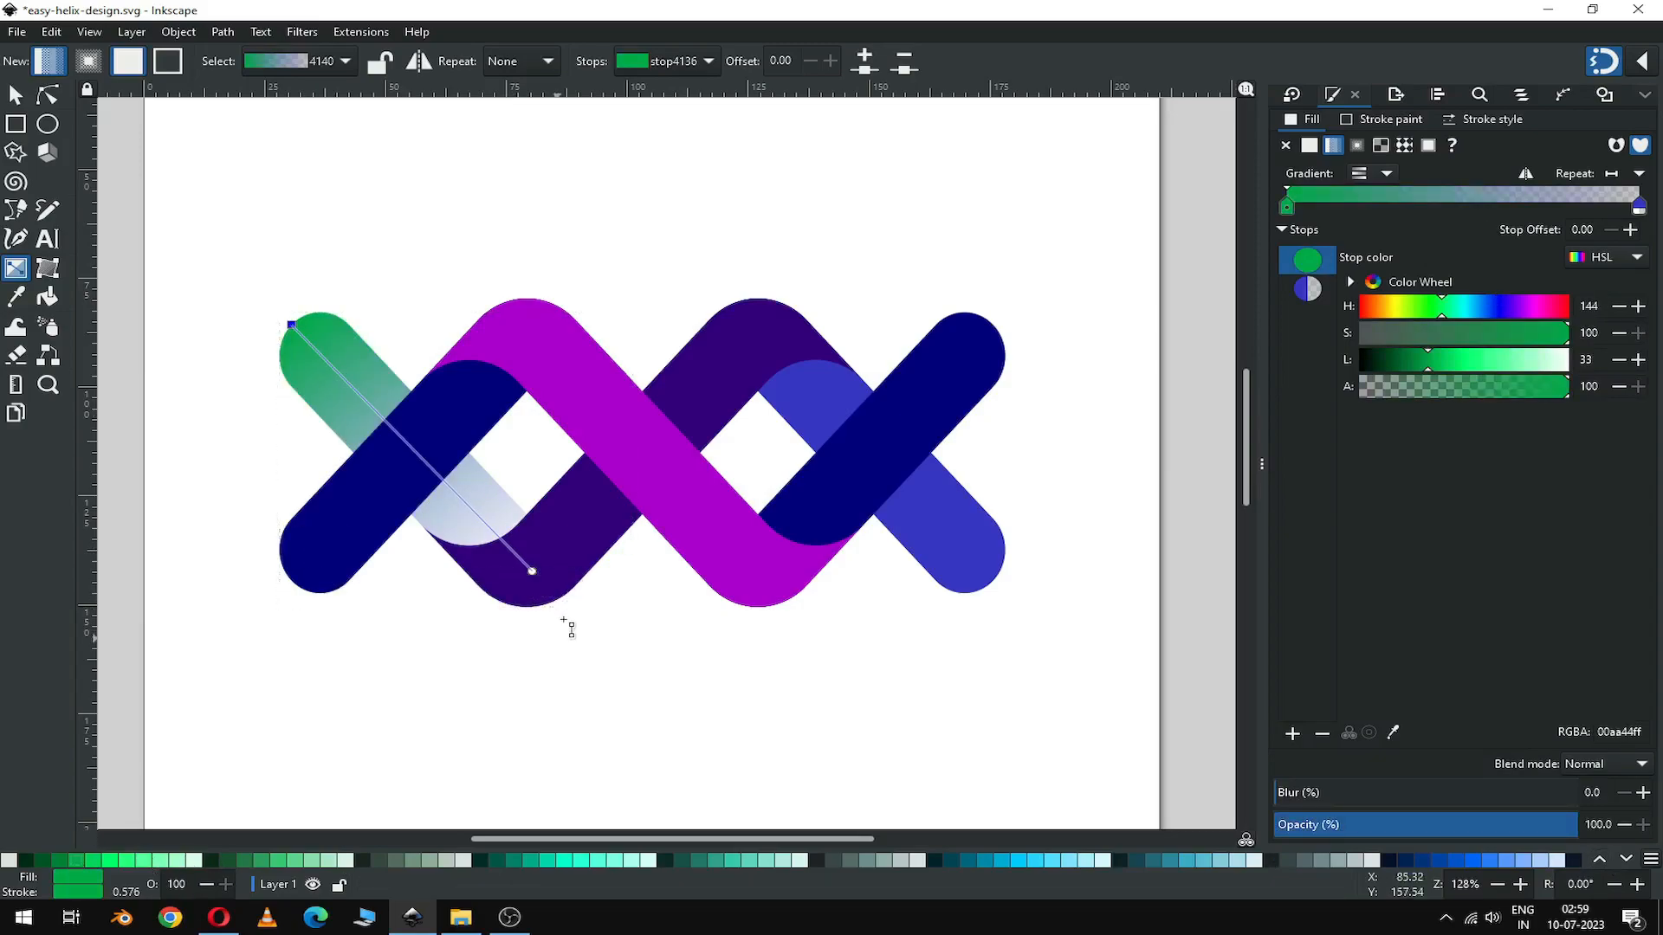
click(534, 570)
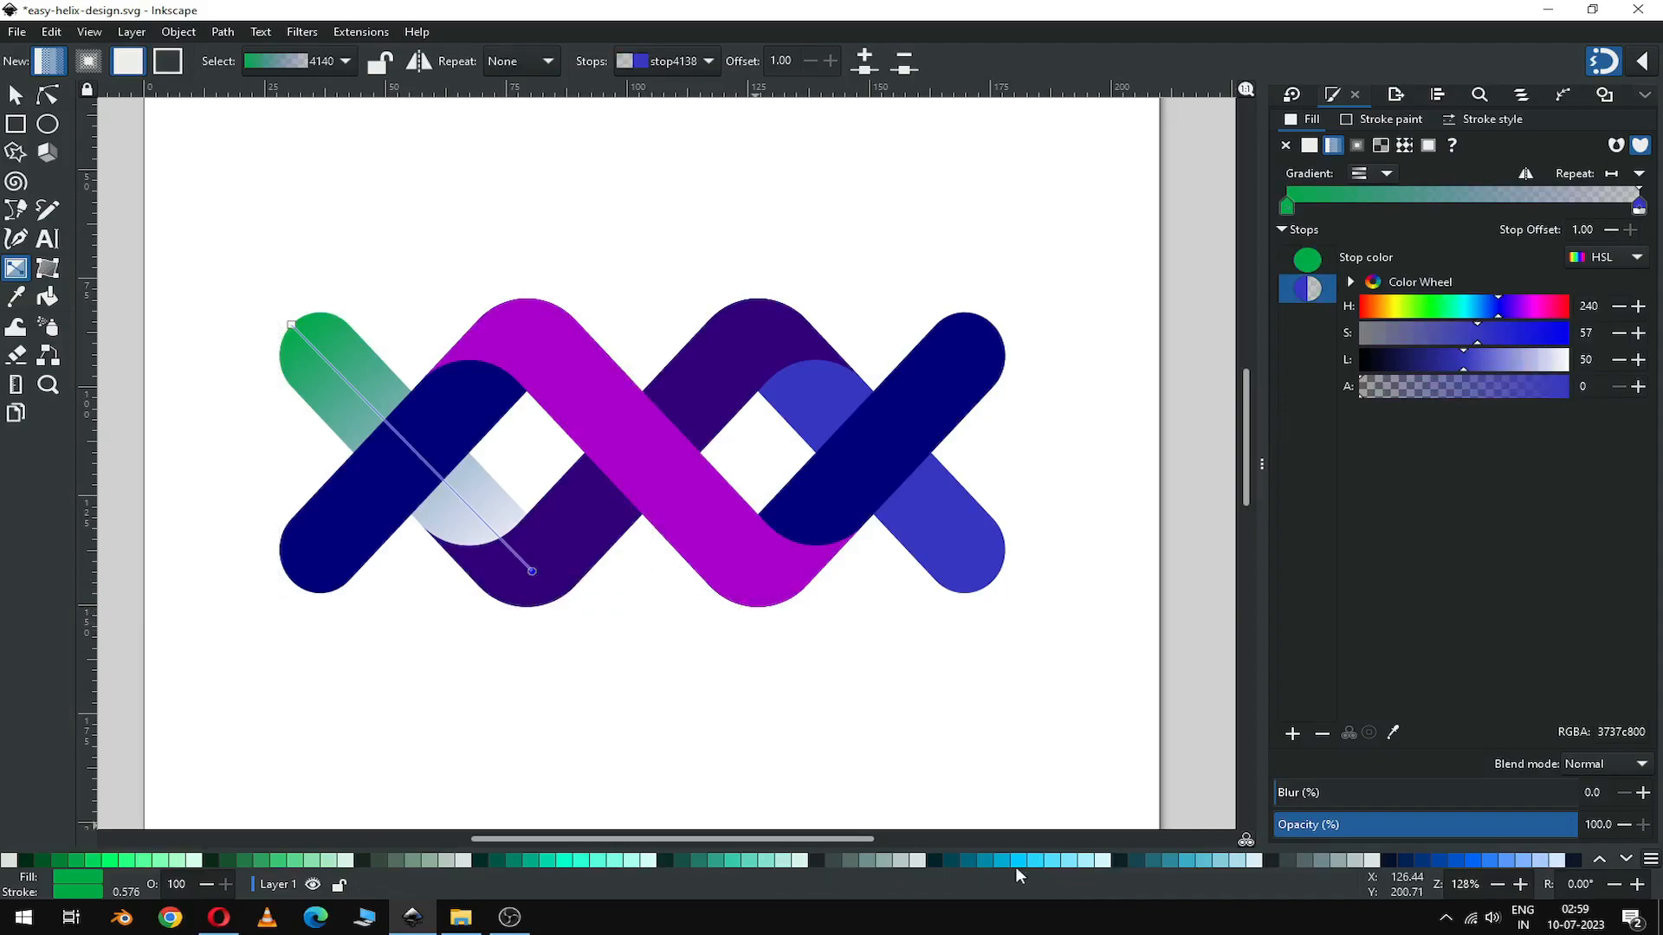
click(1488, 861)
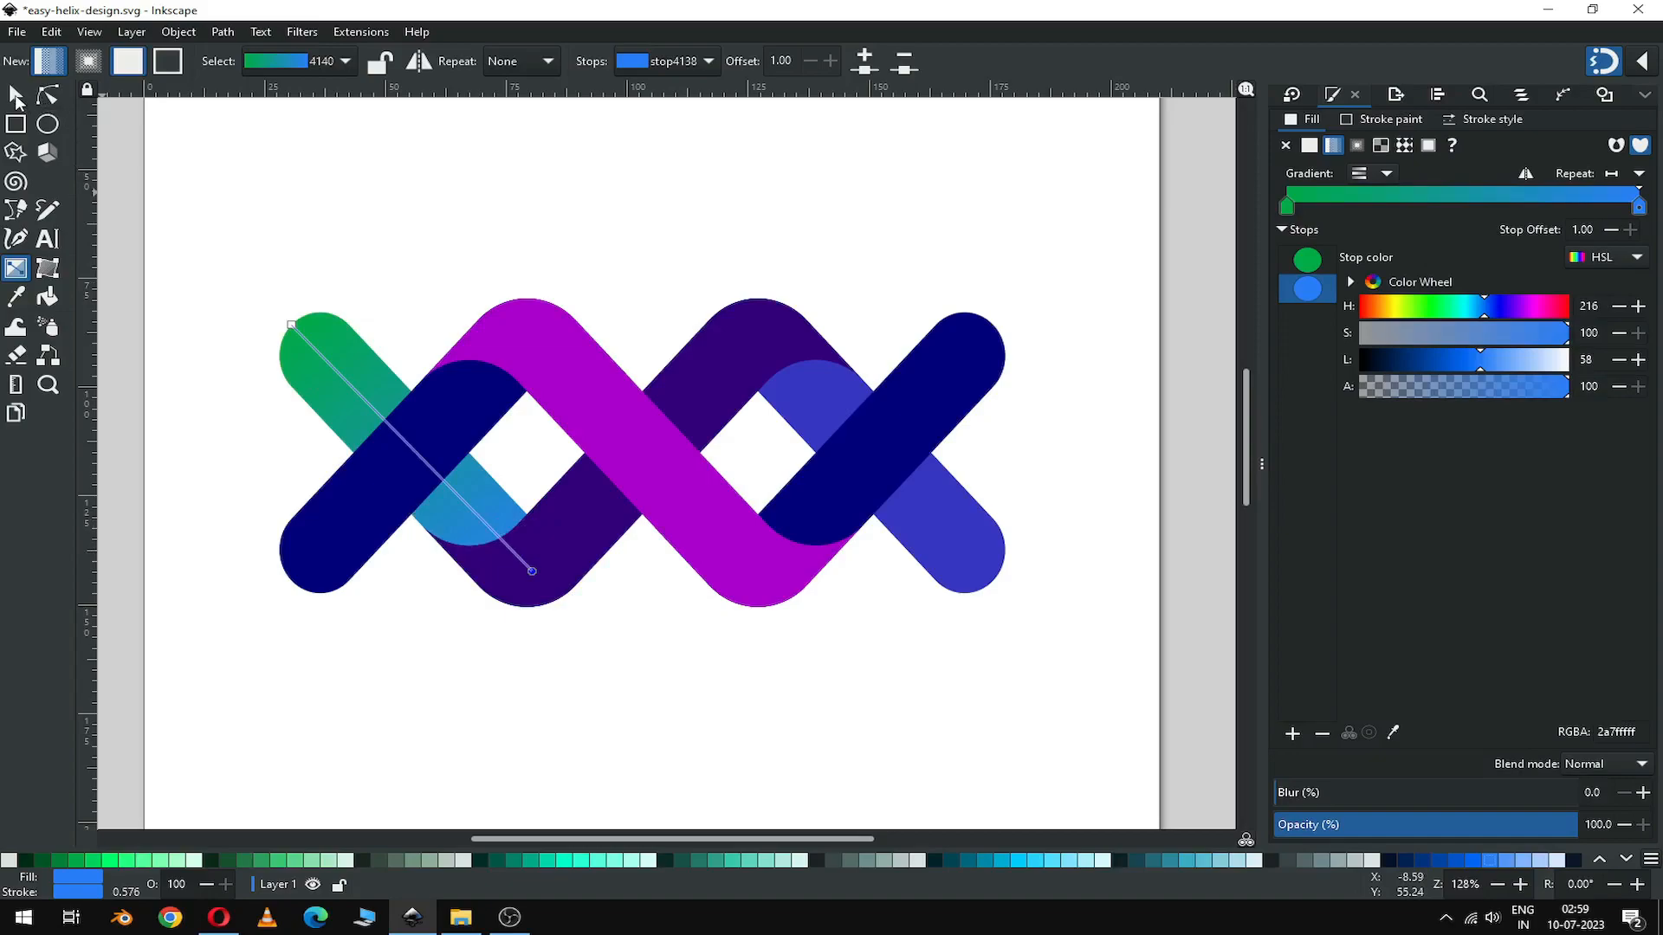
click(17, 97)
click(268, 185)
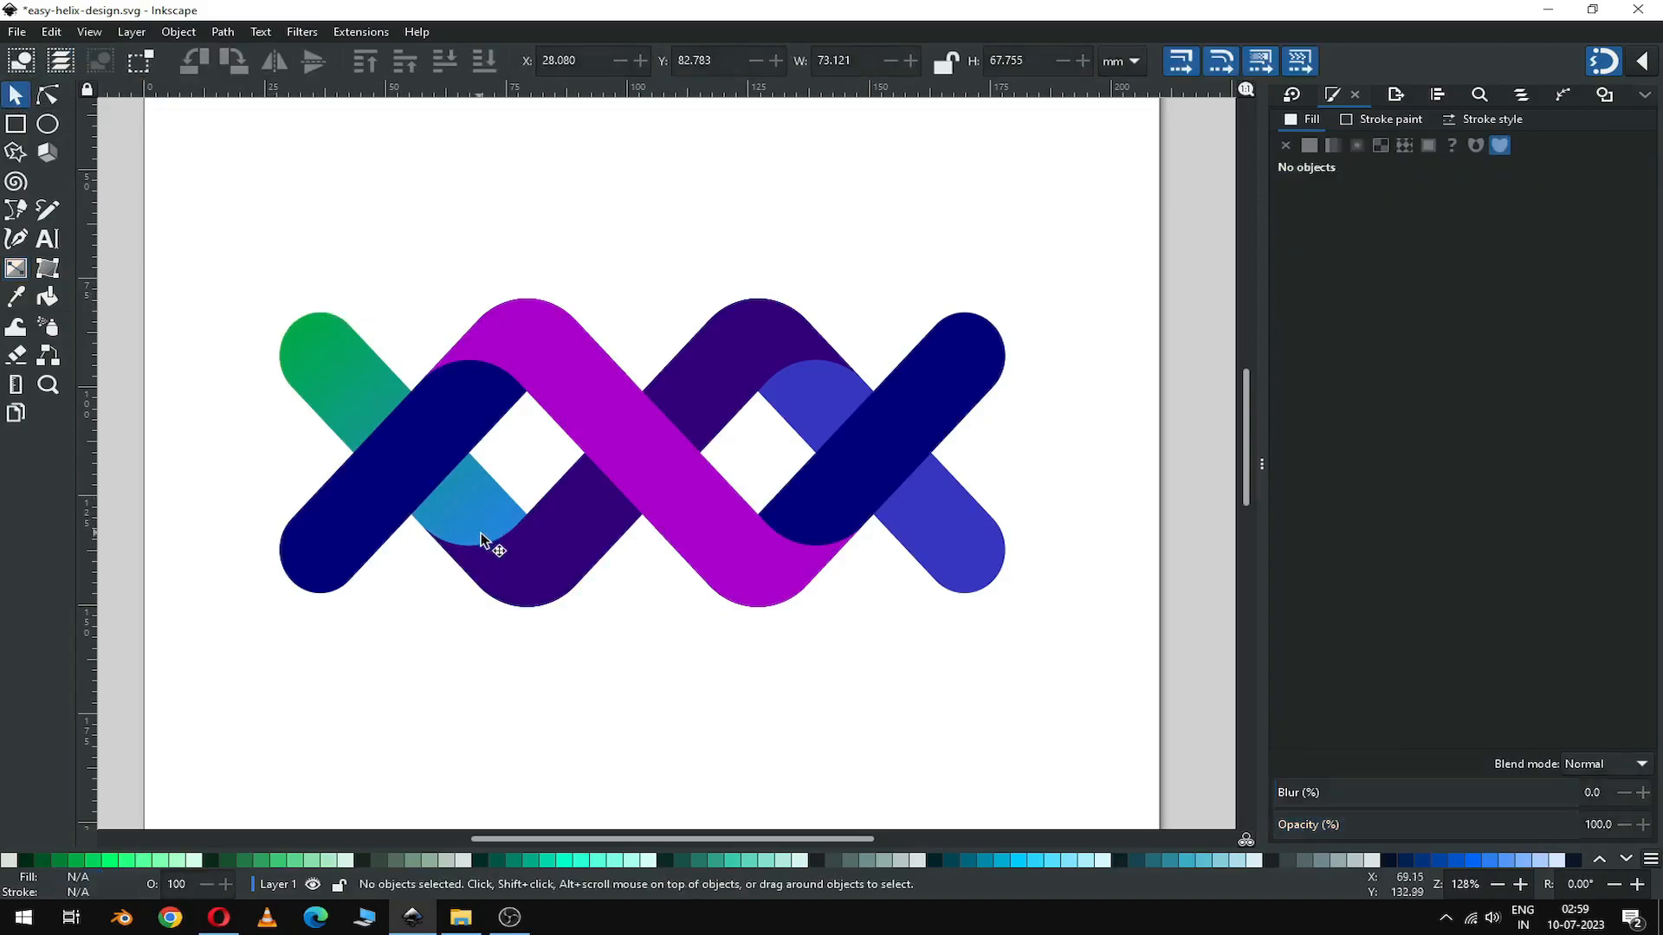
Step: Give the dark purple wave band a linear gradient fill running diagonally from its lower-left bend to its upper-right bend
click(524, 587)
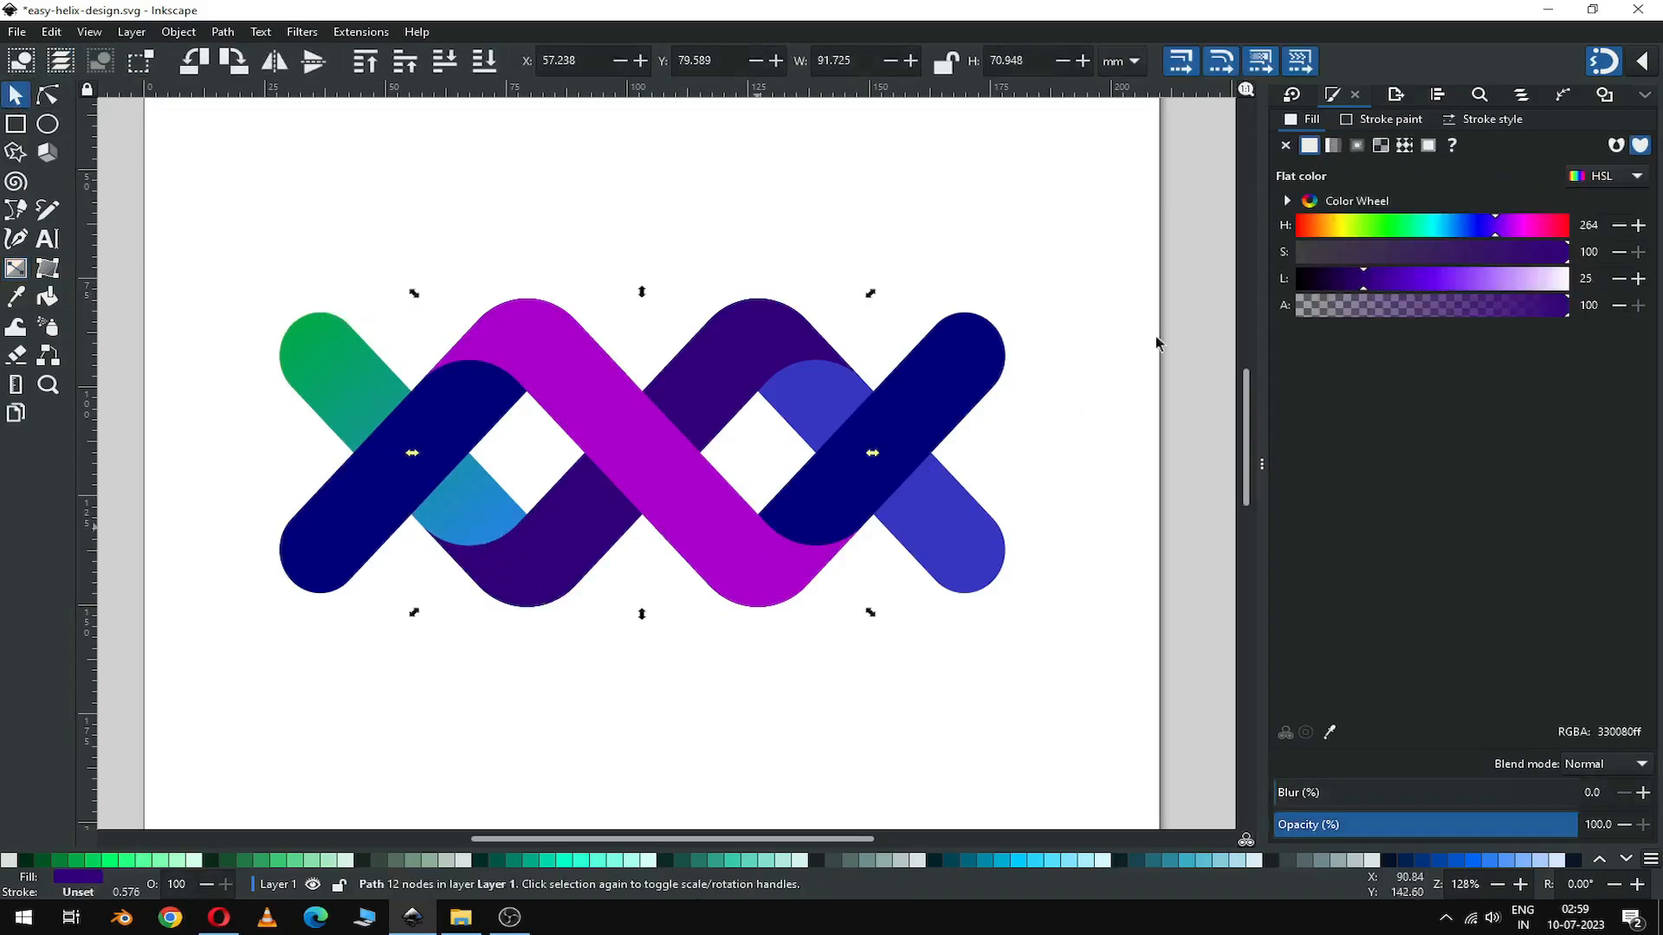
click(1333, 145)
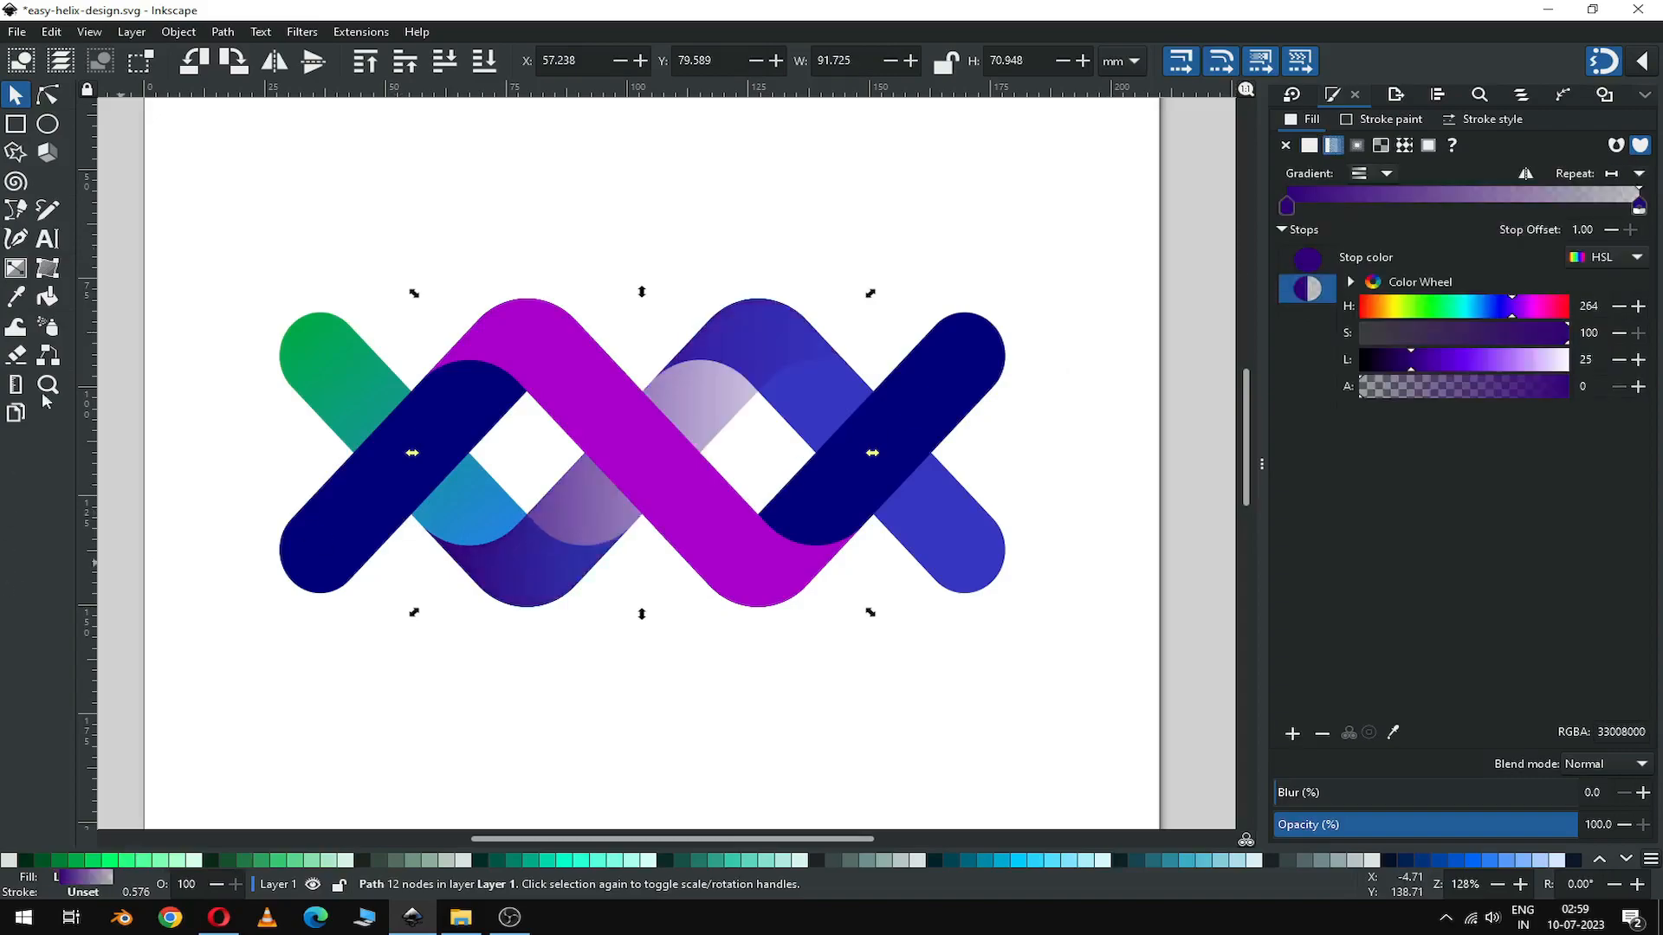
click(16, 267)
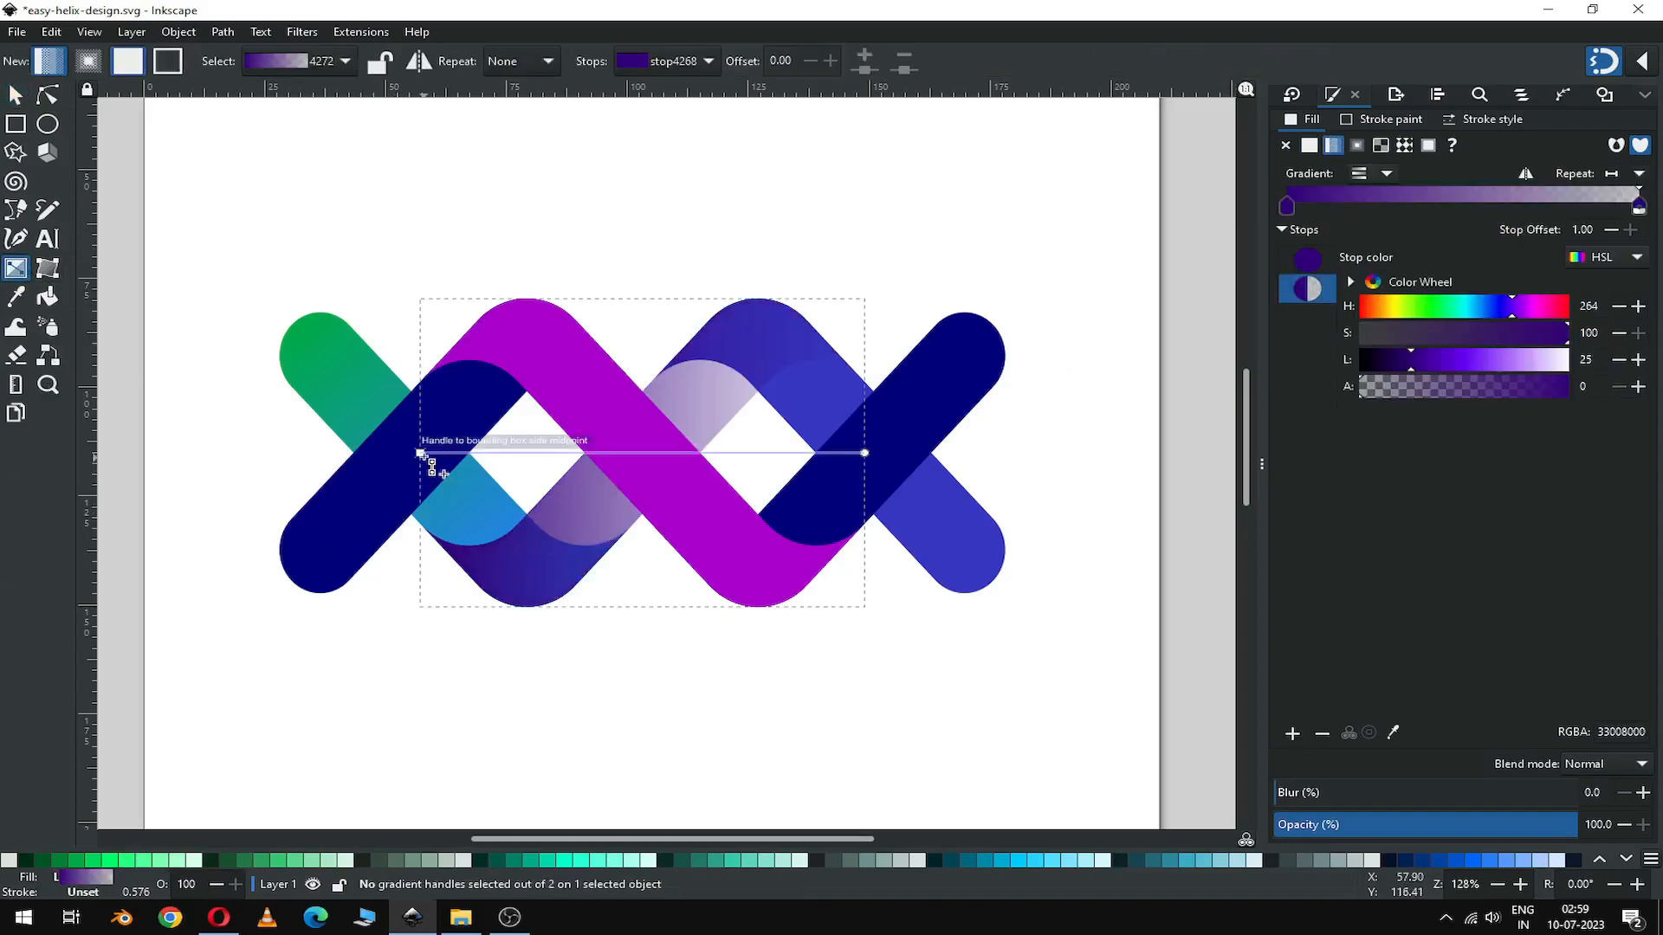
drag(420, 452, 501, 571)
drag(866, 453, 771, 312)
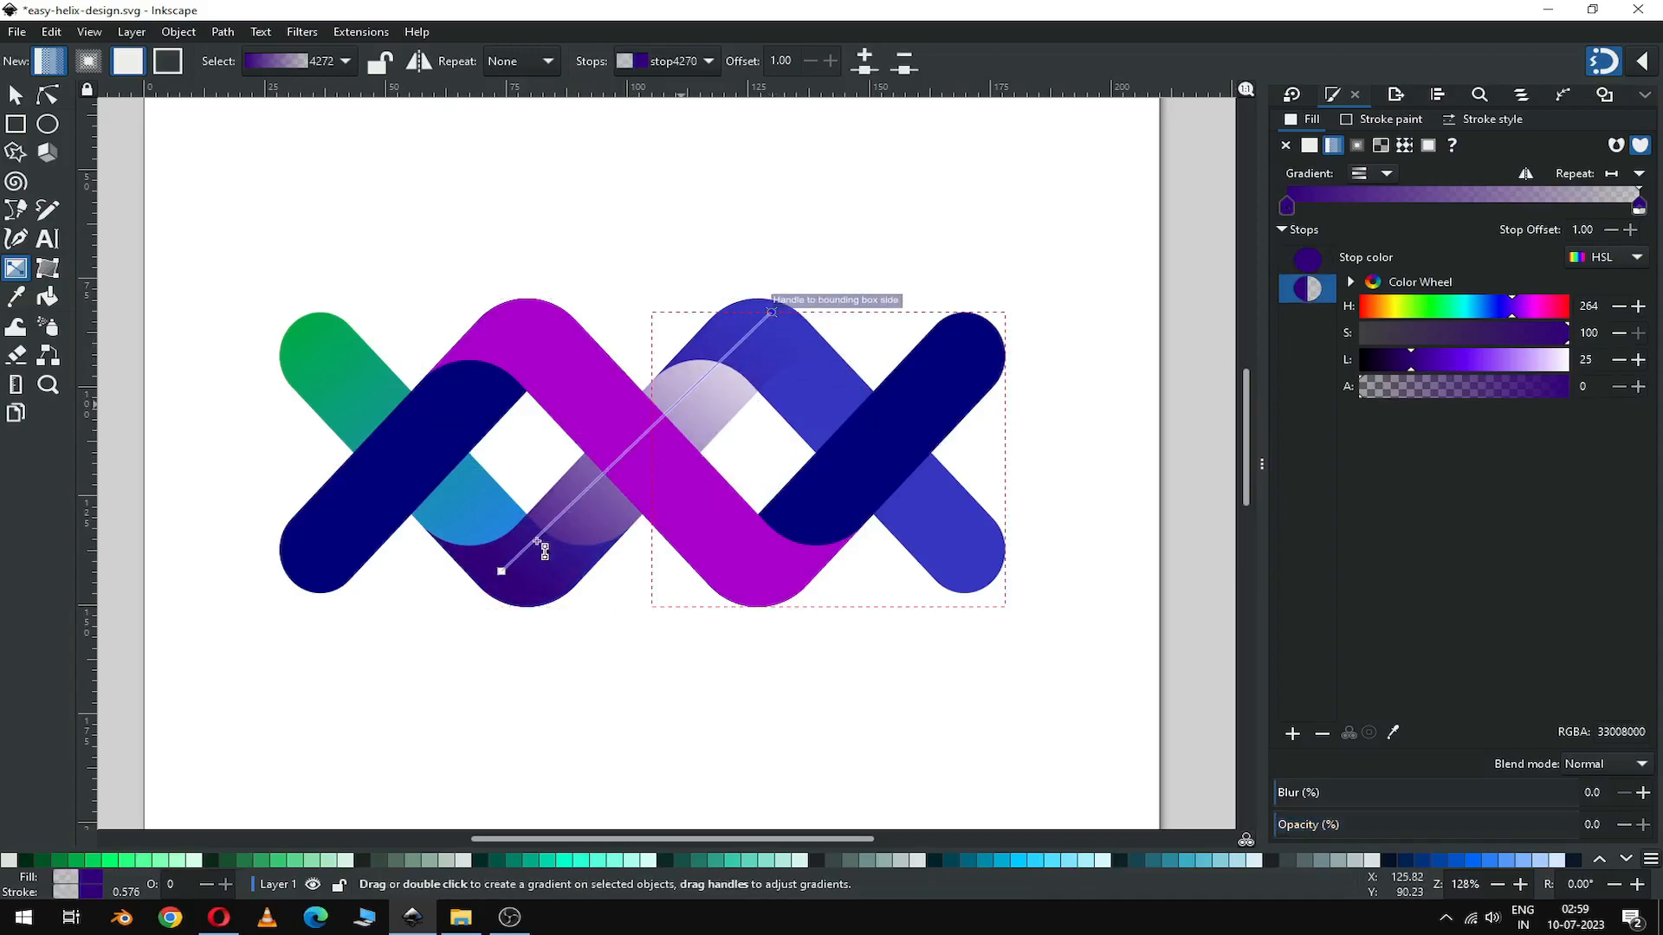
Step: Colour this wave band's gradient from blue 0044aa at the lower-left bend to opaque purple 8800aa at the upper-right bend, and deselect it
click(502, 571)
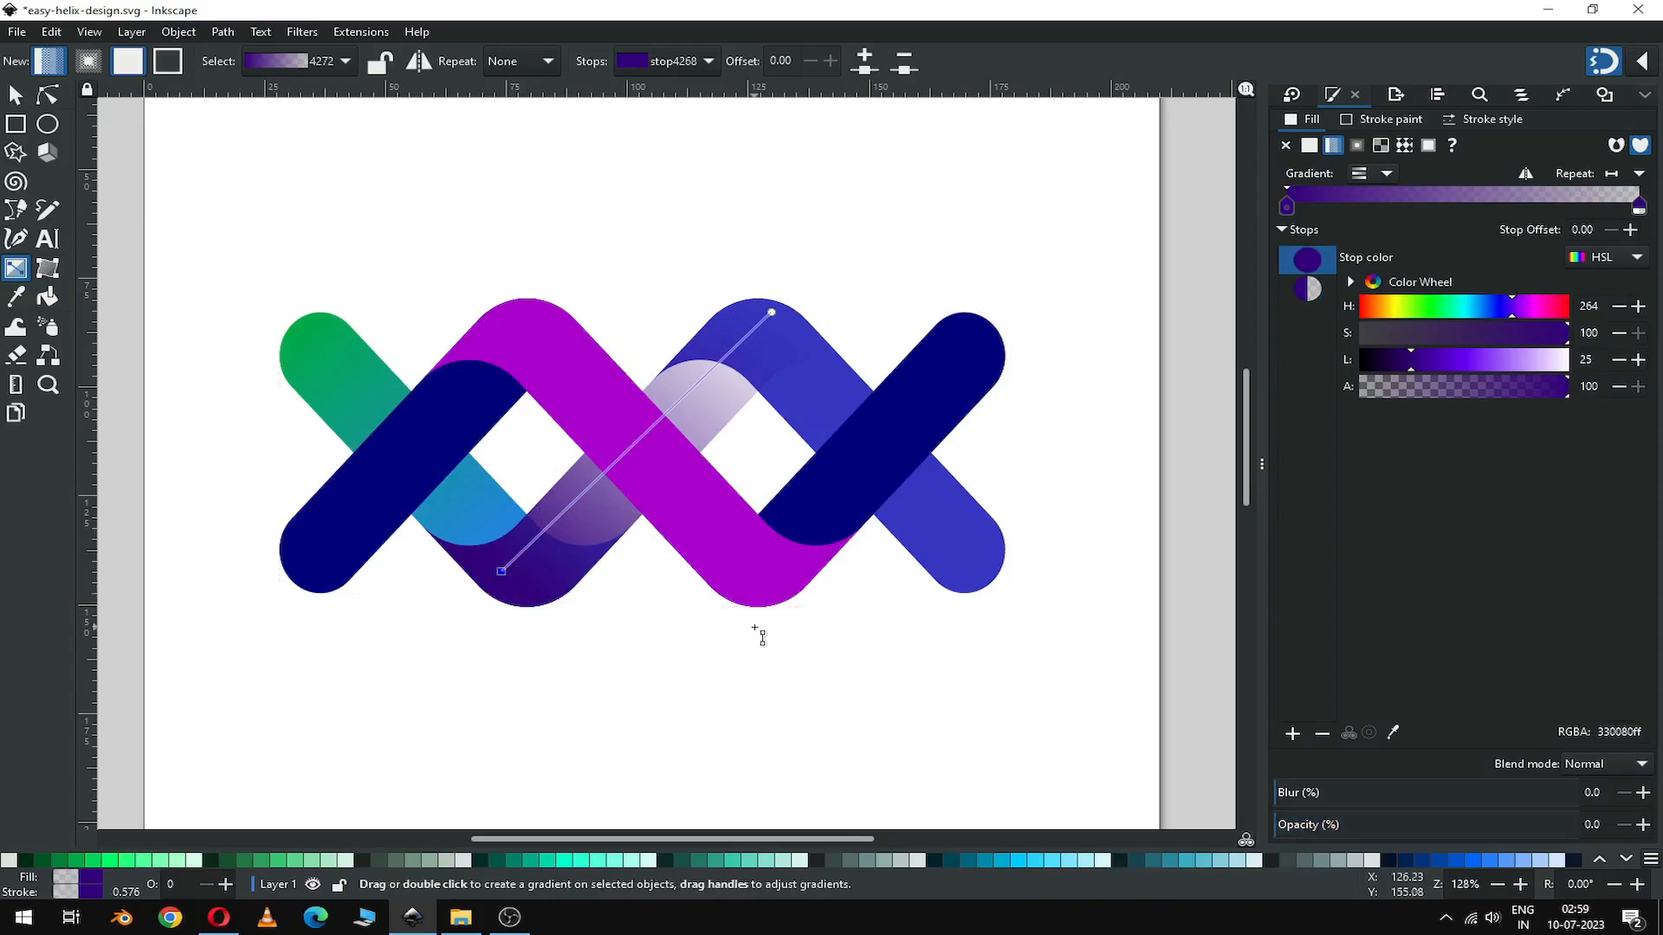
click(1438, 861)
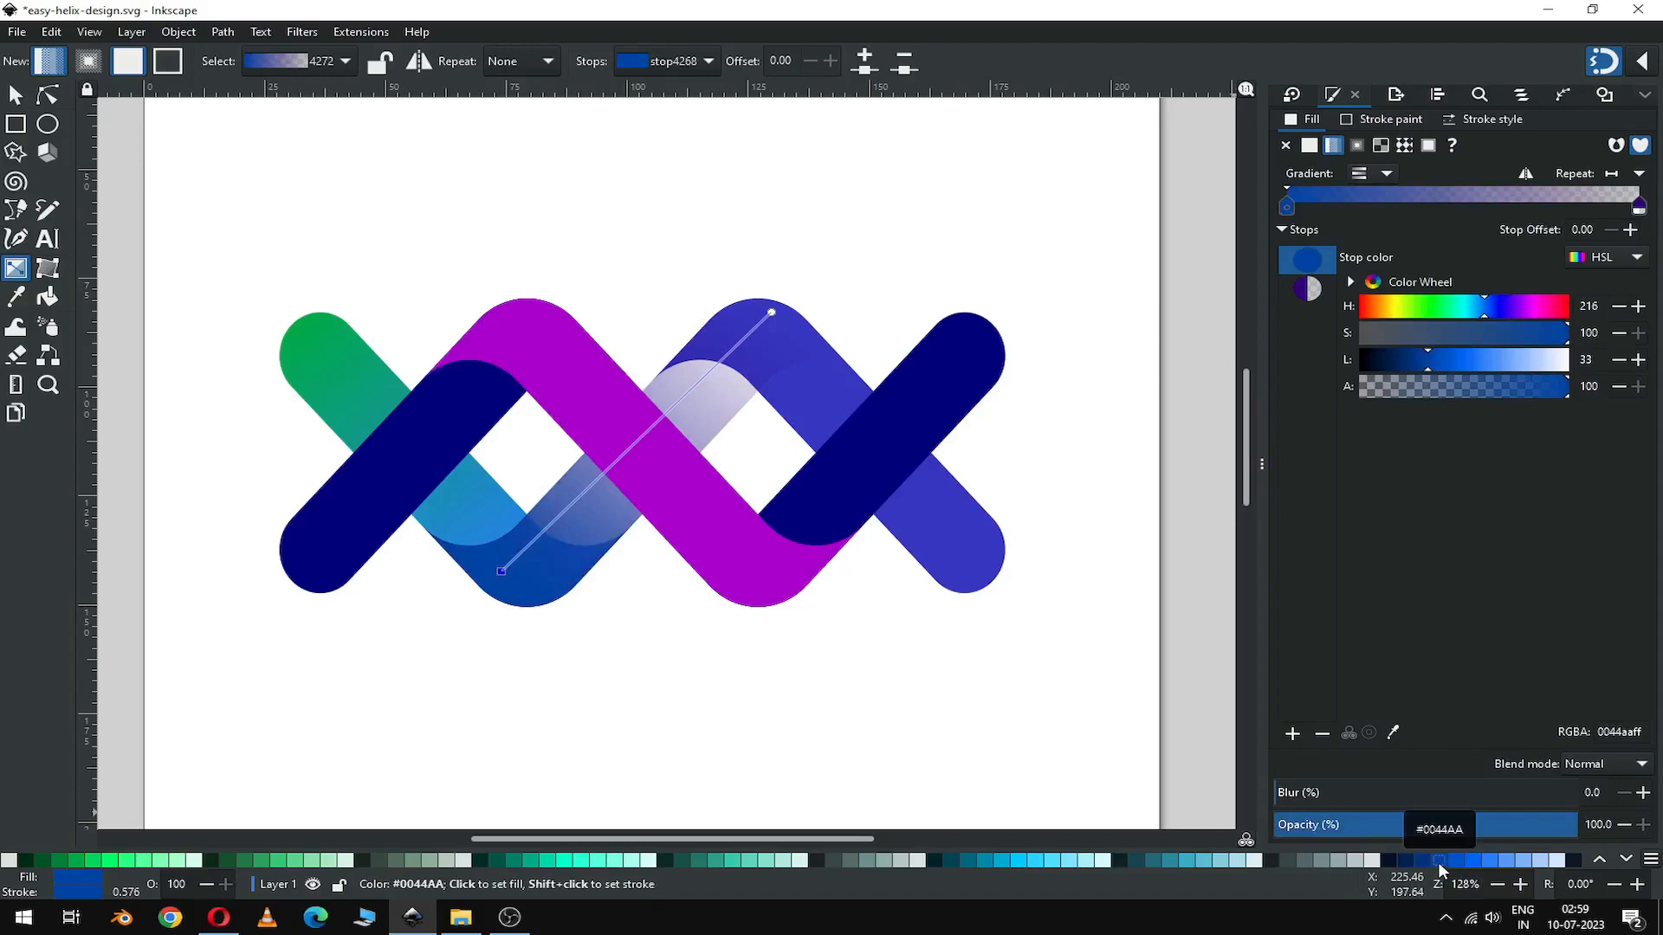
click(776, 319)
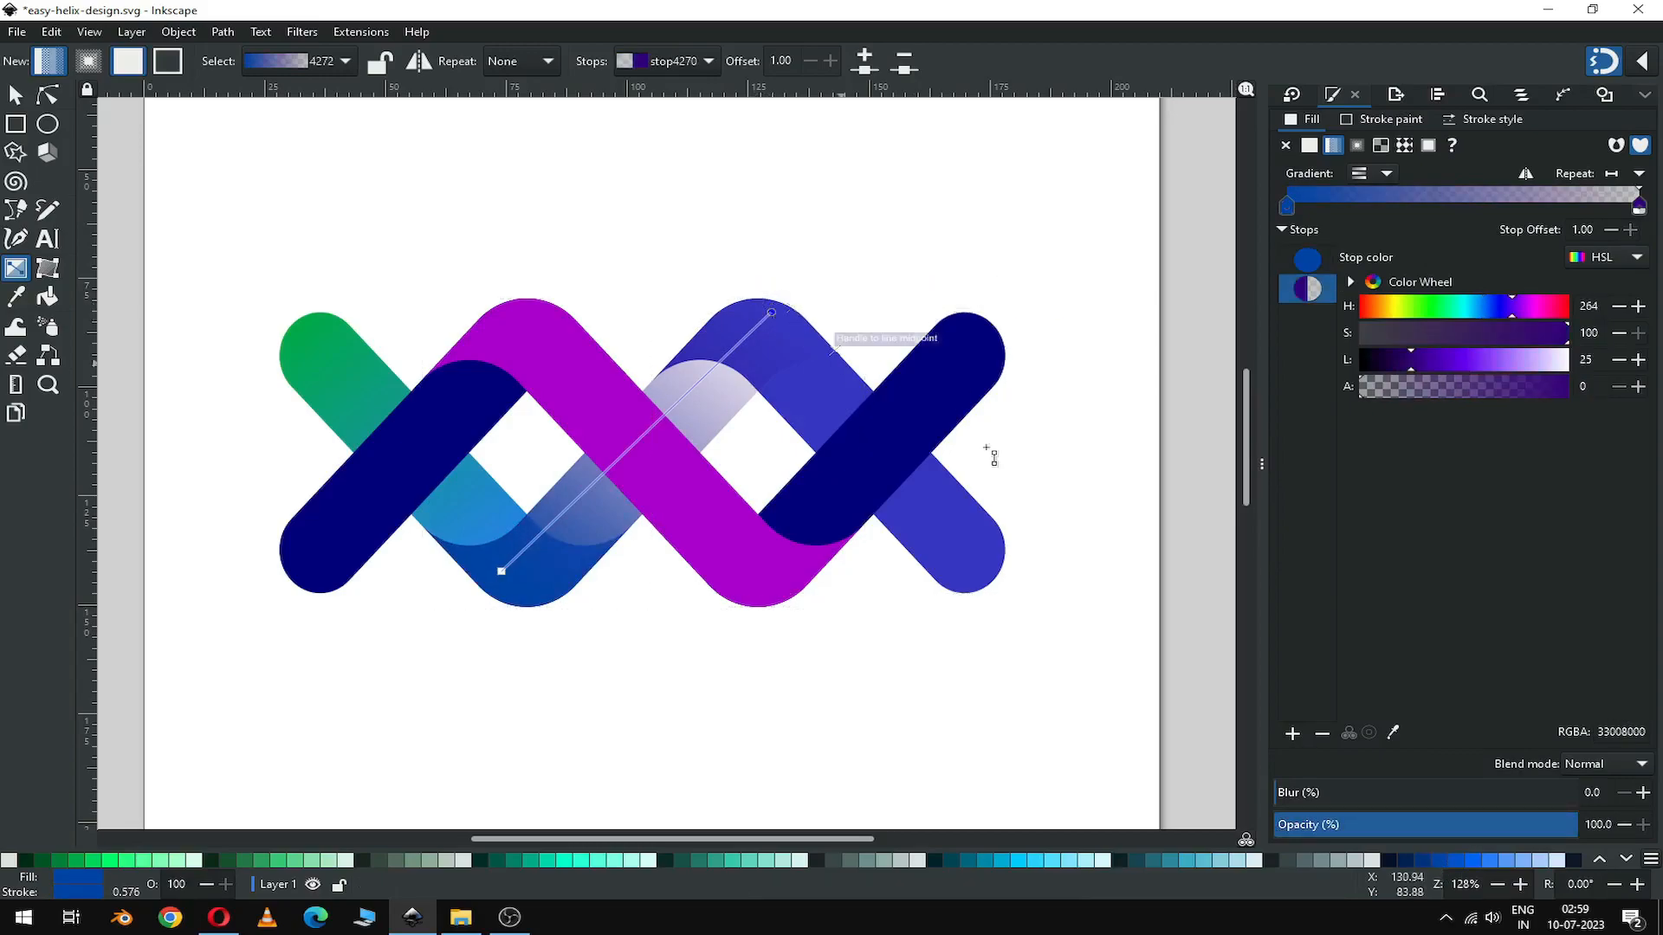
click(1406, 863)
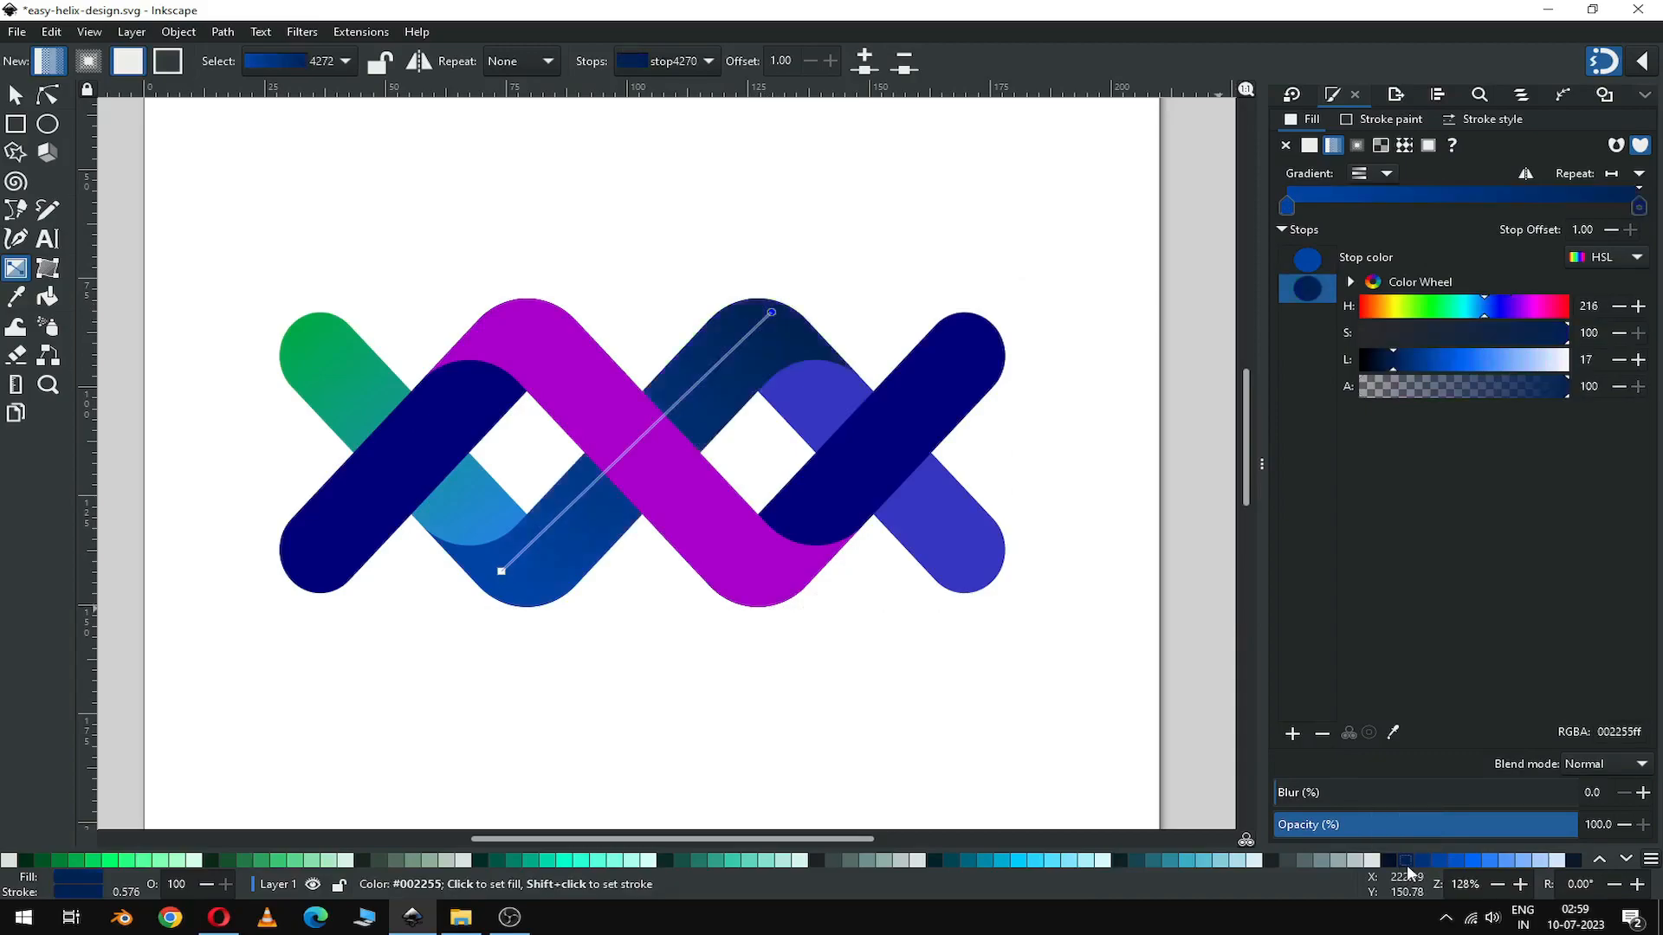
scroll(1281, 862, down, 3)
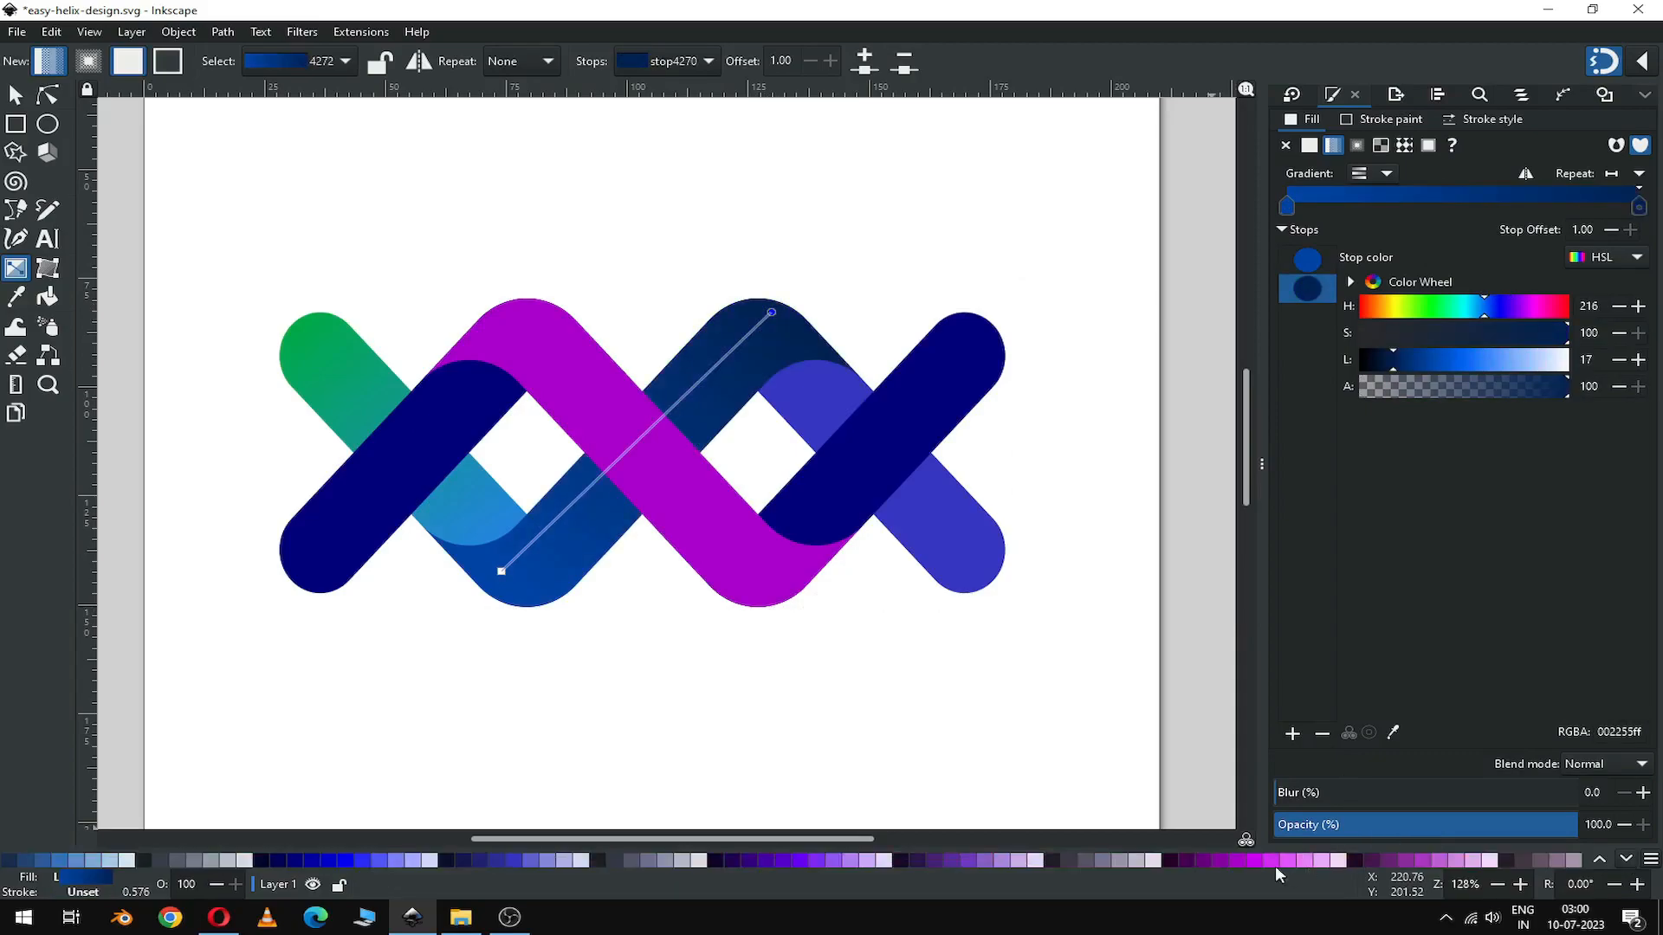
click(781, 860)
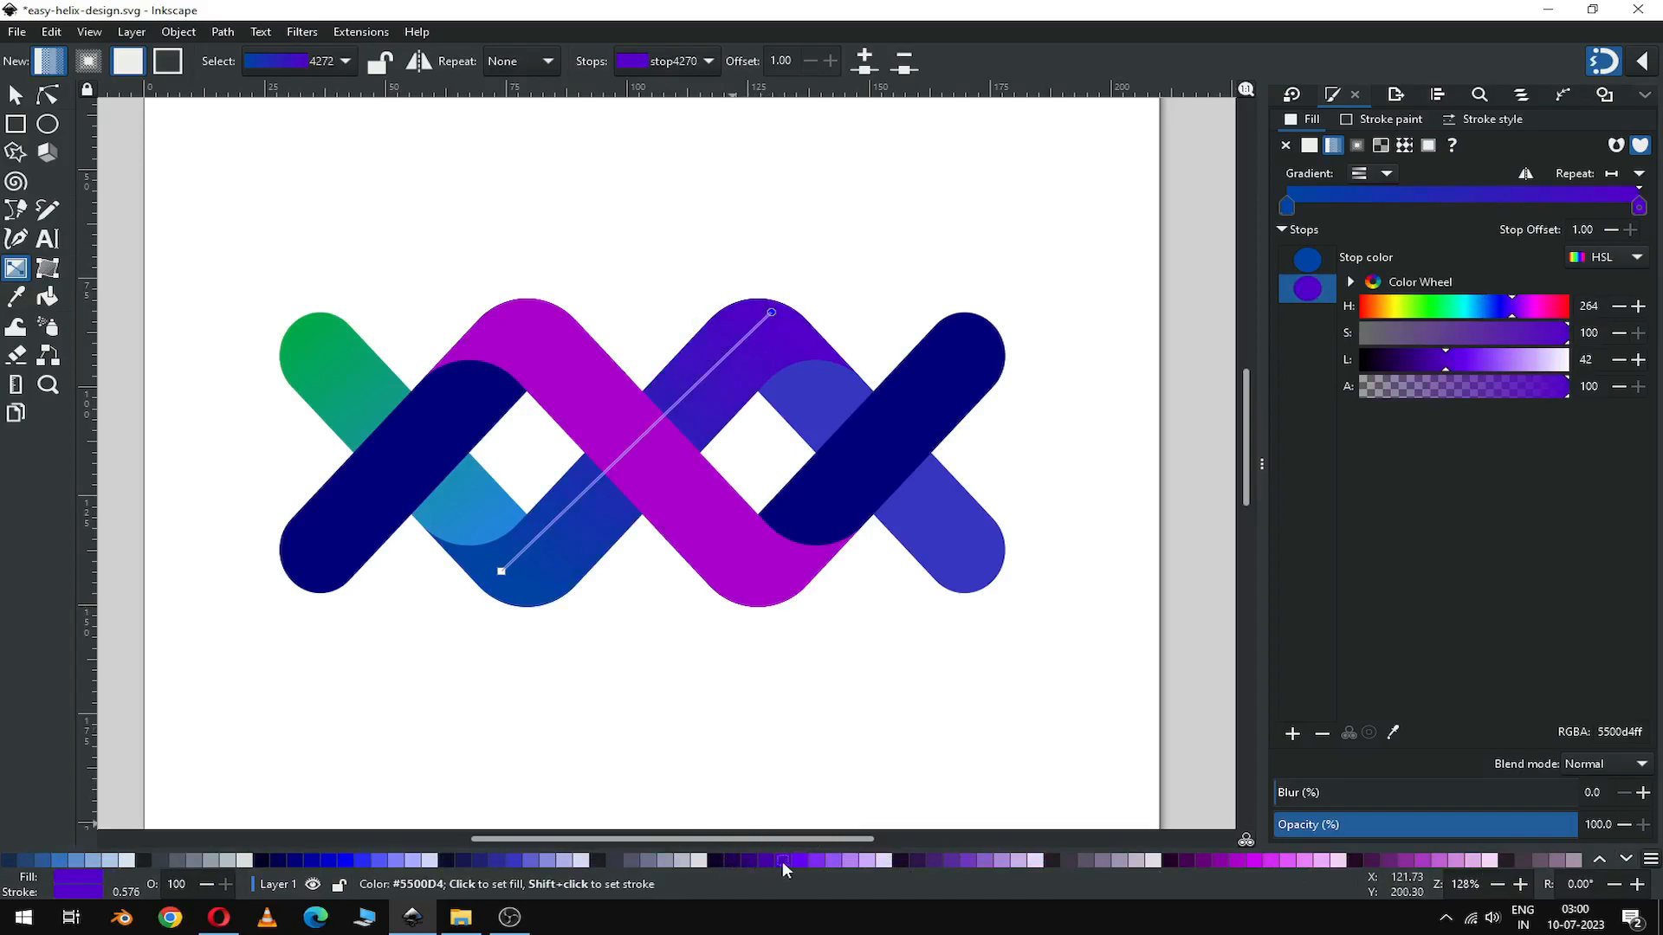
click(1222, 862)
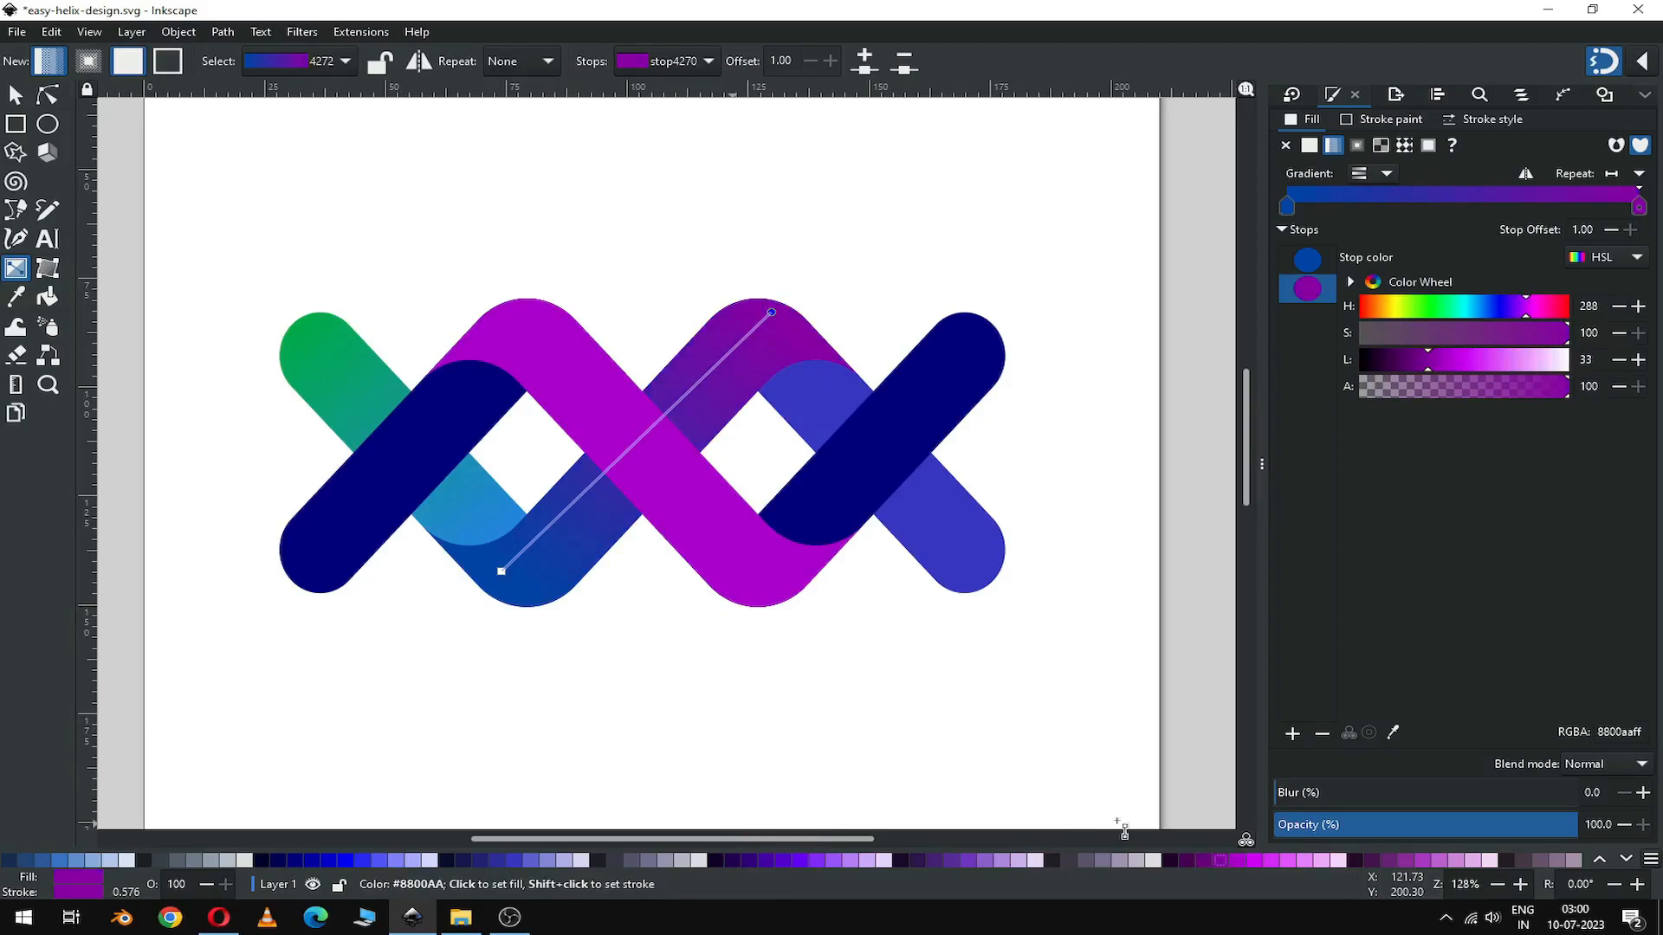
click(15, 95)
key(Escape)
Step: Give the right light blue band a linear gradient fill running diagonally from its upper-left end to its lower-right end
click(964, 560)
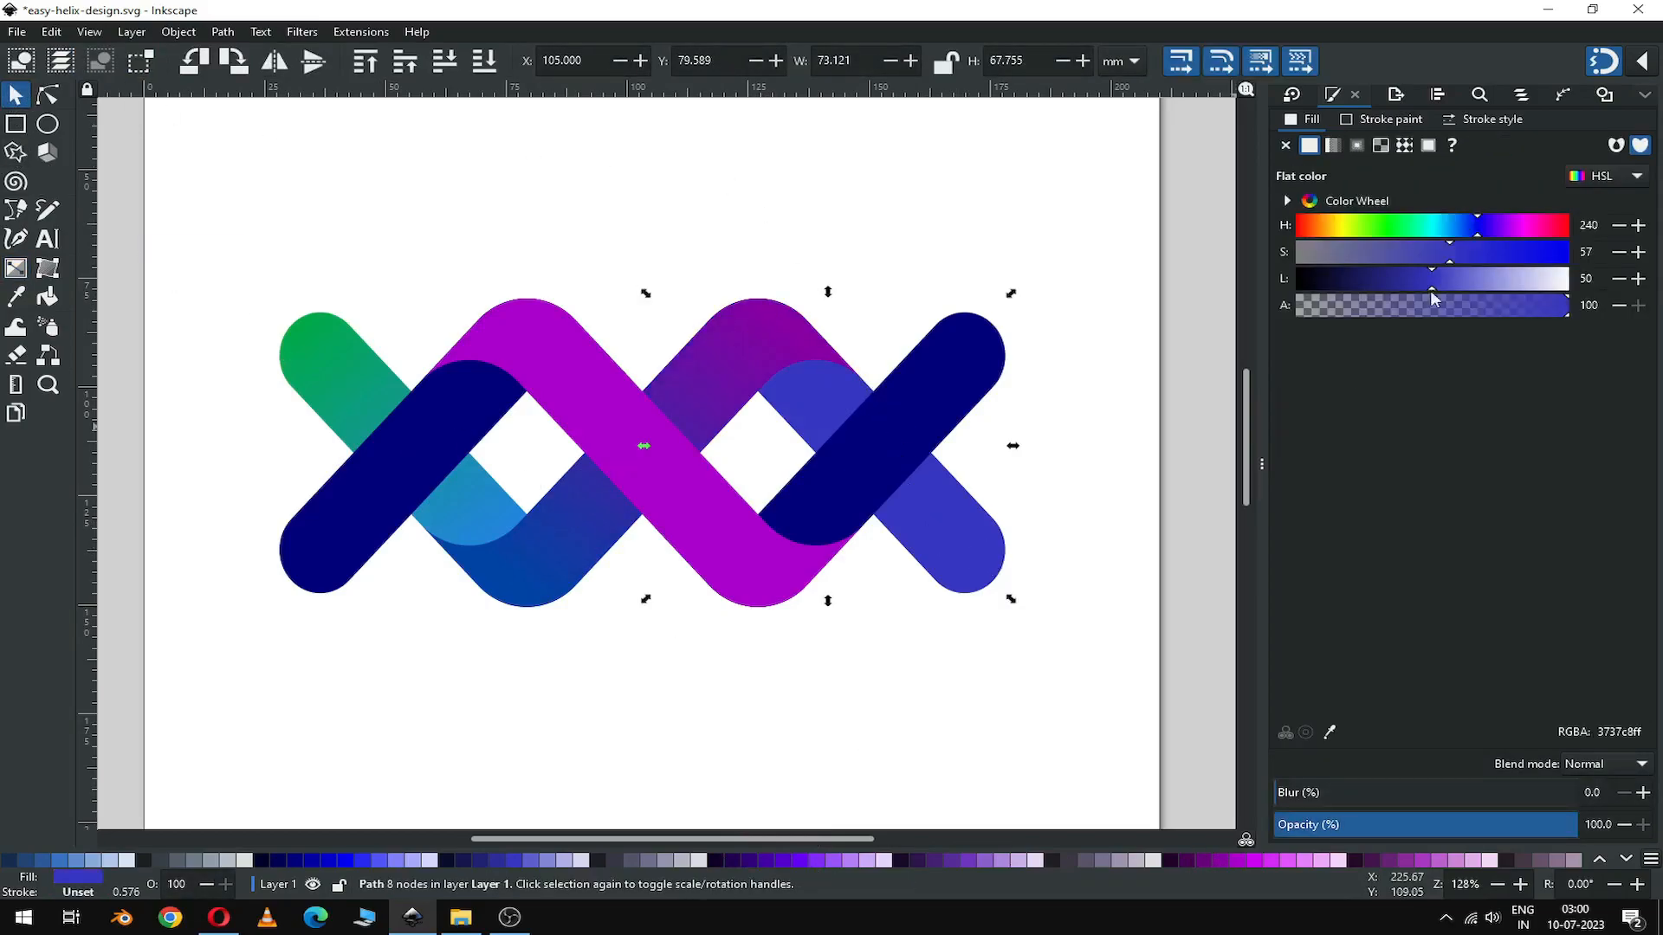
click(1333, 144)
key(g)
drag(674, 443, 772, 340)
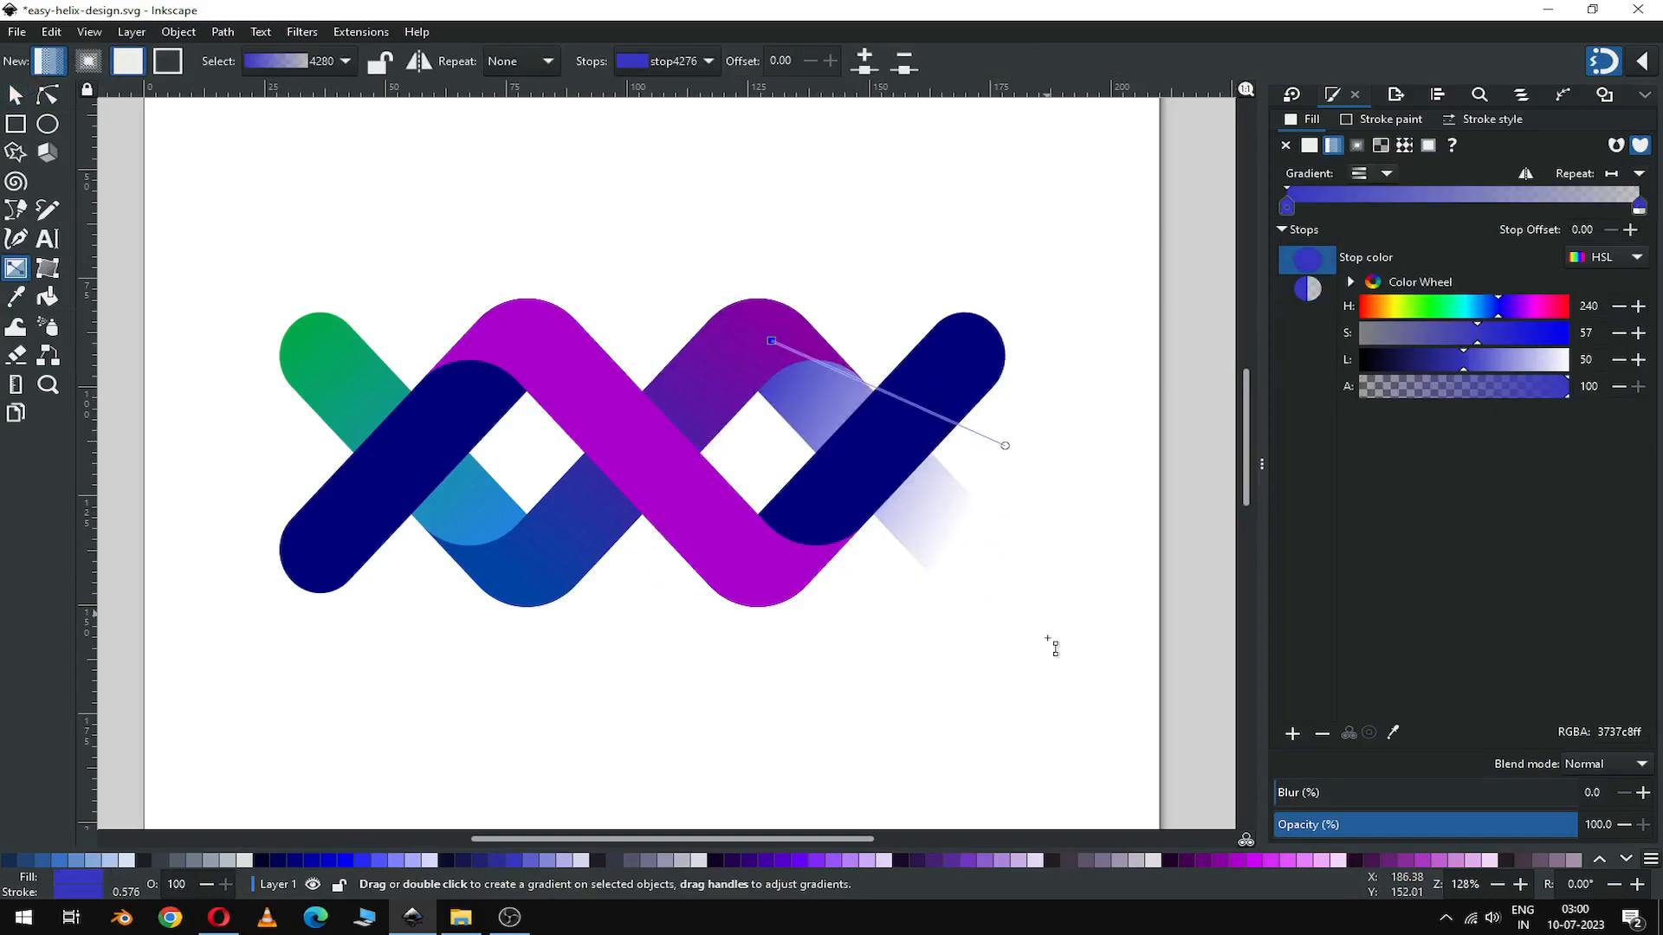
drag(1005, 445, 1004, 593)
Step: Colour the right band's gradient from dark crimson 800033 at its upper-left end to crimson d40055 at its lower-right end, and deselect it
click(1627, 859)
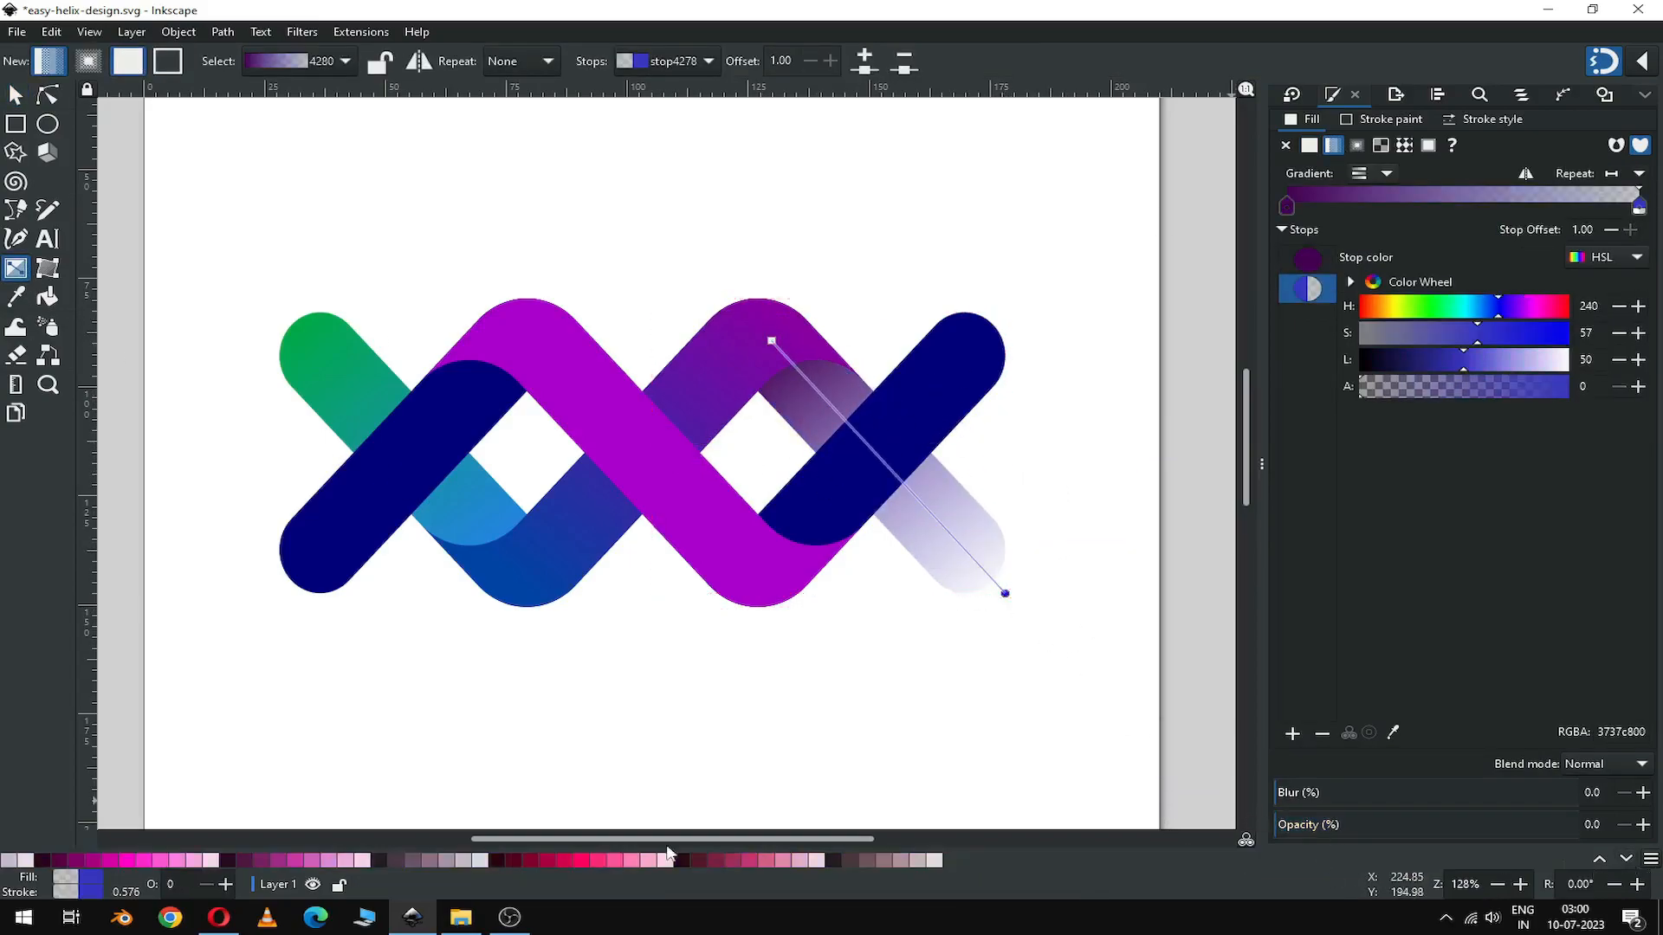
click(554, 860)
click(771, 340)
click(532, 860)
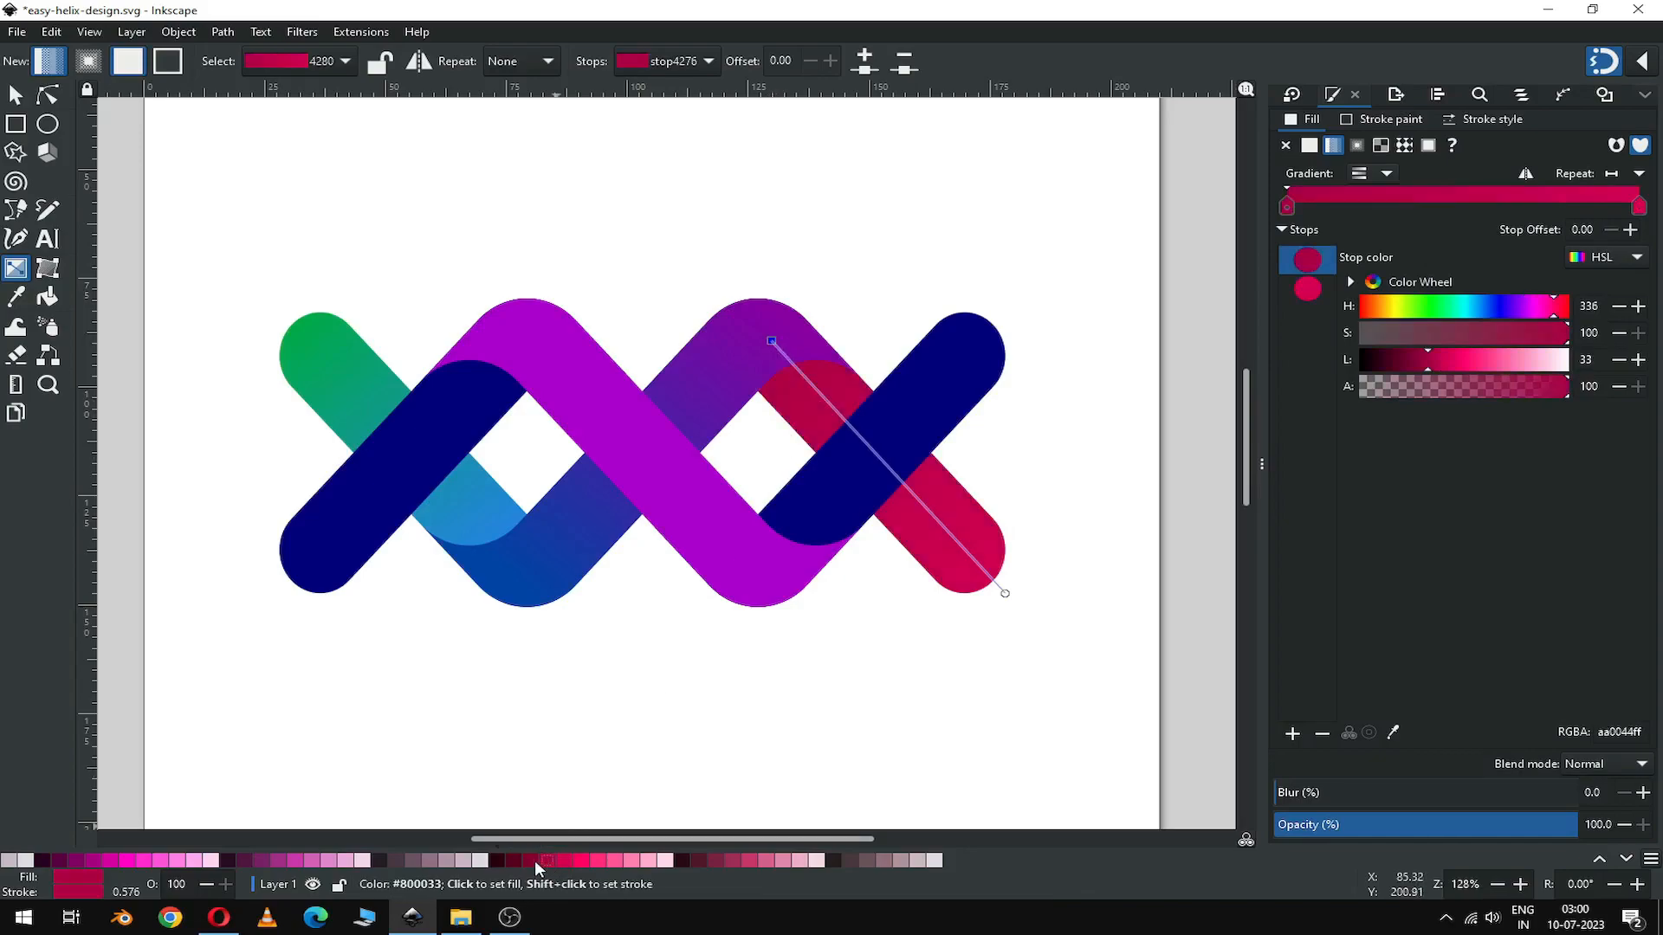
key(s)
click(518, 236)
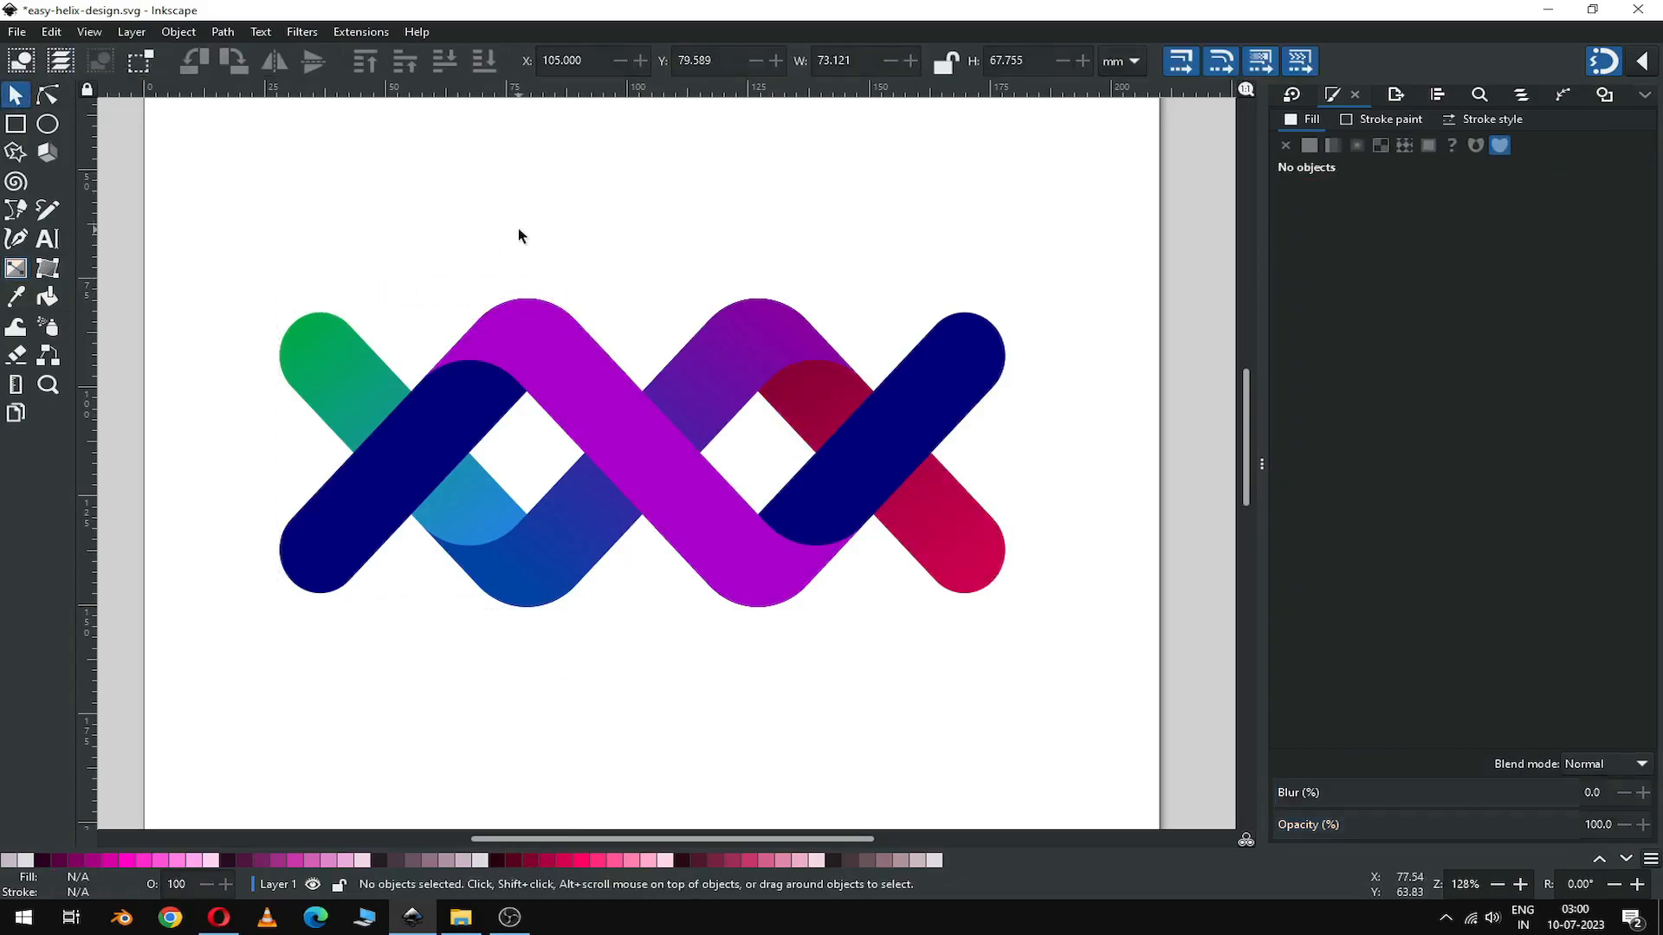
Step: Give the left navy band a linear gradient fill that starts at its rounded lower-left end
click(374, 503)
click(19, 269)
click(17, 99)
click(16, 268)
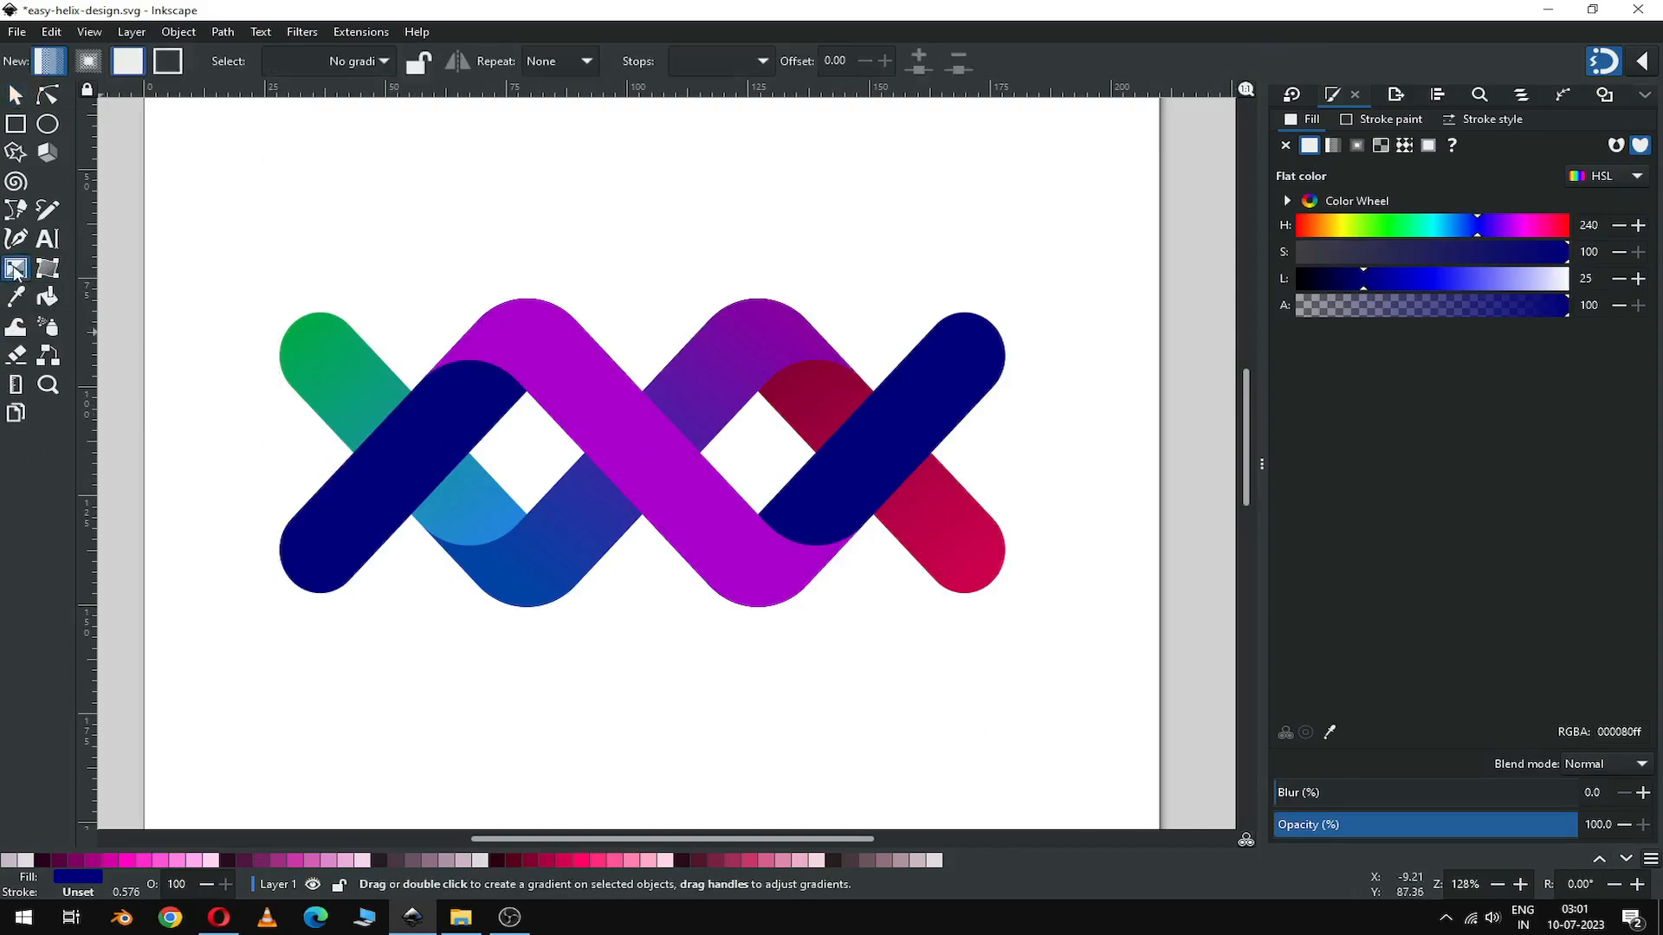
click(1333, 145)
drag(273, 446, 313, 547)
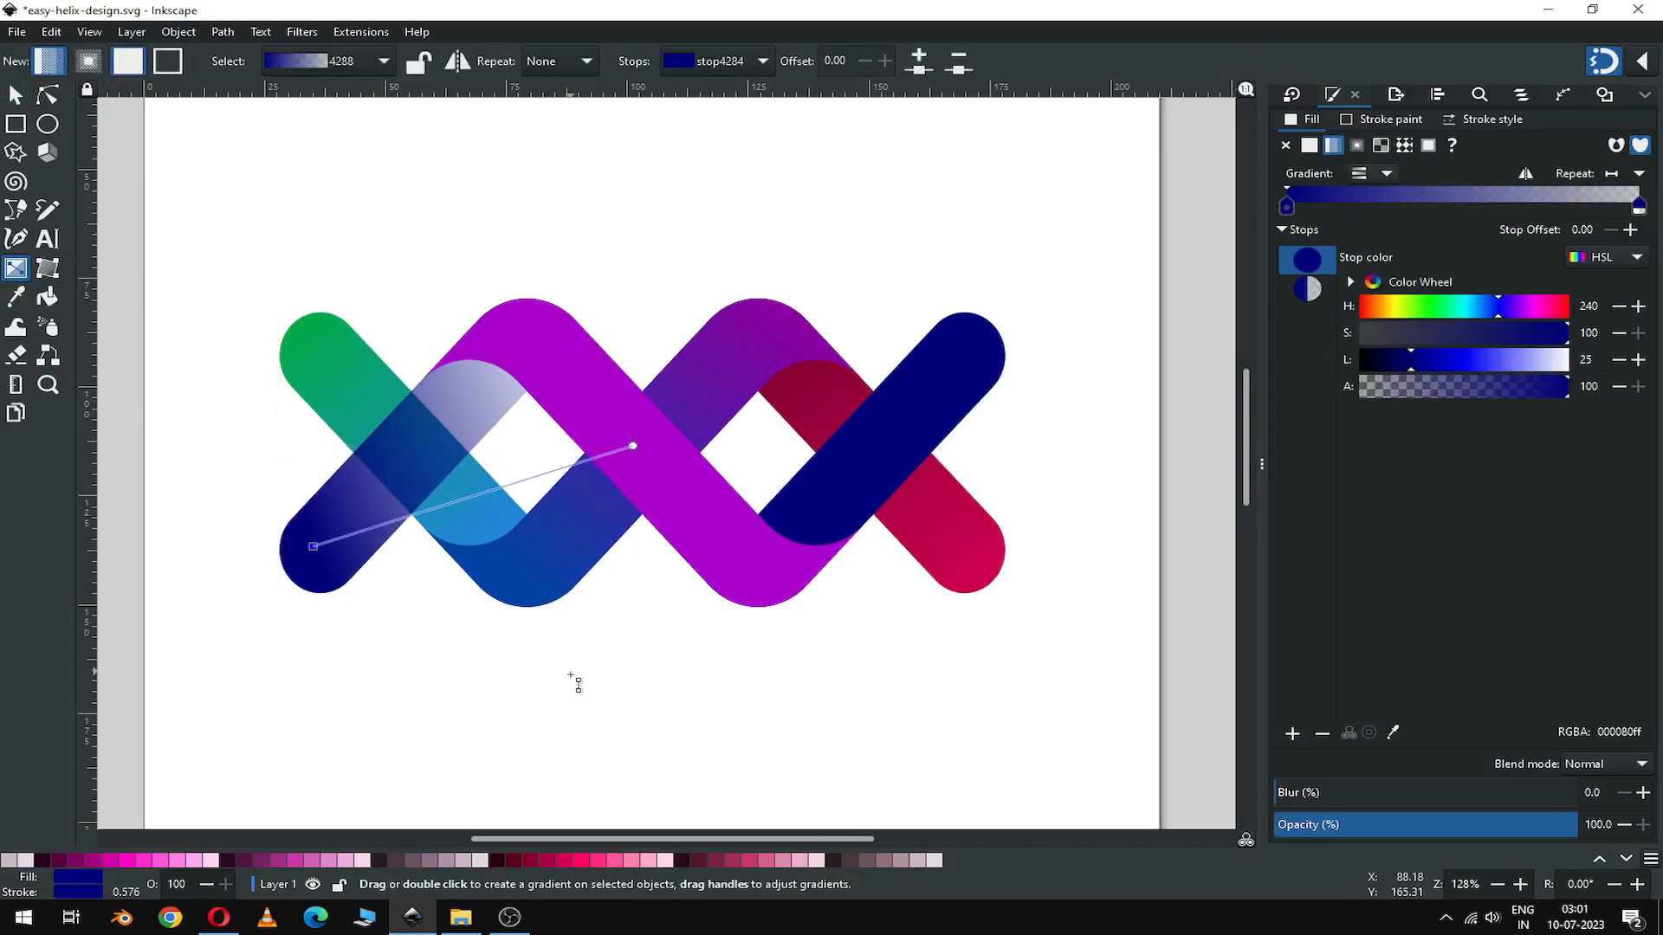
Step: Extend the left band's gradient beyond its upper-right end and colour both gradient stops opaque yellow ffcc00
click(1599, 852)
click(1599, 853)
click(1599, 852)
click(1470, 860)
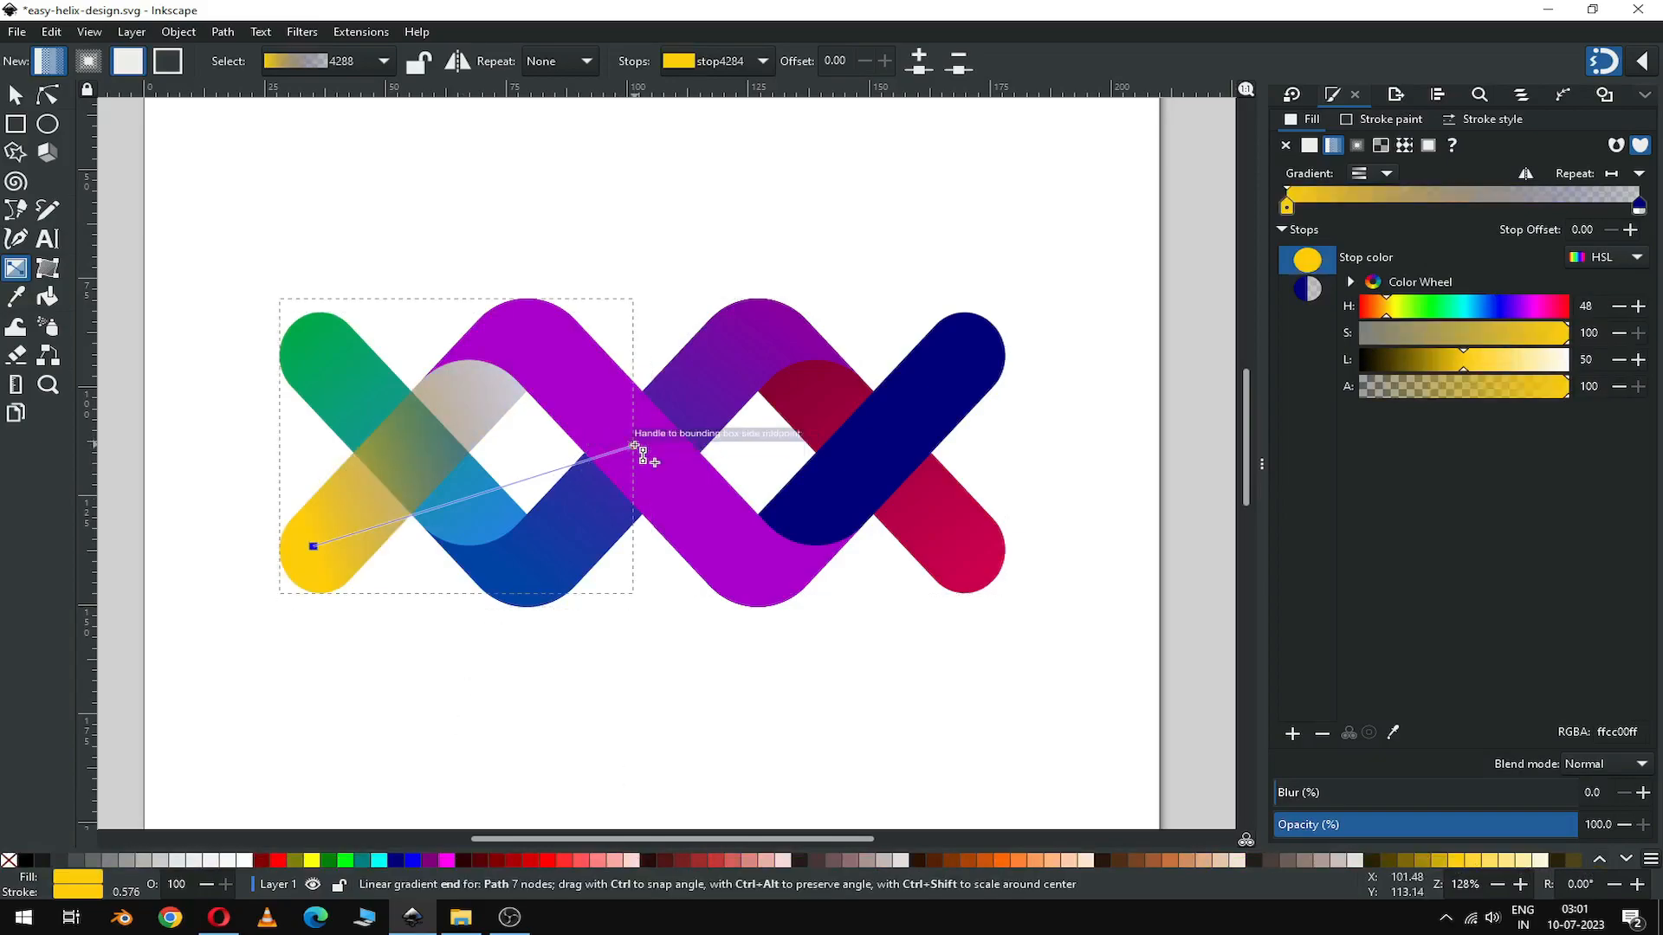
drag(636, 448, 547, 302)
click(1470, 860)
Step: Give the magenta wave band a linear gradient fill running diagonally from its upper-left bend to its lower-right bend
click(17, 98)
click(589, 384)
click(1333, 144)
key(g)
drag(420, 441, 500, 321)
drag(865, 452, 782, 573)
Step: Colour the magenta wave band's gradient from orange ff6600 at the upper-left bend to opaque pink ff0066 at the lower-right bend
click(1626, 860)
click(1626, 860)
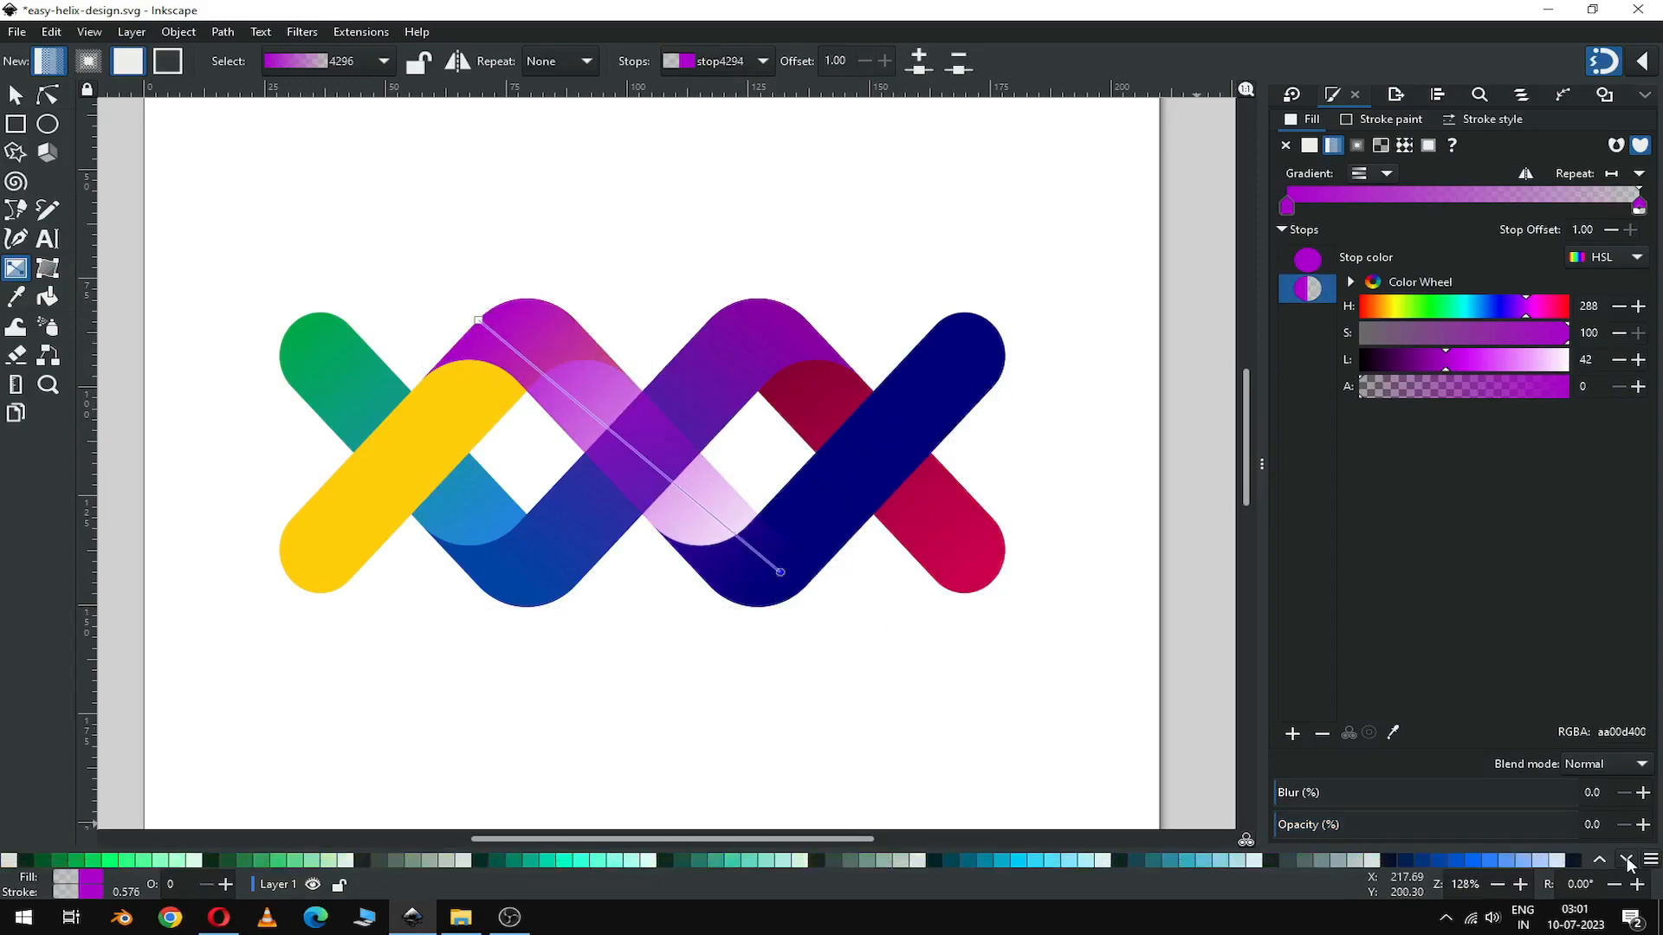
click(1626, 860)
click(1626, 860)
click(581, 861)
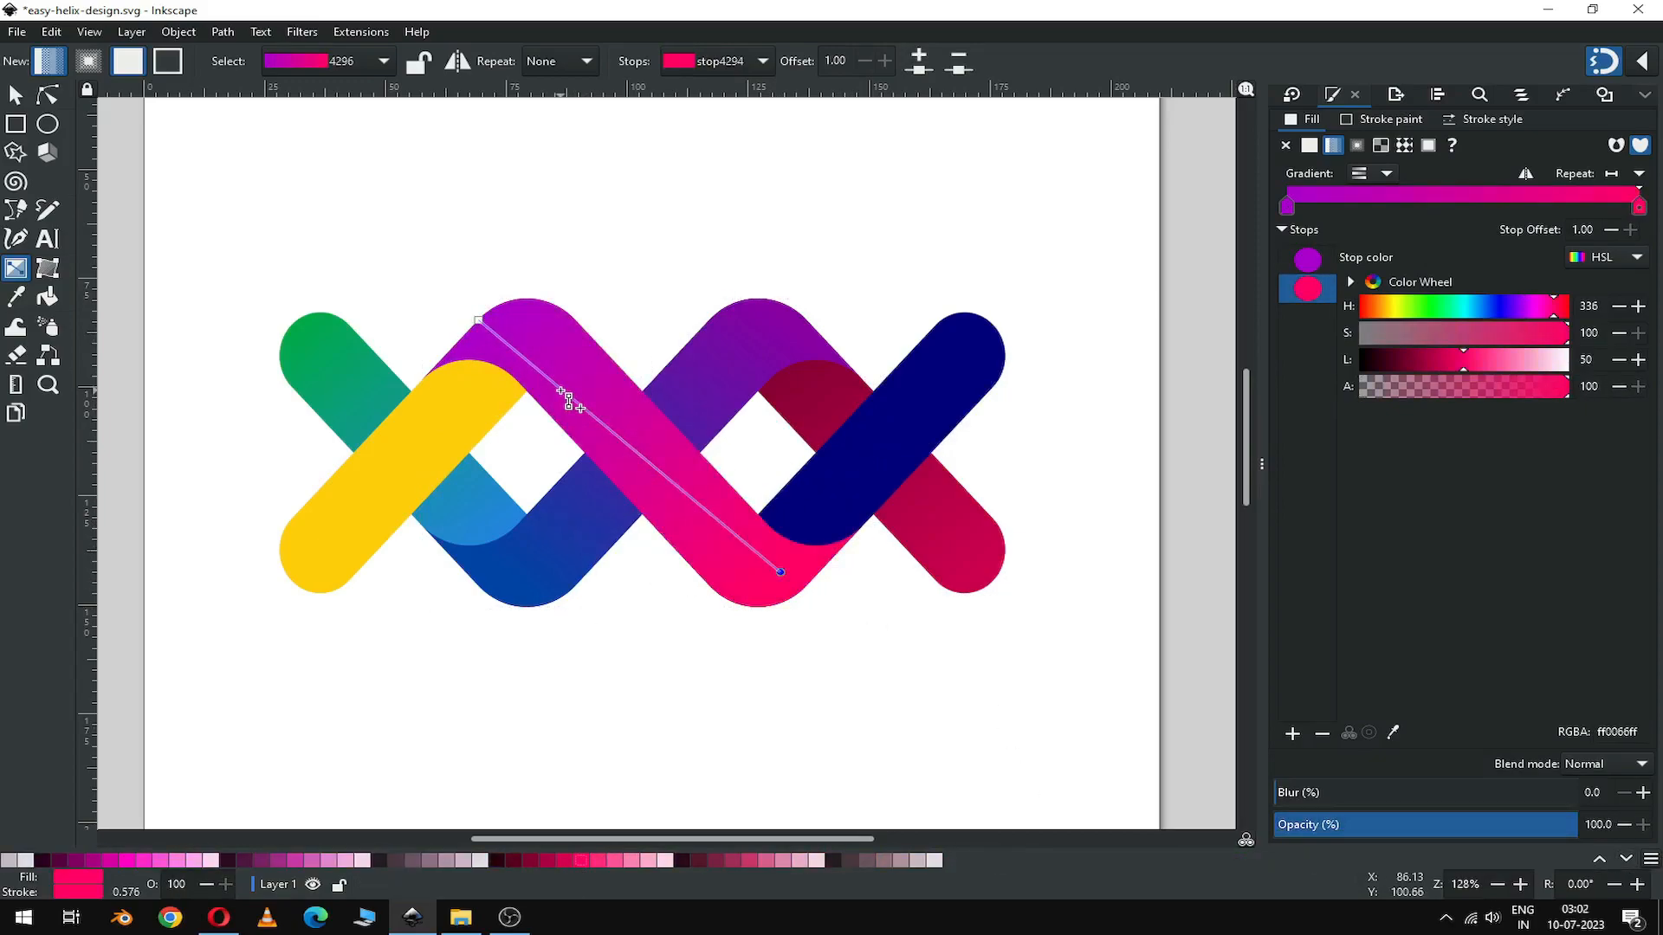
click(479, 320)
click(1599, 860)
click(1599, 860)
click(1600, 860)
click(1002, 860)
key(s)
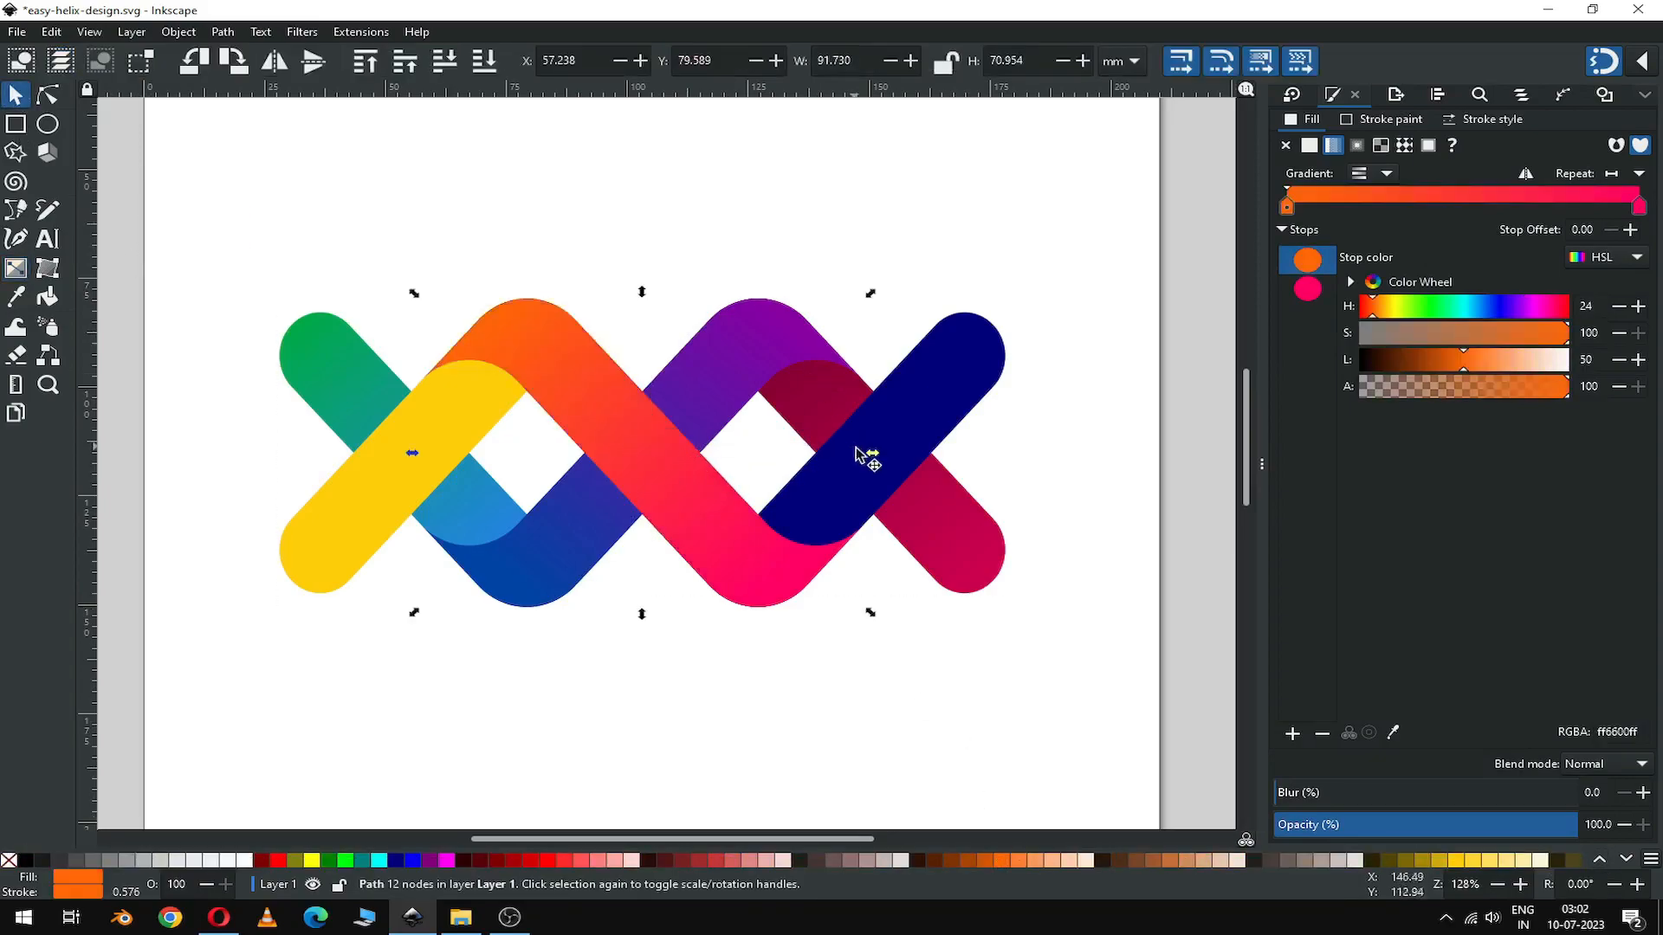
Step: Give the right navy band a linear gradient fill running diagonally from its lower-left end to its rounded upper-right end
click(911, 438)
click(1331, 146)
click(17, 270)
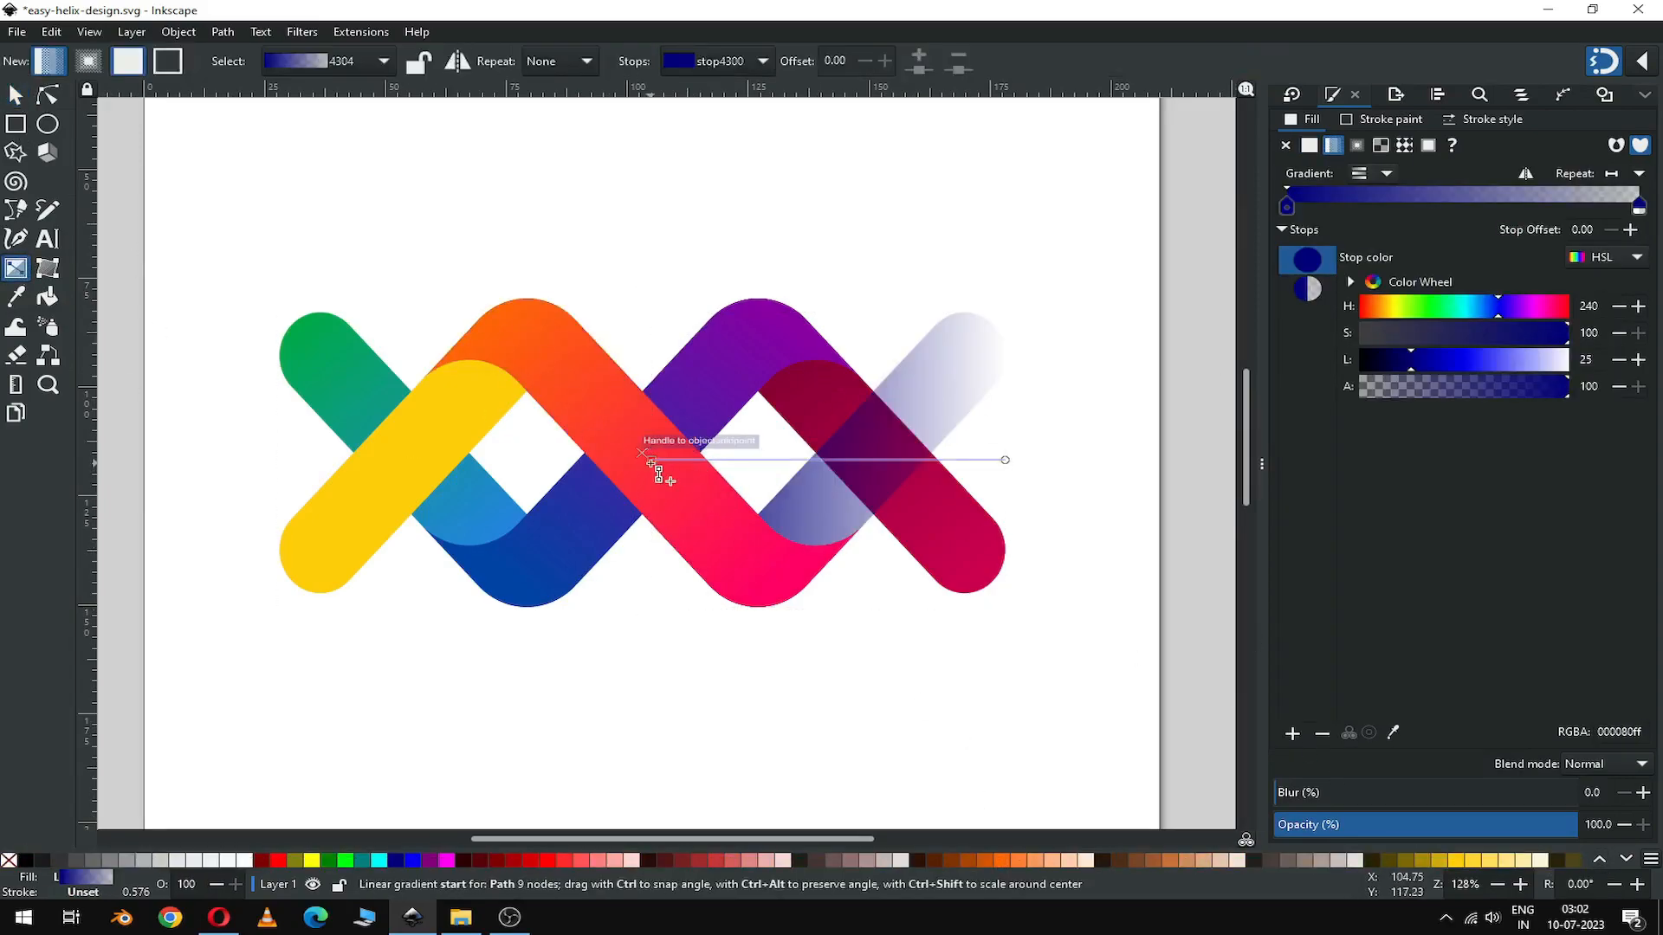
drag(646, 461, 769, 524)
drag(1013, 459, 993, 324)
drag(773, 529, 784, 537)
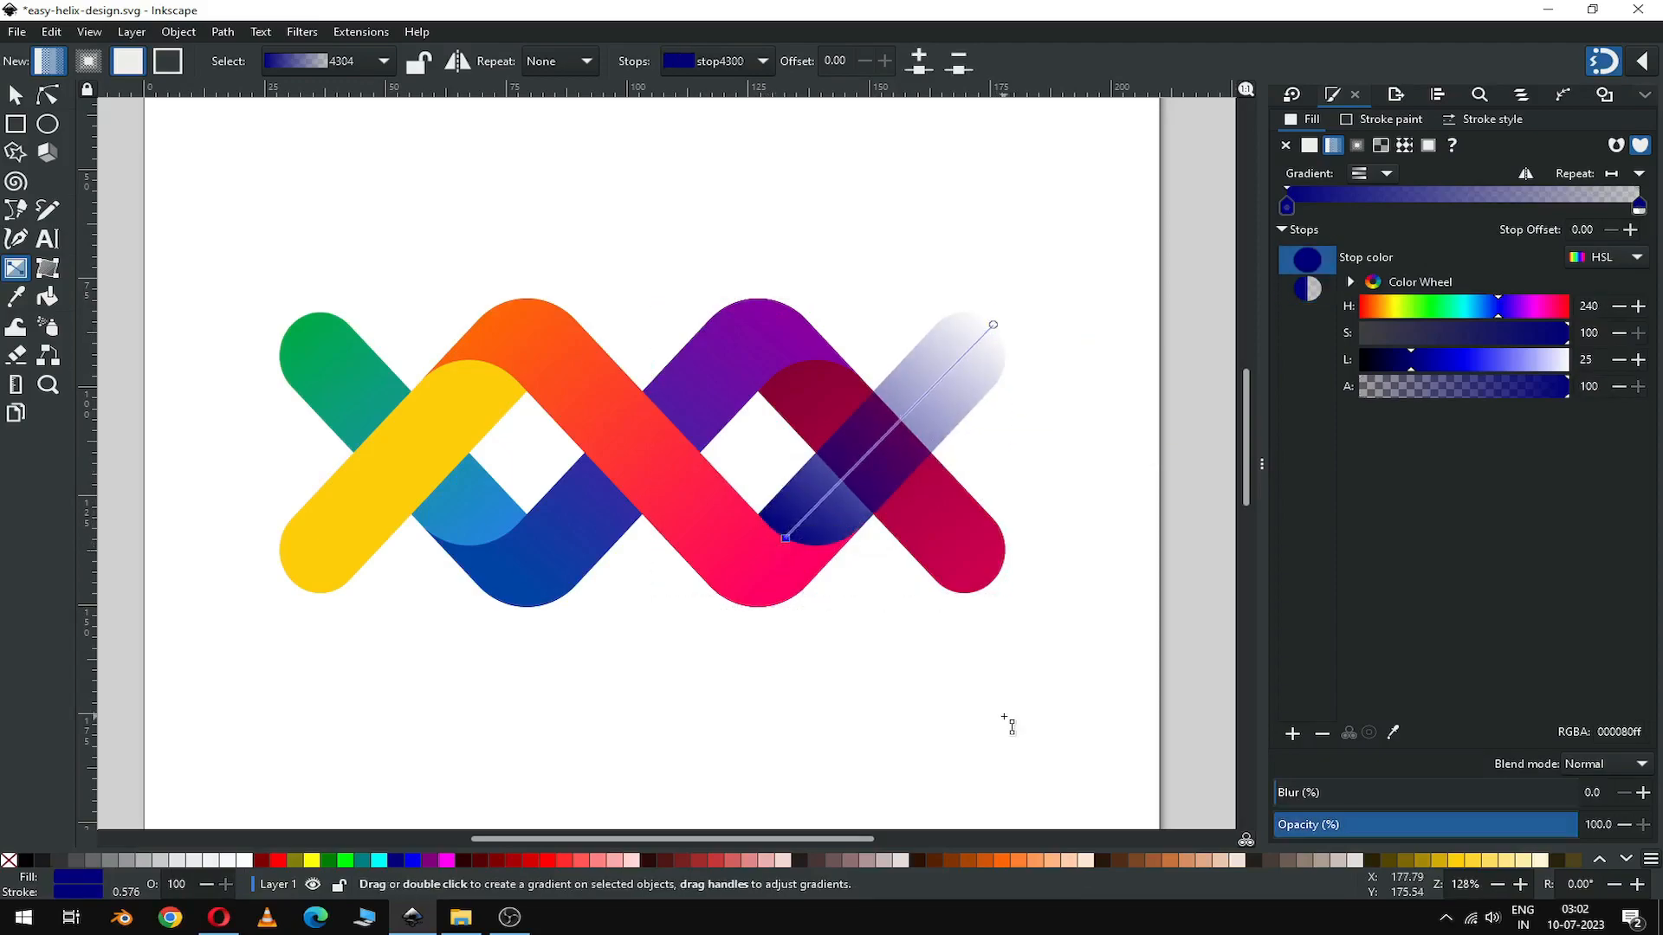
Step: Colour the right navy band's gradient from crimson aa0044 at its lower-left end to opaque dark red at its upper-right end
scroll(672, 860, down, 3)
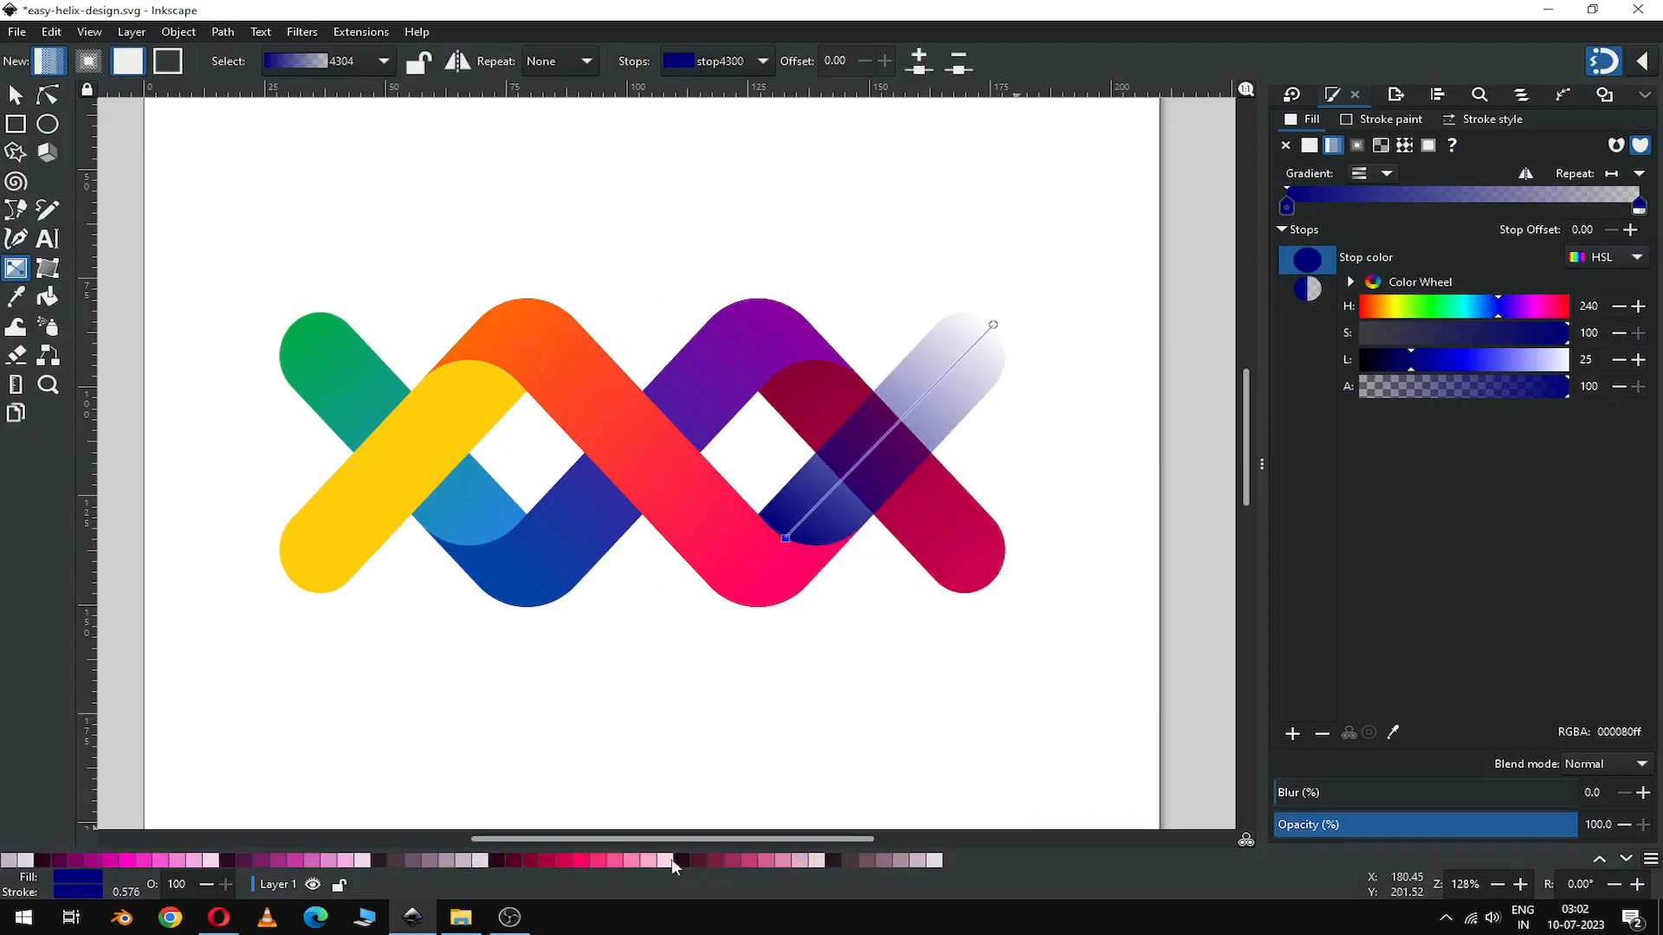
click(549, 858)
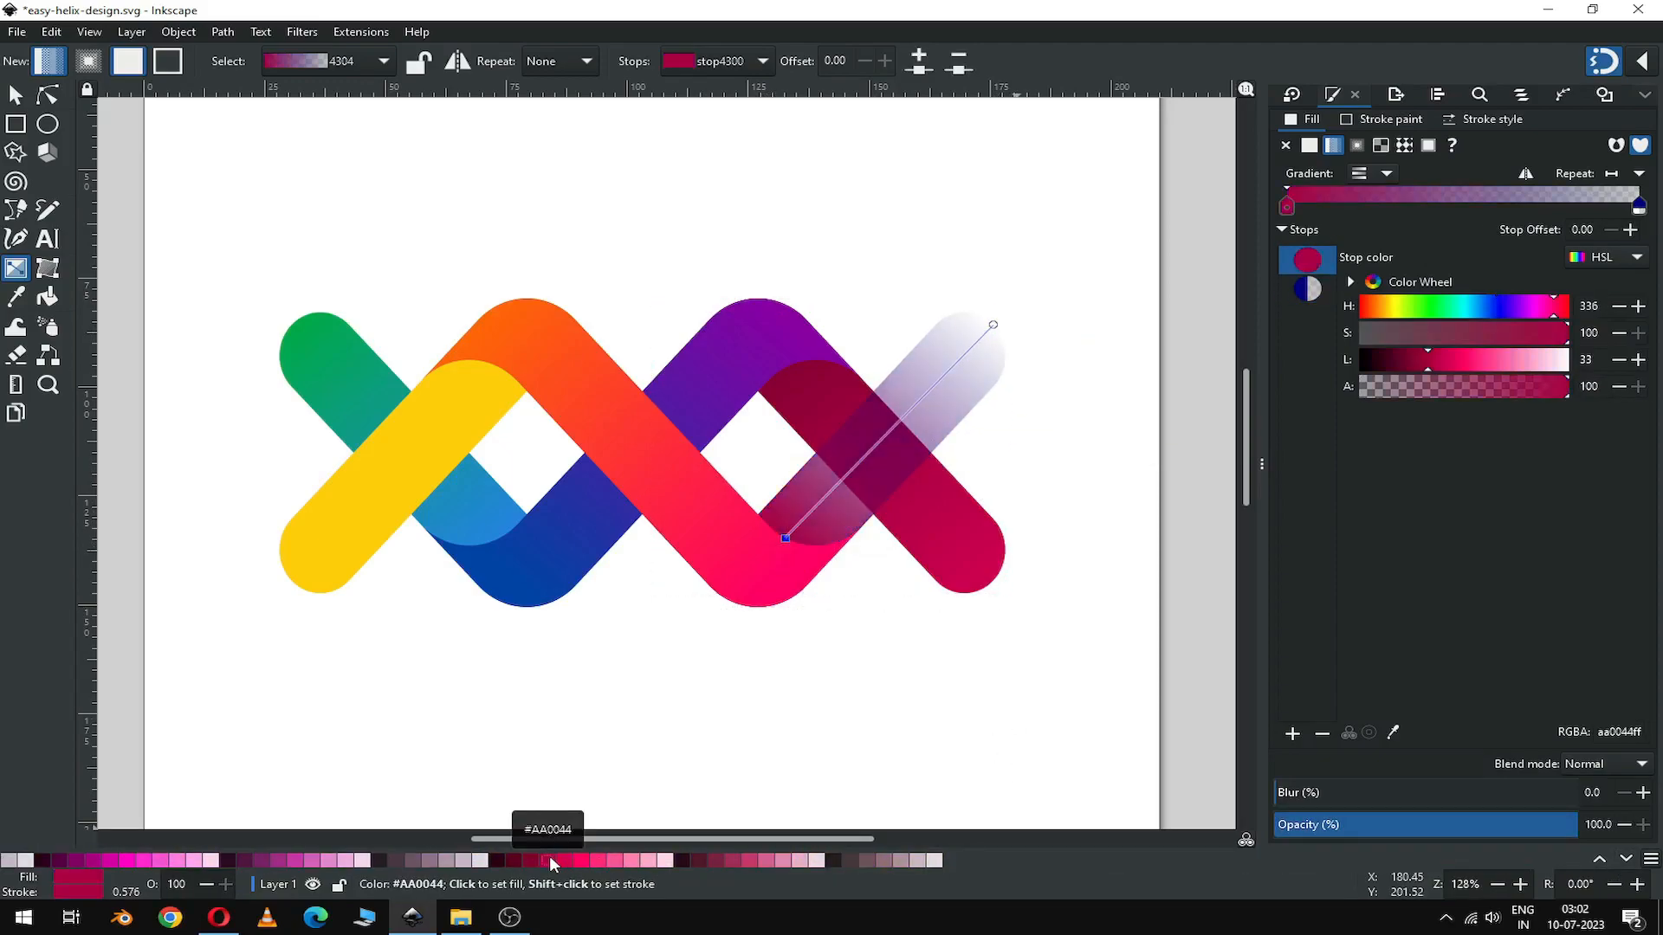
click(994, 325)
scroll(1606, 860, up, 3)
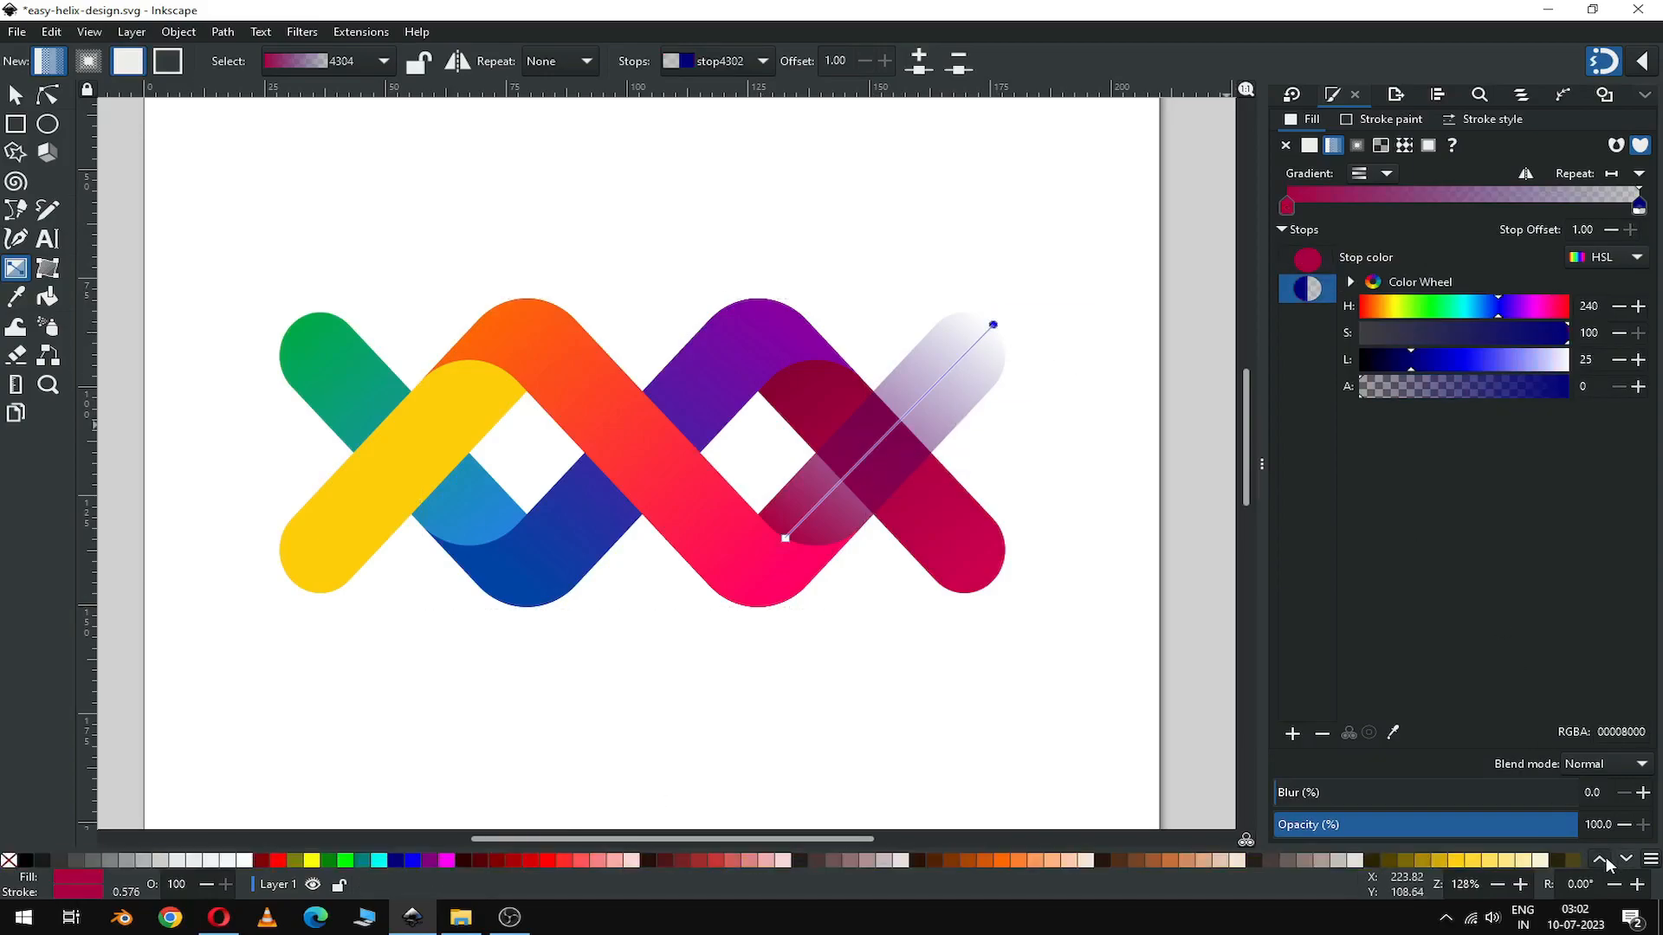
click(515, 861)
key(s)
Step: Recolour the crimson band ending at the helix's lower right with a gradient from 800066 at its upper-left end to aa0088 at its lower-right end
click(962, 547)
key(g)
click(772, 341)
click(974, 541)
scroll(475, 854, down, 2)
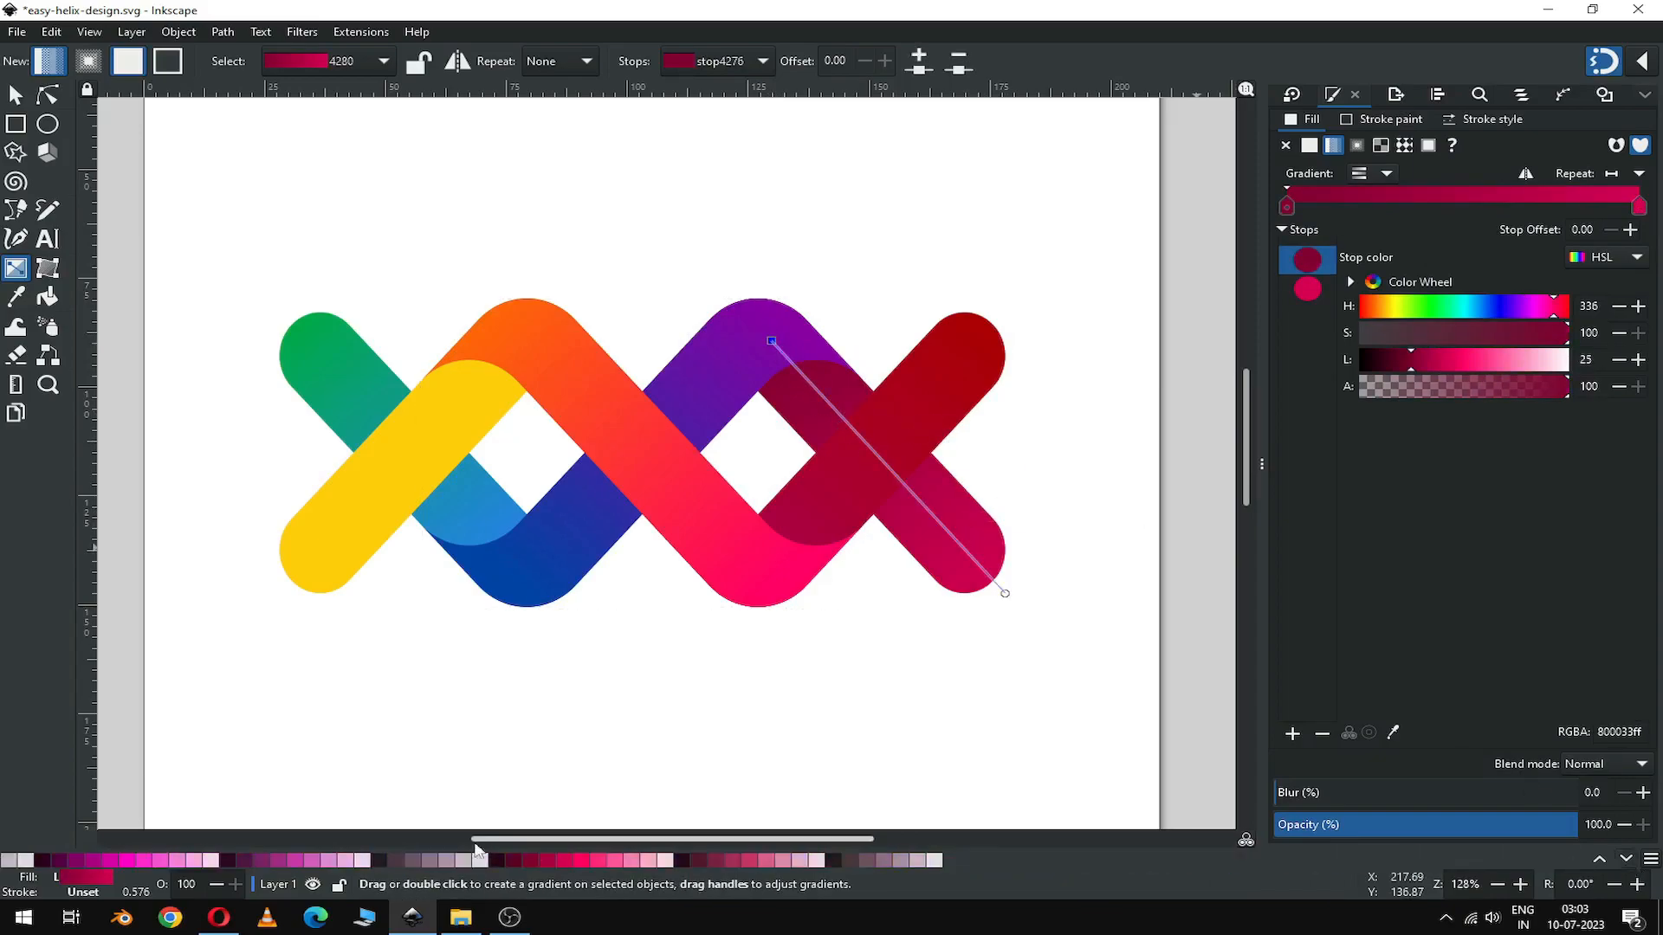
click(80, 859)
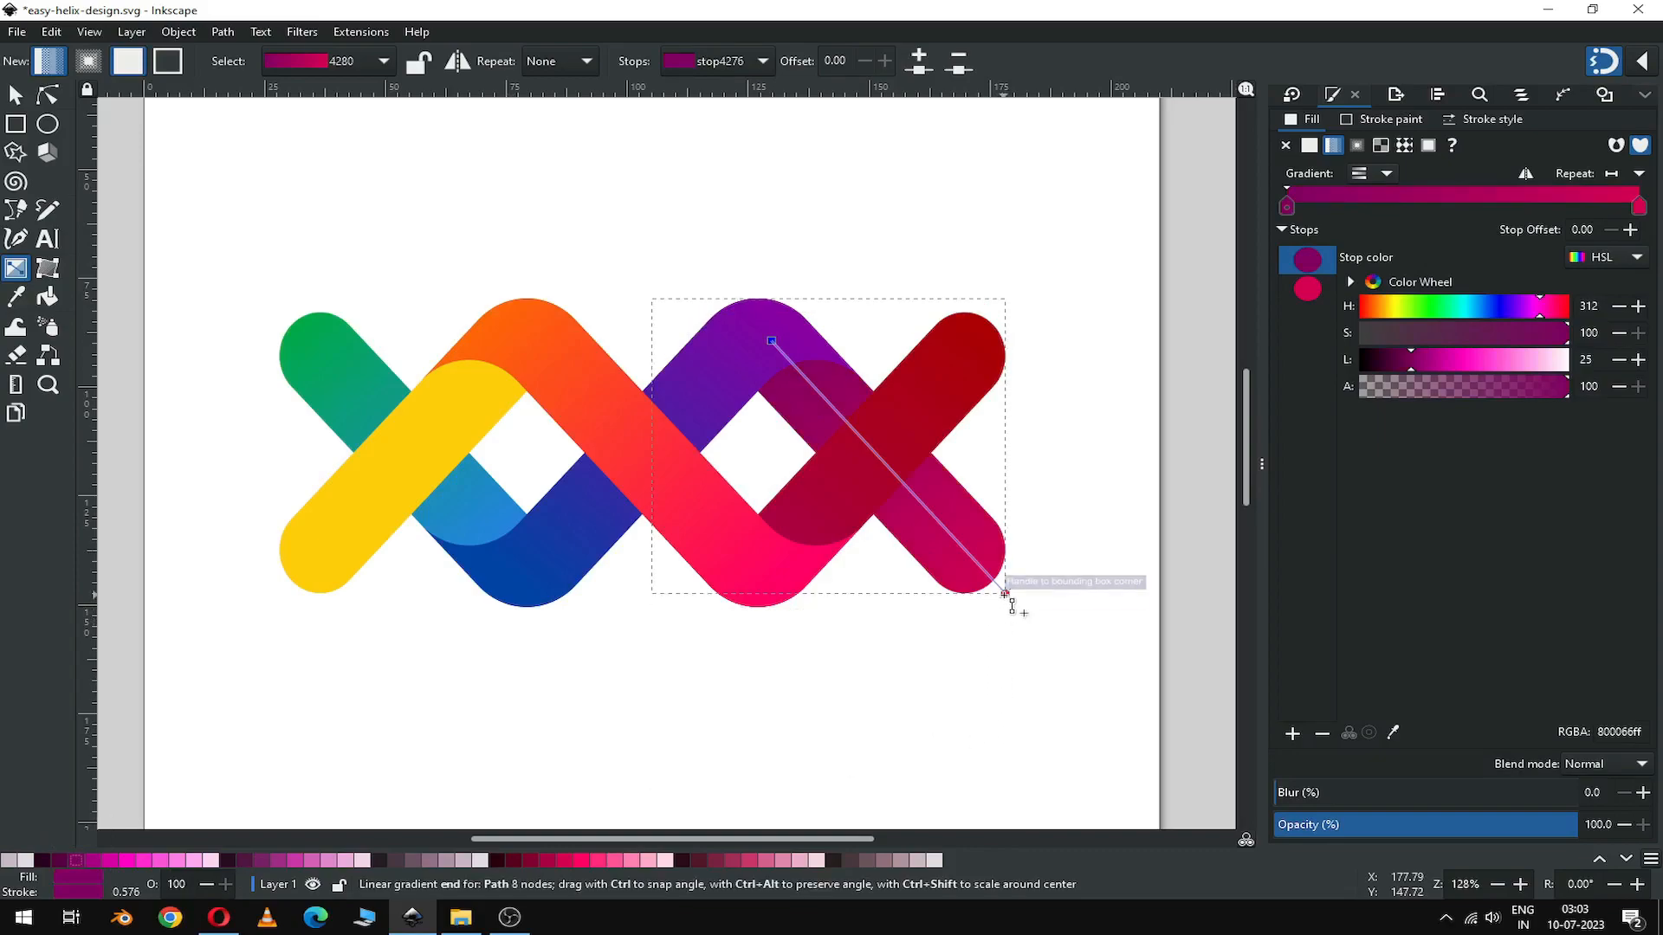
click(1005, 594)
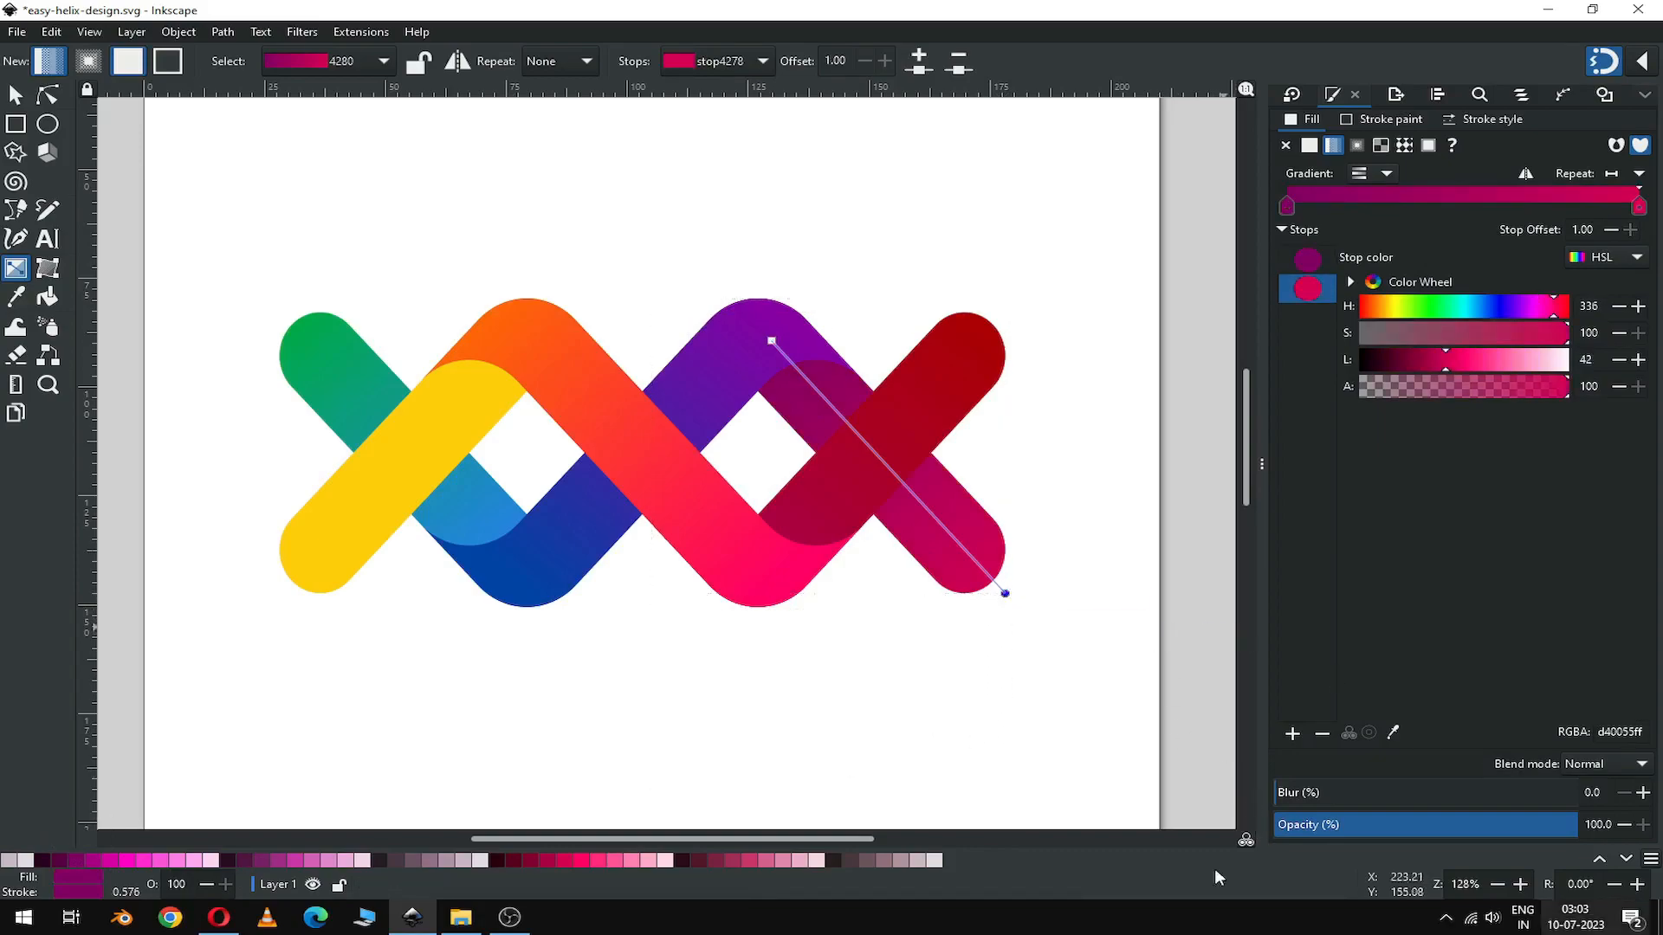
click(91, 860)
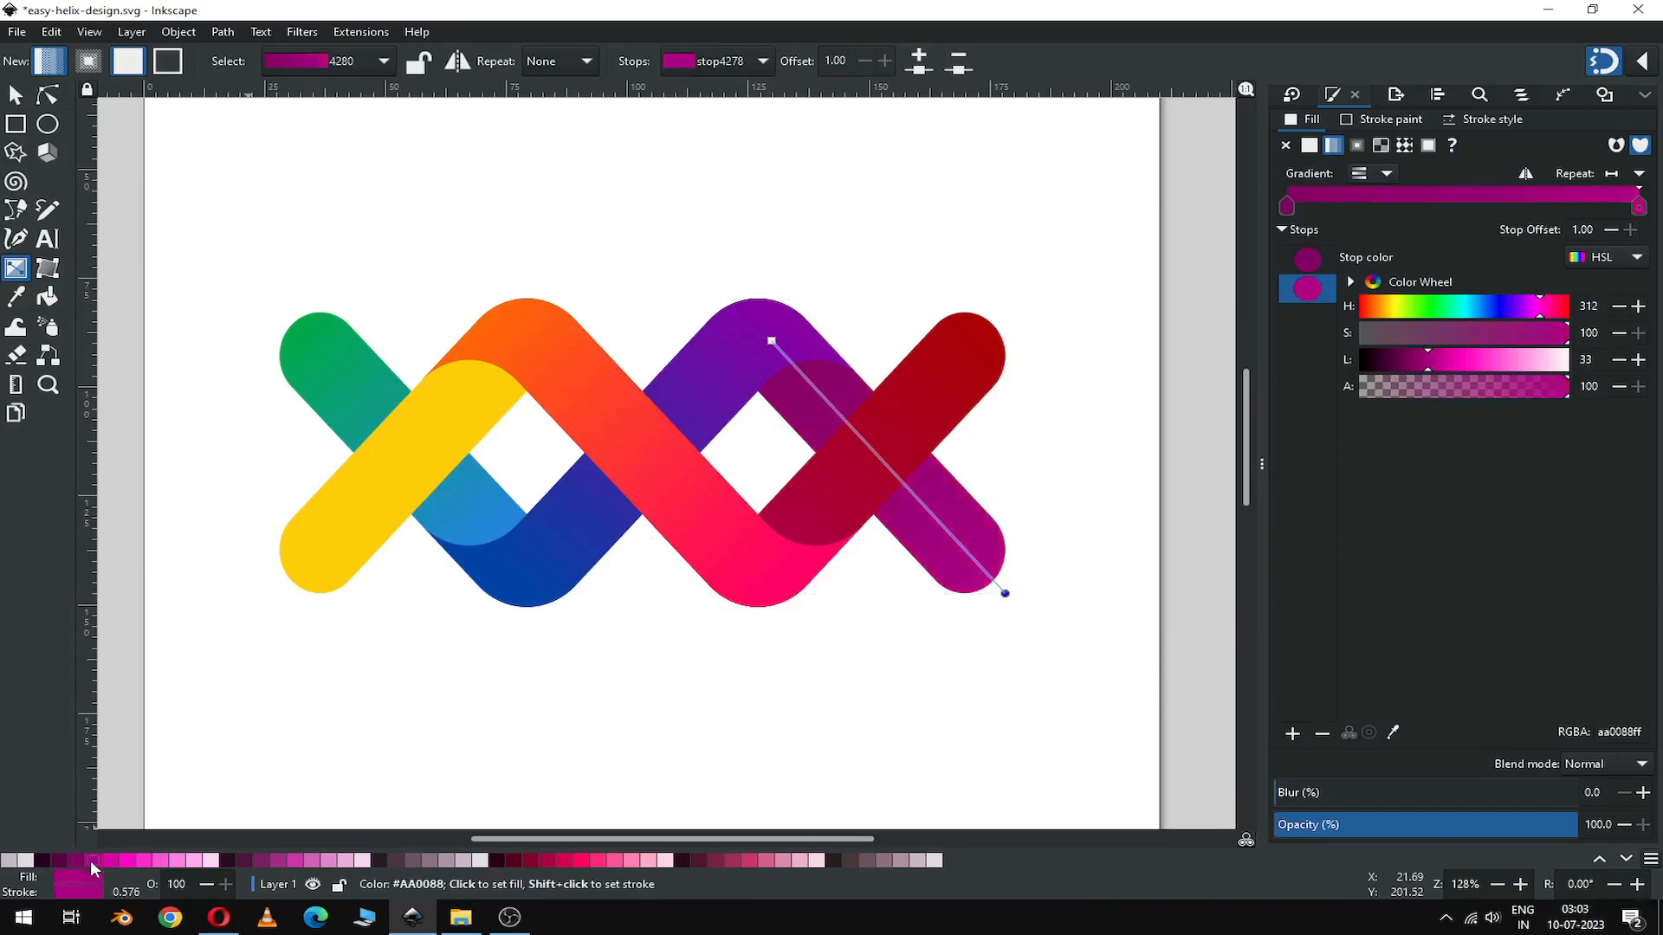
Step: Change the upper-left stop of that band's gradient to dark violet 330080, and deselect the band
click(772, 341)
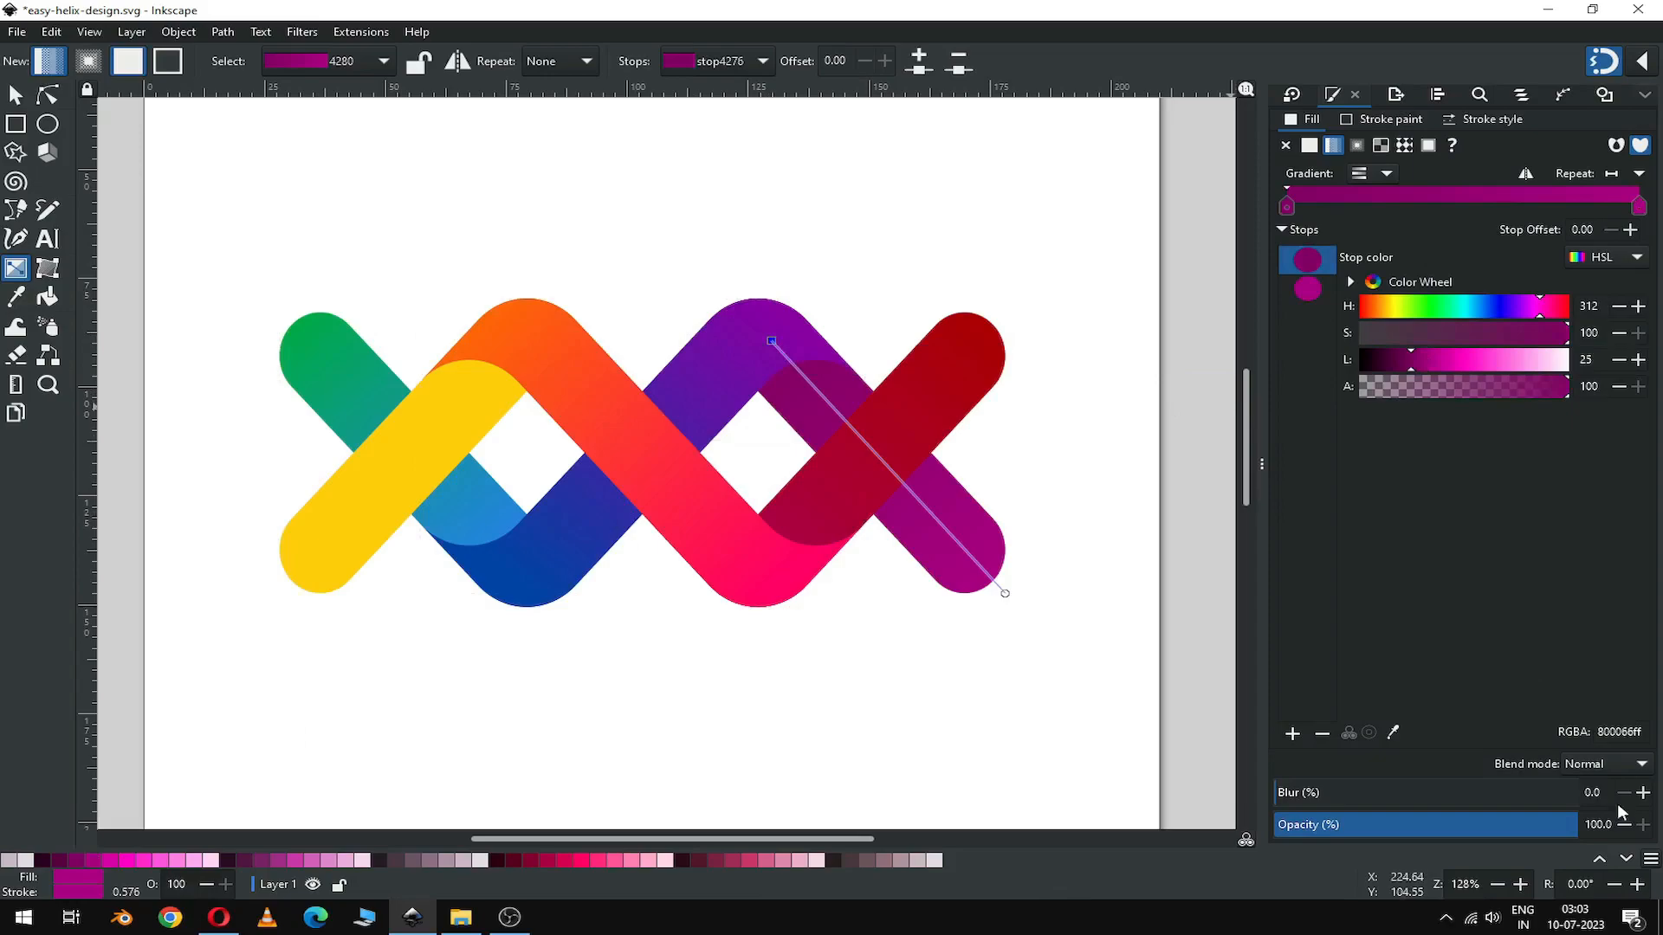
click(1599, 860)
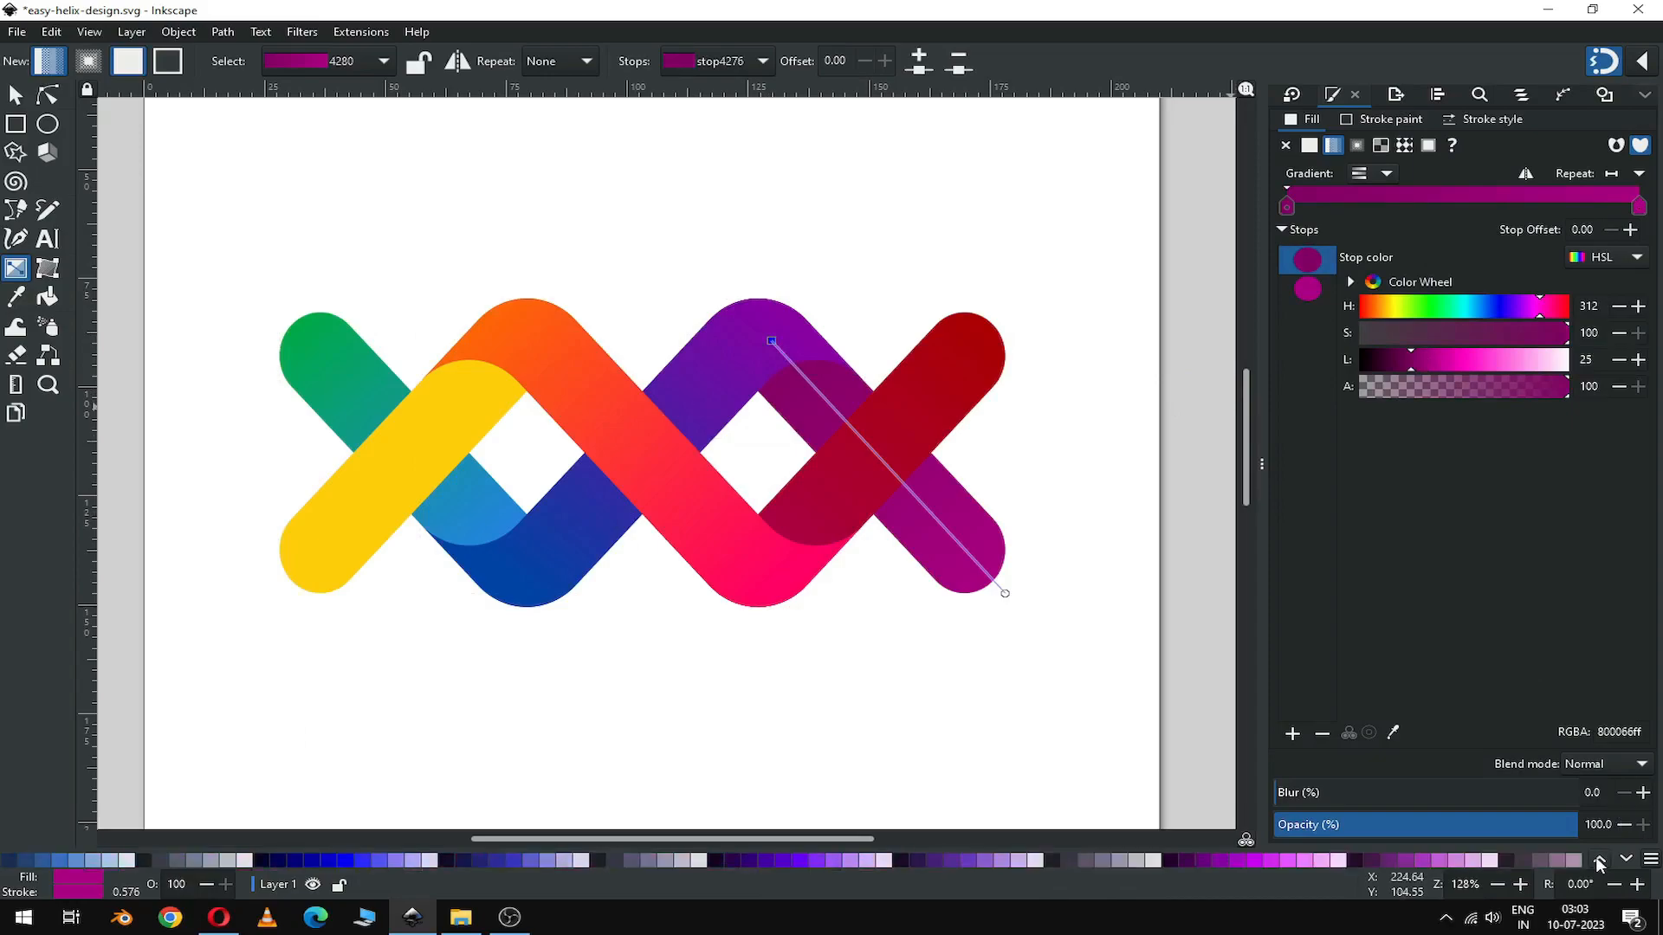
click(743, 861)
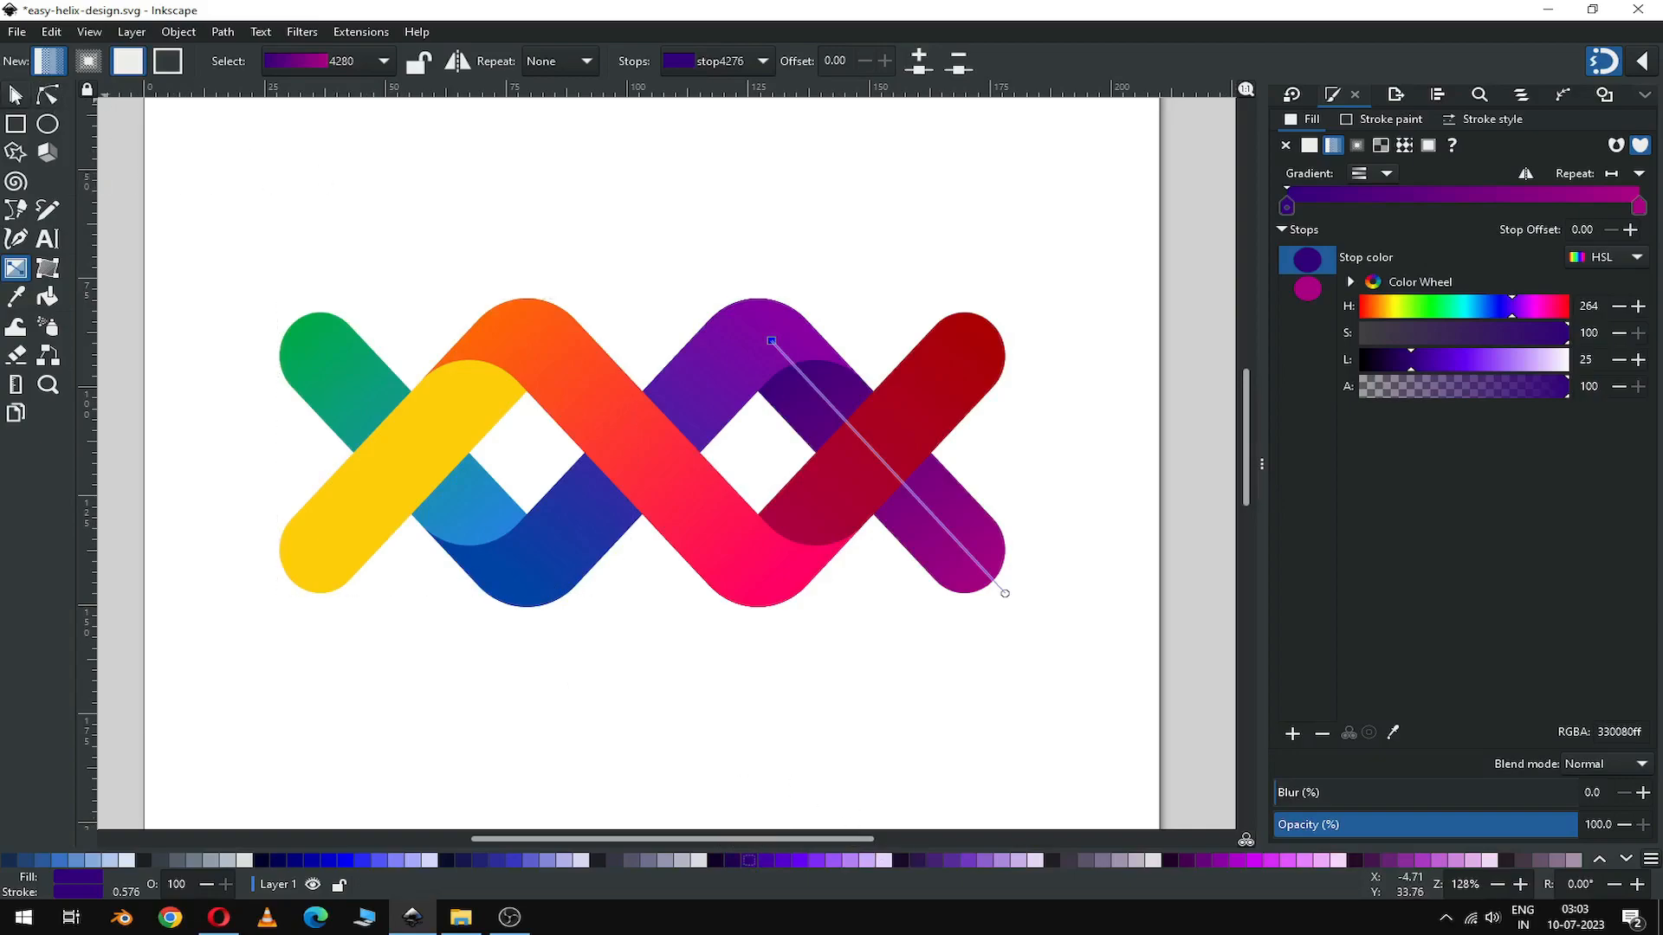
click(15, 95)
click(907, 231)
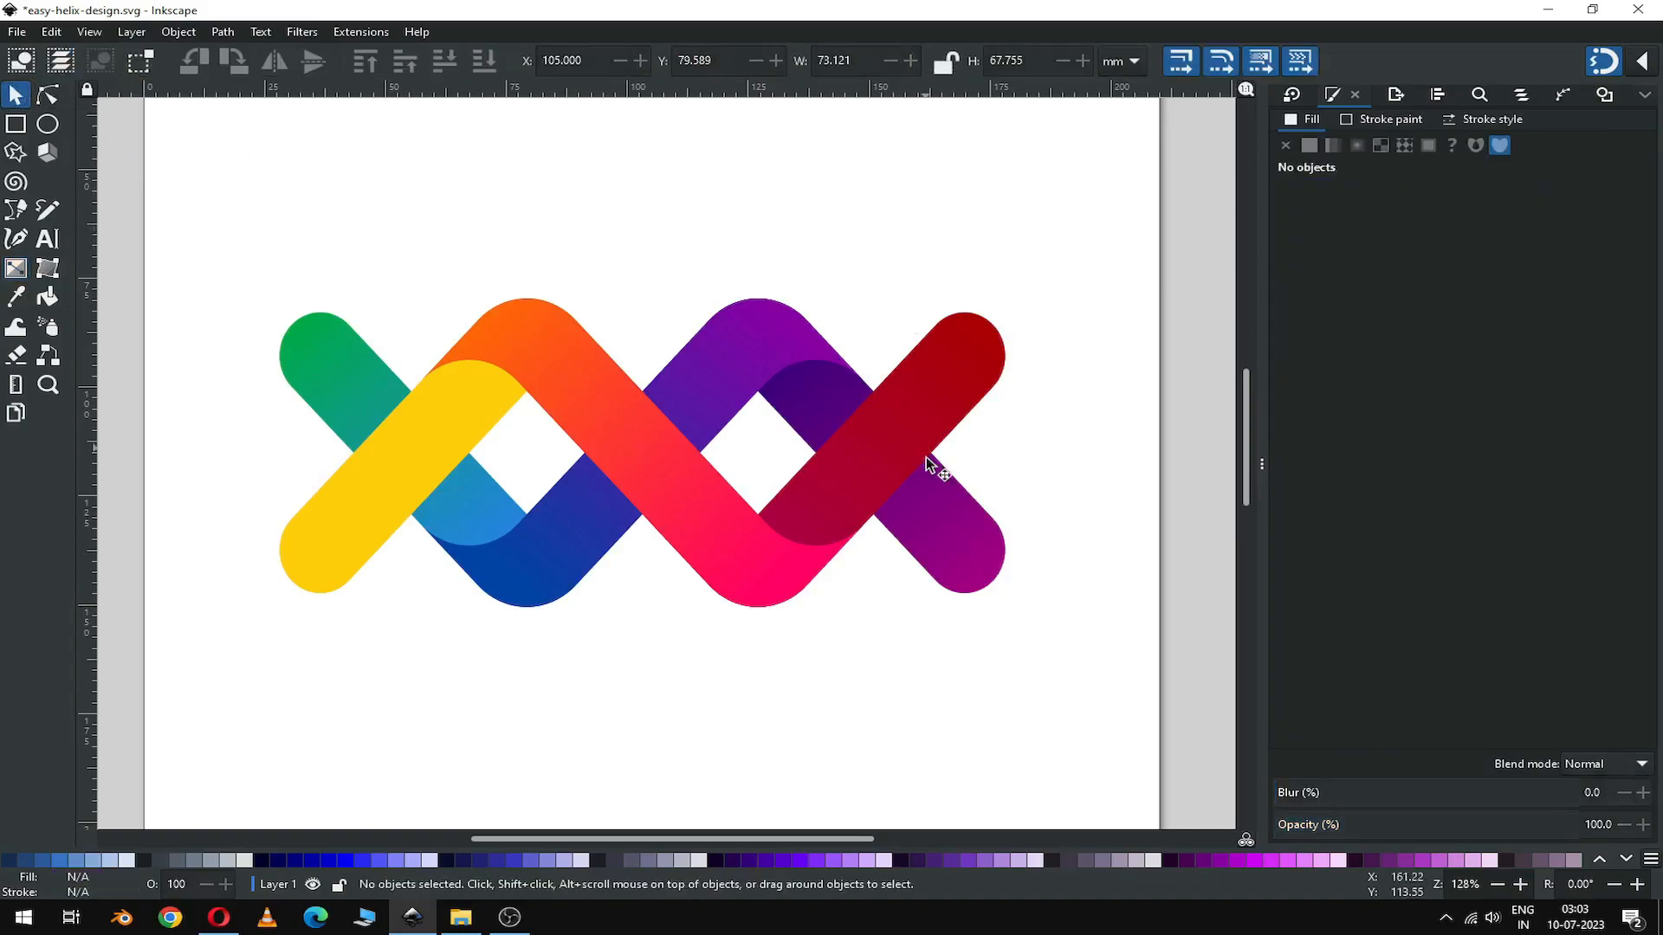
Step: Lower the yellow and dark red bands to the bottom of the stacking order and save the document
click(379, 490)
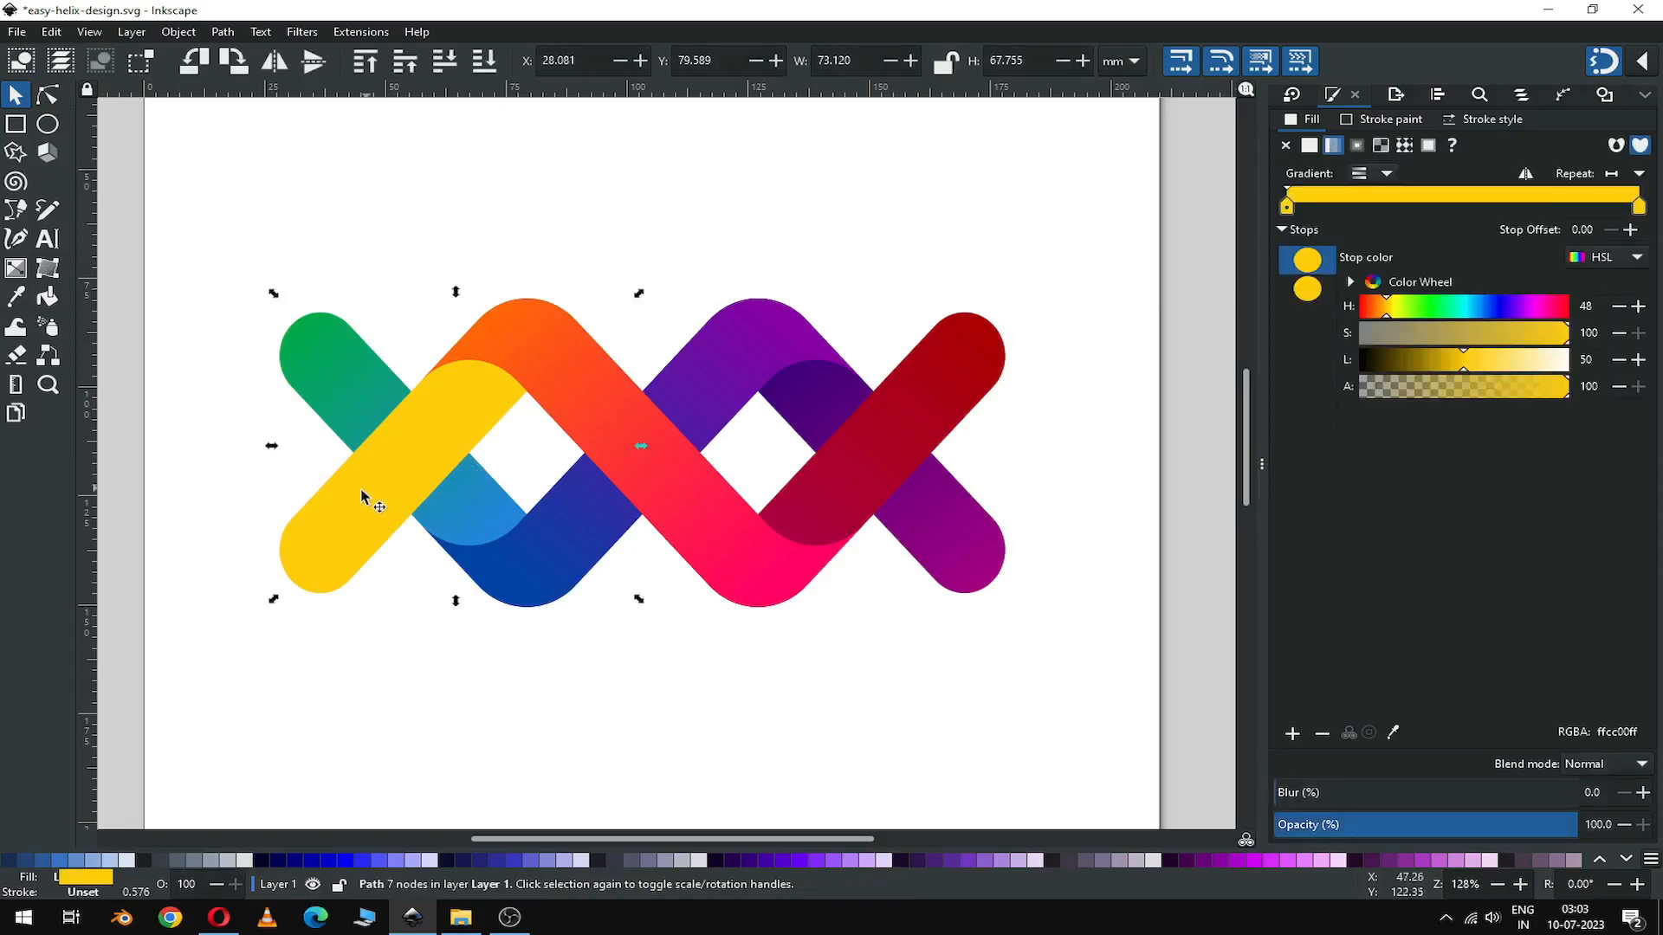
shift+click(970, 362)
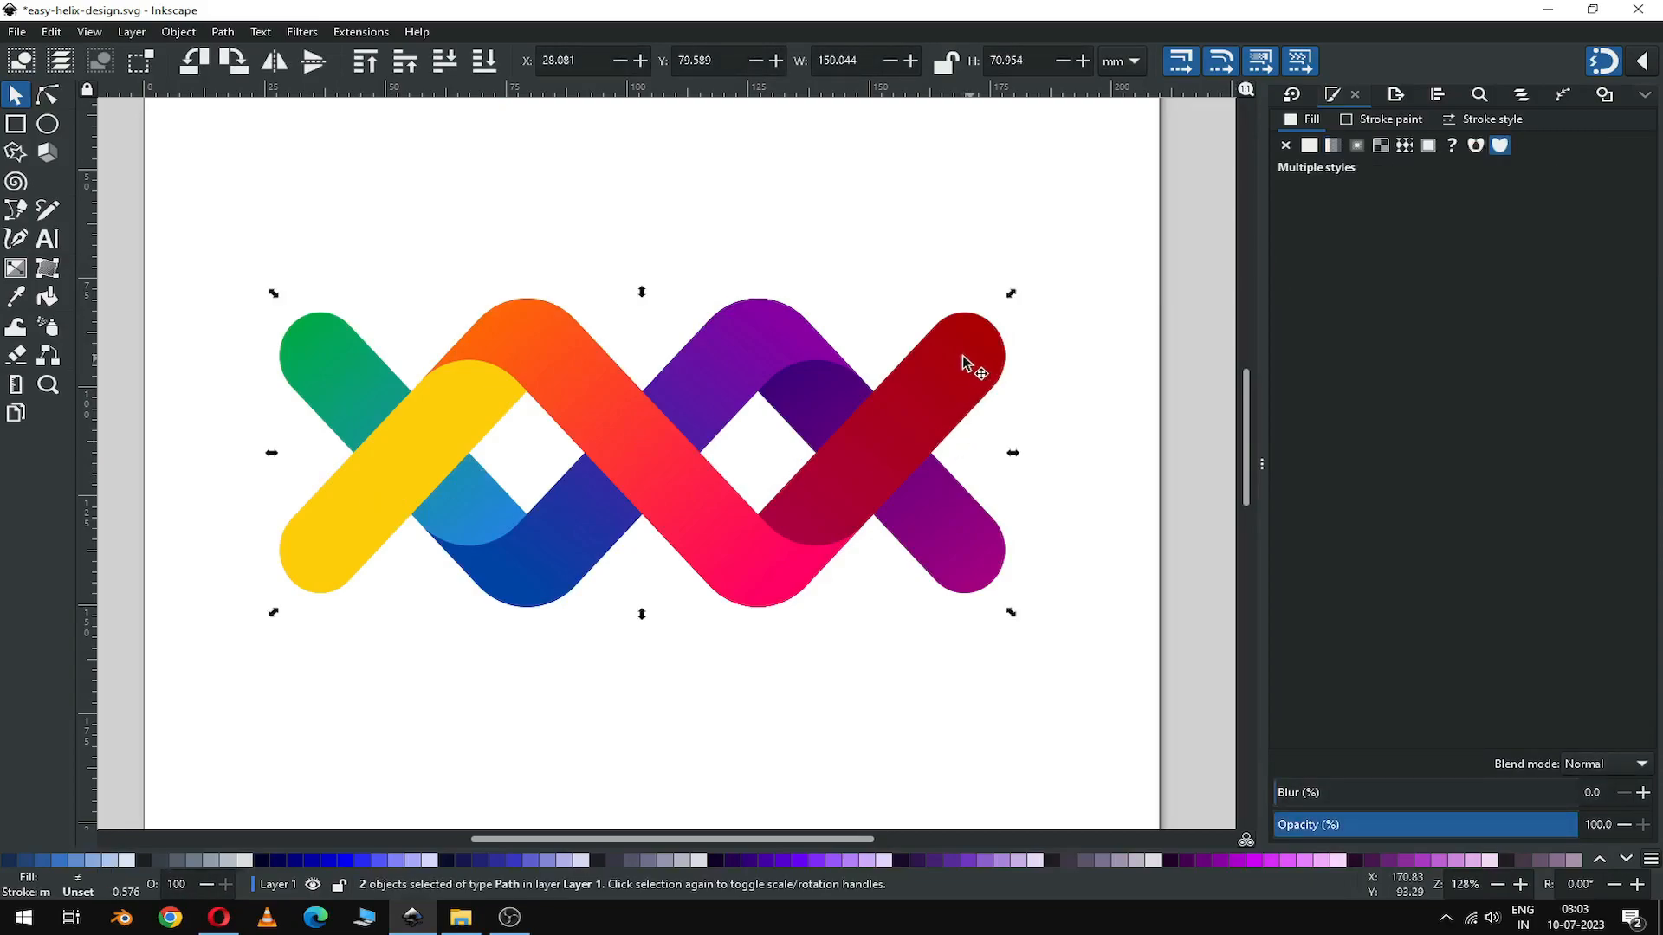
click(184, 33)
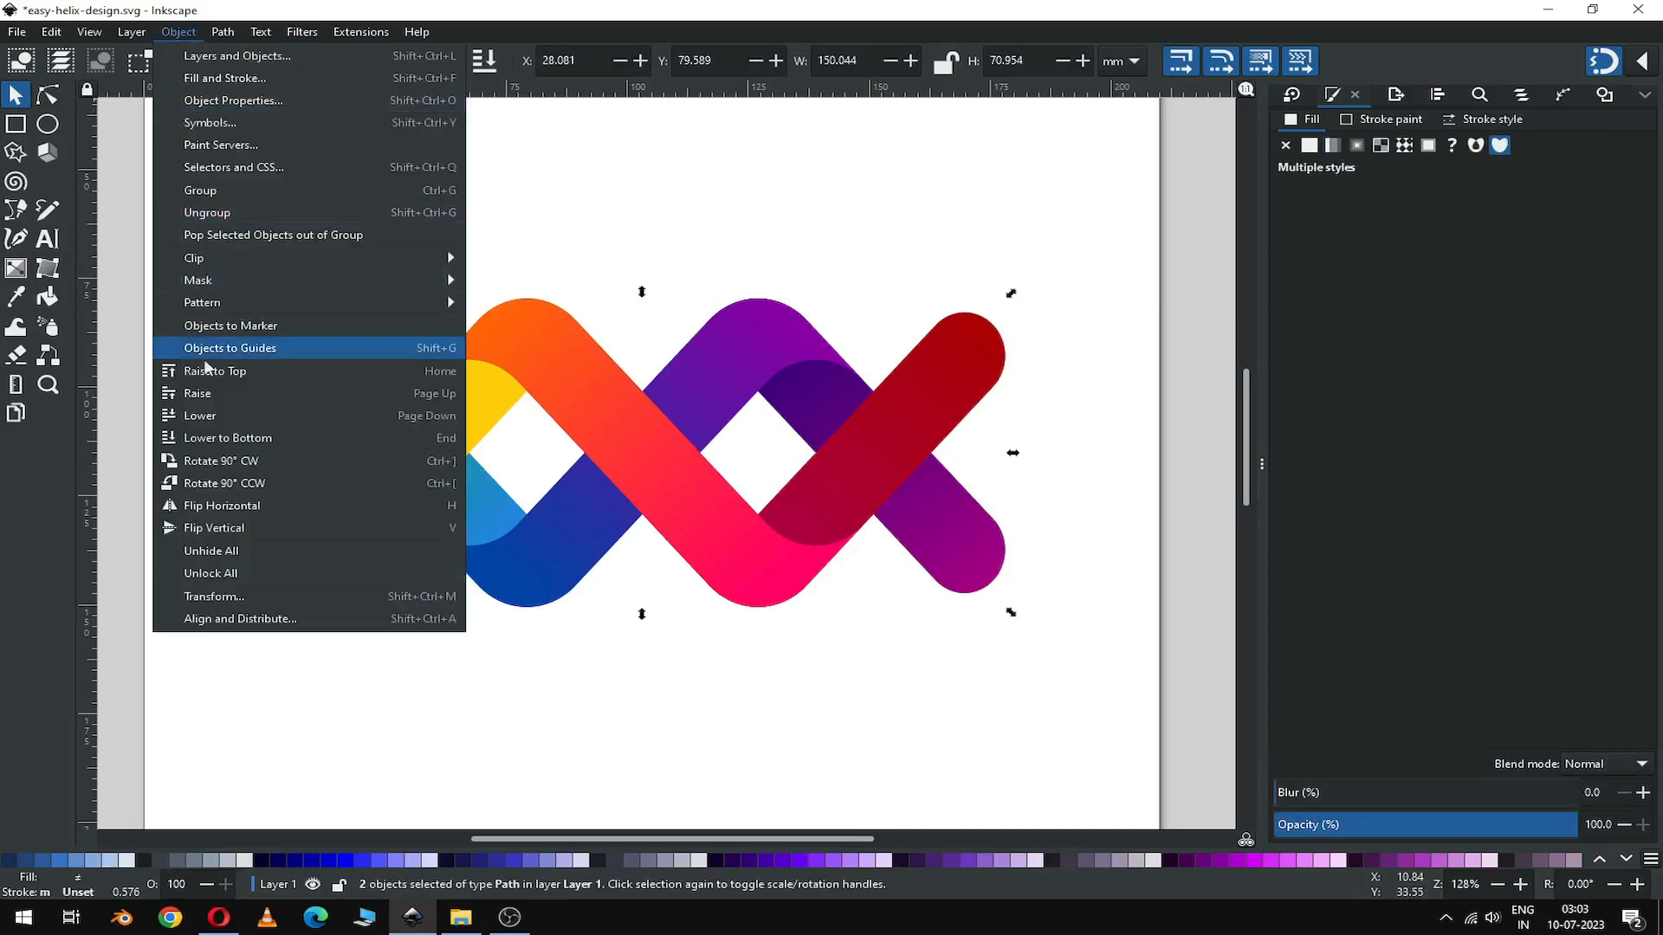
click(221, 438)
click(870, 213)
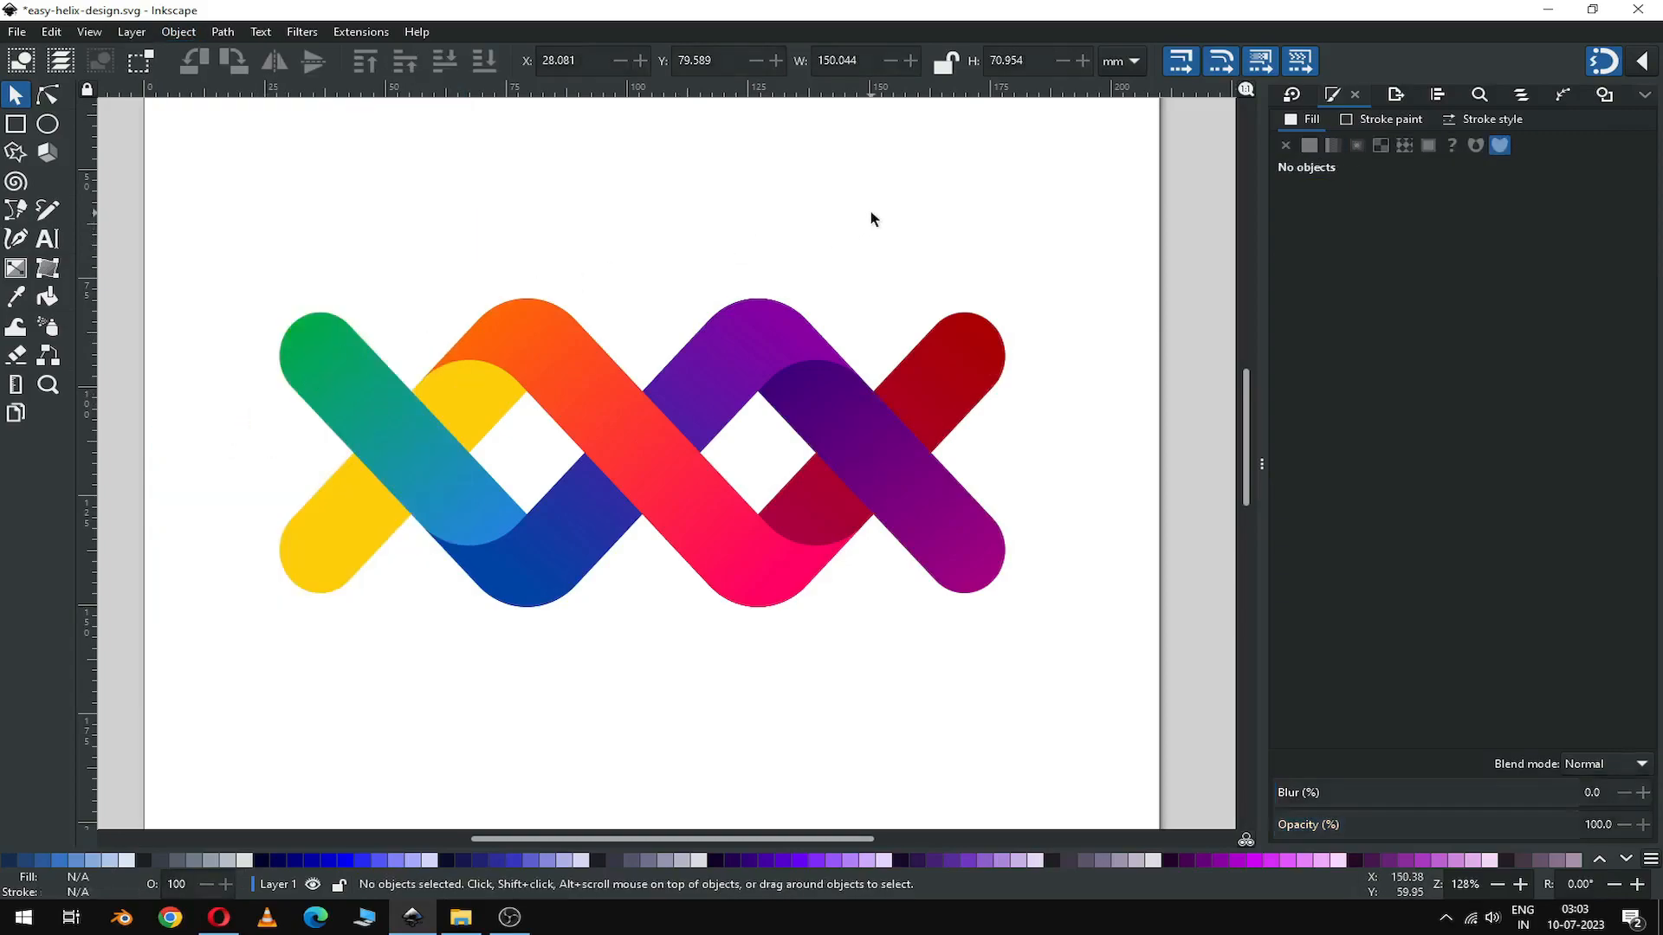
key(ctrl+s)
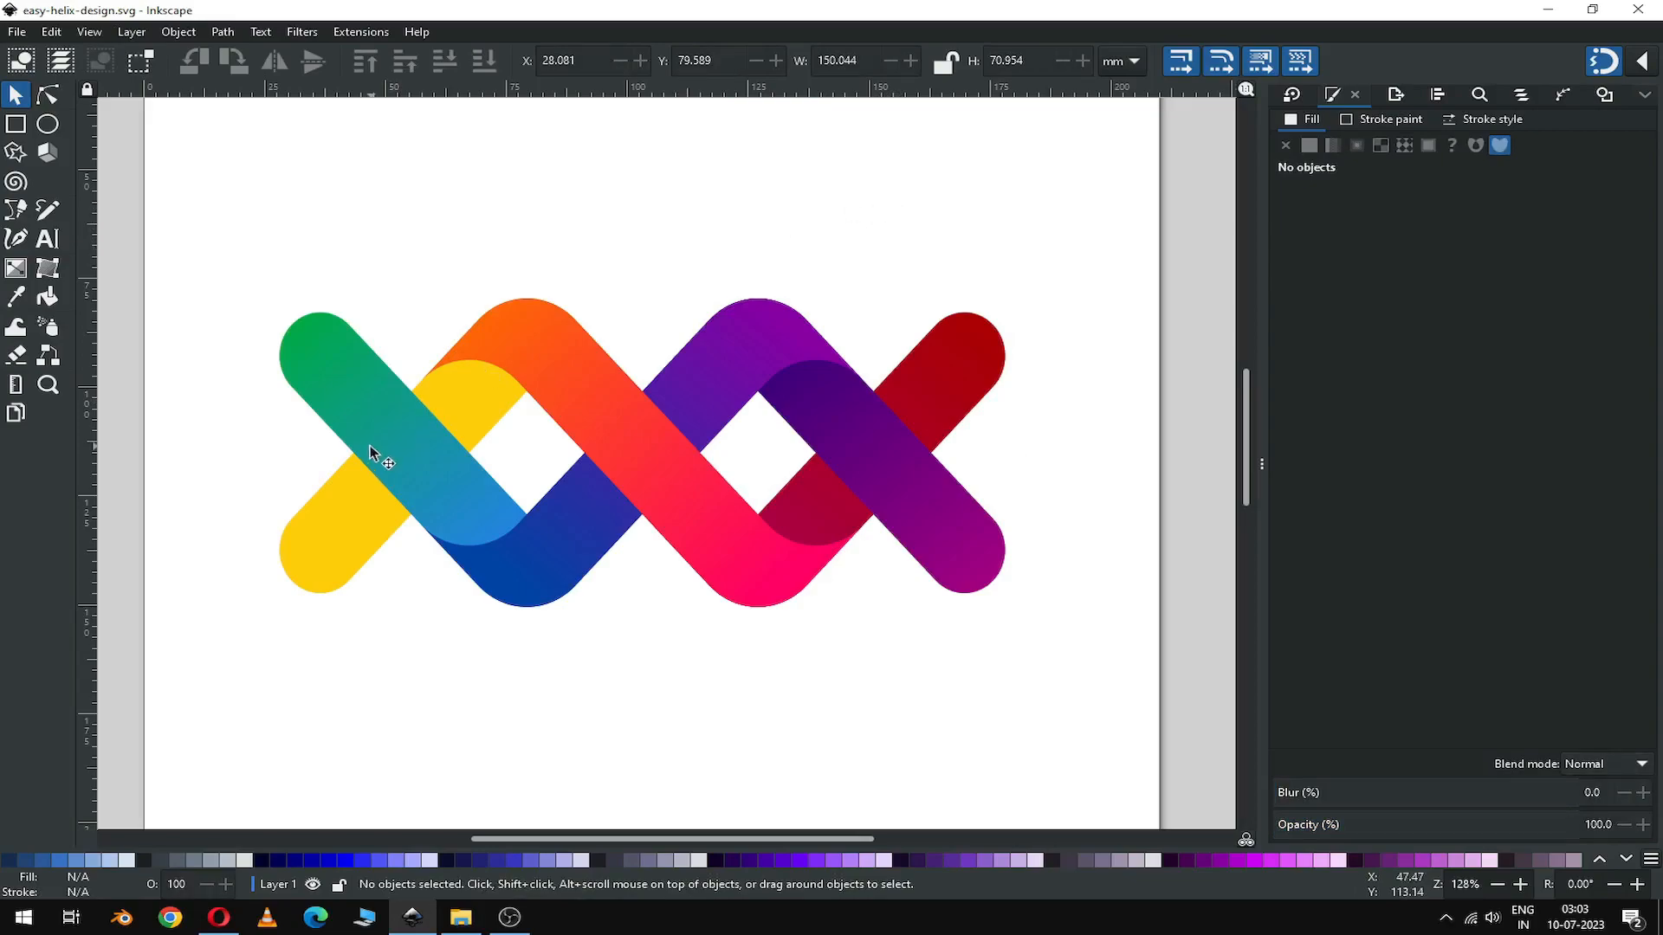
Step: Add three intermediate stops to the yellow band's gradient at offsets 0.23, 0.41 and 0.59, around its crossing under the green-blue band
click(321, 551)
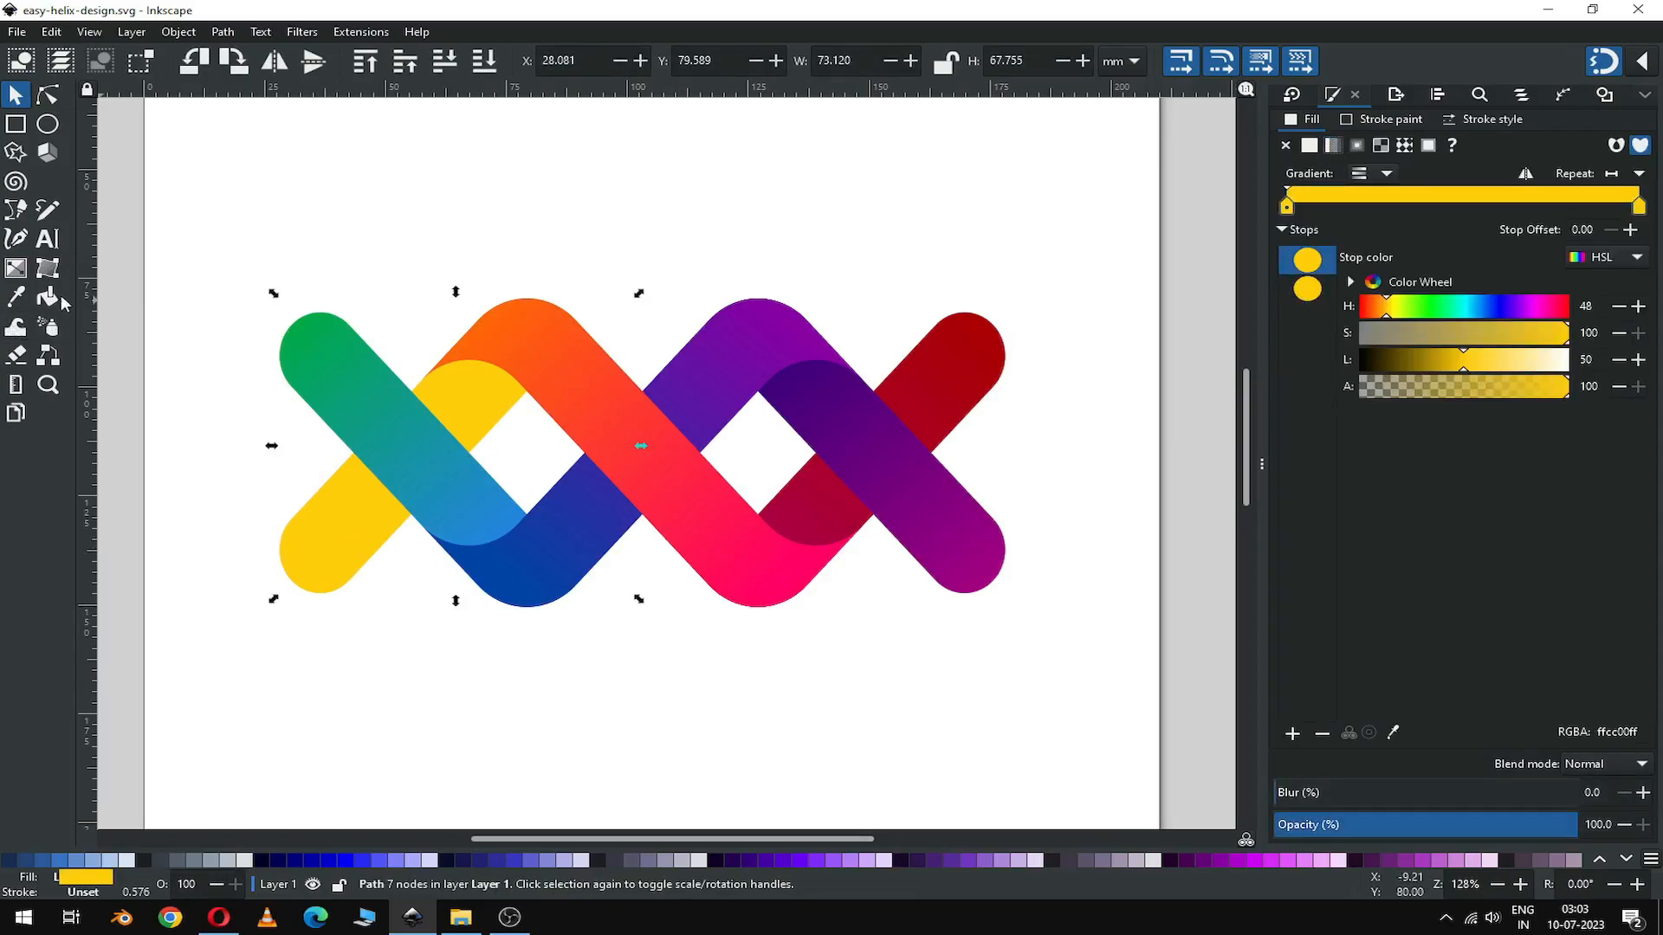
click(16, 270)
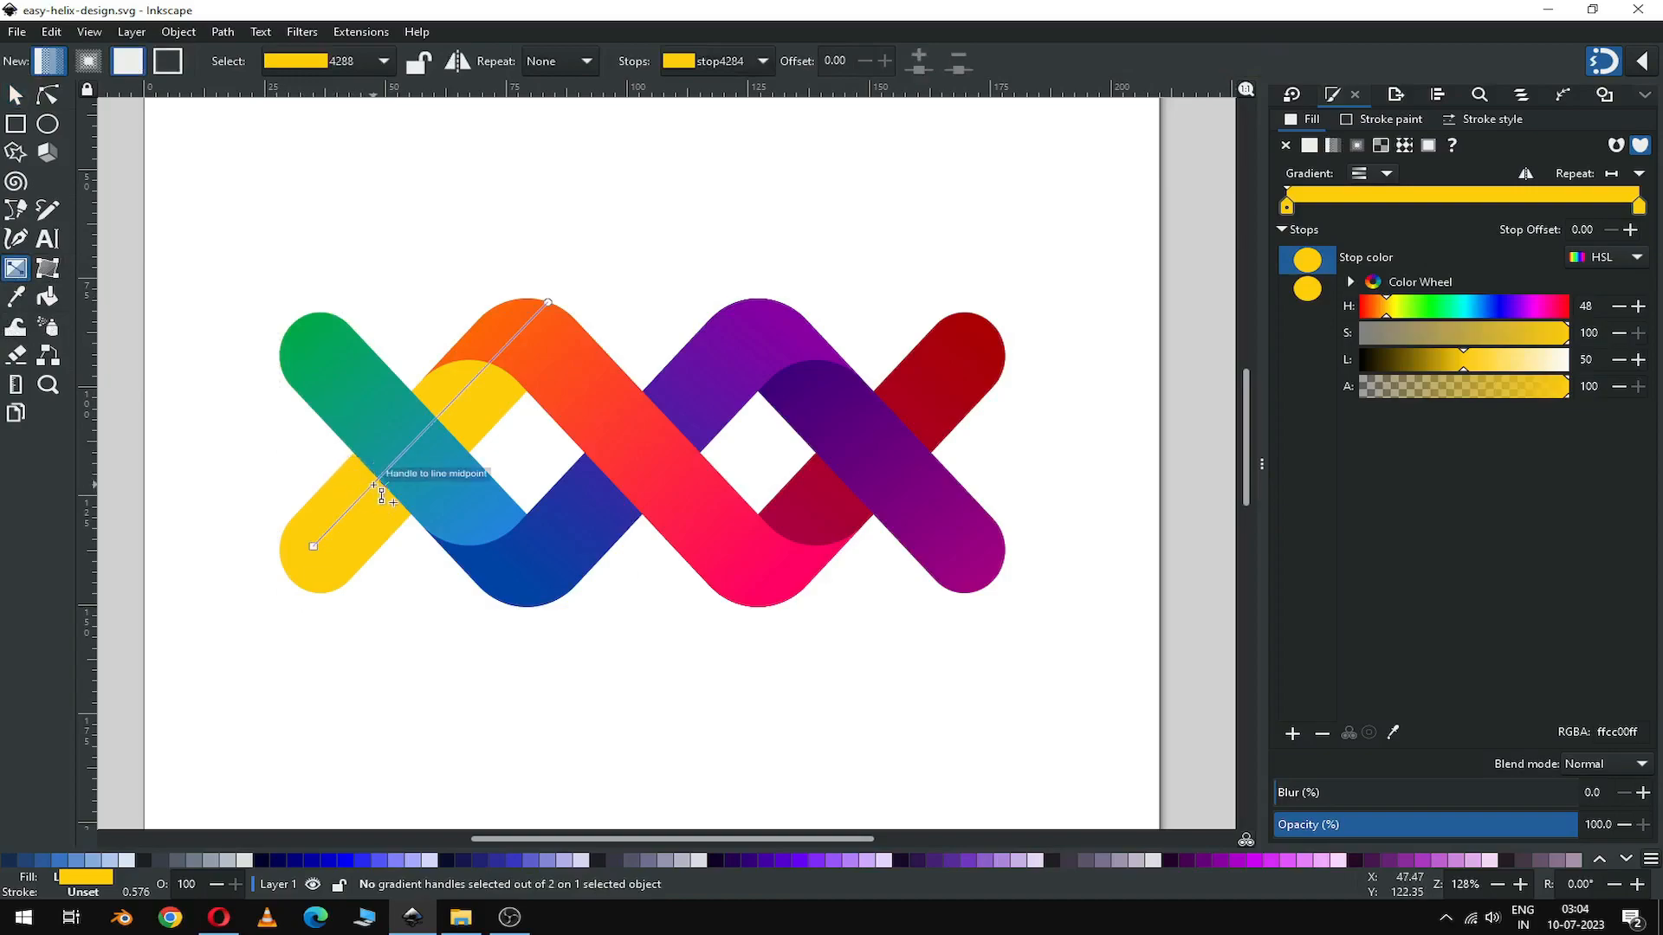
double_click(410, 446)
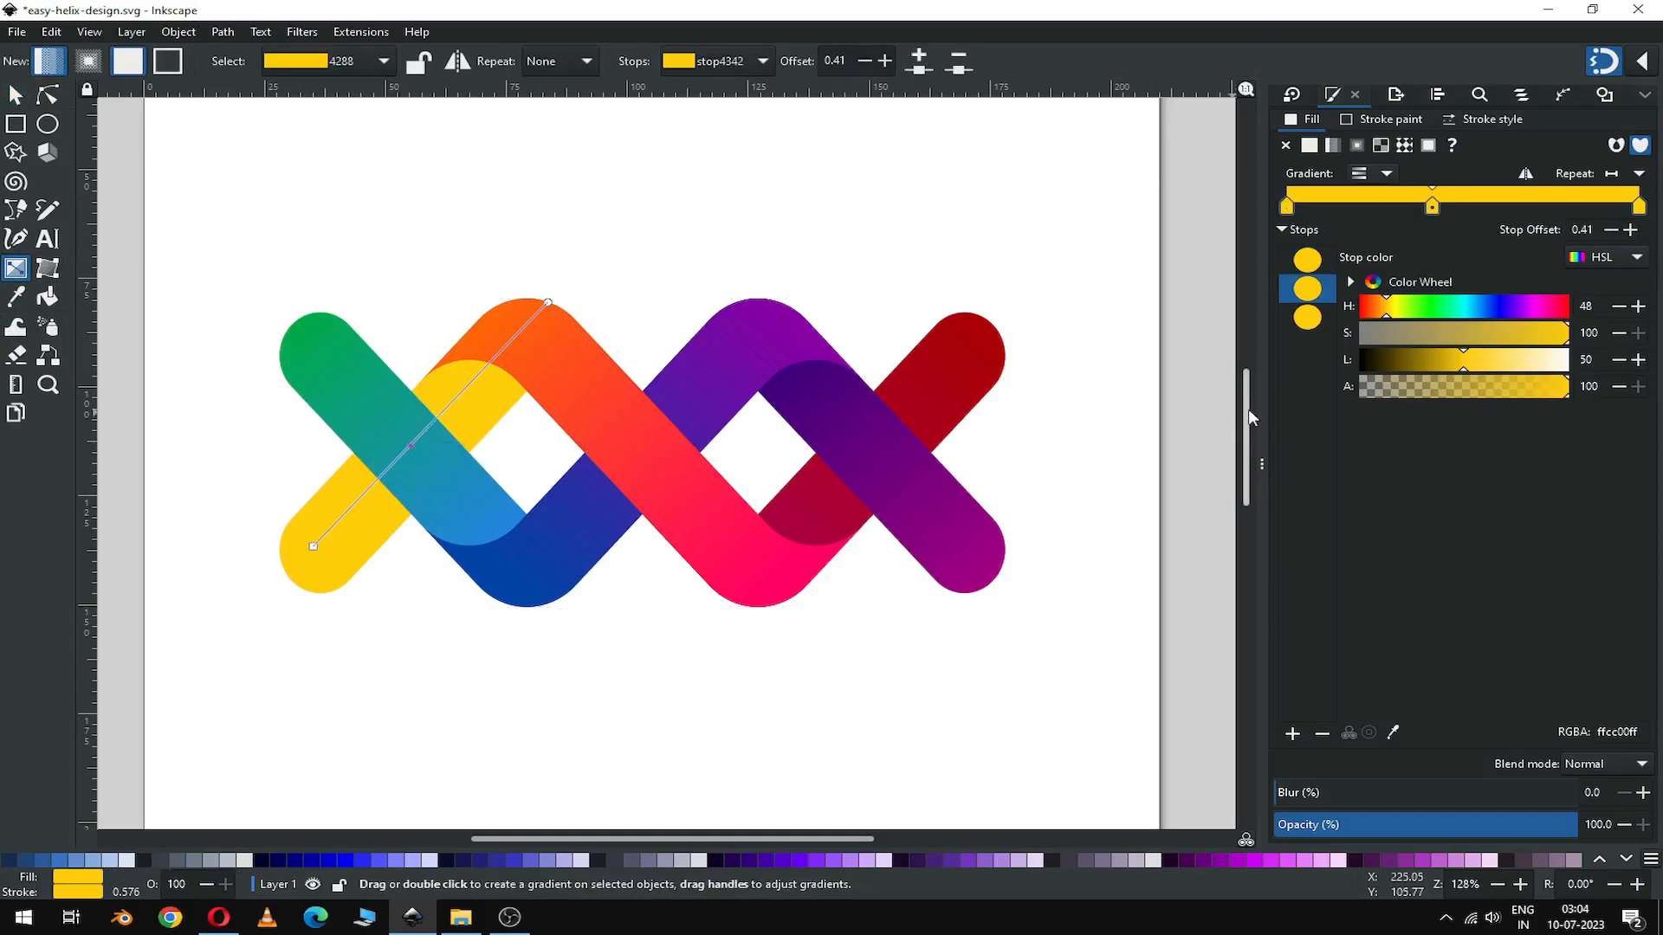
click(1443, 358)
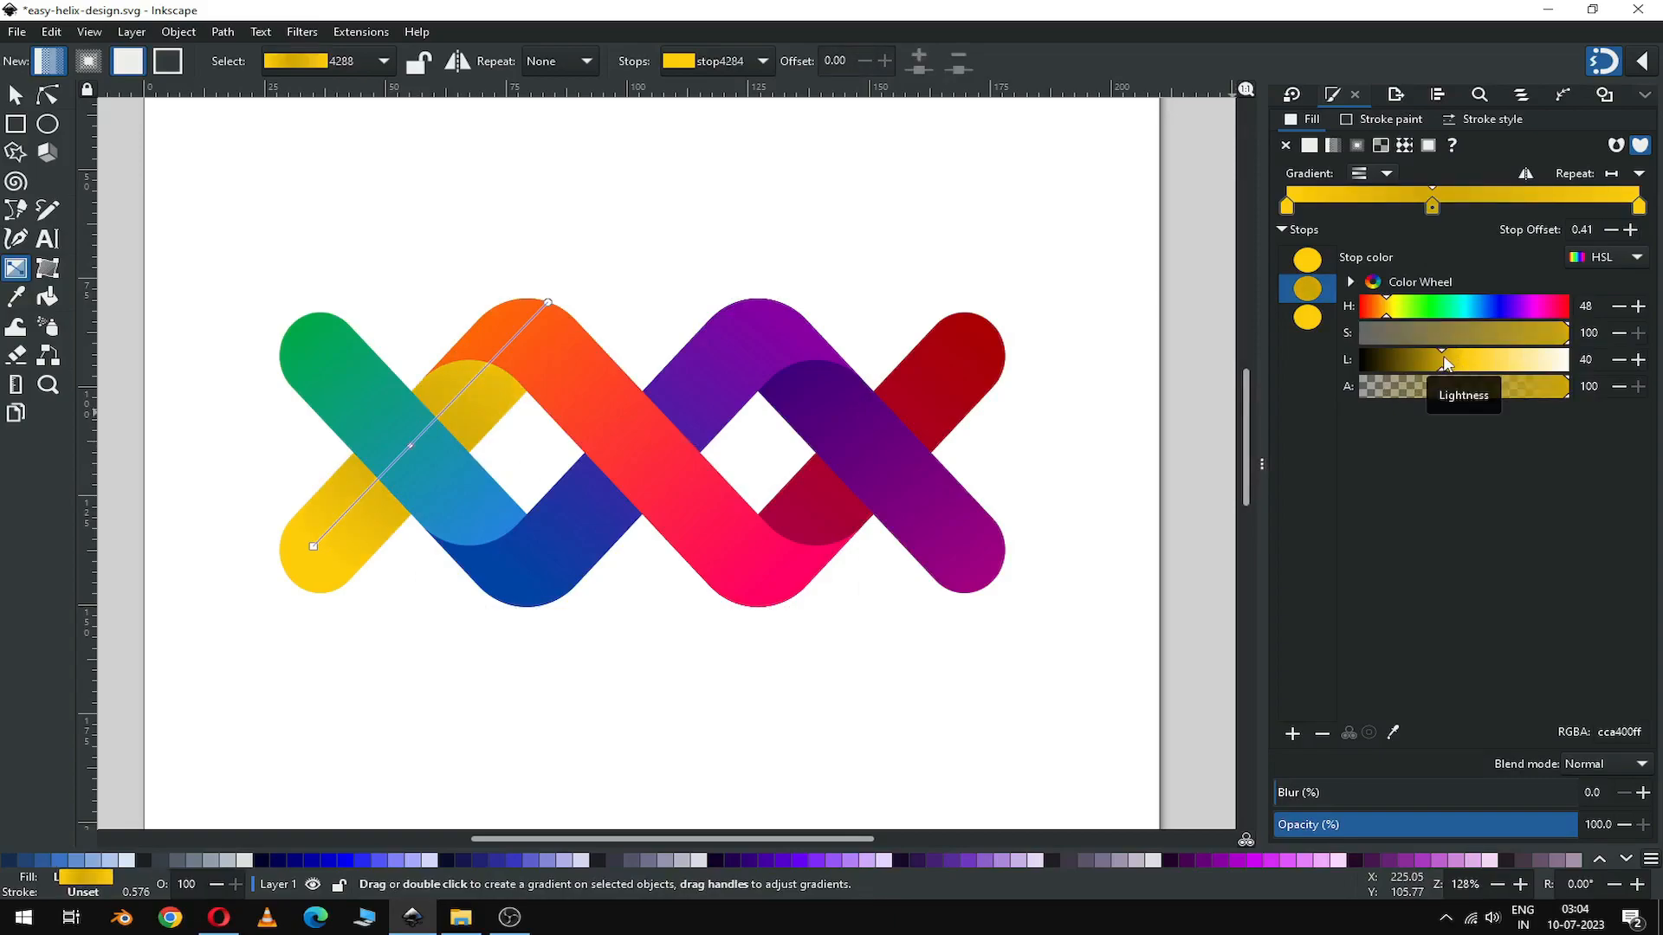
key(ctrl+z)
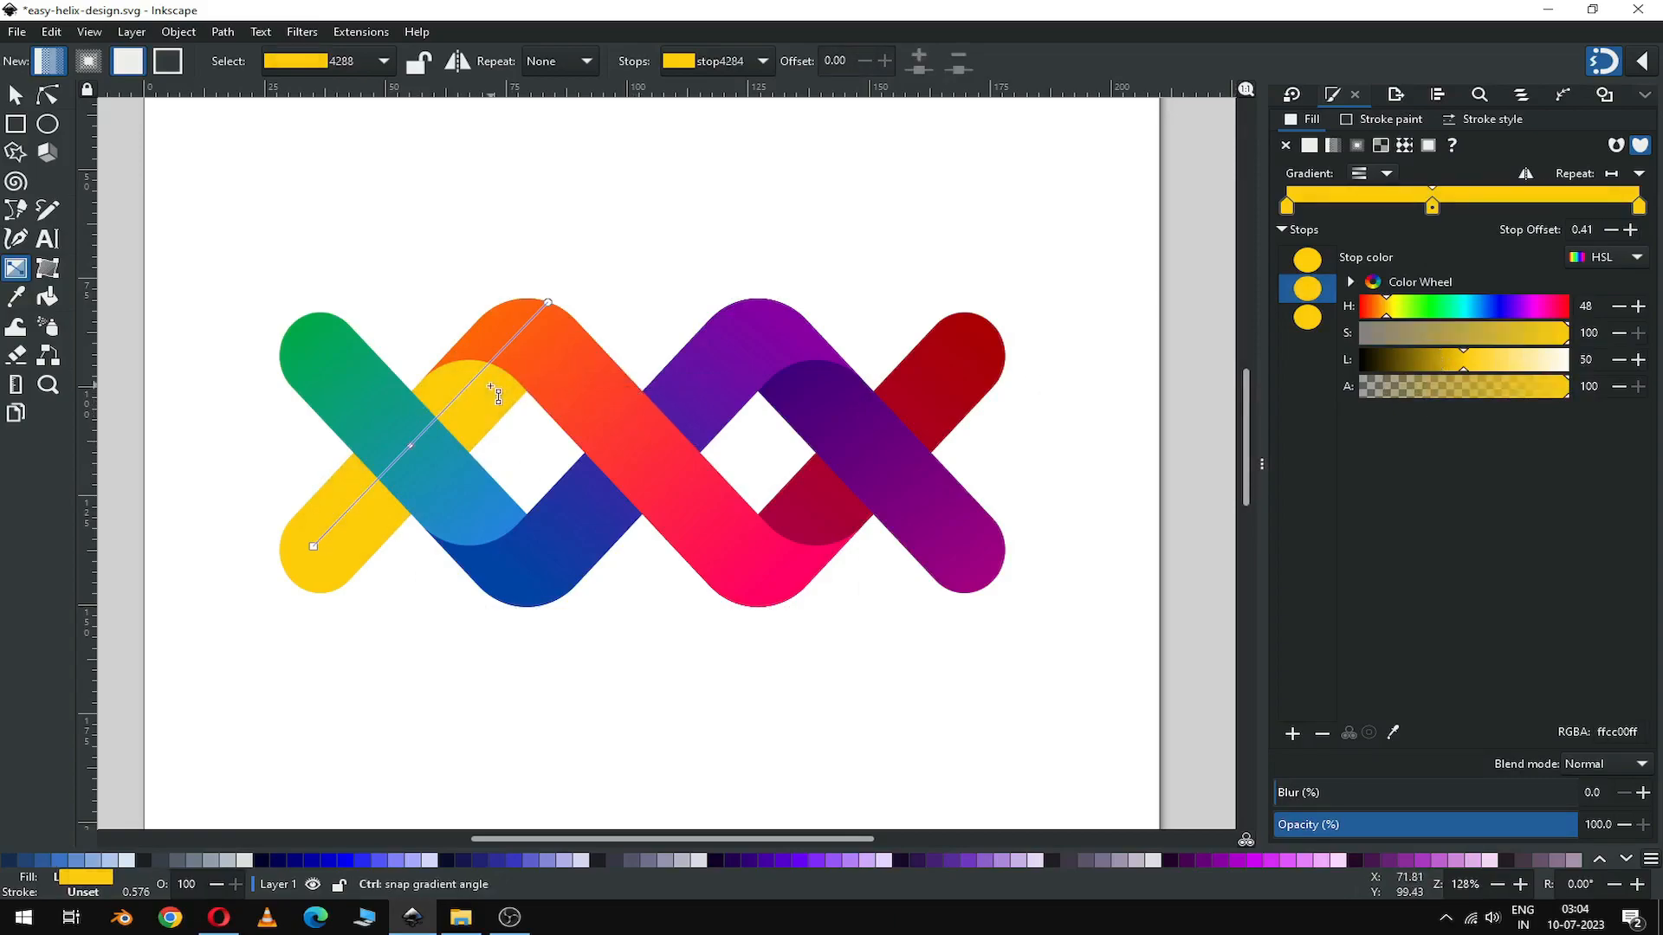
double_click(451, 403)
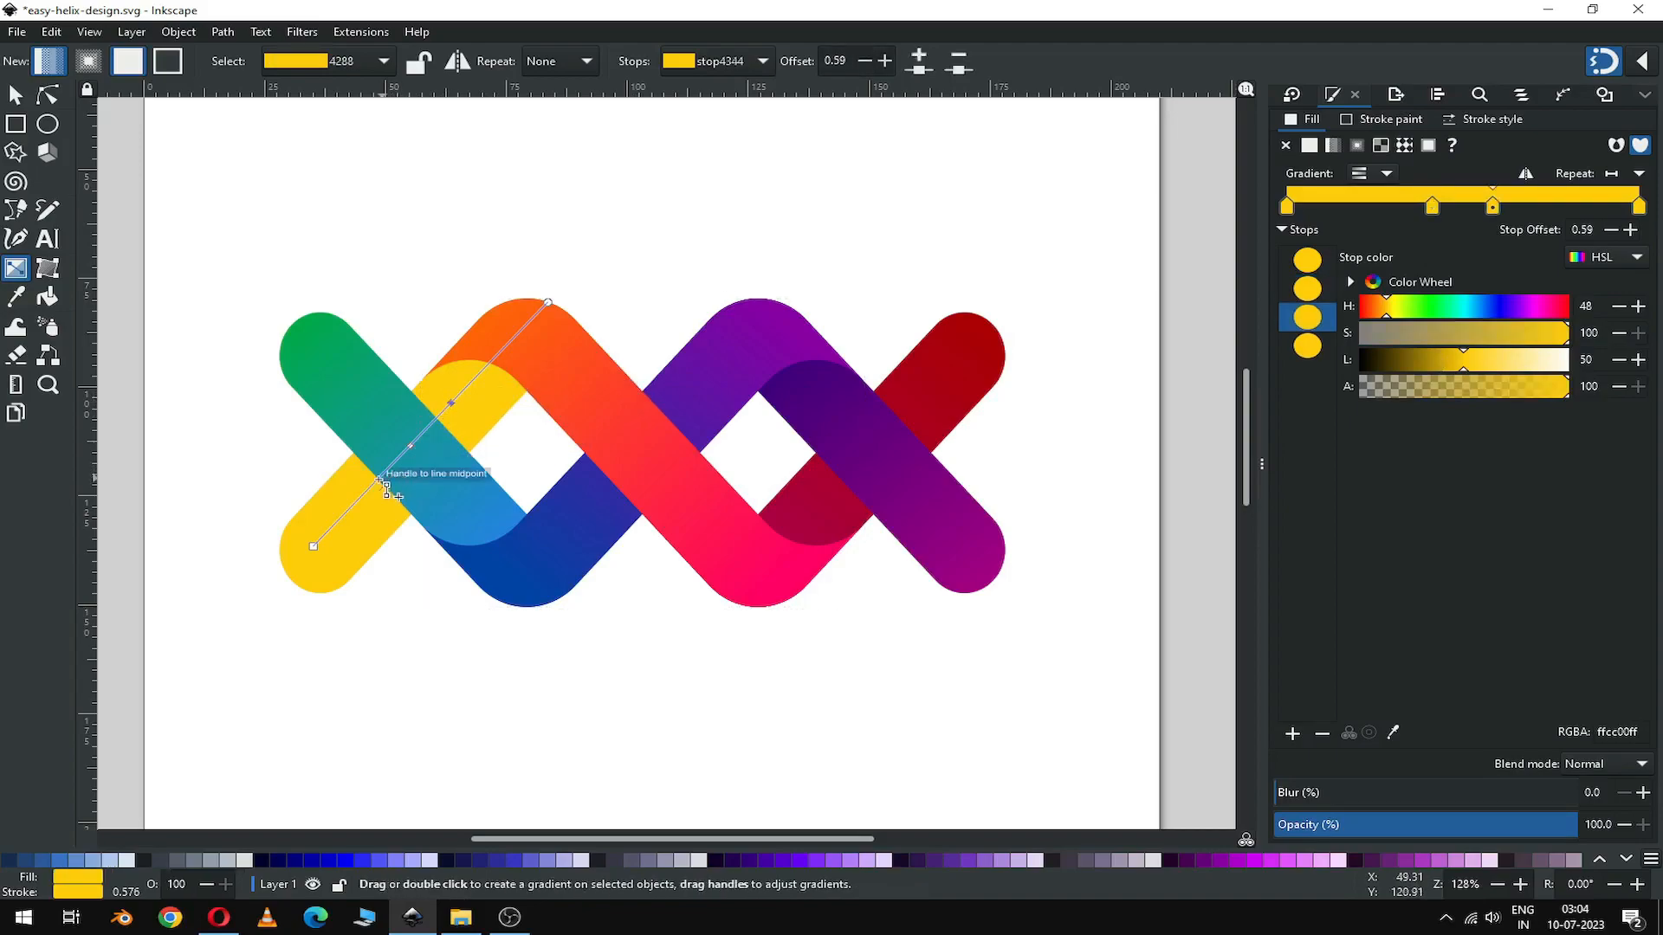
double_click(366, 491)
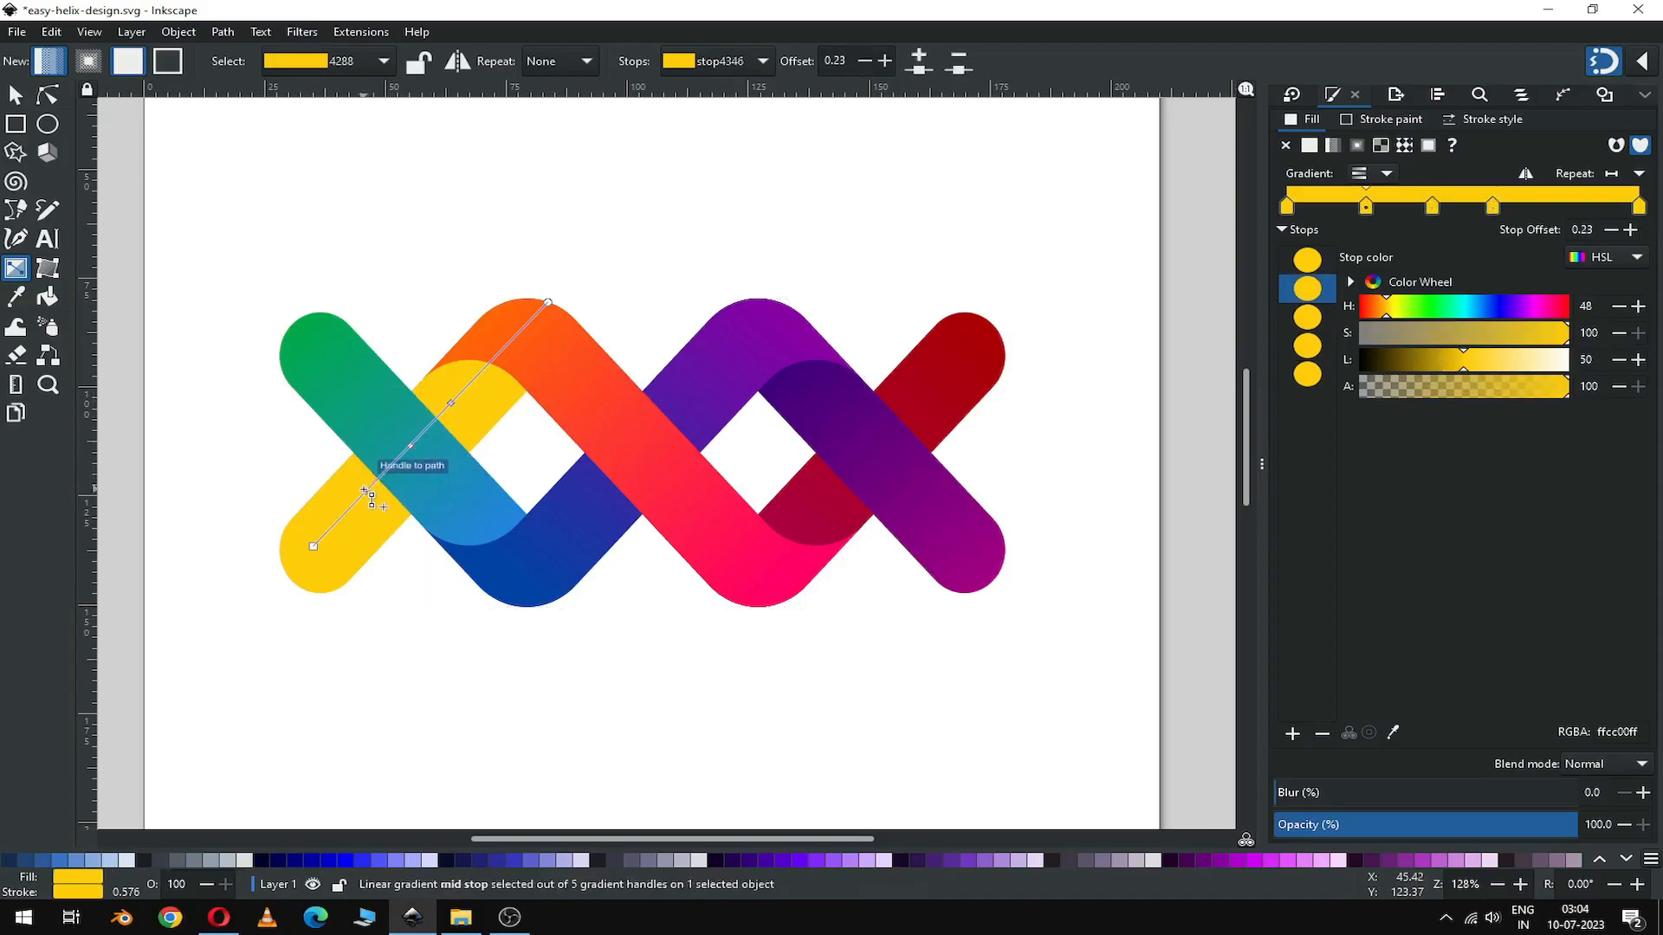
Step: Darken the yellow gradient's middle stop to b08c00 at lightness 35 as a crossing shadow, and deselect the band
click(413, 447)
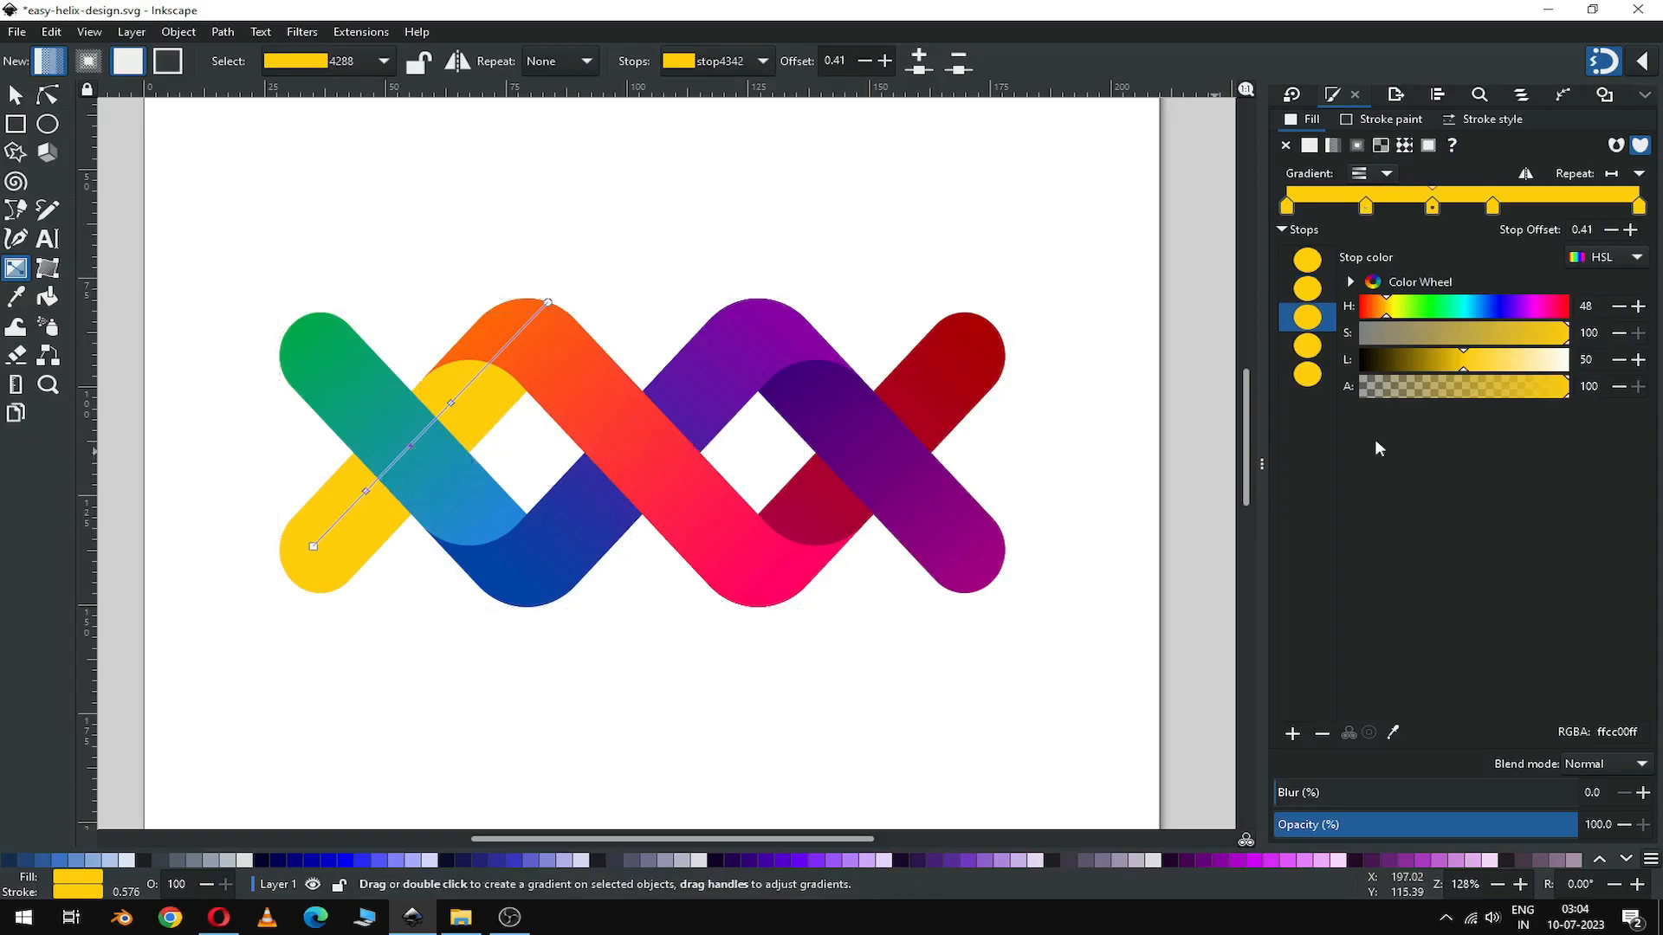
click(1449, 364)
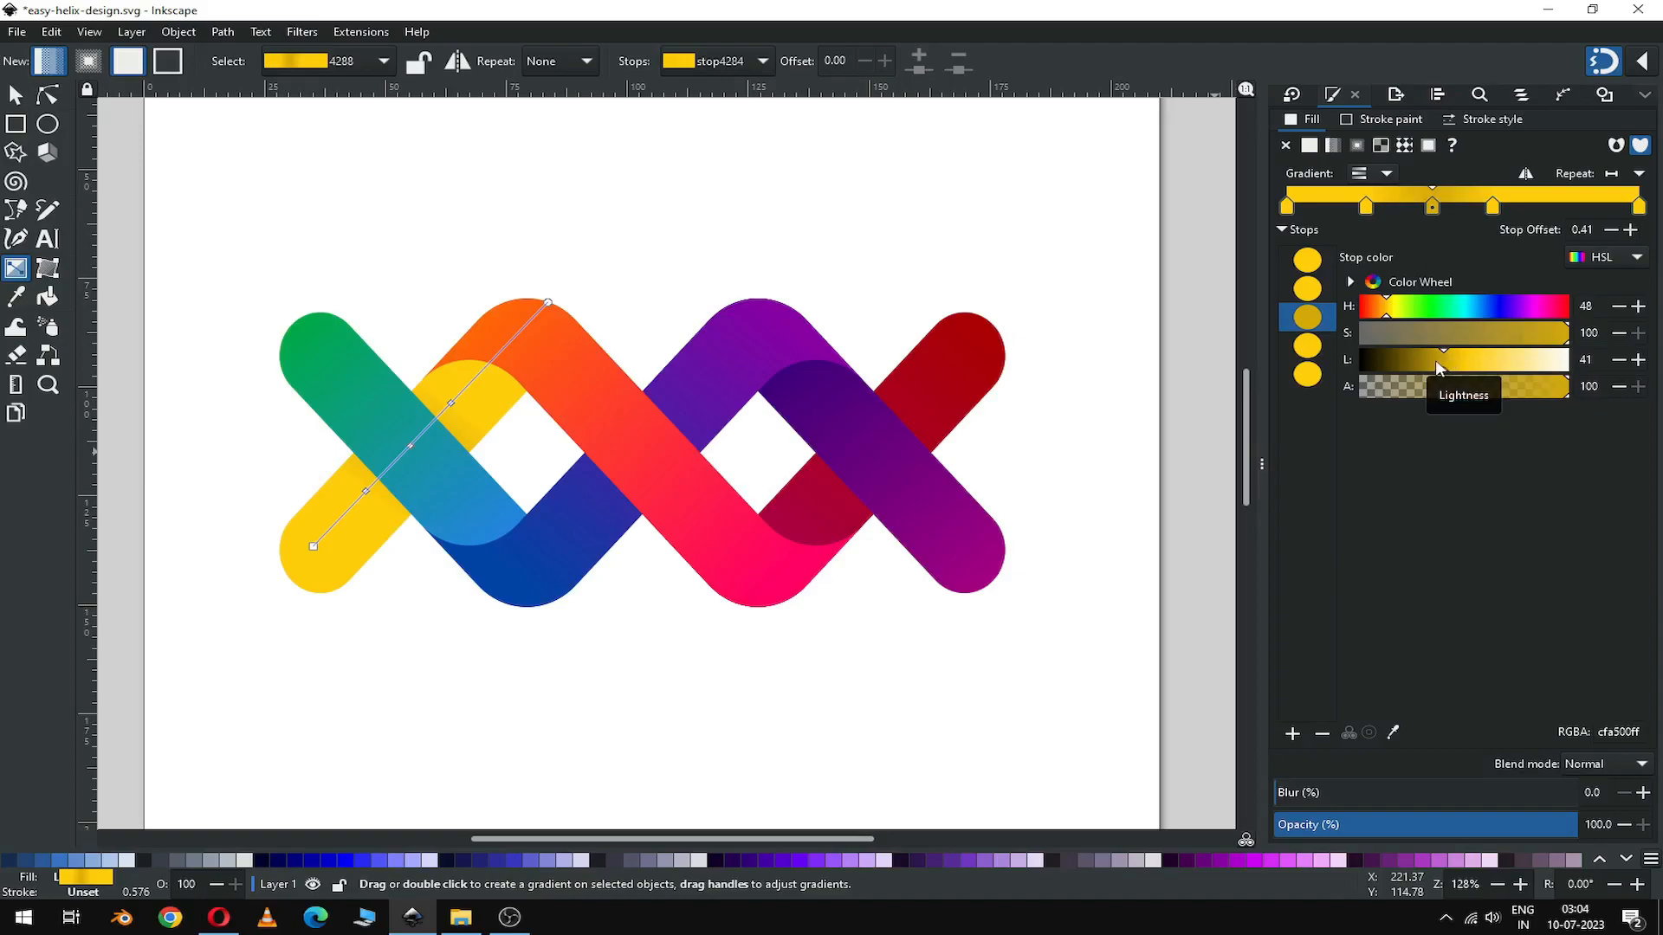
click(1436, 363)
click(1432, 366)
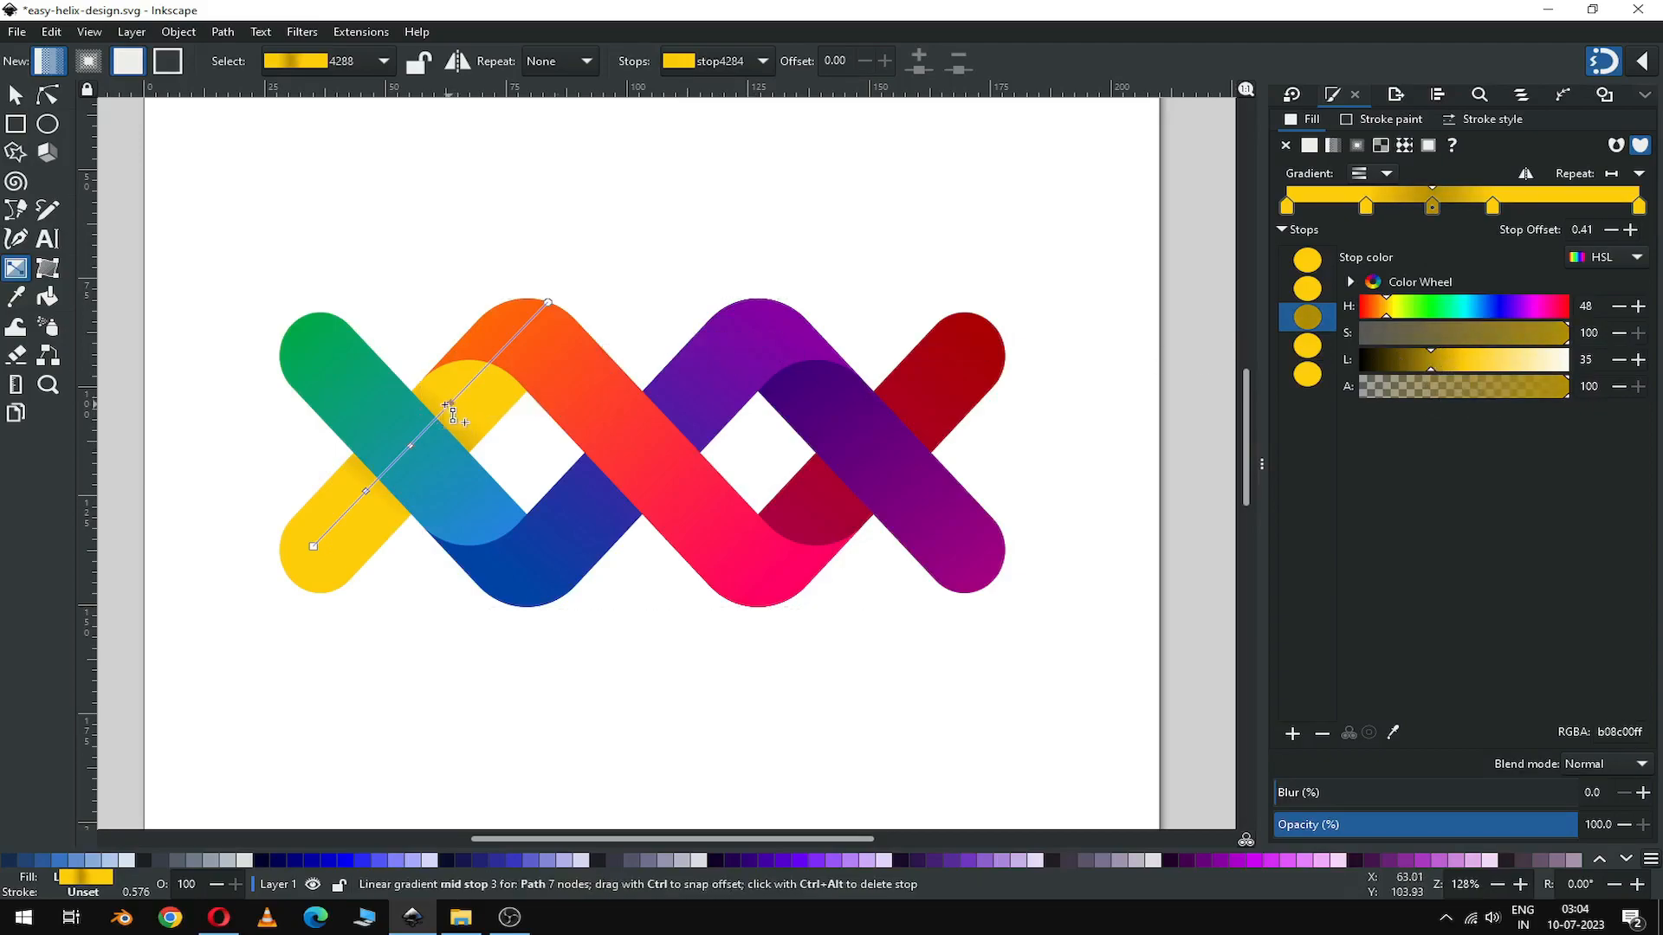
click(16, 98)
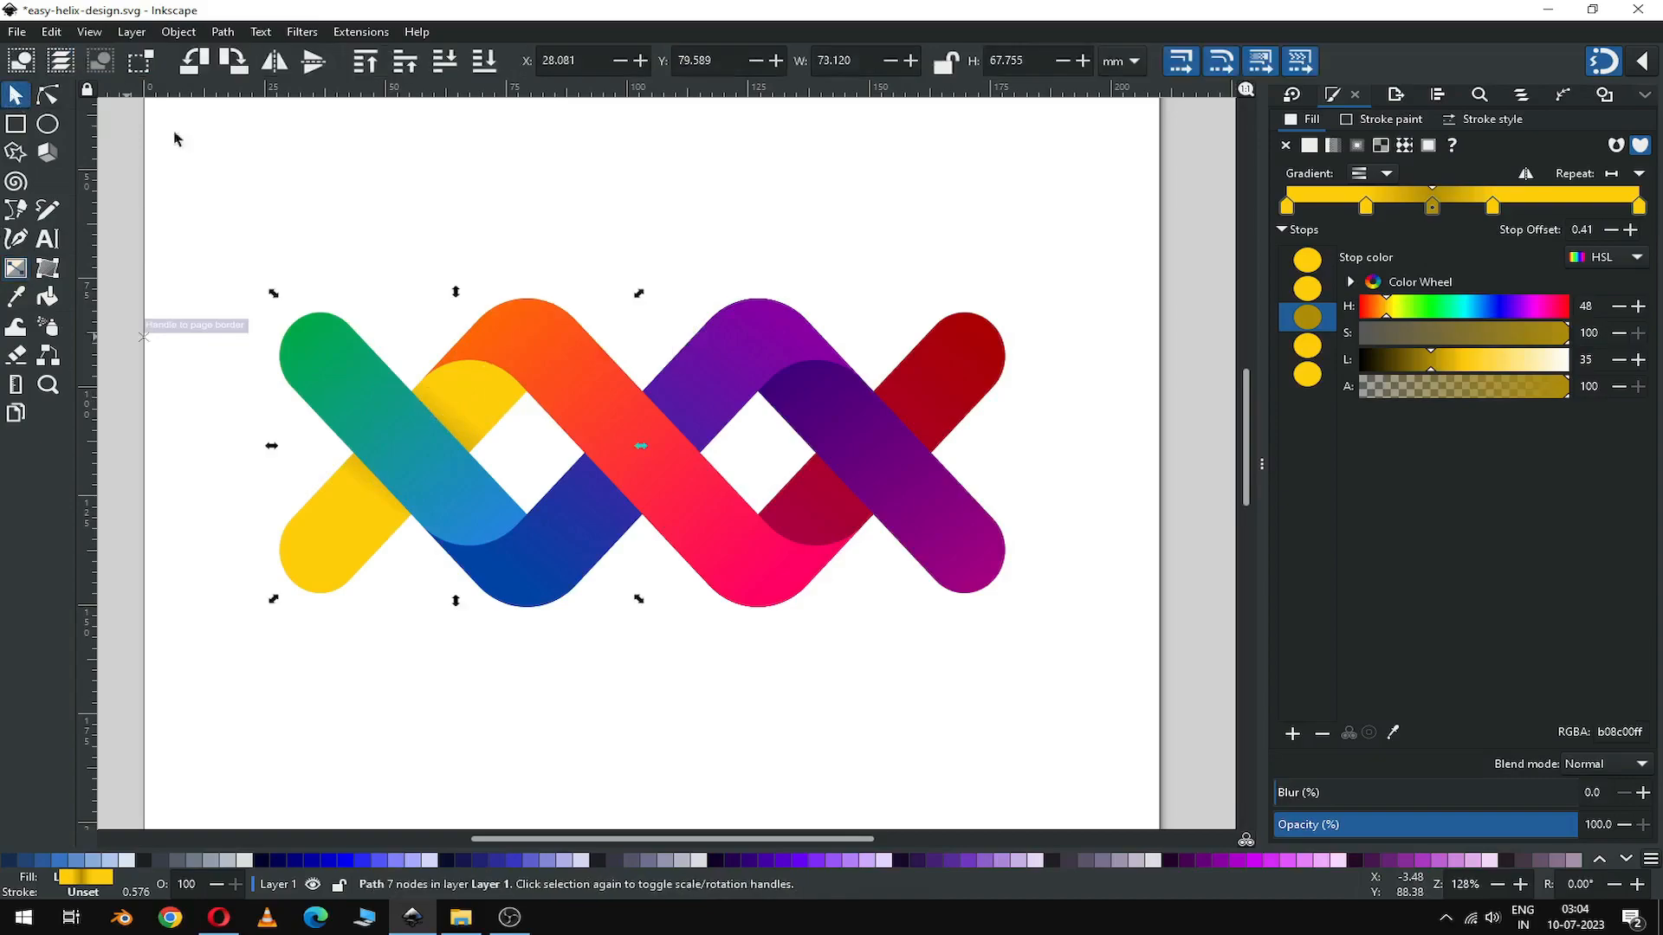
click(479, 191)
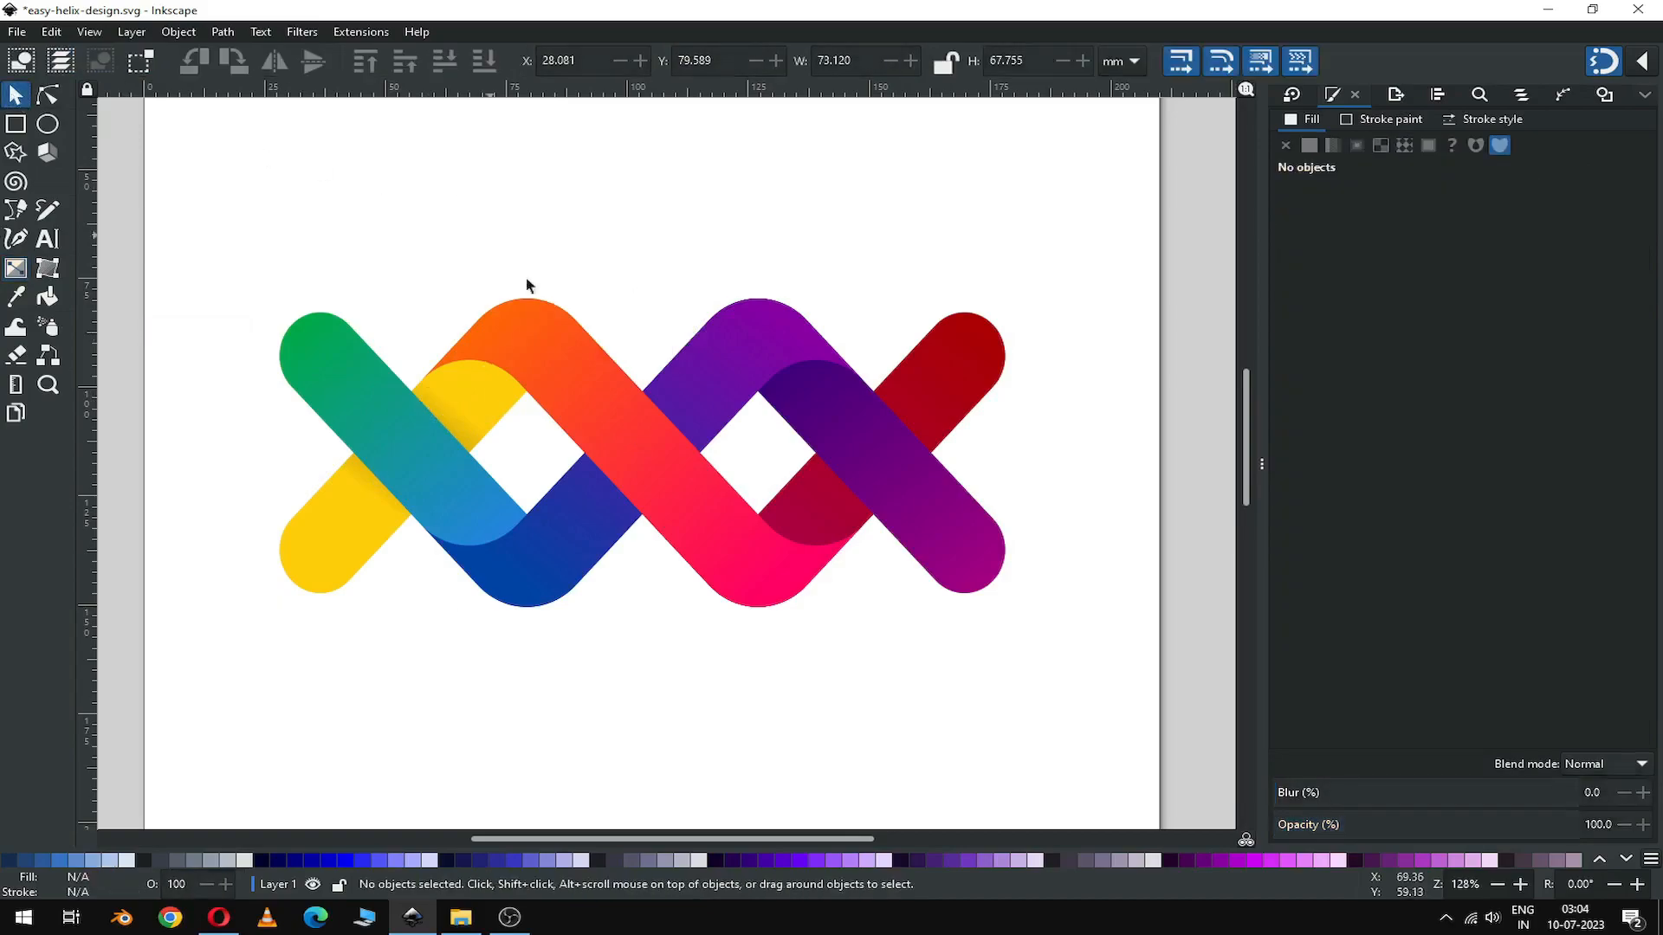
Step: Add three intermediate stops to the blue-to-purple band's gradient at offsets 0.34, 0.50 and 0.65, around its crossing under the orange band
click(594, 530)
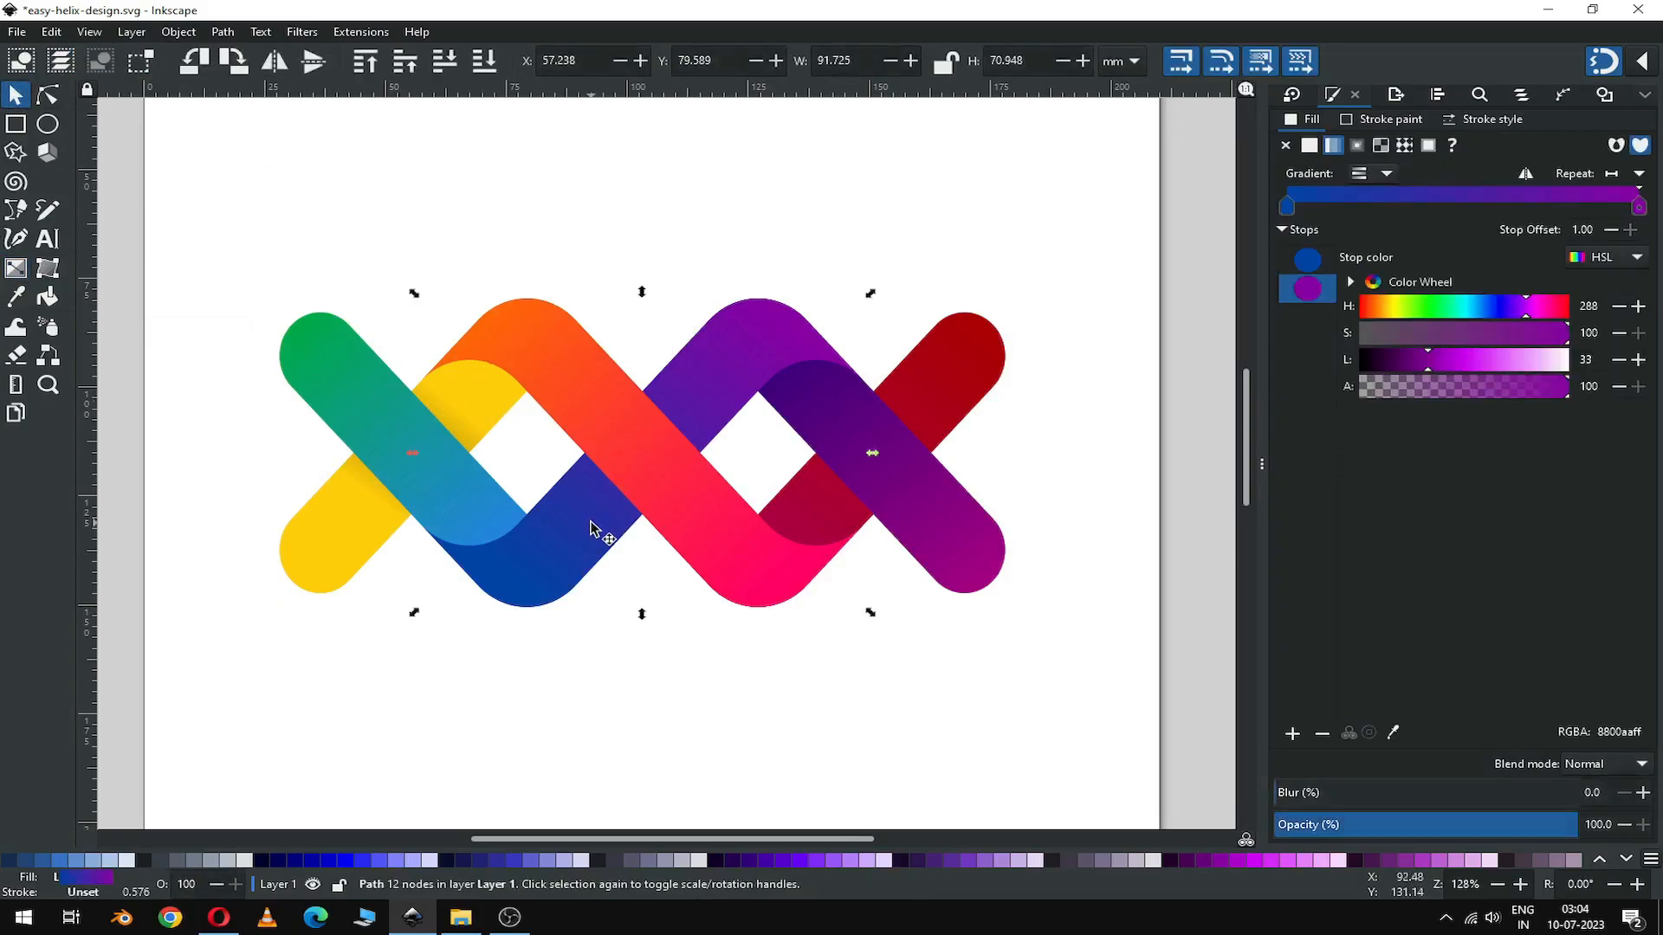
click(16, 269)
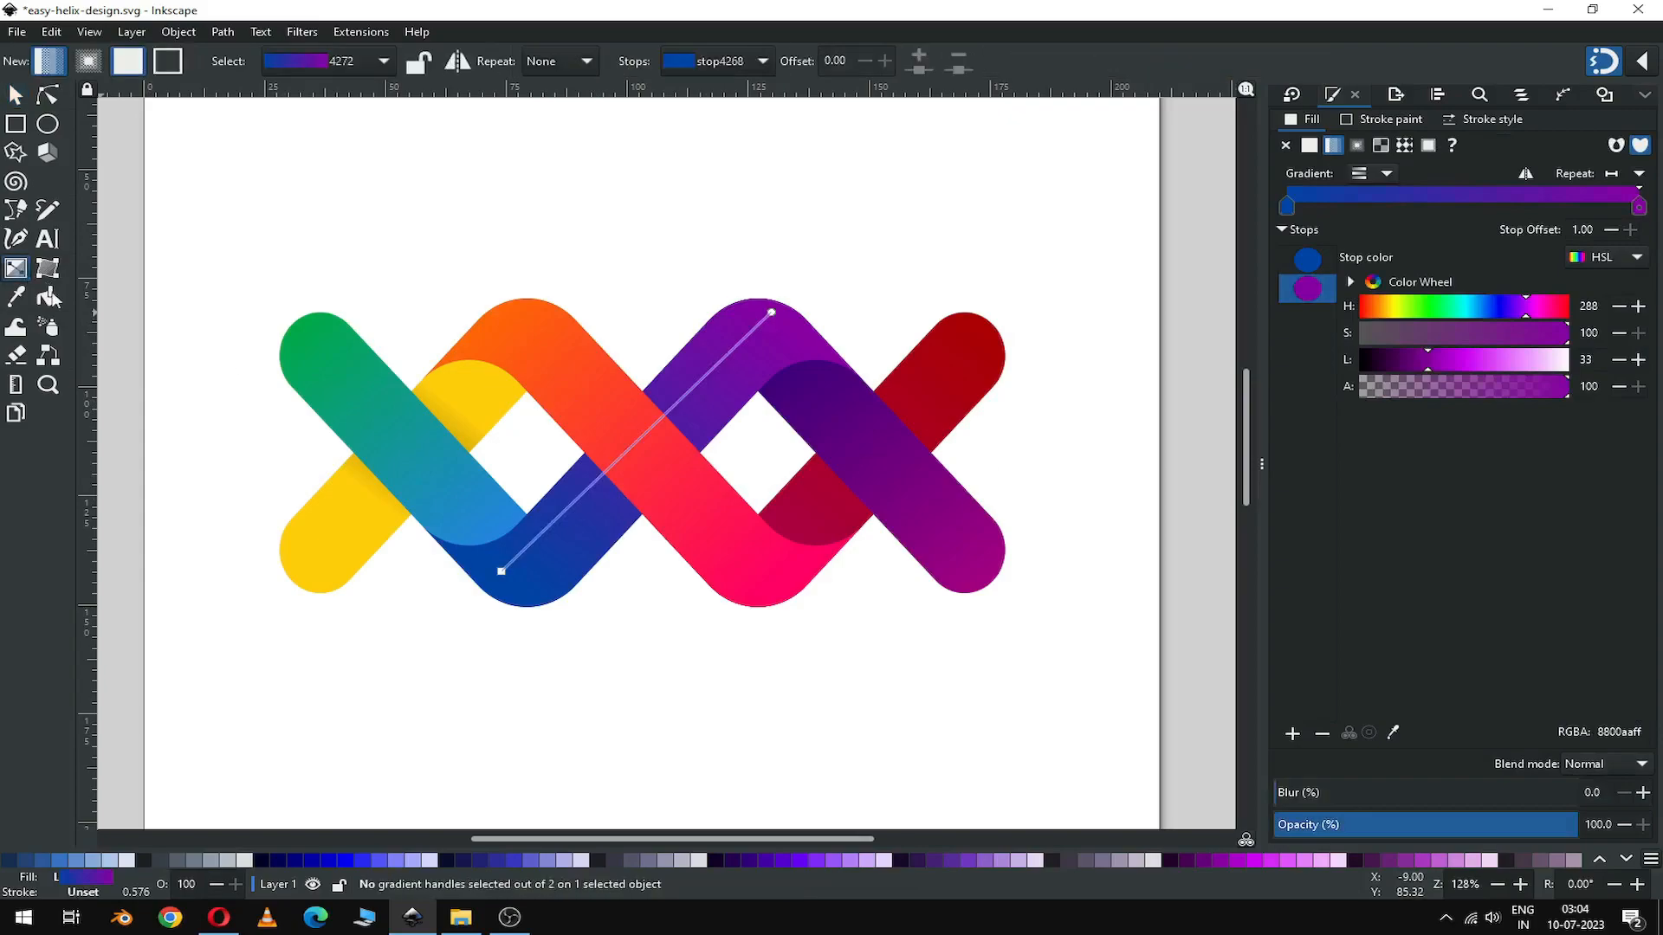
double_click(639, 443)
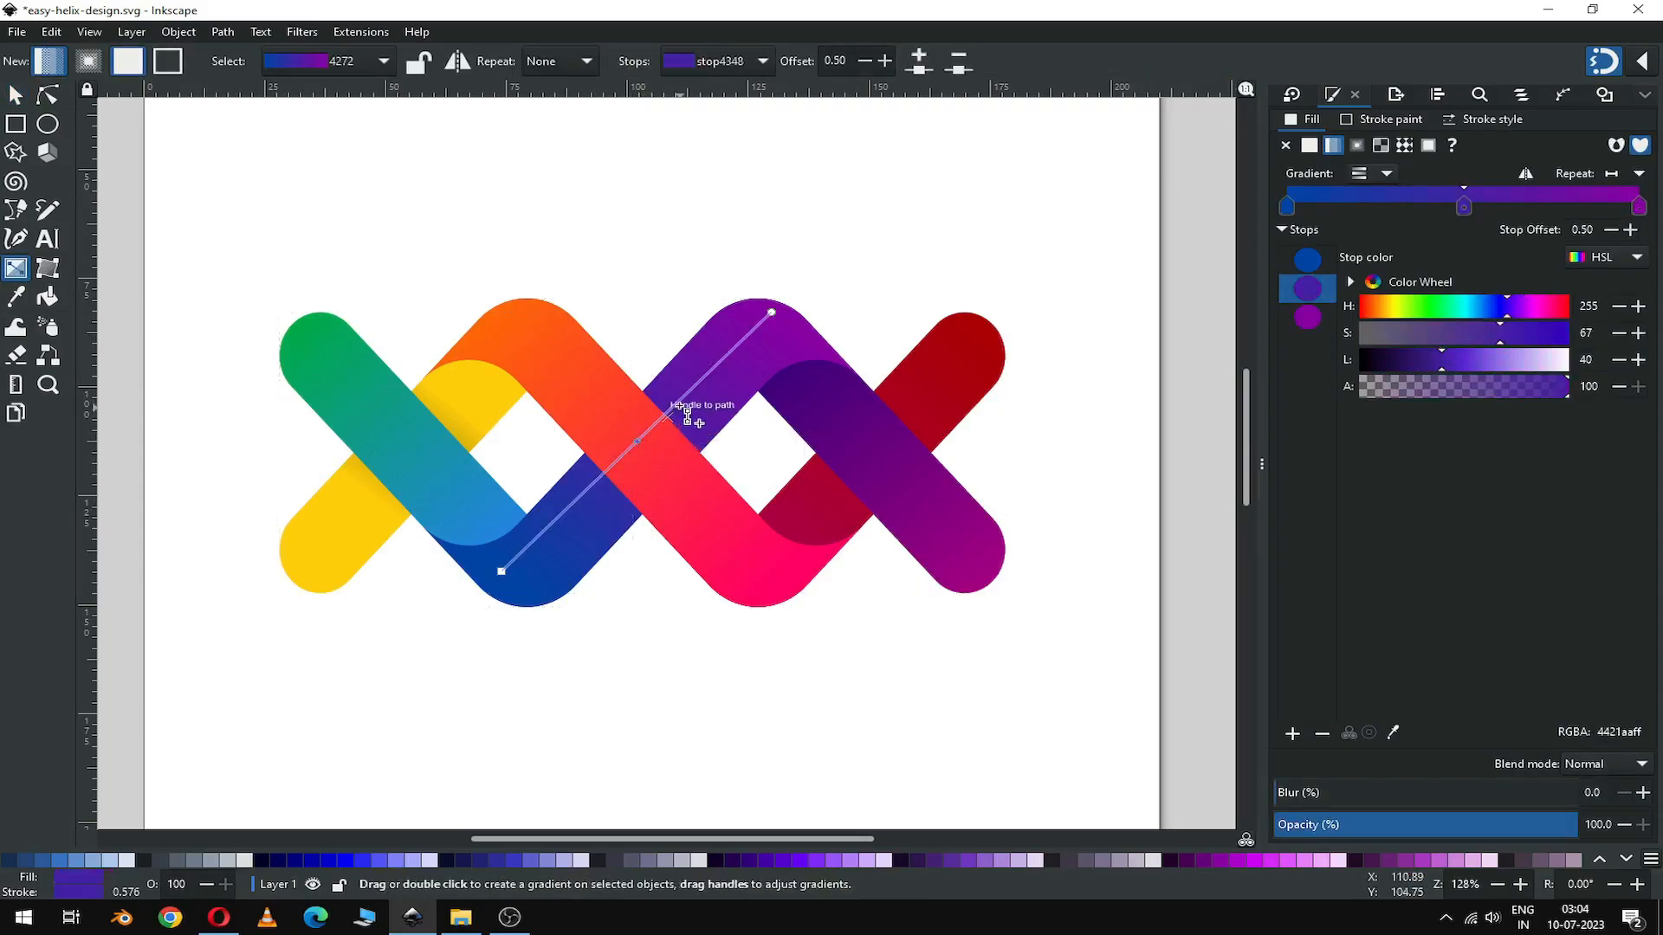
double_click(679, 404)
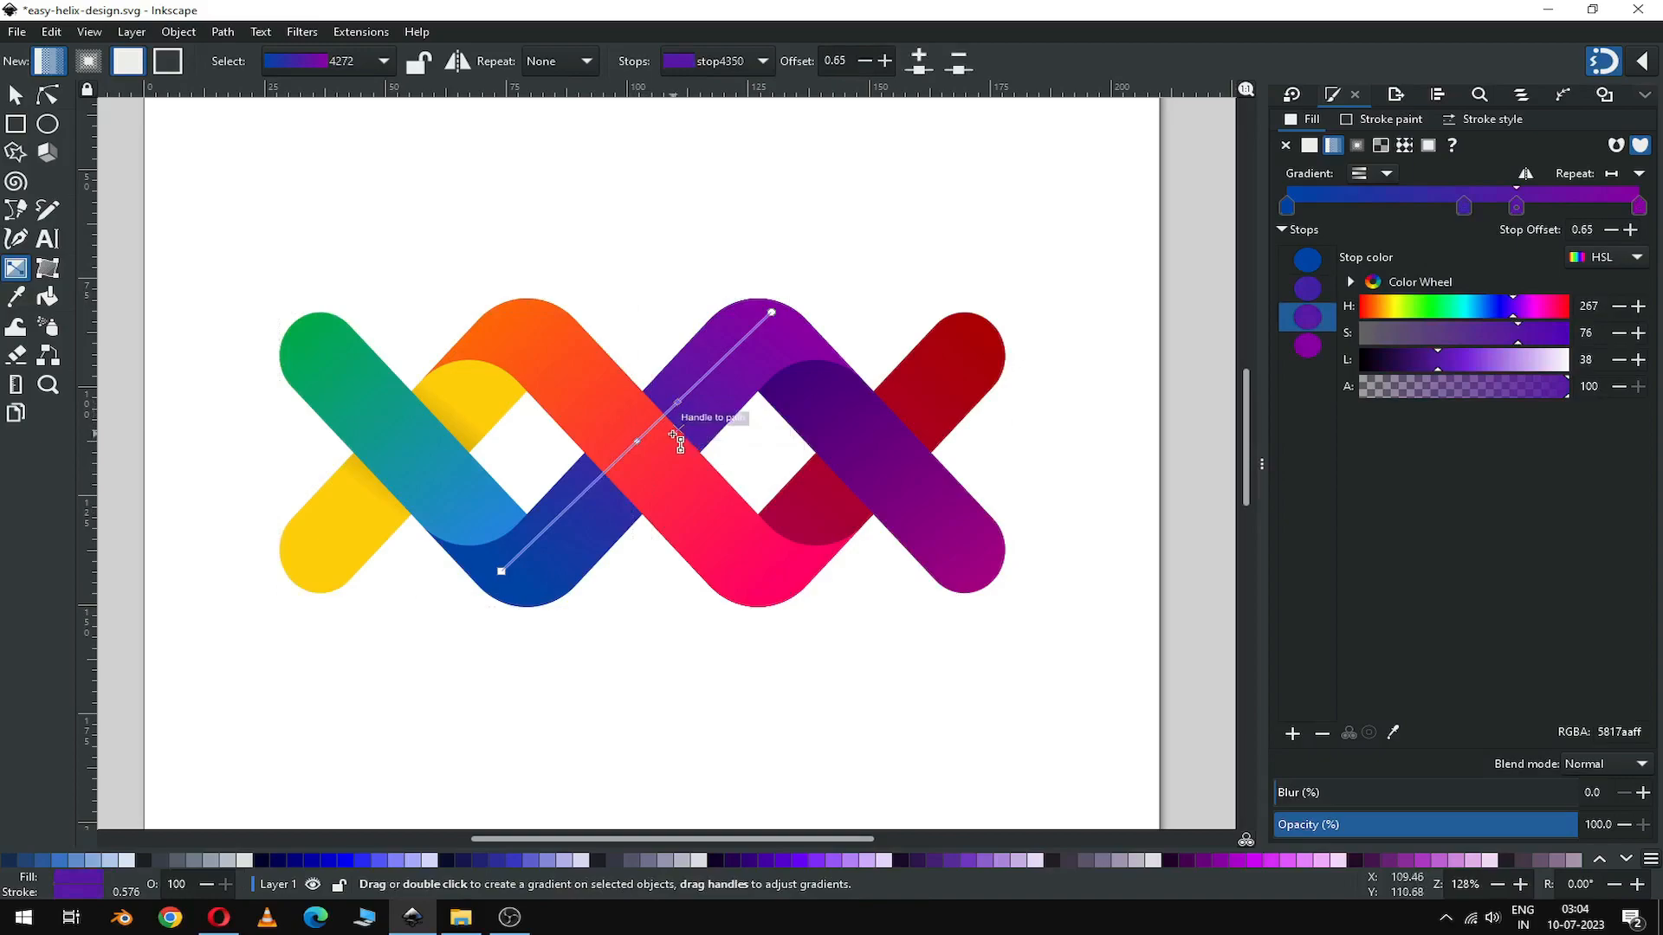
double_click(591, 483)
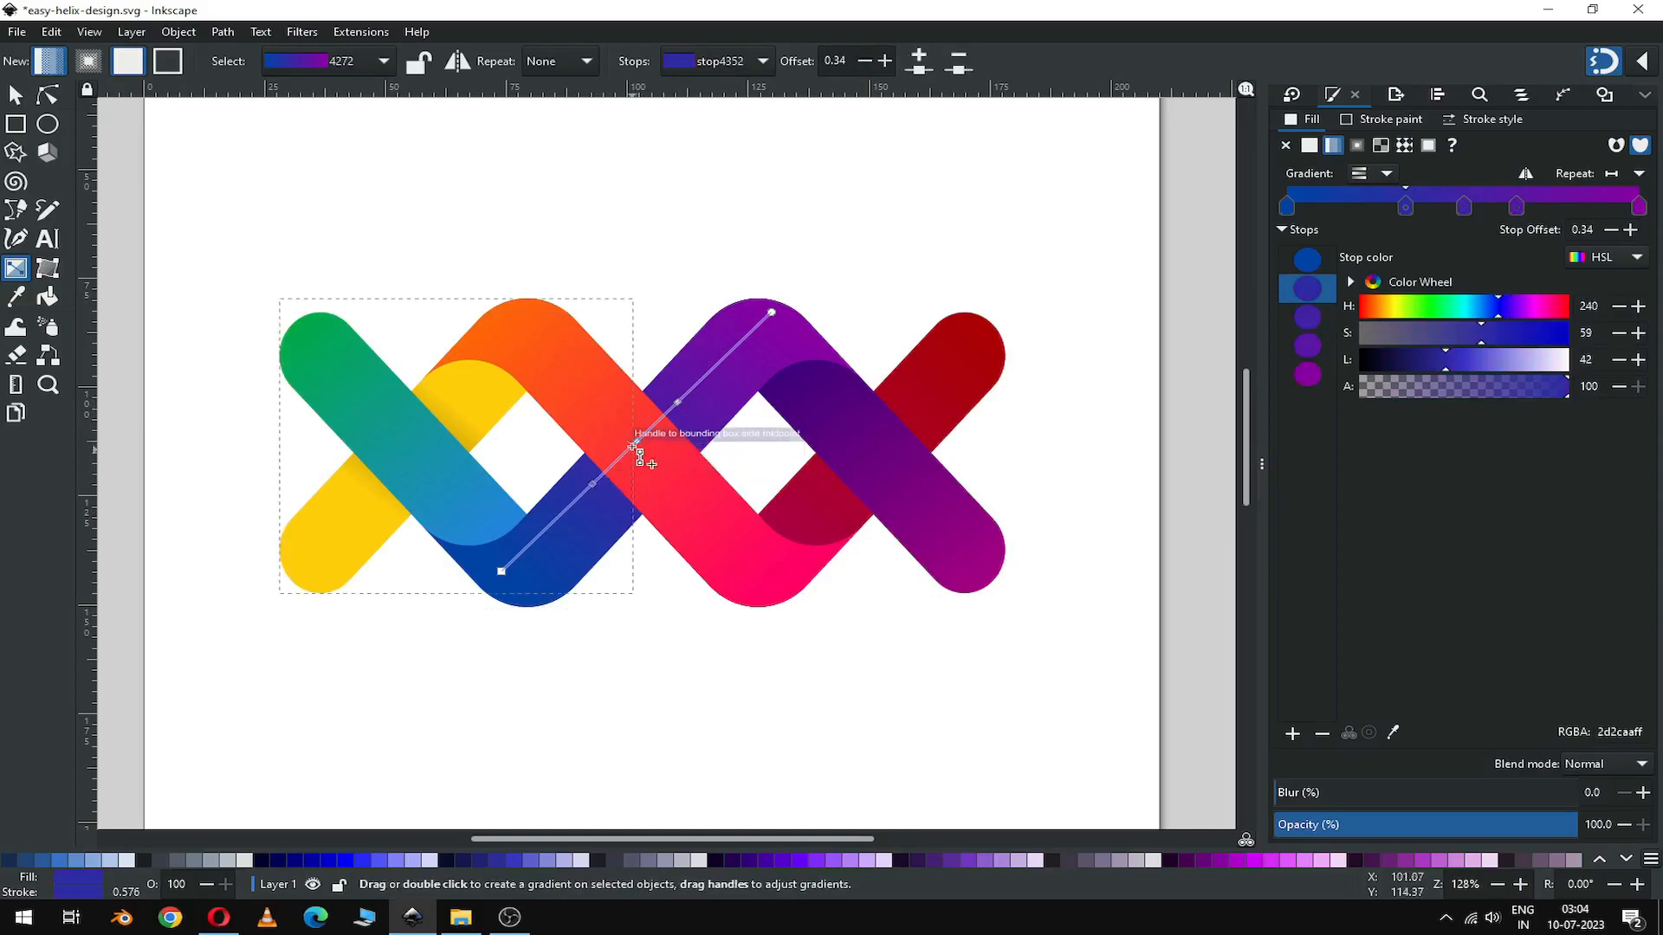
Step: Darken the blue-to-purple gradient's middle stop to 0d0620 at lightness 7, and deselect the band
click(638, 443)
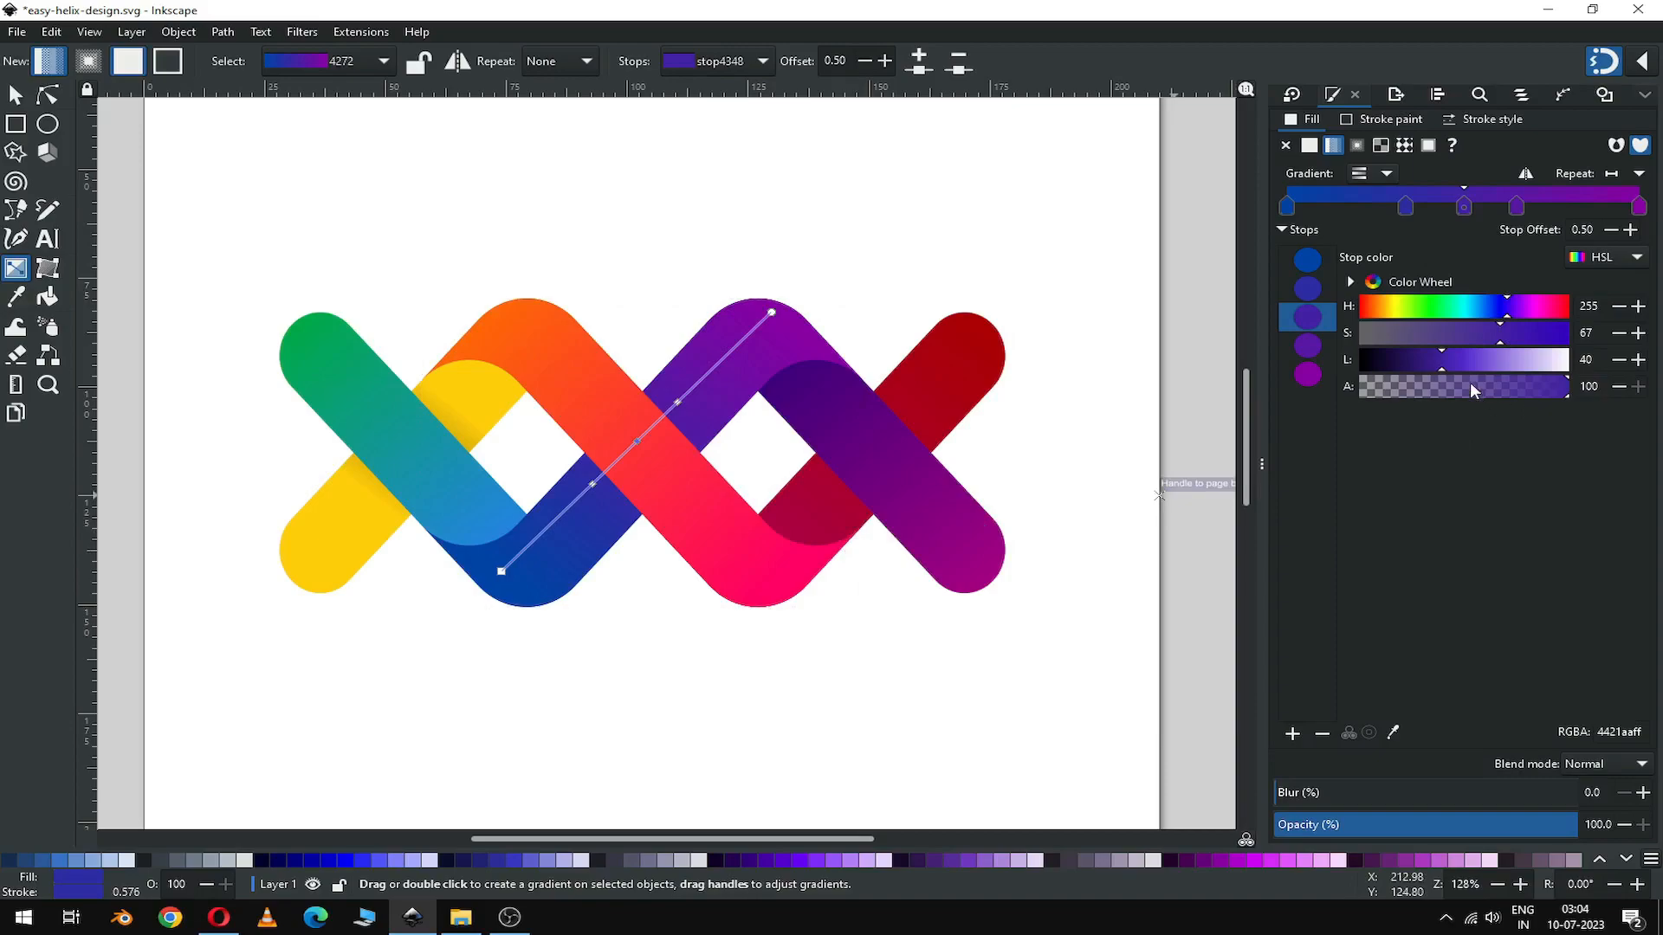
drag(1431, 357, 1415, 357)
click(1381, 362)
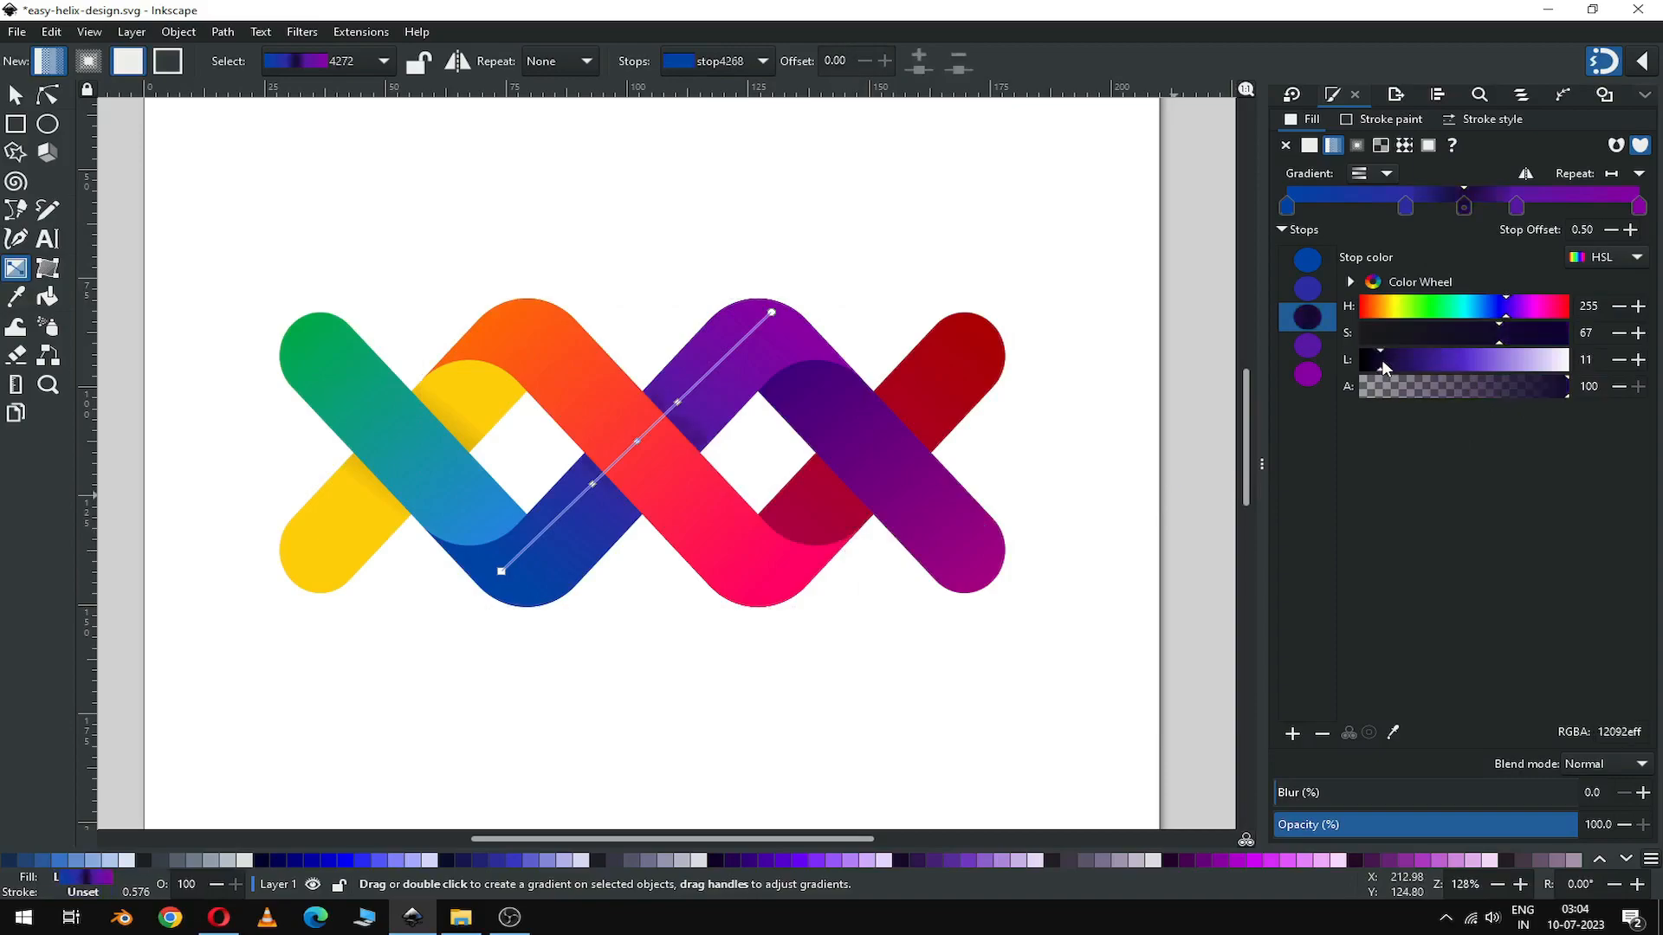
click(1375, 362)
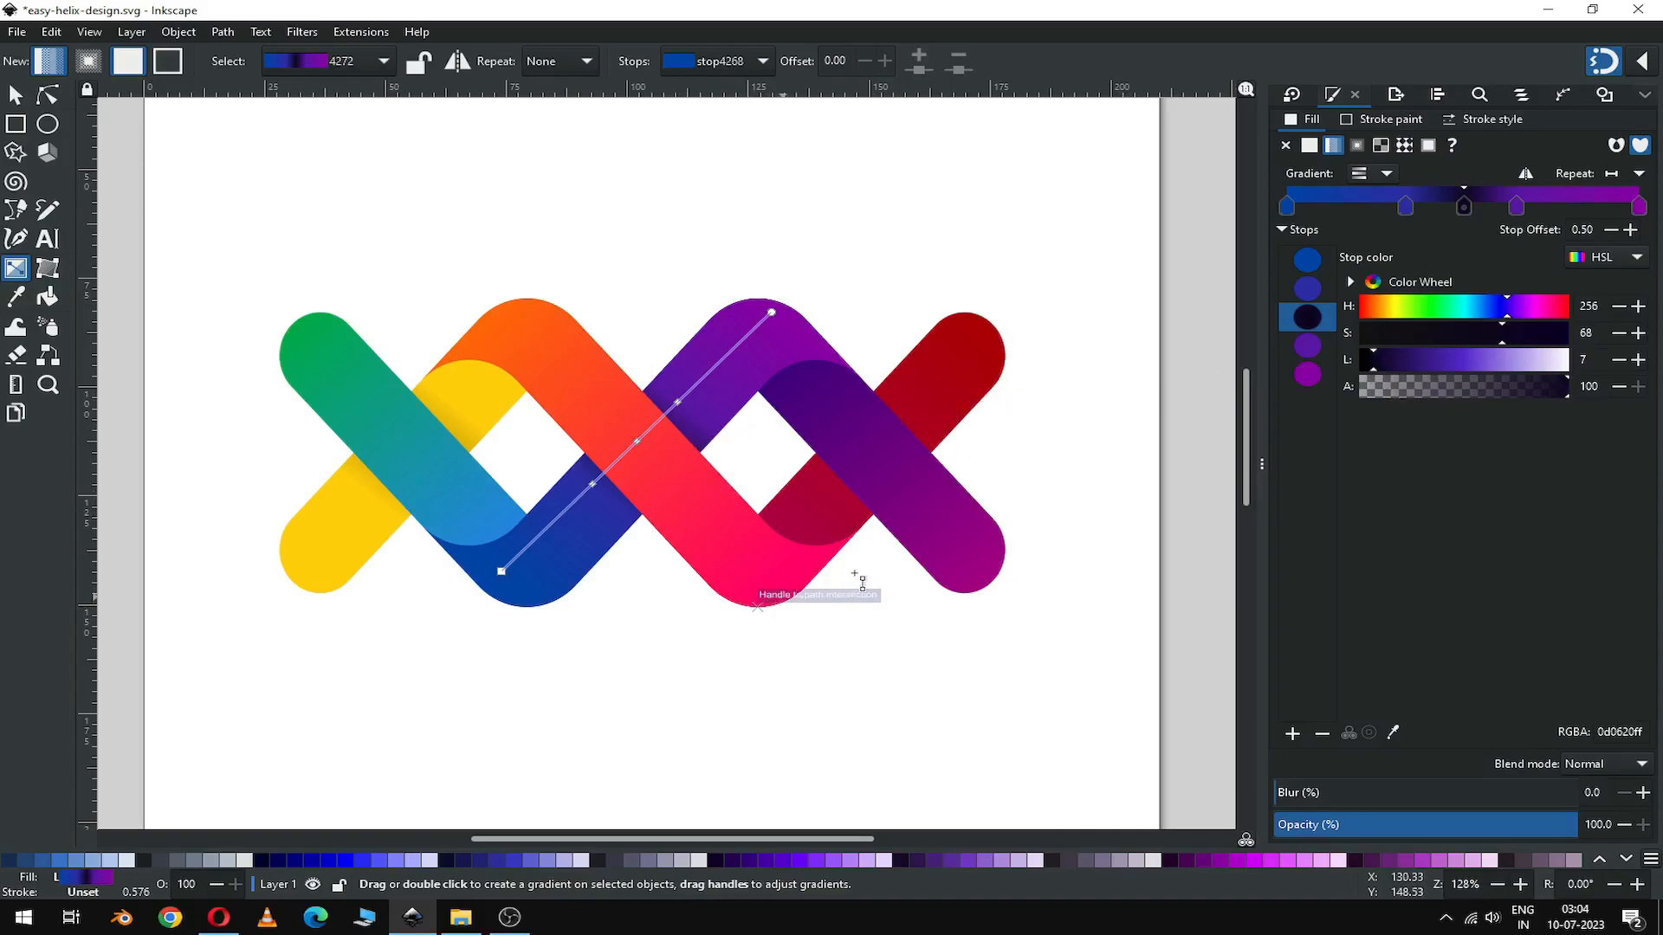
click(13, 91)
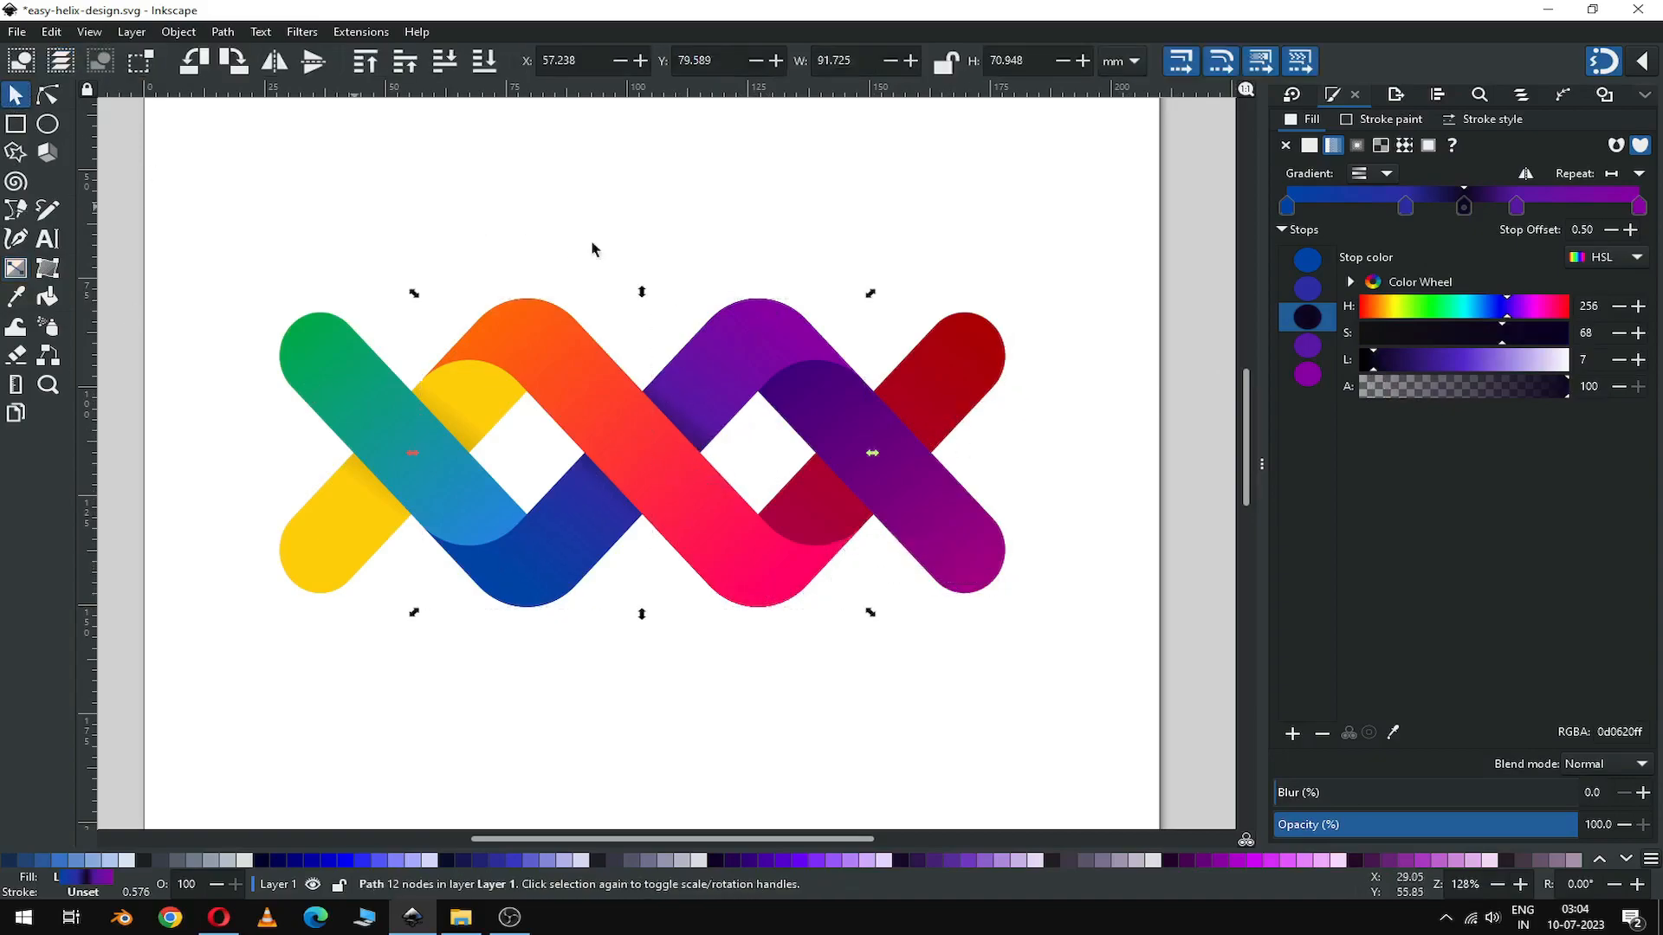
click(620, 229)
Step: Add three intermediate stops to the dark red band's gradient around its crossing under the violet band, with the middle one at offset 0.44
click(996, 370)
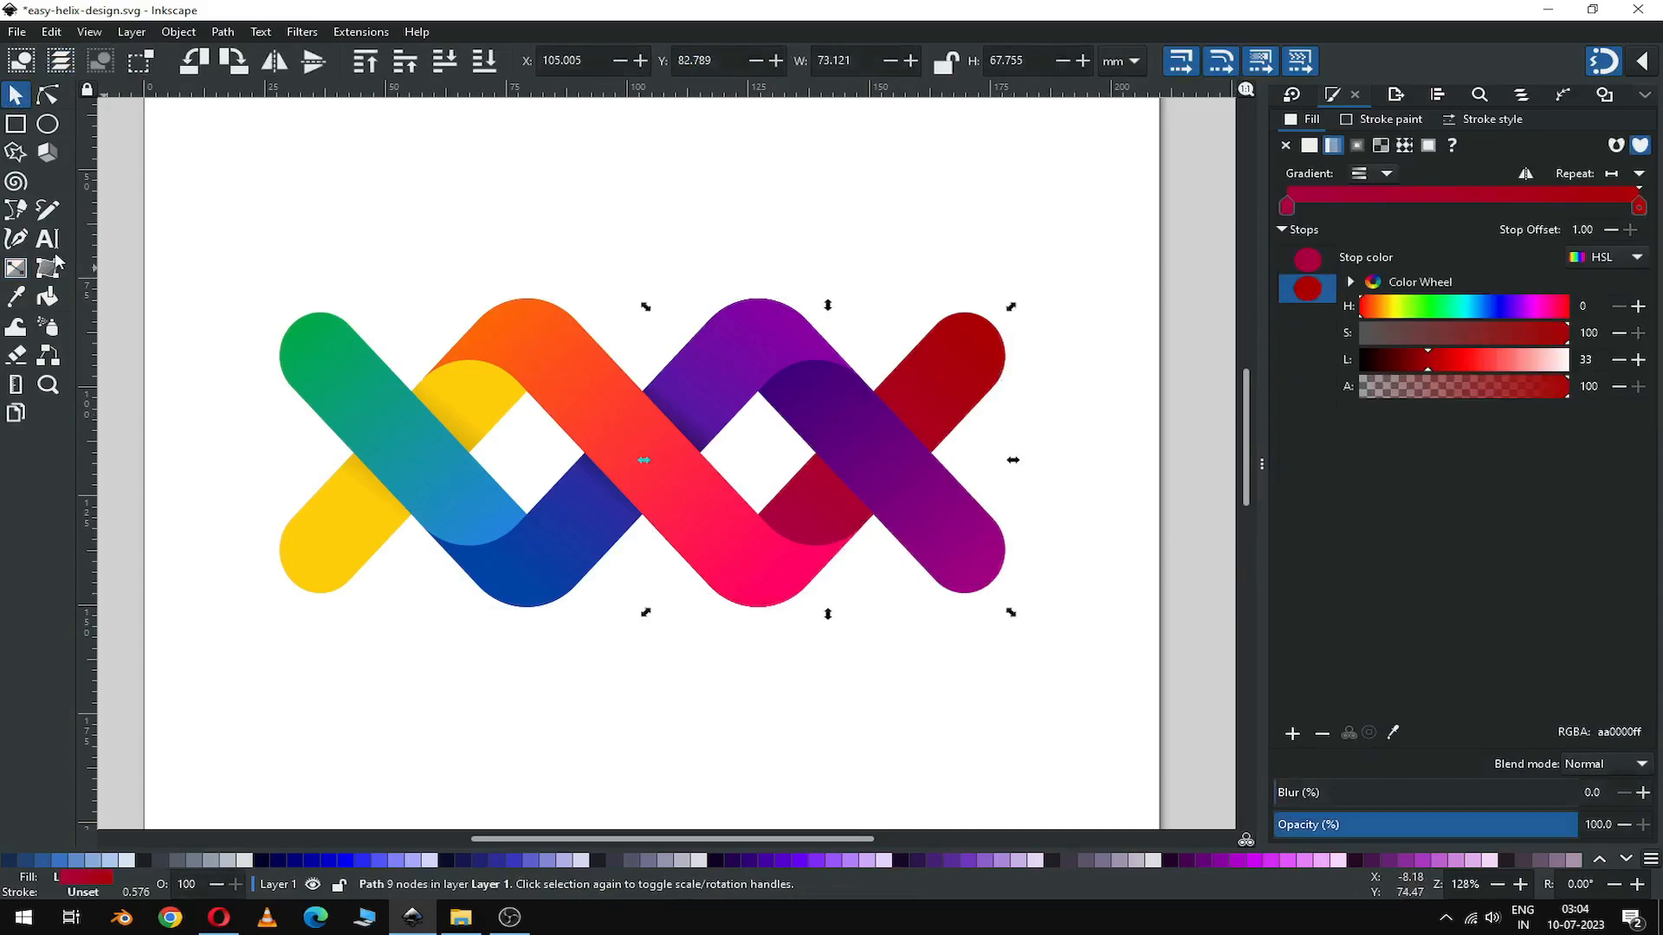
click(15, 269)
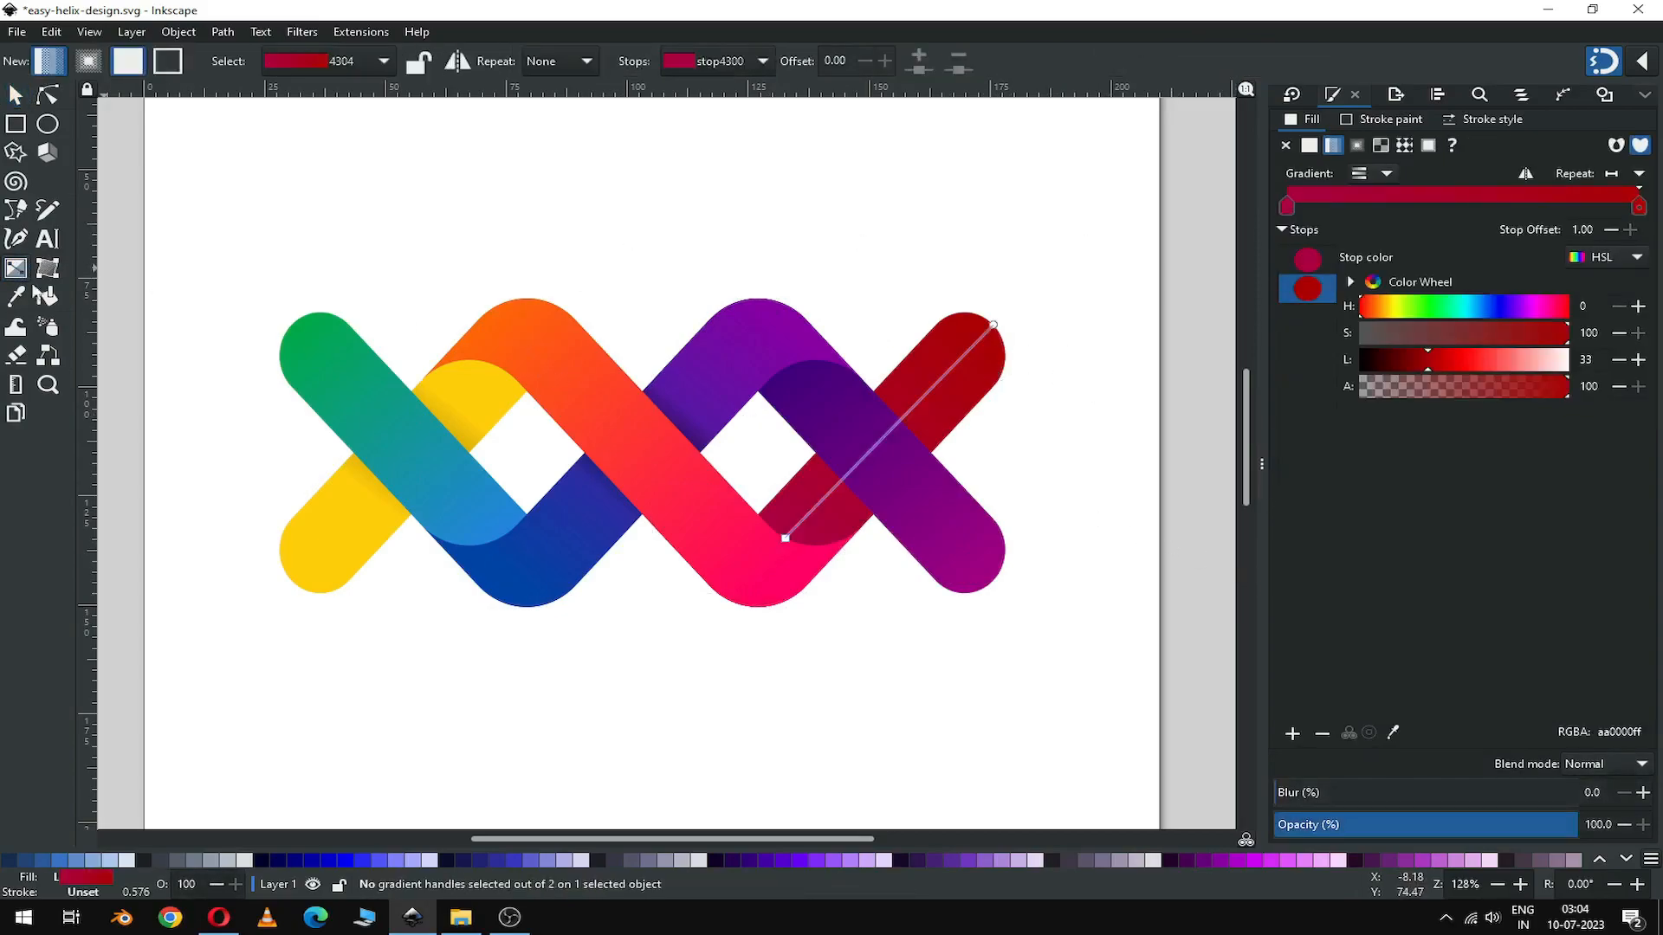
double_click(875, 444)
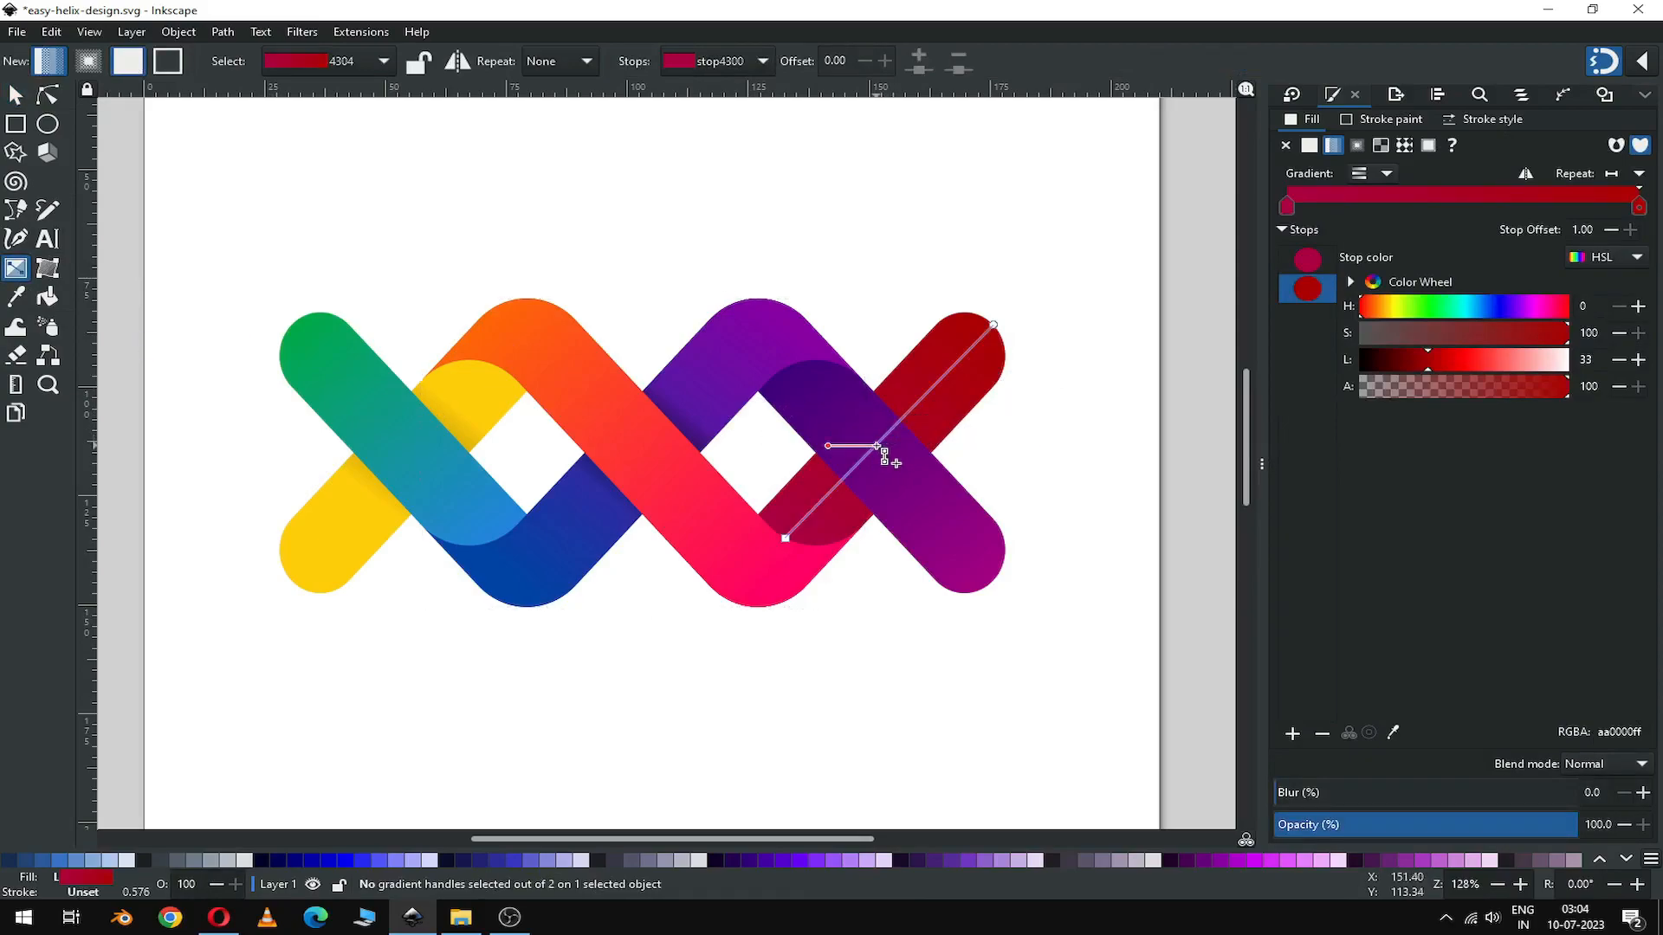
double_click(909, 409)
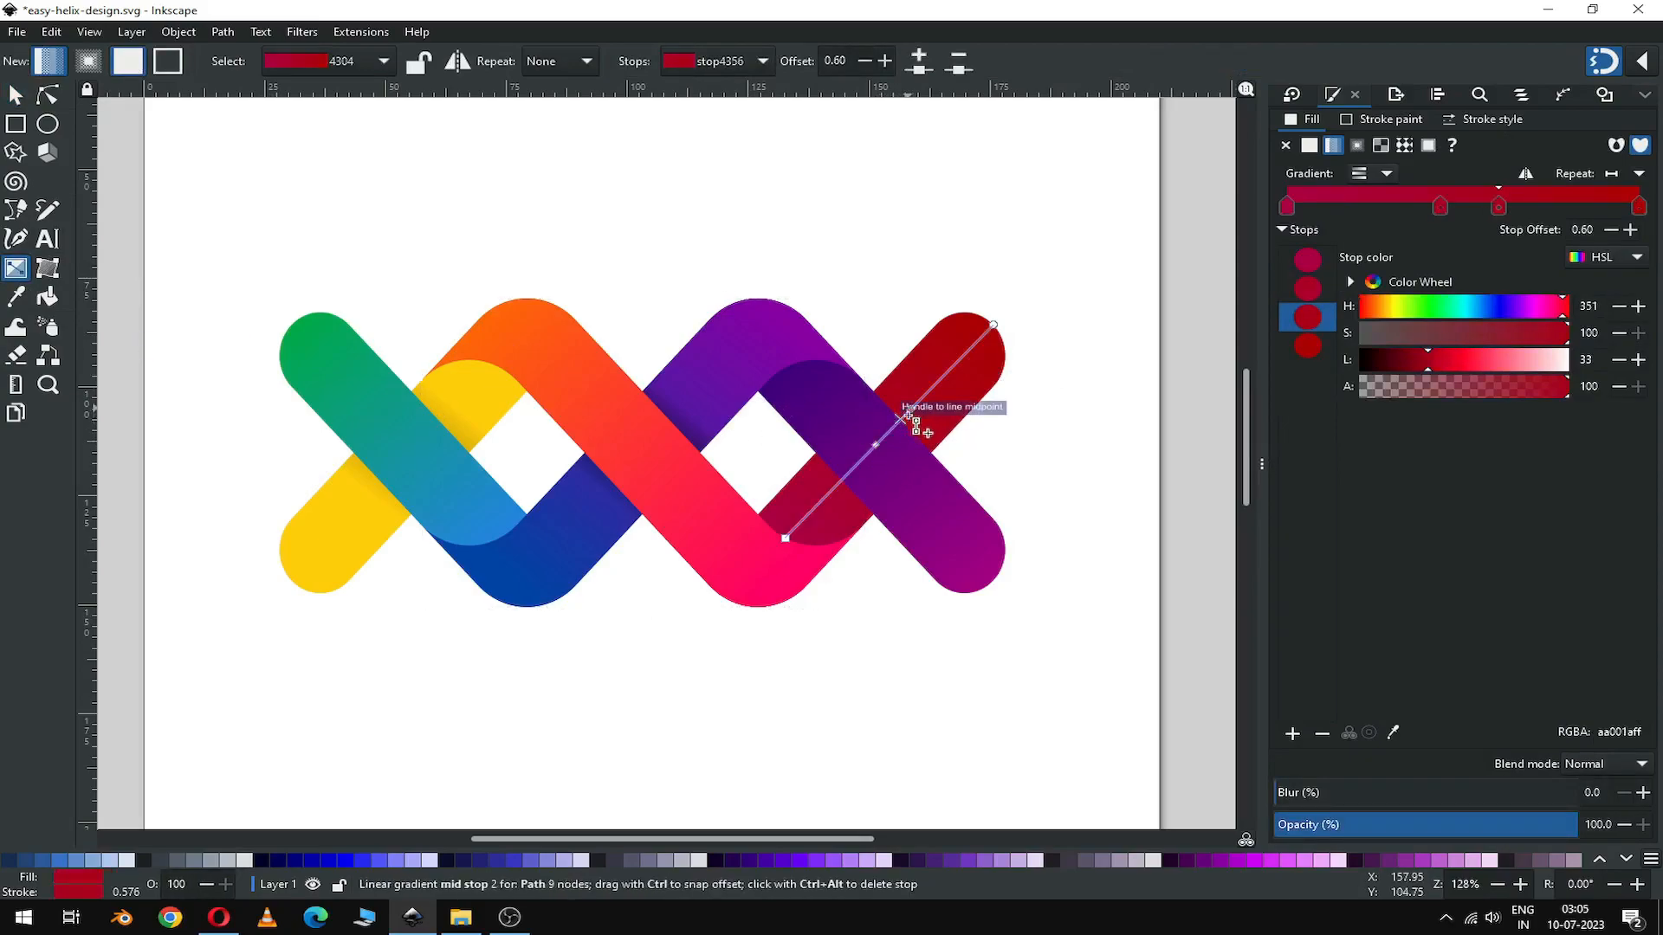
double_click(836, 489)
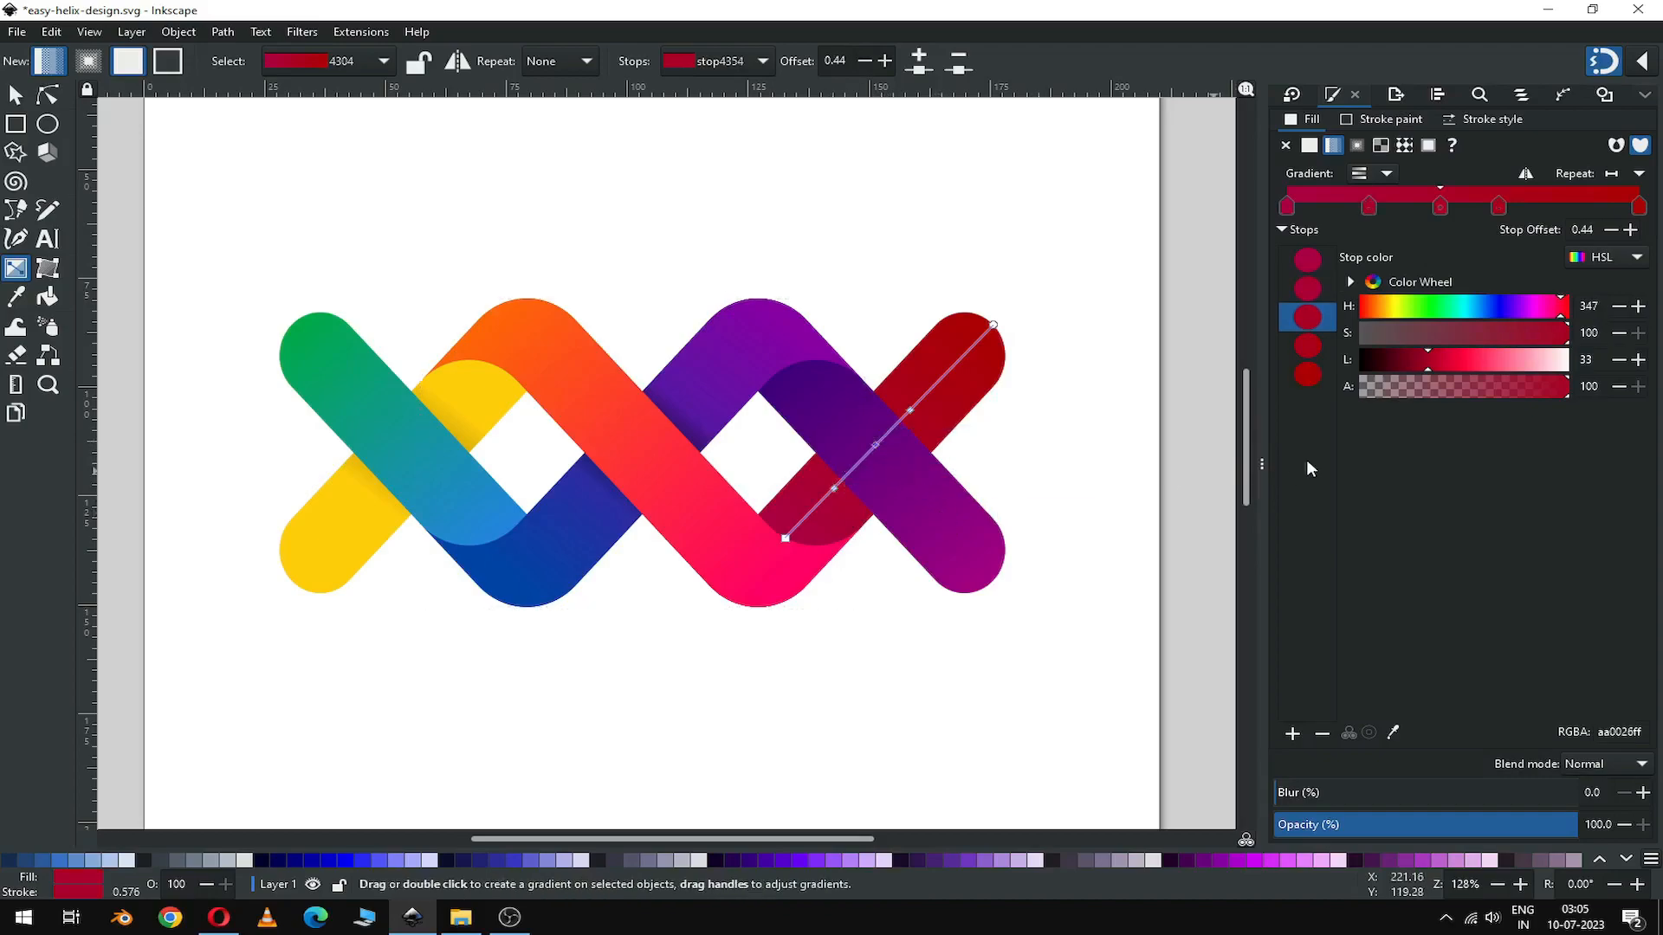
Step: Darken the red gradient's middle stop to 4d0011 at lightness 15, deselect the band, and save the document
click(1403, 364)
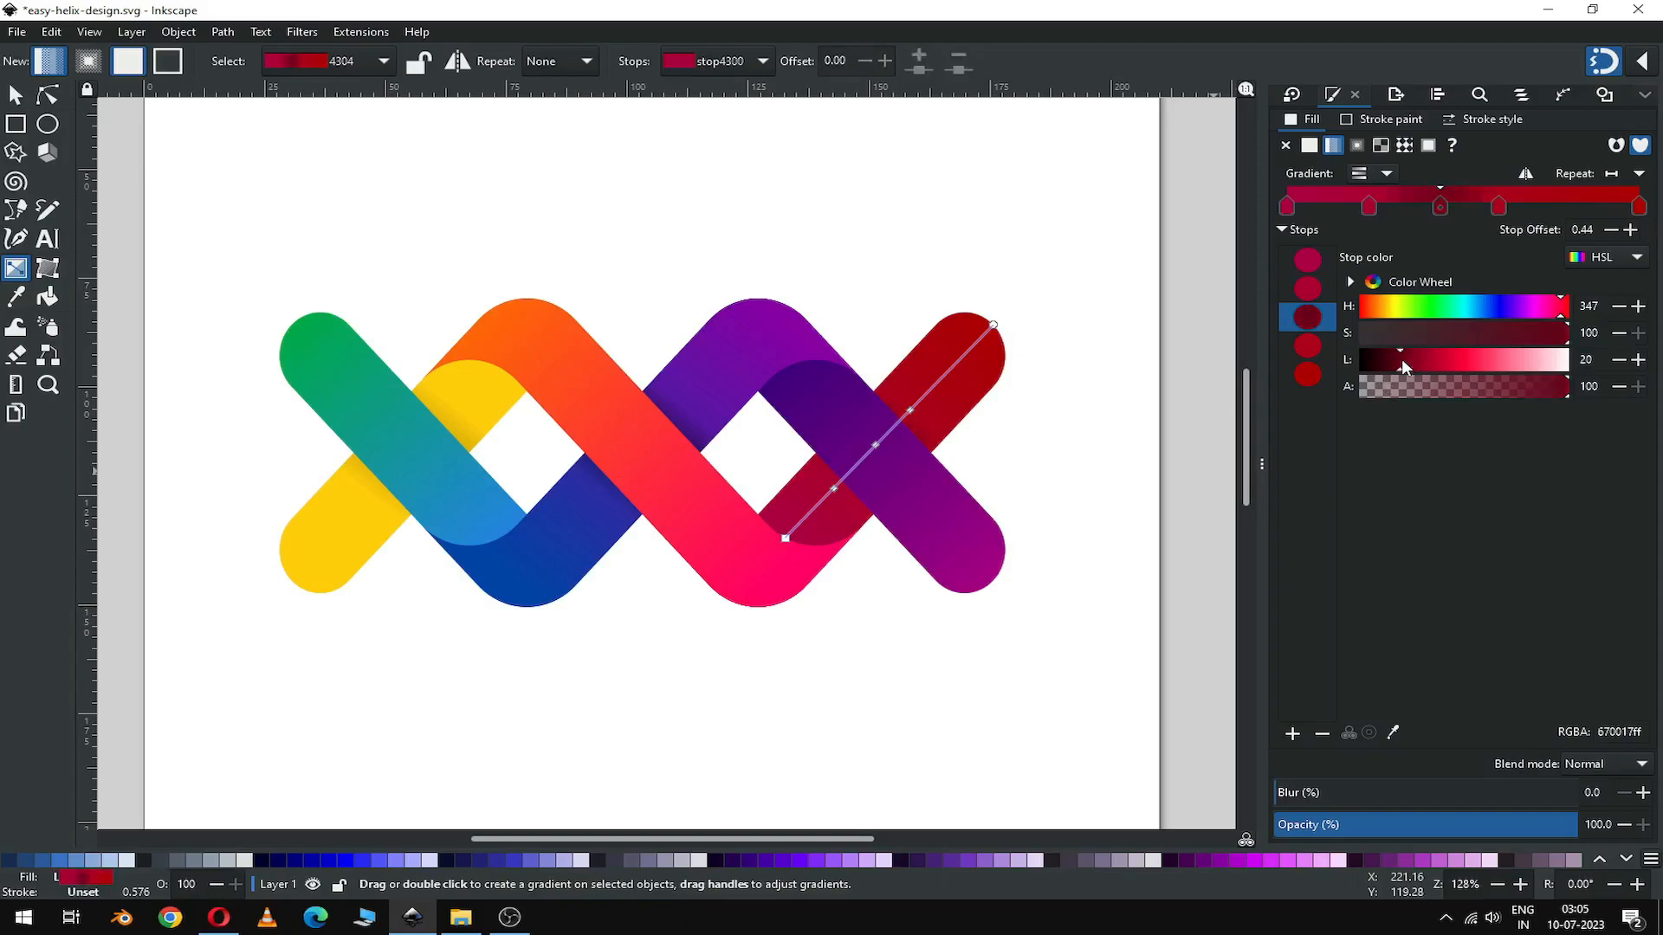
click(1392, 367)
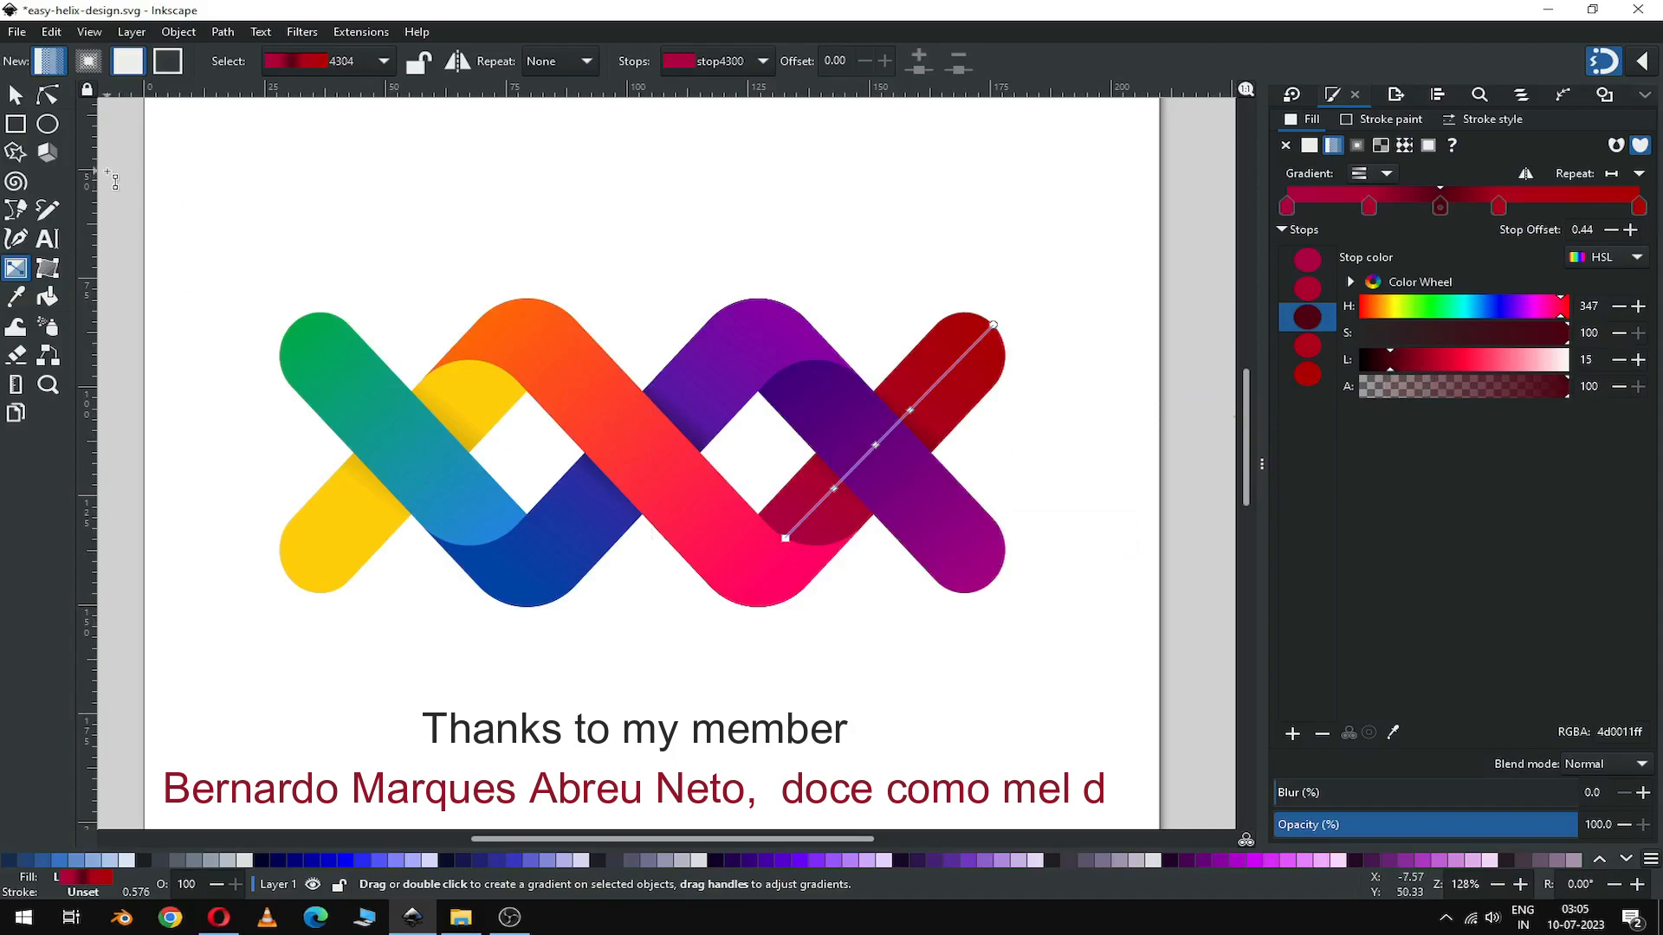
click(19, 96)
click(525, 197)
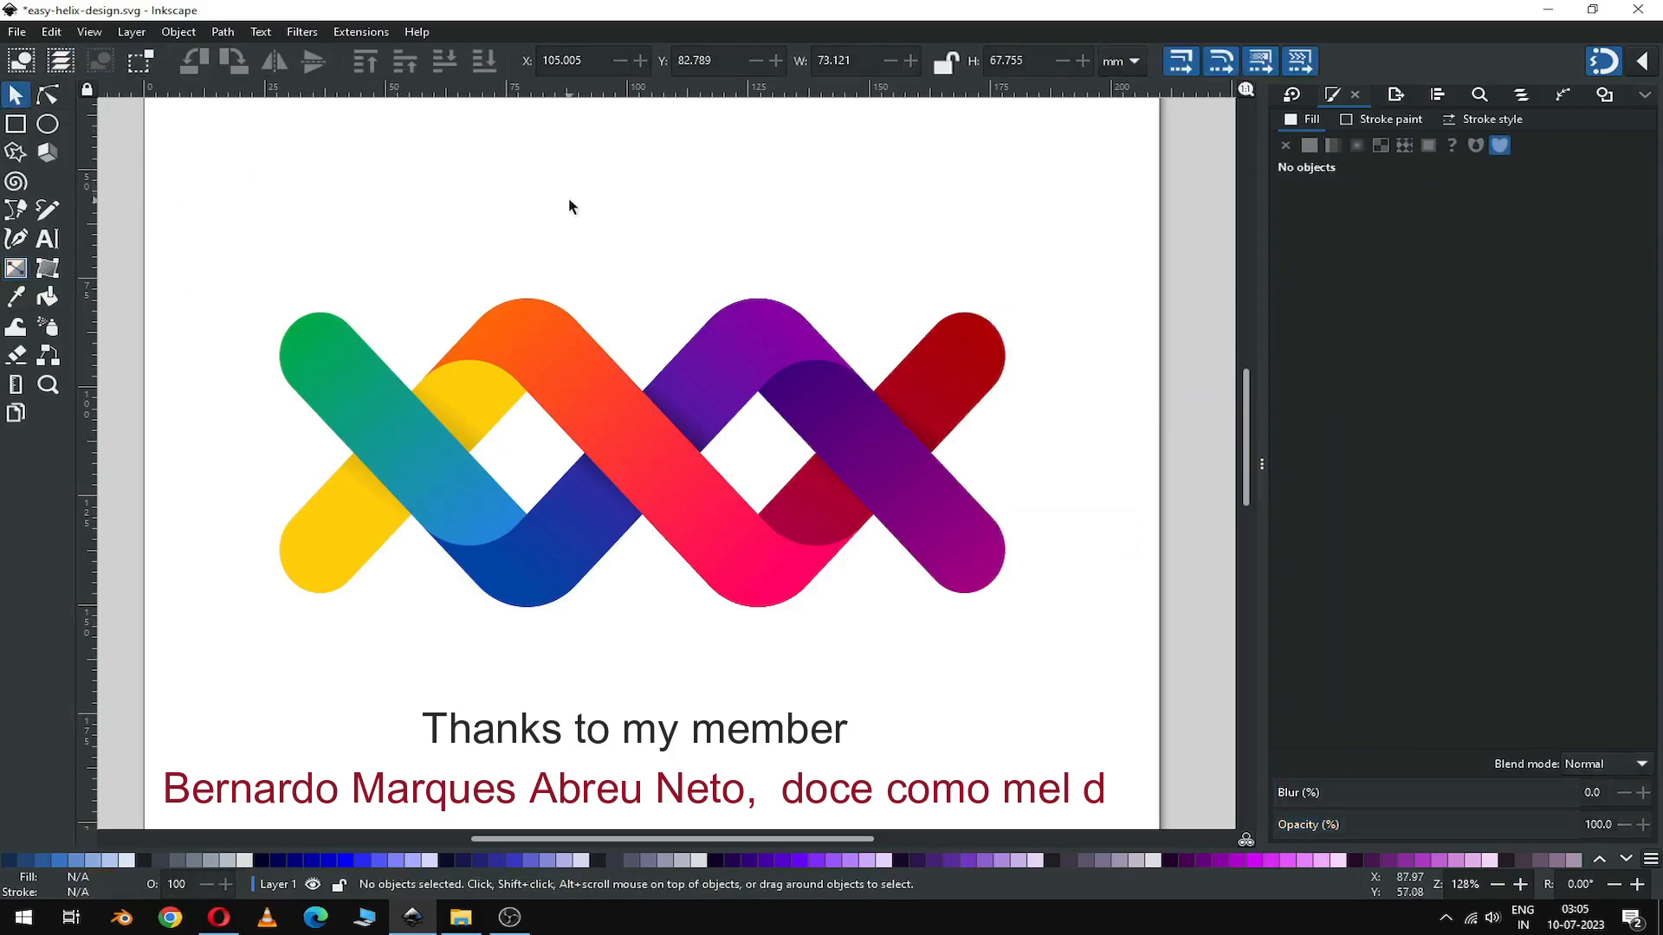
key(minus)
key(ctrl+s)
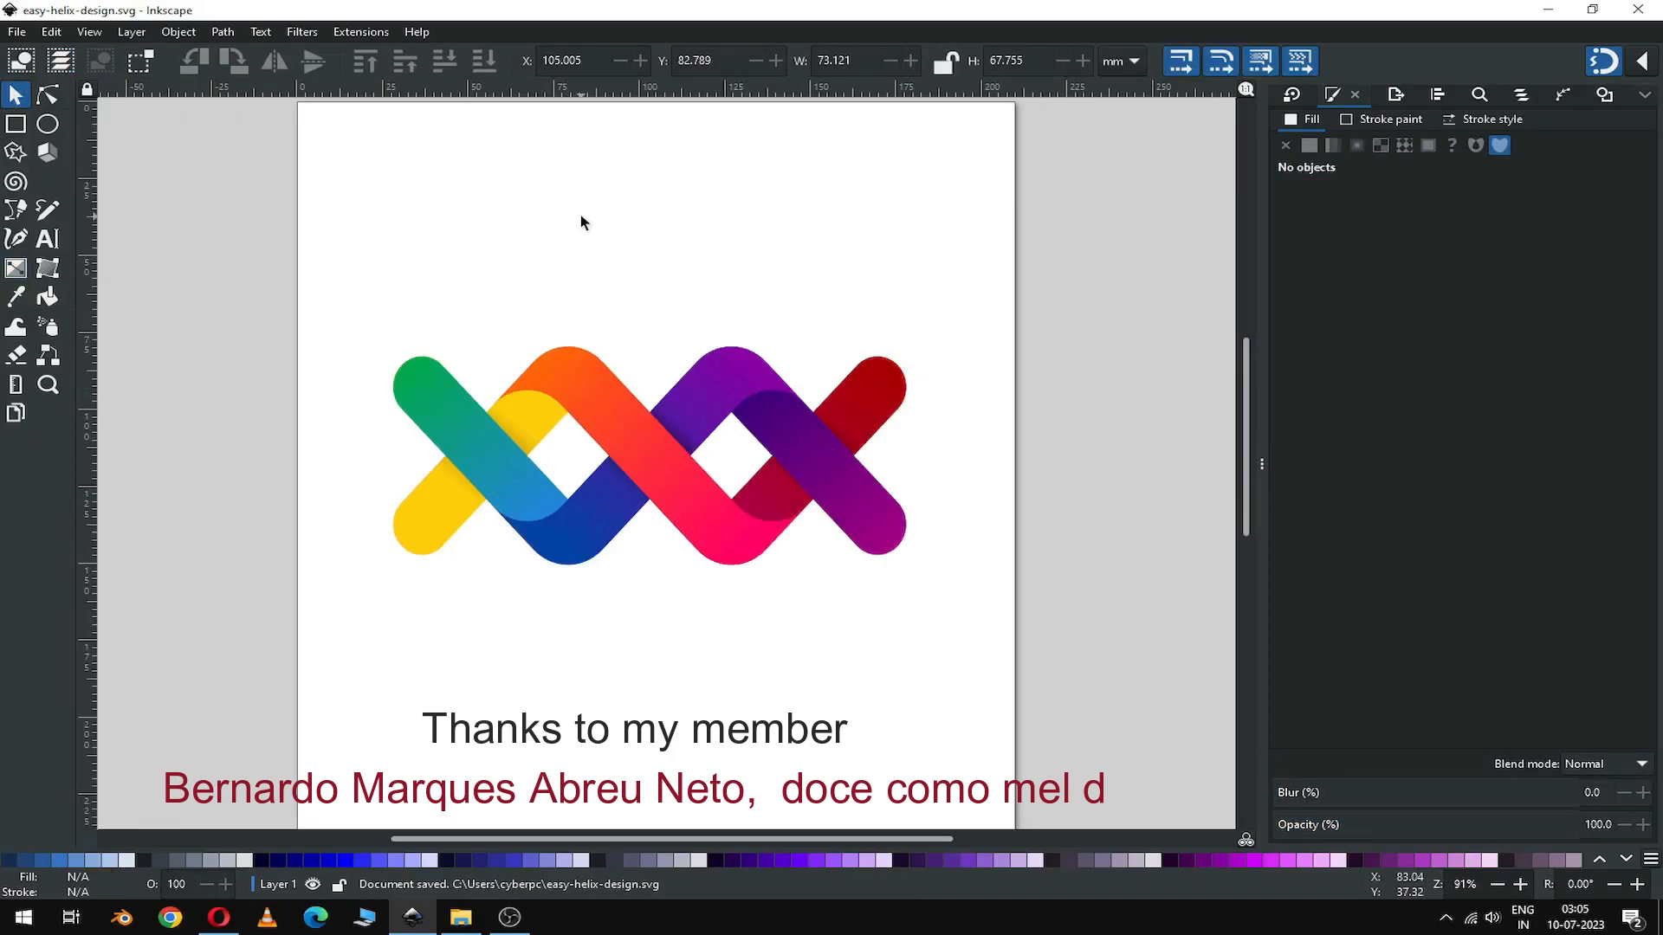